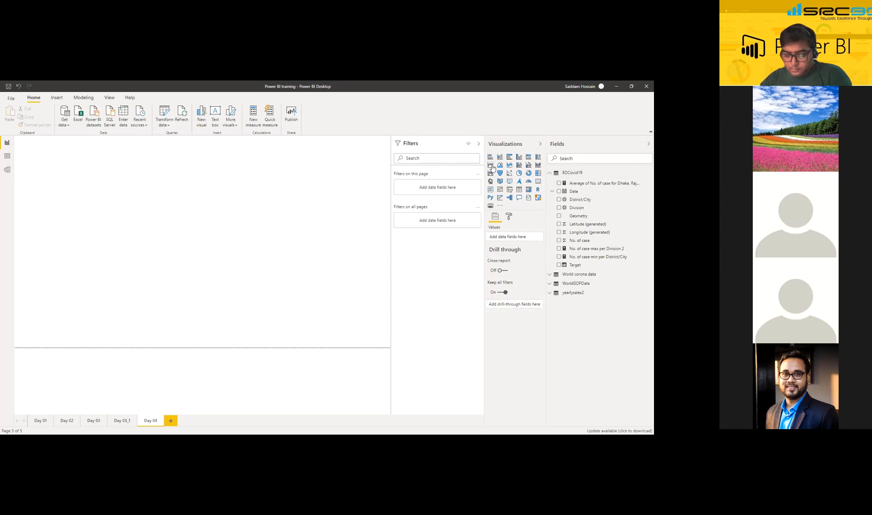
- Add an empty line chart to the Day 04 page, place it near the page's top, and widen it to the page's right edge
{"action": "left_click", "coordinate": [491, 166]}
{"action": "left_click_drag", "start_coordinate": [84, 170], "coordinate": [233, 161]}
{"action": "left_click_drag", "start_coordinate": [272, 217], "coordinate": [390, 219]}
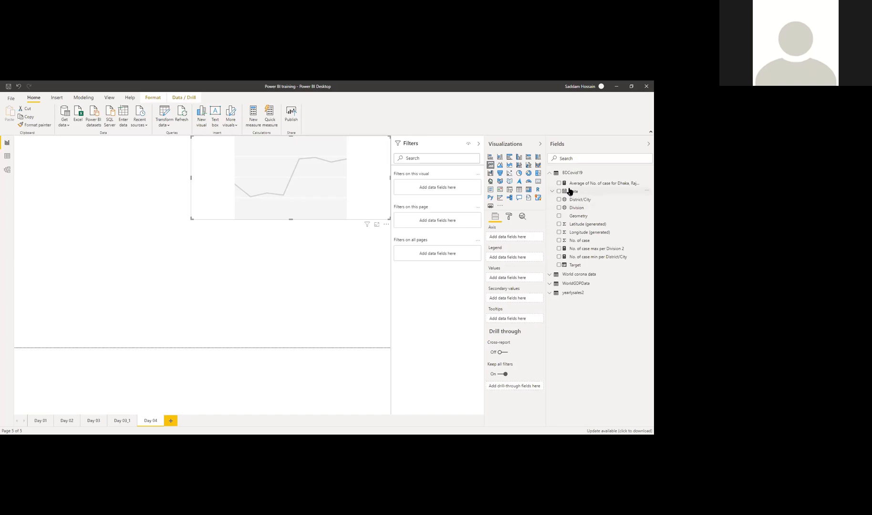
- Plot No. of case against the Date field from BDCovid19 in the line chart, and nudge the chart slightly inward
{"action": "left_click_drag", "start_coordinate": [580, 191], "coordinate": [508, 242]}
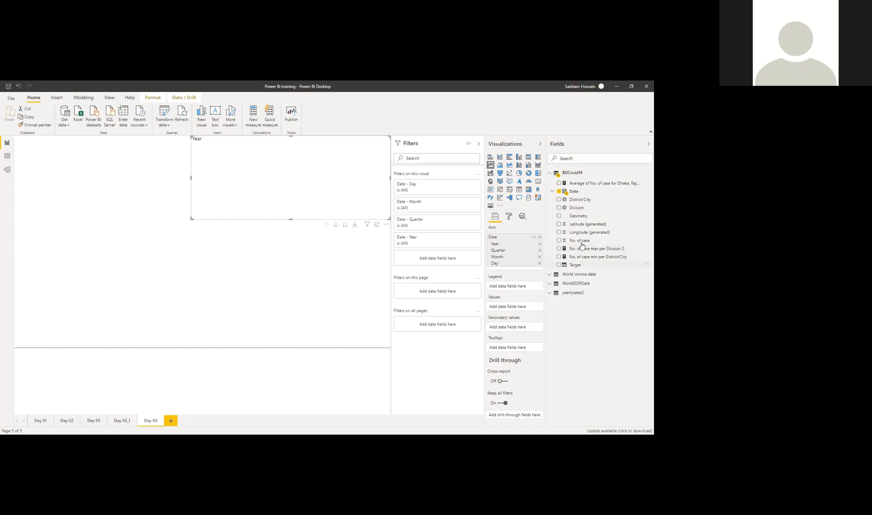
{"action": "left_click_drag", "start_coordinate": [582, 245], "coordinate": [513, 311]}
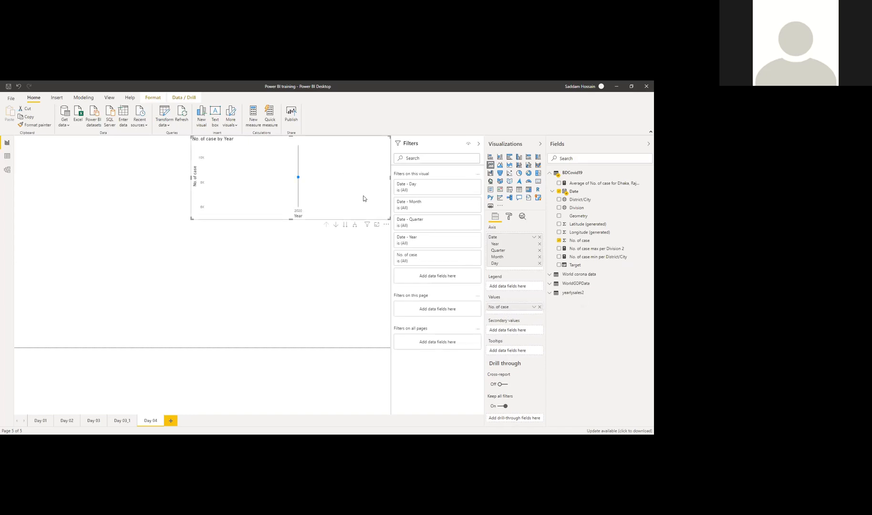
{"action": "mouse_move", "coordinate": [365, 205]}
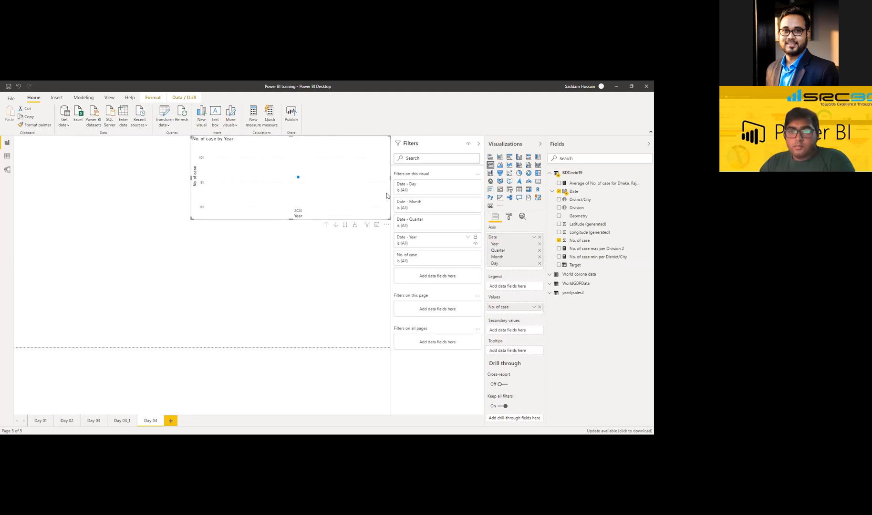
{"action": "mouse_move", "coordinate": [328, 148]}
{"action": "left_mouse_down"}
{"action": "mouse_move", "coordinate": [326, 174]}
{"action": "mouse_move", "coordinate": [323, 151]}
{"action": "left_mouse_up"}
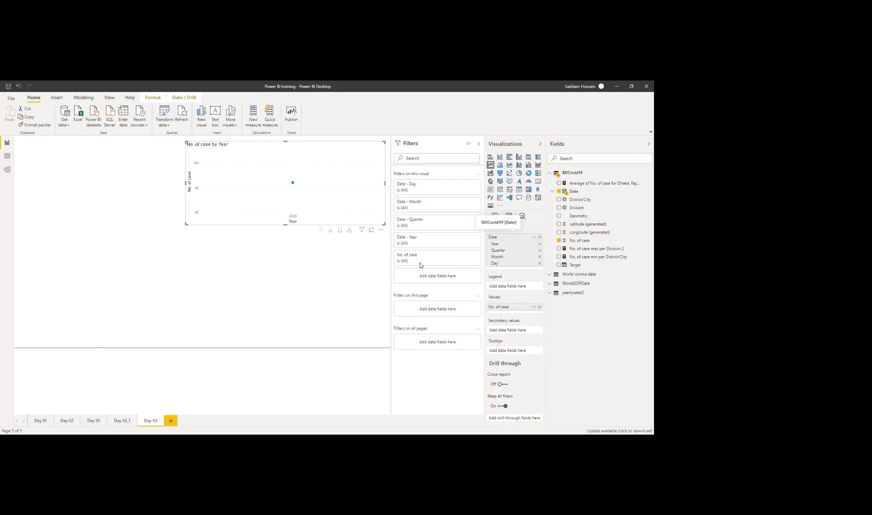
- Drill the line chart down from year 2020 through Qtr 2 and April to individual days, checking the data point at each level
{"action": "left_click", "coordinate": [331, 230]}
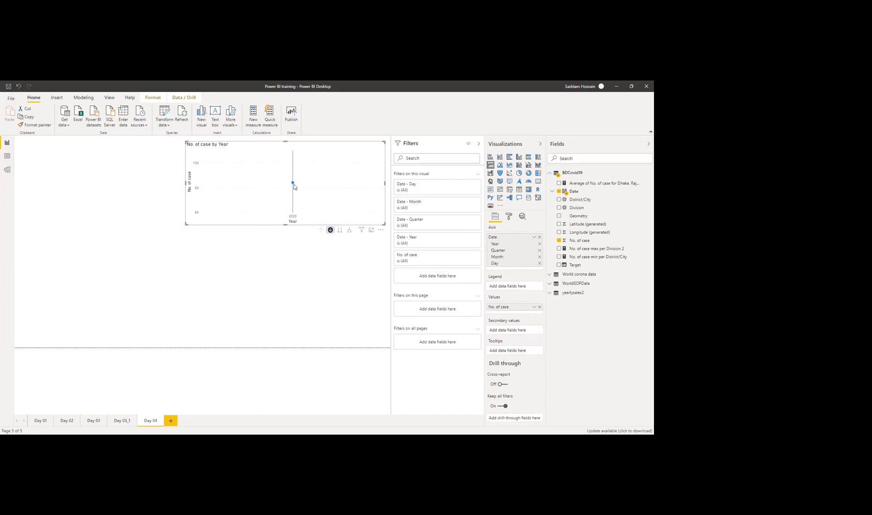
{"action": "mouse_move", "coordinate": [294, 186]}
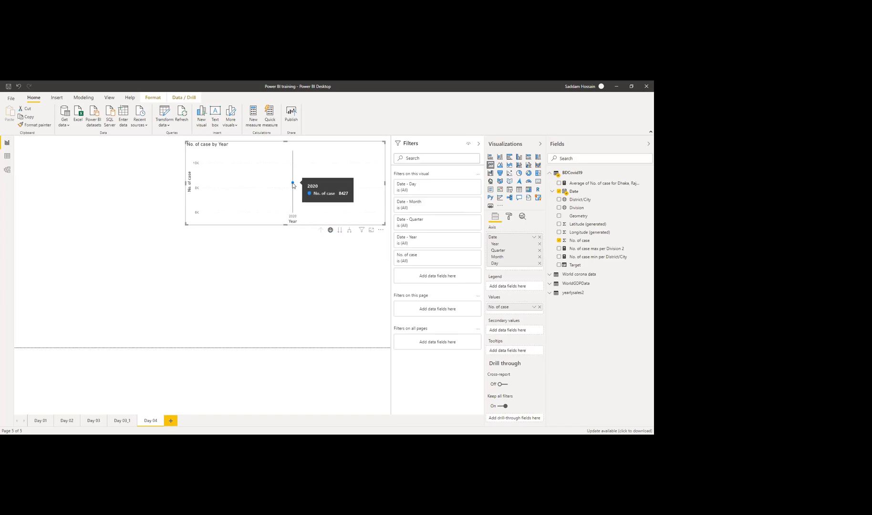
{"action": "left_click", "coordinate": [293, 186]}
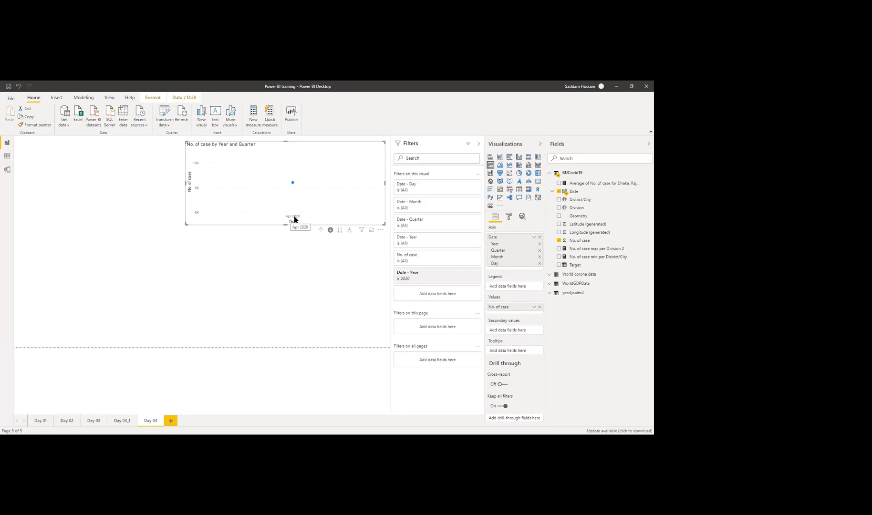
{"action": "left_click", "coordinate": [321, 231]}
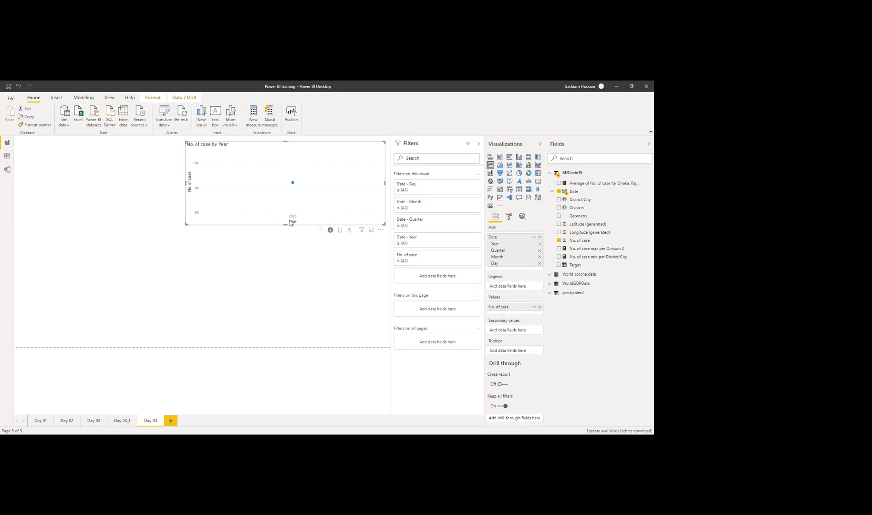
{"action": "left_click", "coordinate": [293, 183]}
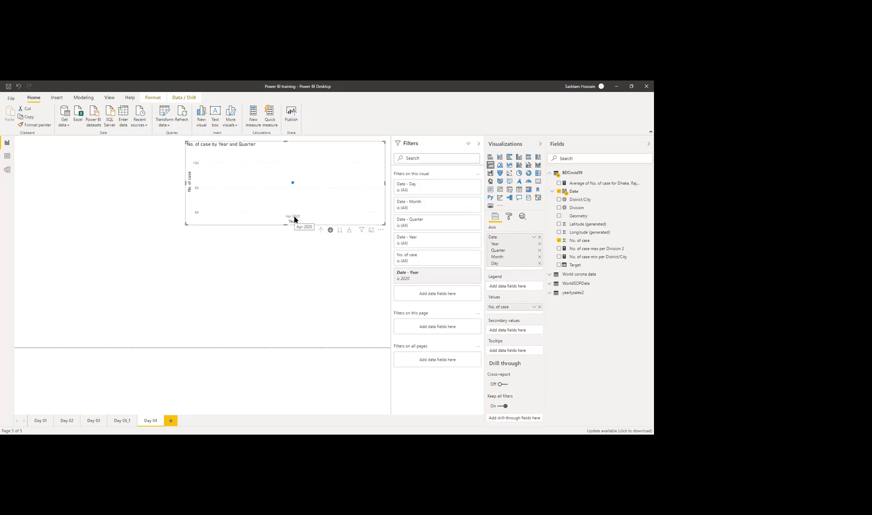
{"action": "mouse_move", "coordinate": [293, 186]}
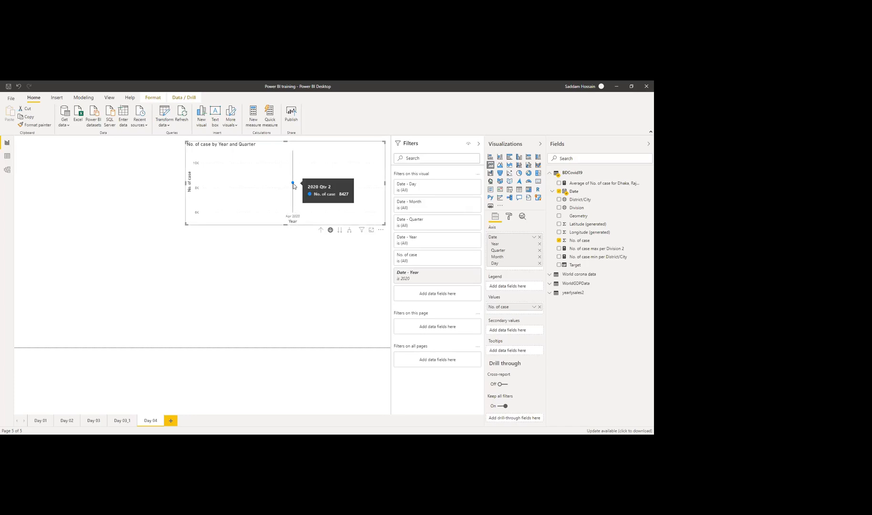
{"action": "left_click", "coordinate": [293, 184]}
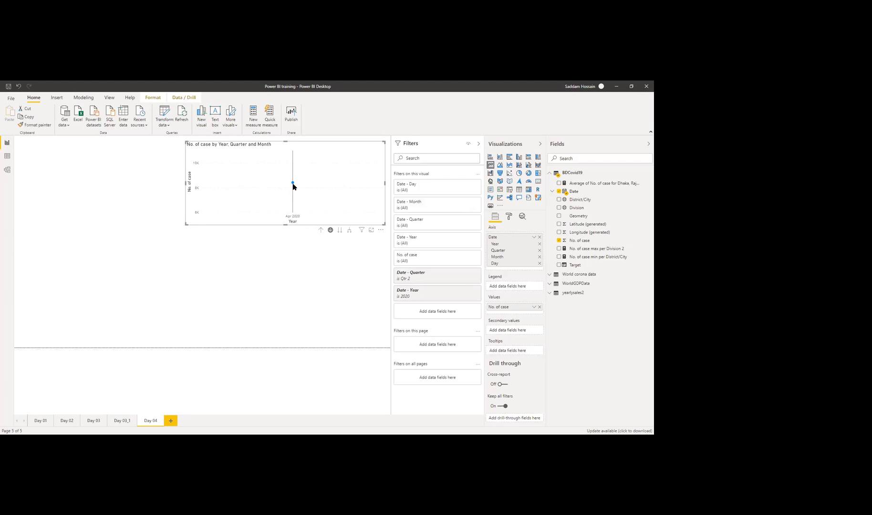
{"action": "mouse_move", "coordinate": [293, 185]}
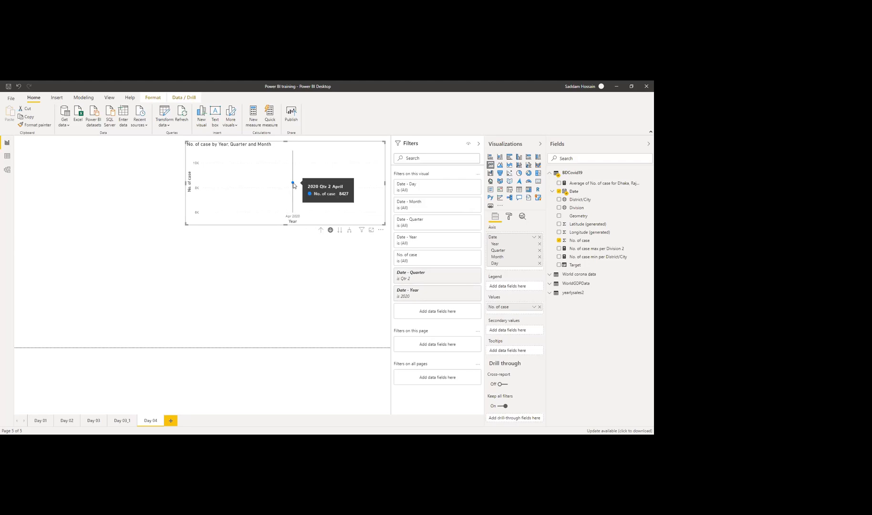
{"action": "left_click", "coordinate": [293, 183]}
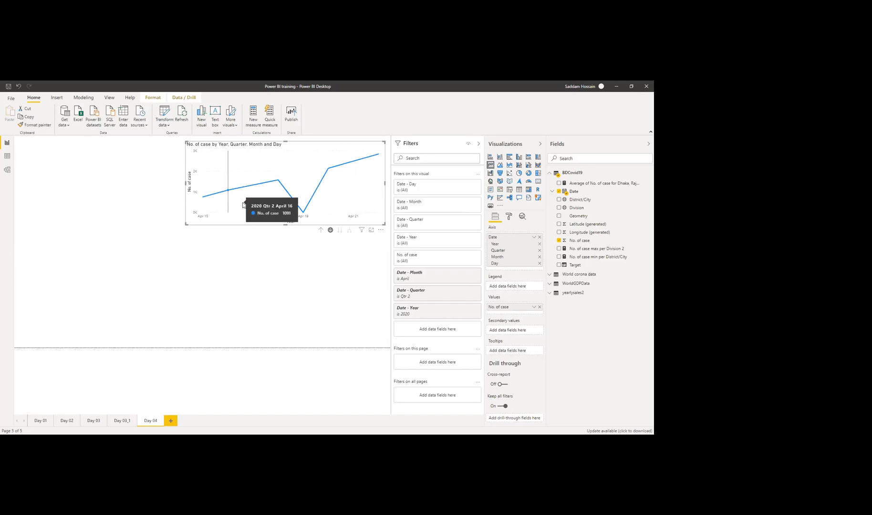
- Switch the line chart's axis from Date Hierarchy to the plain Date field, and deselect the chart
{"action": "left_click", "coordinate": [533, 238]}
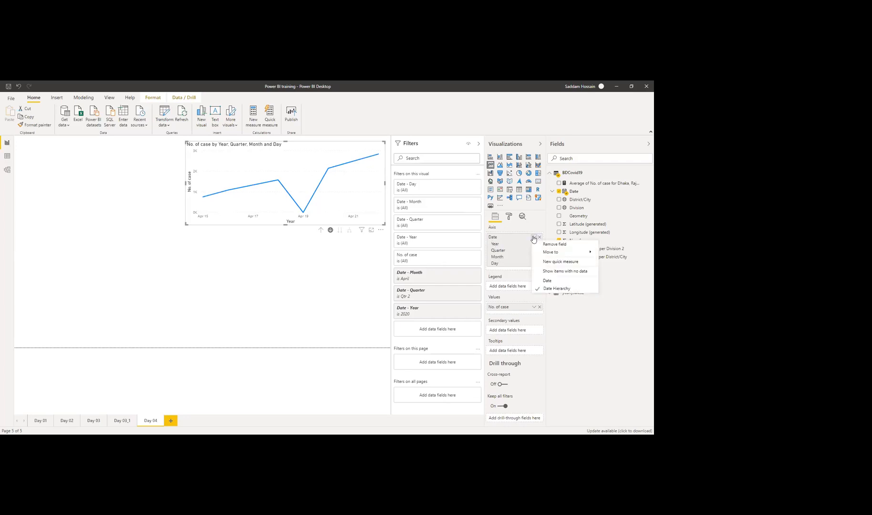
{"action": "left_click", "coordinate": [547, 281]}
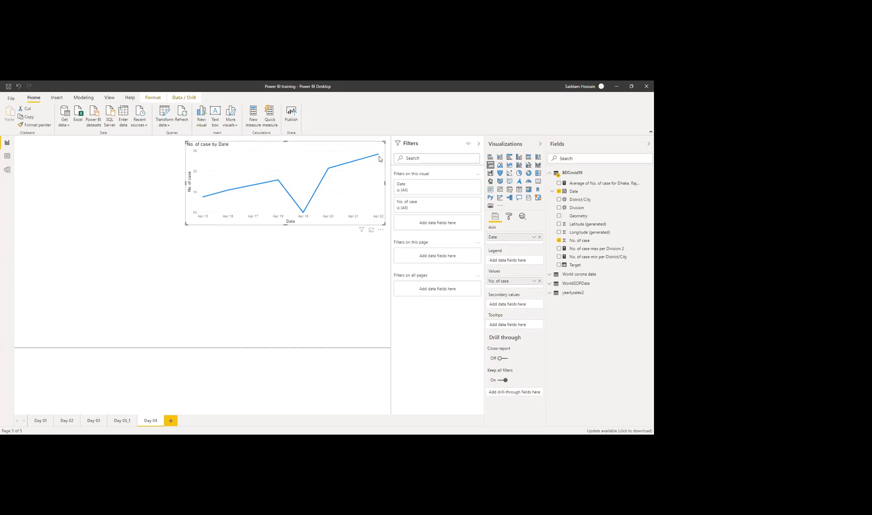
{"action": "mouse_move", "coordinate": [358, 161]}
{"action": "left_click", "coordinate": [323, 237]}
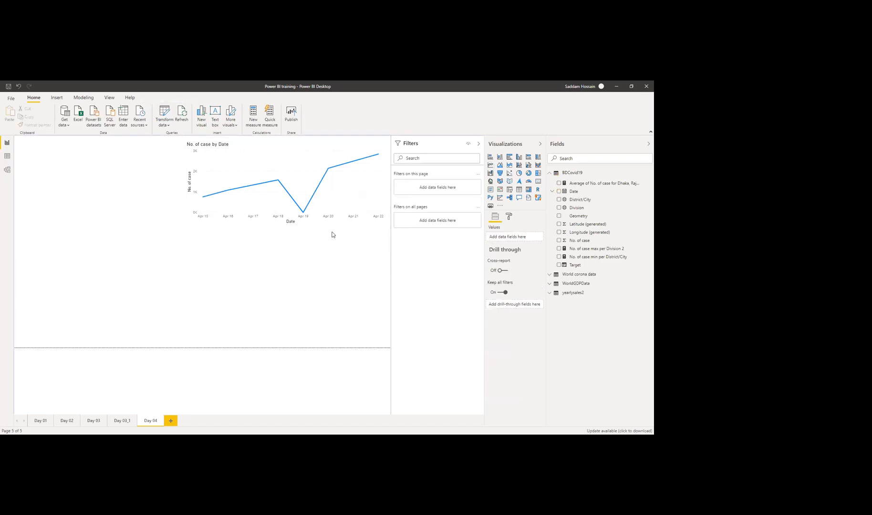
- Try Target as a second line in the chart, first under Values and then under Secondary values, and remove it
{"action": "left_click", "coordinate": [288, 145]}
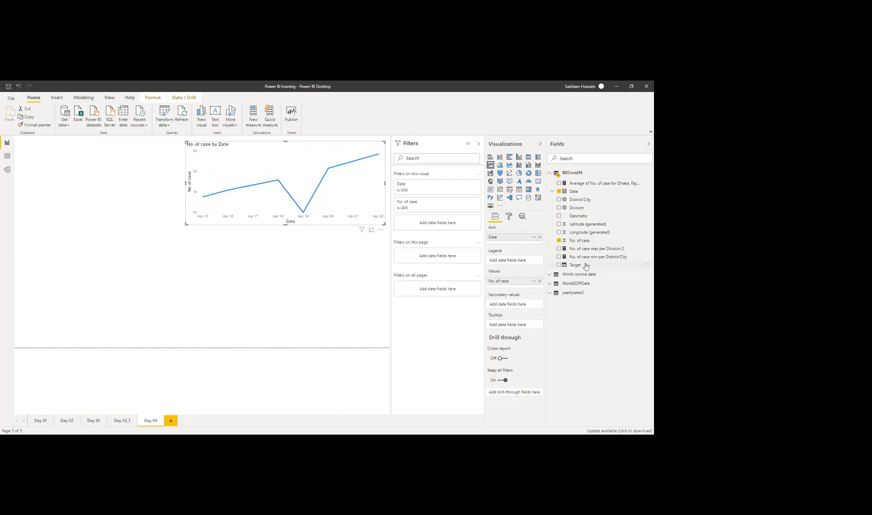
{"action": "left_click_drag", "start_coordinate": [586, 267], "coordinate": [515, 285]}
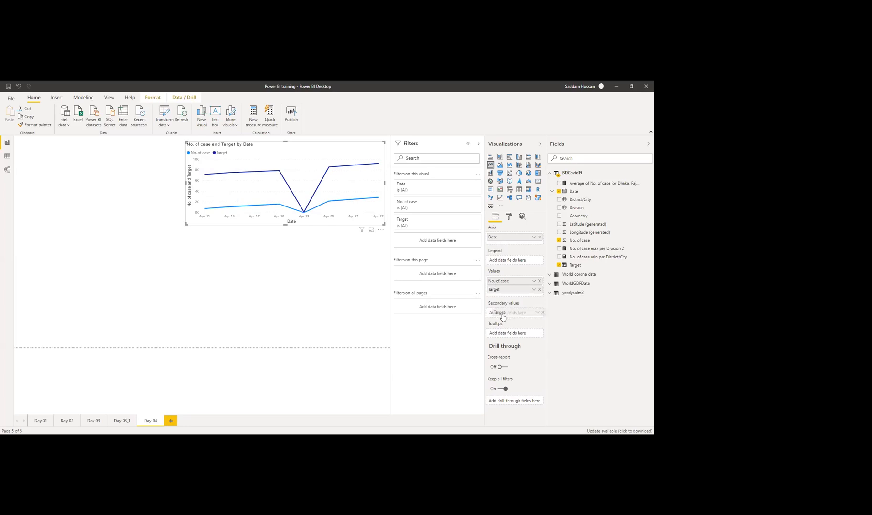
{"action": "left_click_drag", "start_coordinate": [498, 314], "coordinate": [506, 311]}
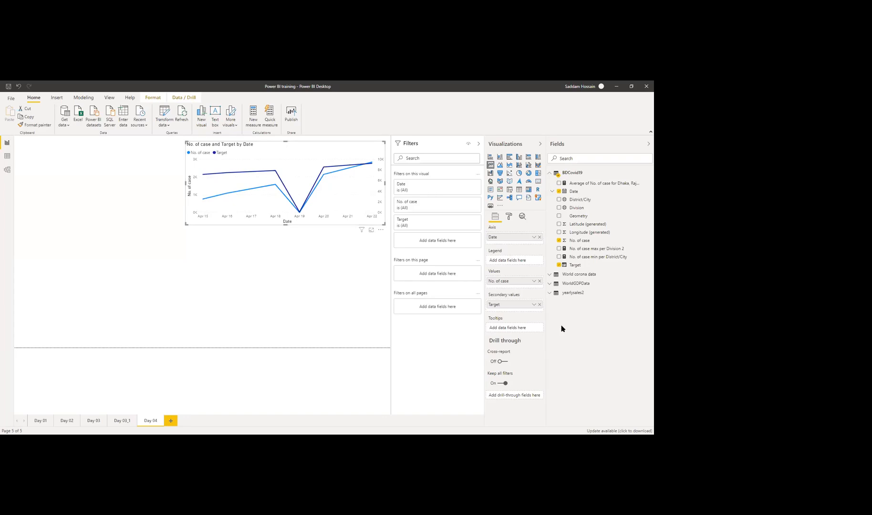
{"action": "left_click", "coordinate": [539, 305]}
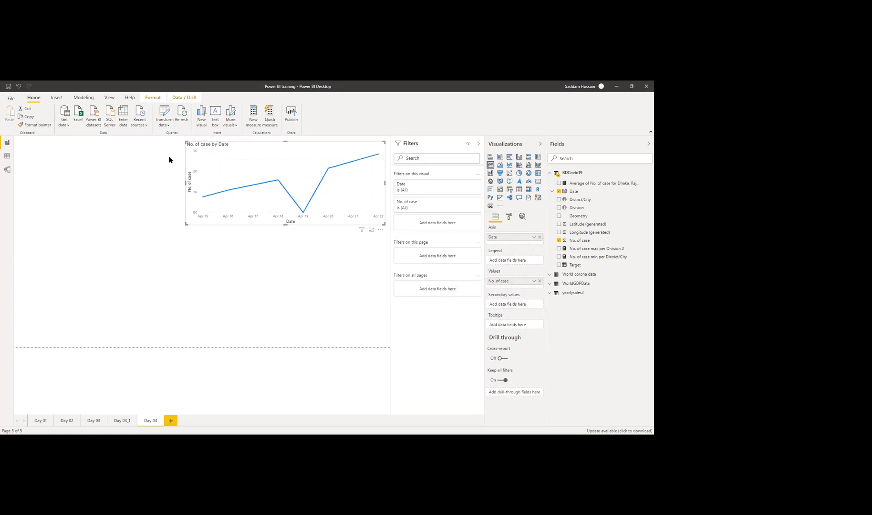
- Try the Categorical type on the line chart's X axis, and restore the Continuous type
{"action": "left_click", "coordinate": [507, 218]}
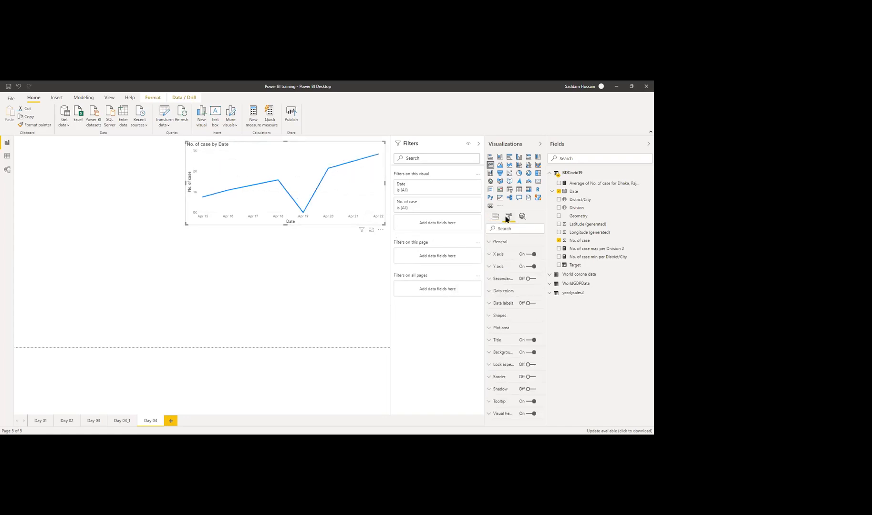
{"action": "left_click", "coordinate": [501, 255]}
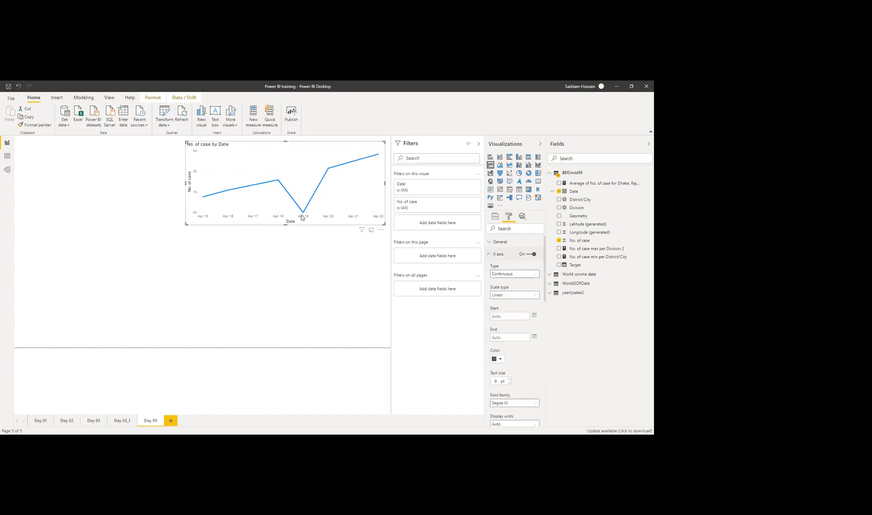
{"action": "left_click", "coordinate": [529, 274]}
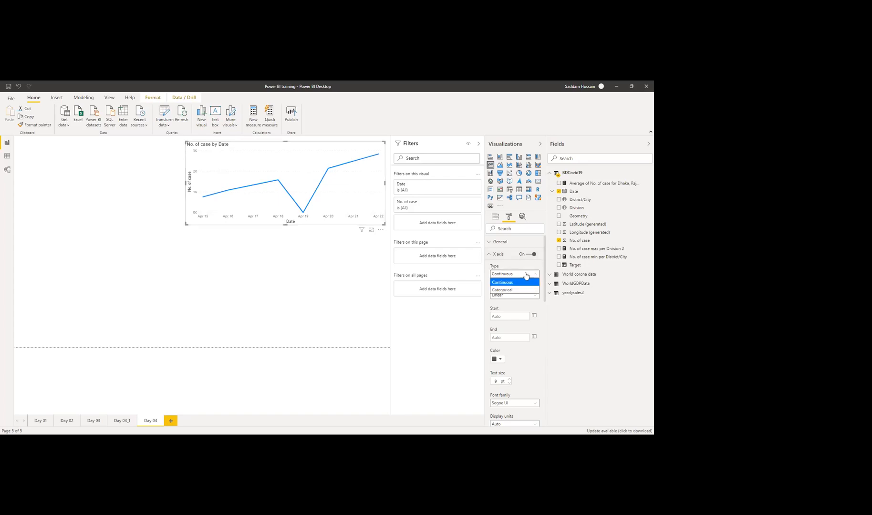
{"action": "left_click", "coordinate": [509, 290]}
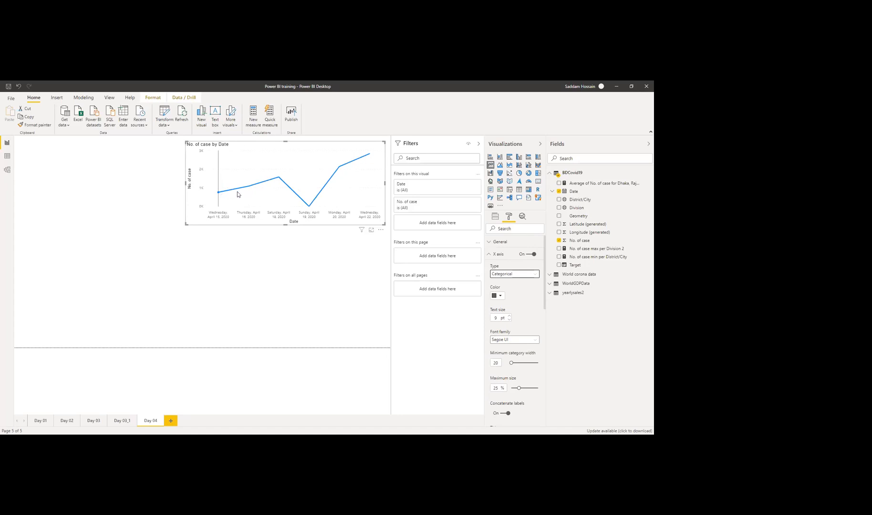
{"action": "mouse_move", "coordinate": [305, 190]}
{"action": "left_click", "coordinate": [525, 275]}
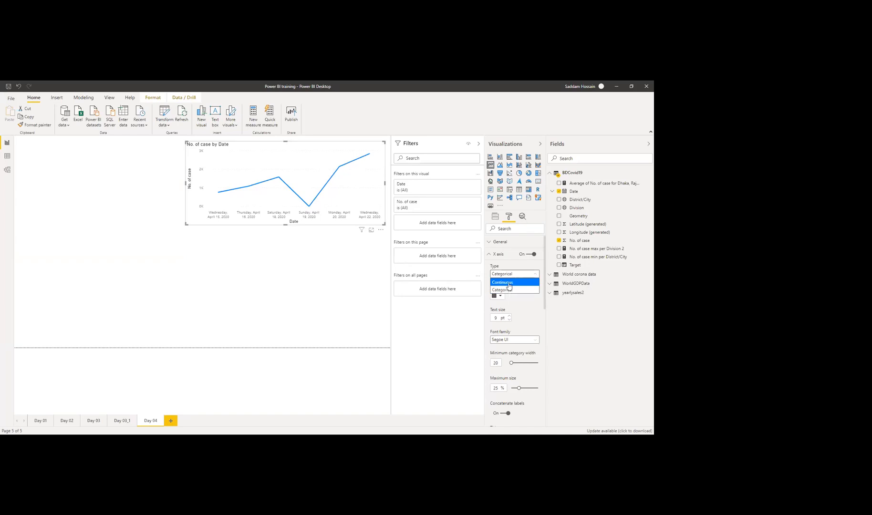
{"action": "left_click", "coordinate": [509, 285]}
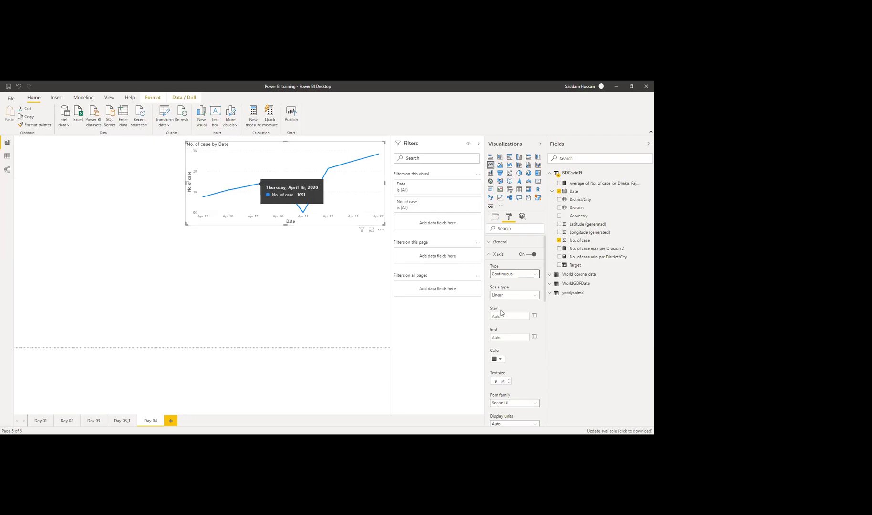
{"action": "left_click", "coordinate": [521, 274]}
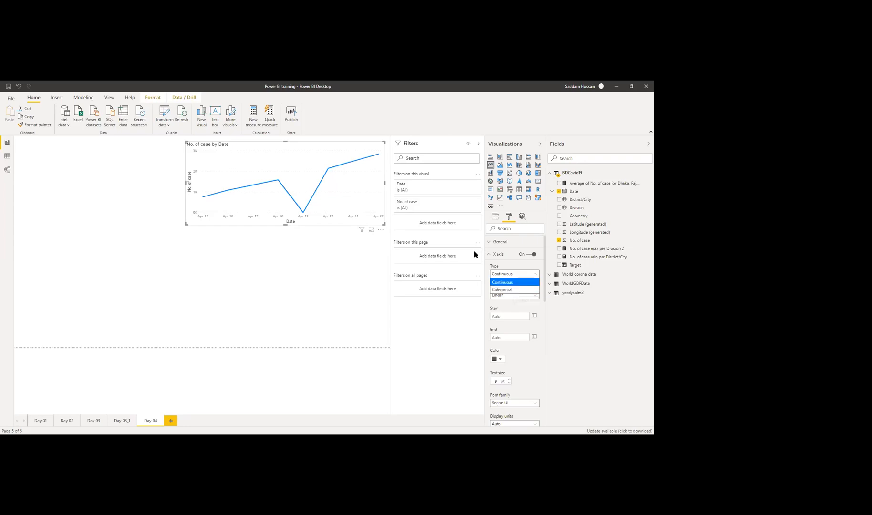
{"action": "left_click", "coordinate": [441, 346]}
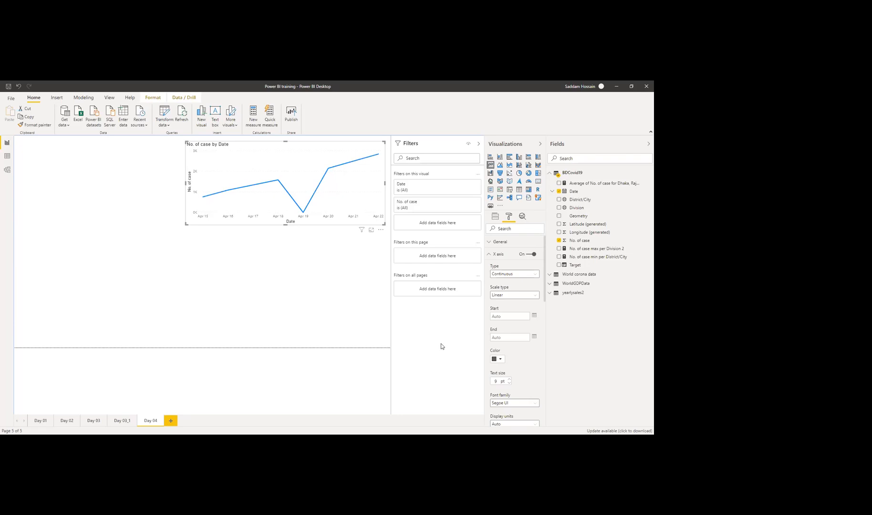
{"action": "left_click", "coordinate": [491, 256]}
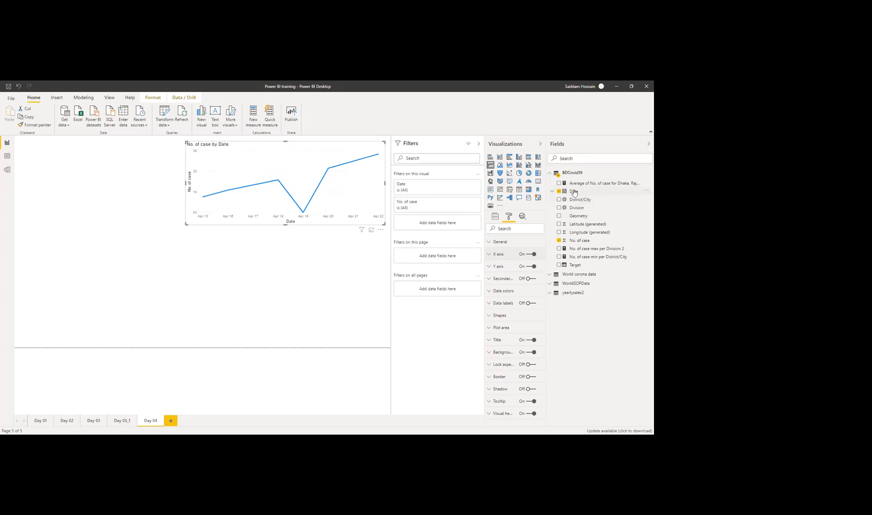
- Try a new bin group on the Date field with a bin size of 30, cancel it, and return to the chart's field settings
{"action": "left_click", "coordinate": [646, 192]}
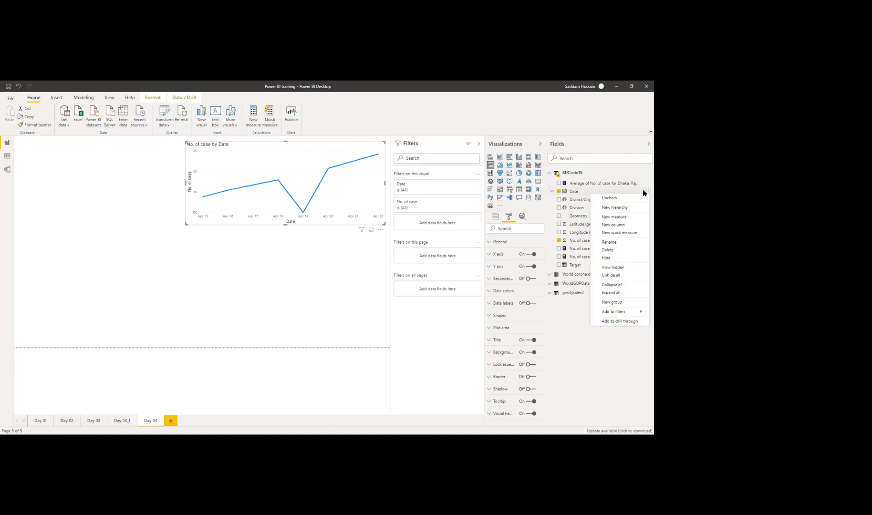
{"action": "left_click", "coordinate": [622, 302]}
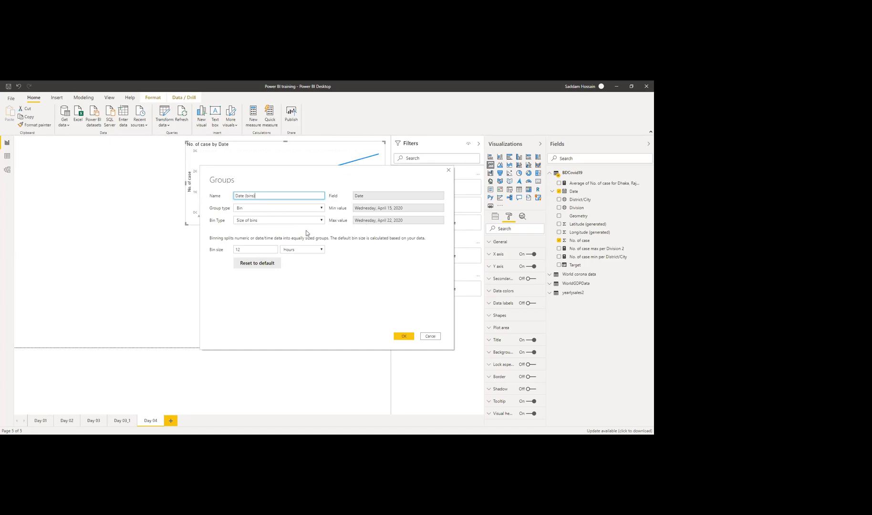
{"action": "key", "text": "Tab"}
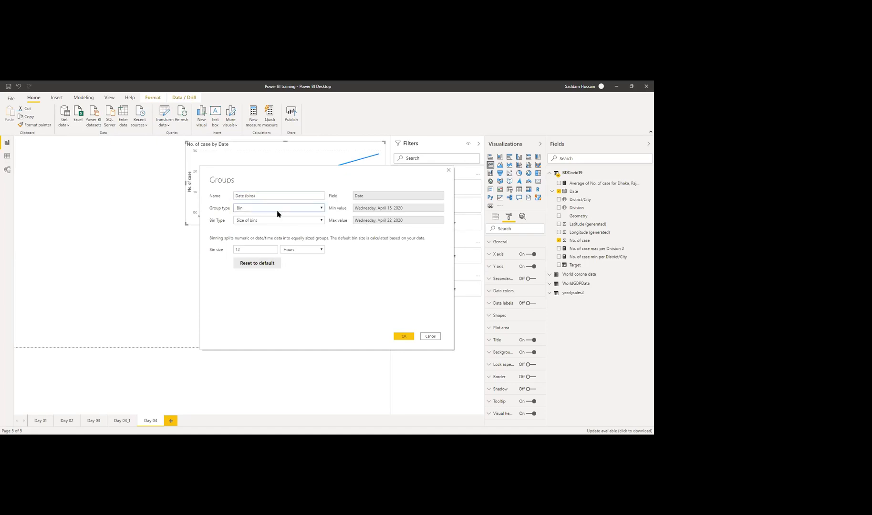
{"action": "left_click", "coordinate": [284, 254]}
{"action": "left_click", "coordinate": [281, 268]}
{"action": "left_click_drag", "start_coordinate": [249, 249], "coordinate": [235, 248]}
{"action": "type", "text": "30"}
{"action": "left_click", "coordinate": [307, 274]}
{"action": "left_click", "coordinate": [430, 336]}
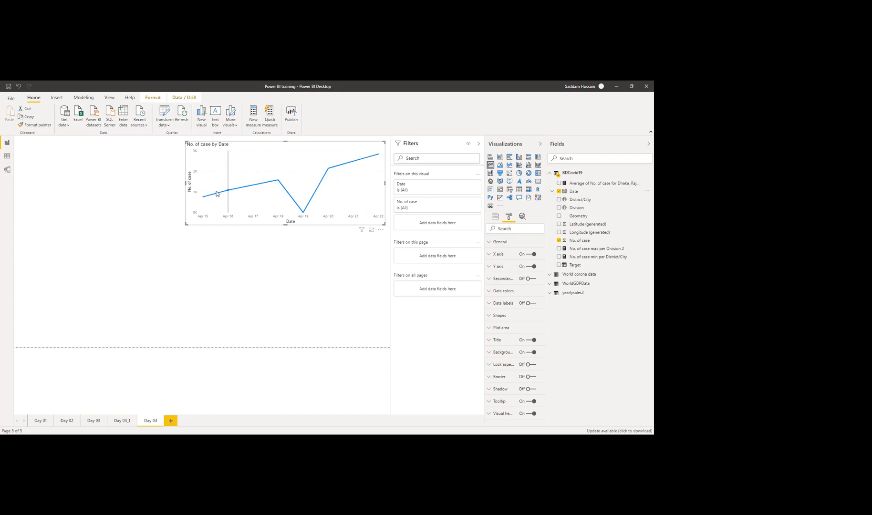
{"action": "mouse_move", "coordinate": [240, 195]}
{"action": "left_click", "coordinate": [495, 216]}
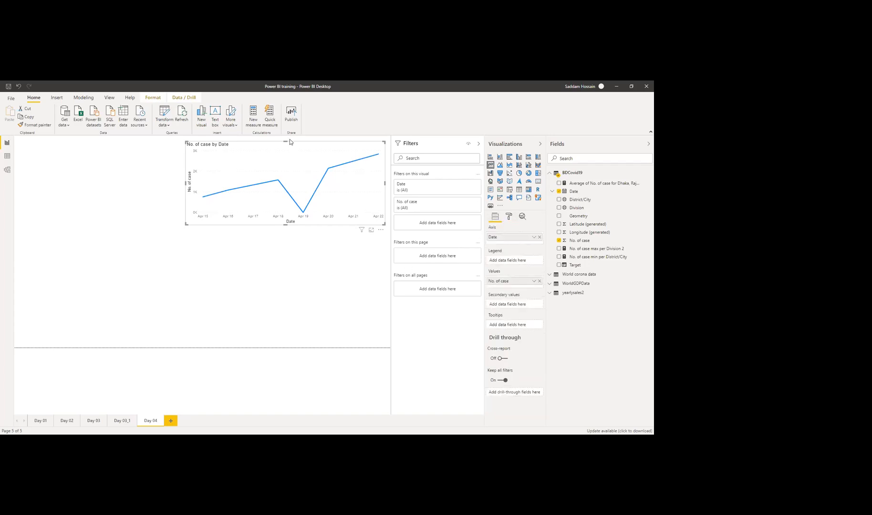
- Try the Date Hierarchy on the chart's axis with its Quarter, Day and Year levels removed, leaving only Month
{"action": "left_click", "coordinate": [533, 237]}
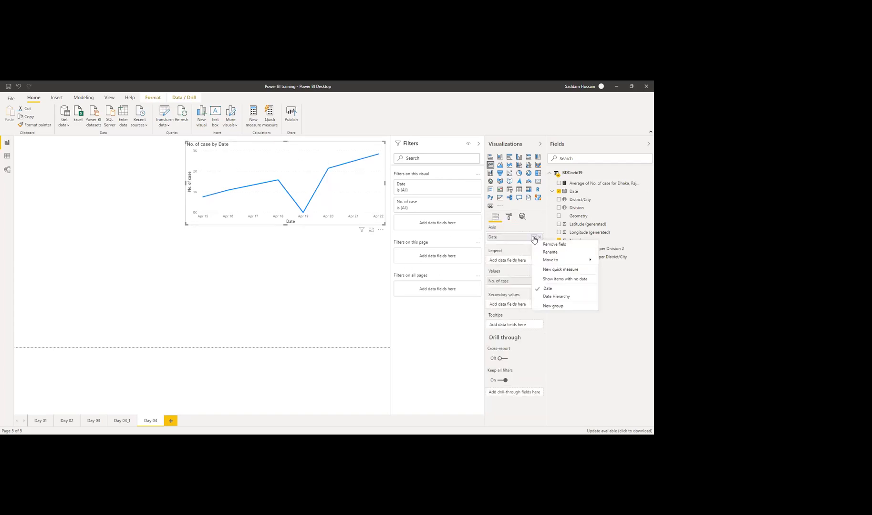
{"action": "left_click", "coordinate": [556, 296]}
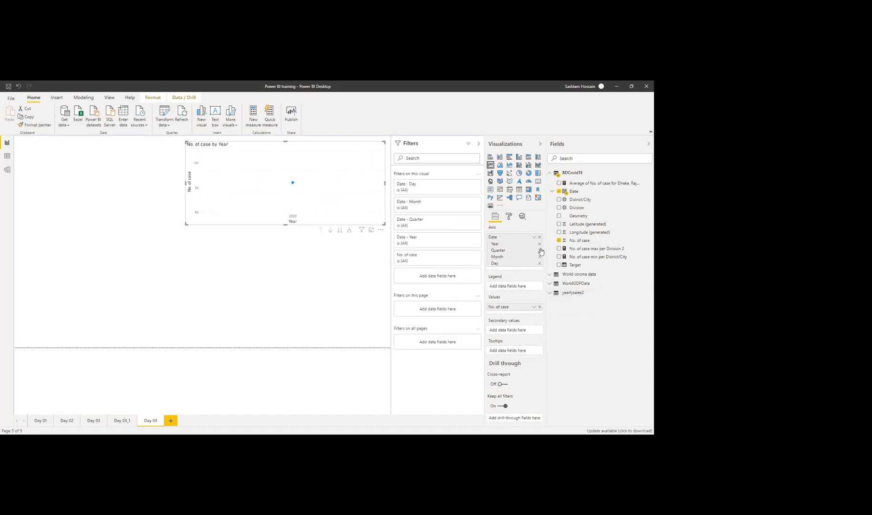
{"action": "left_click", "coordinate": [539, 250]}
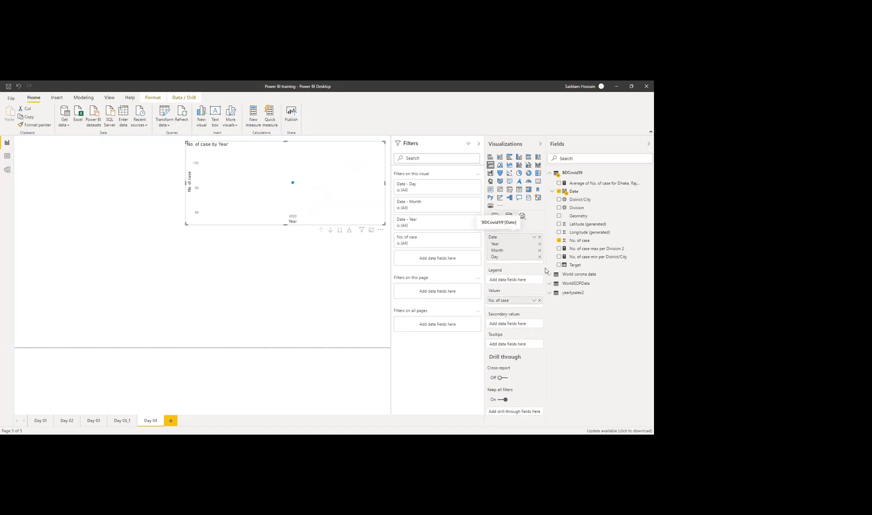
{"action": "left_click", "coordinate": [540, 257]}
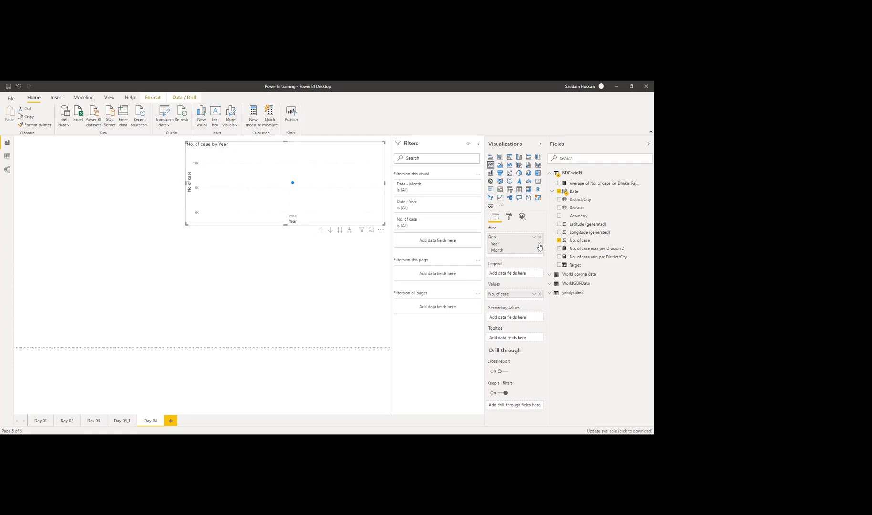
{"action": "left_click", "coordinate": [540, 245]}
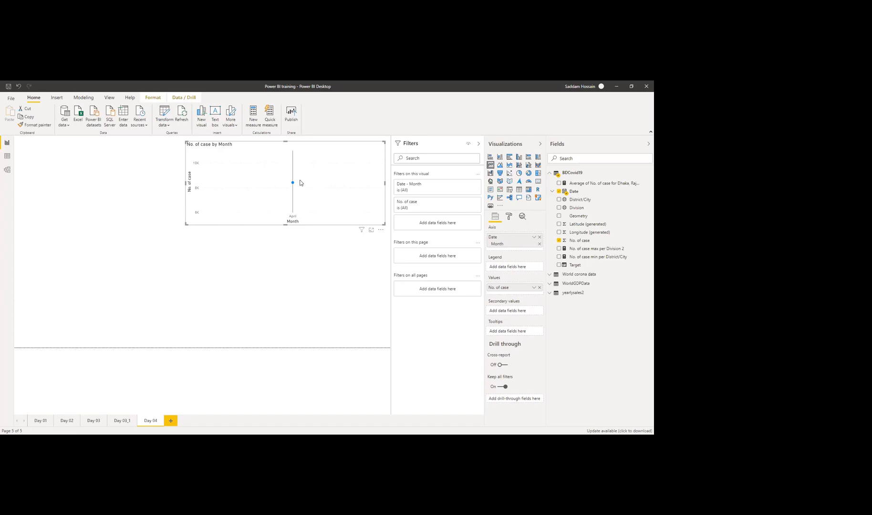
{"action": "mouse_move", "coordinate": [365, 207]}
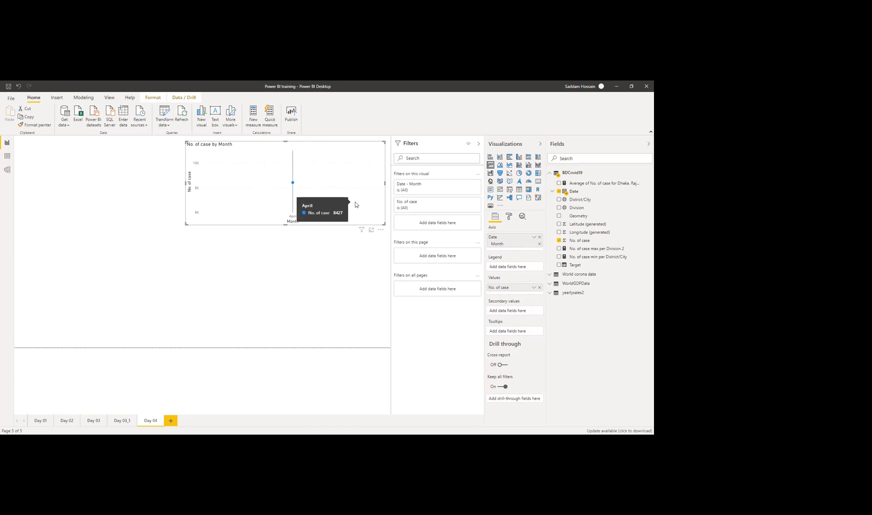
- Undo the removal of the Year, Day and Quarter levels, and set the chart's axis back to the plain Date field
{"action": "key", "text": "ctrl+z"}
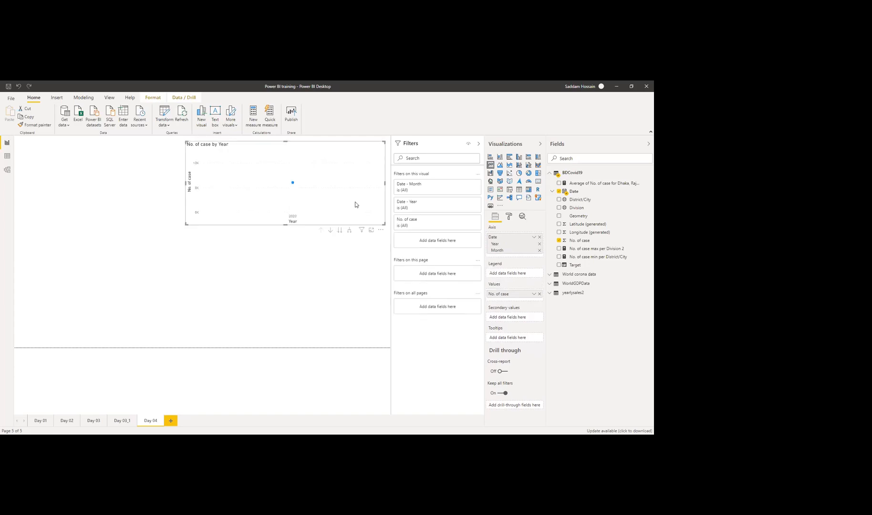
{"action": "key", "text": "ctrl+z"}
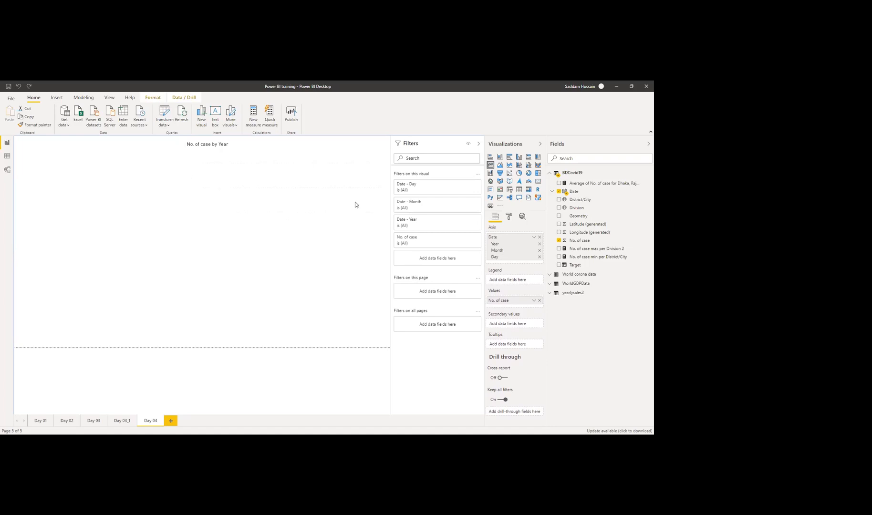
{"action": "key", "text": "ctrl+z"}
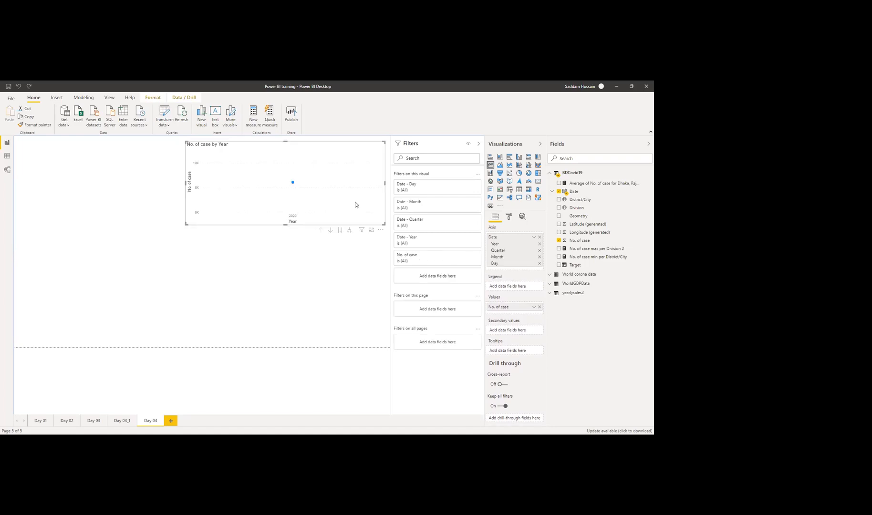
{"action": "left_click", "coordinate": [534, 238]}
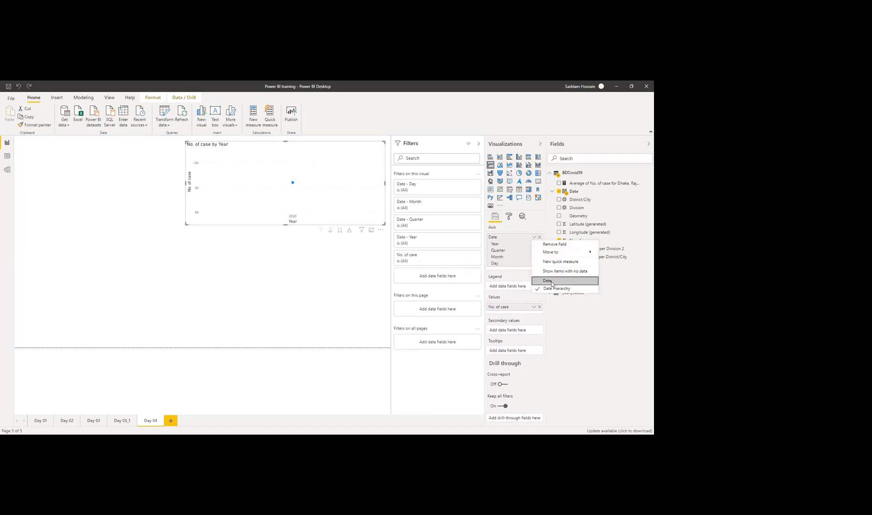
{"action": "left_click", "coordinate": [551, 284]}
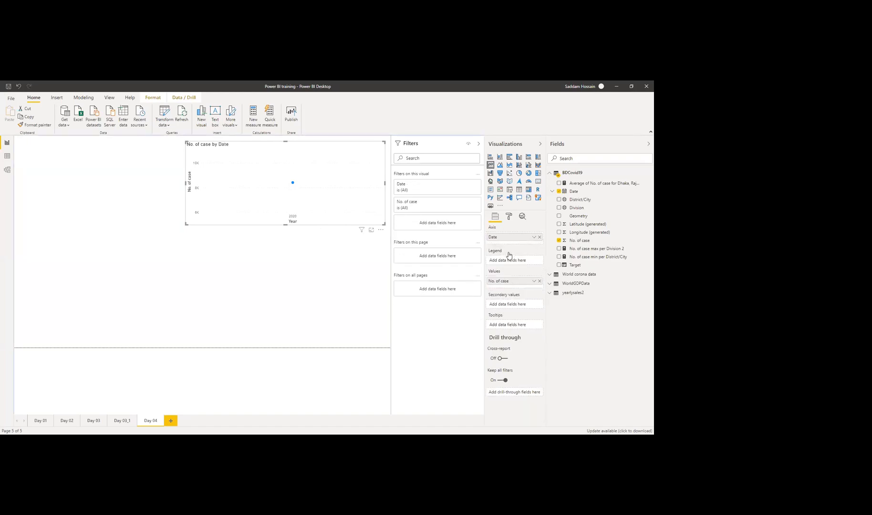
- Turn on the line chart's secondary axis in its formatting options, look through its settings and collapse them
{"action": "left_click", "coordinate": [508, 216]}
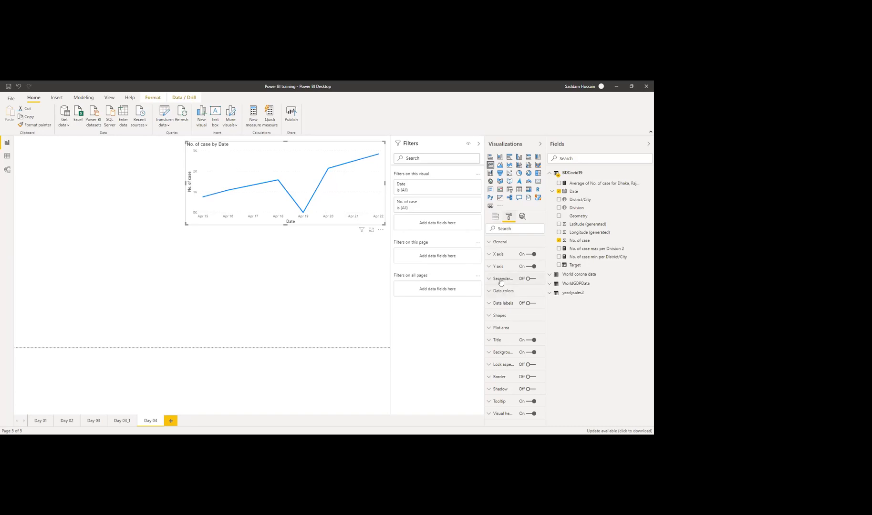
{"action": "left_click", "coordinate": [530, 279]}
{"action": "left_click", "coordinate": [506, 280]}
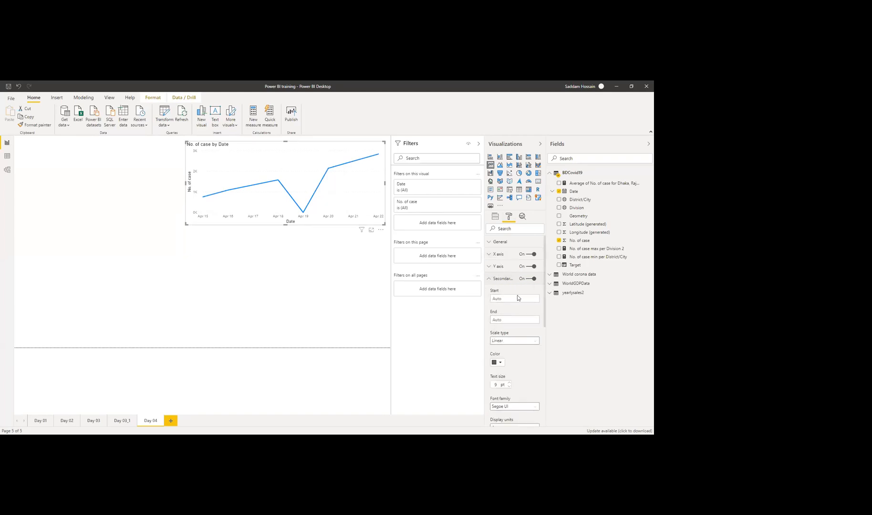
{"action": "scroll", "coordinate": [517, 295], "scroll_direction": "down", "scroll_amount": 1}
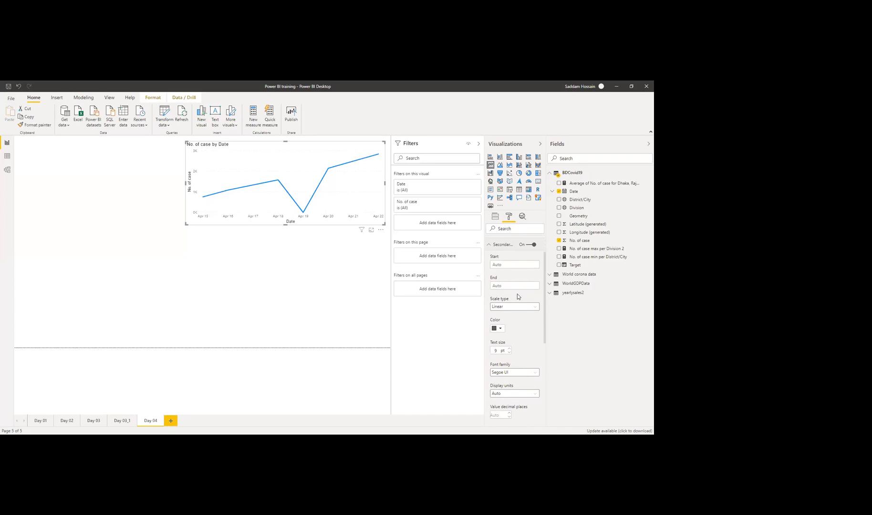
{"action": "left_click", "coordinate": [501, 246]}
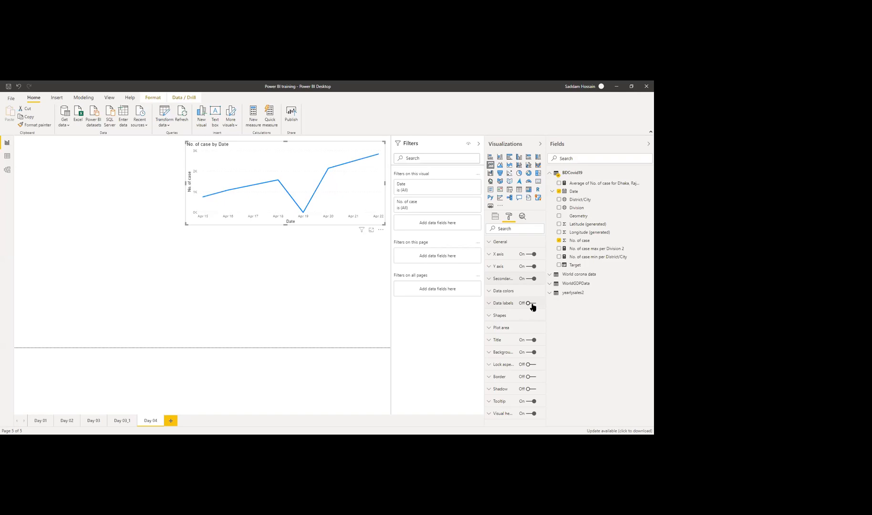
- Try a stroke width of 10 in the line chart's shape settings, and set it to 2
{"action": "left_click", "coordinate": [505, 318]}
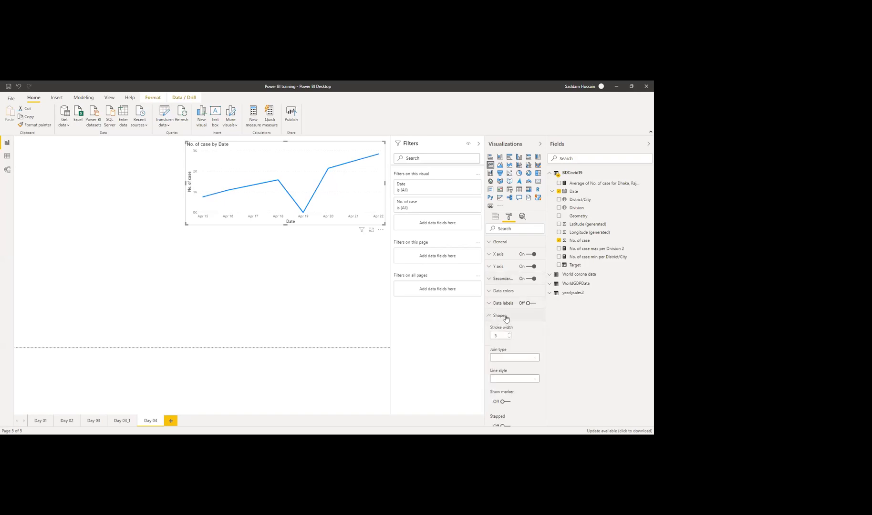
{"action": "scroll", "coordinate": [523, 320], "scroll_direction": "down", "scroll_amount": 1}
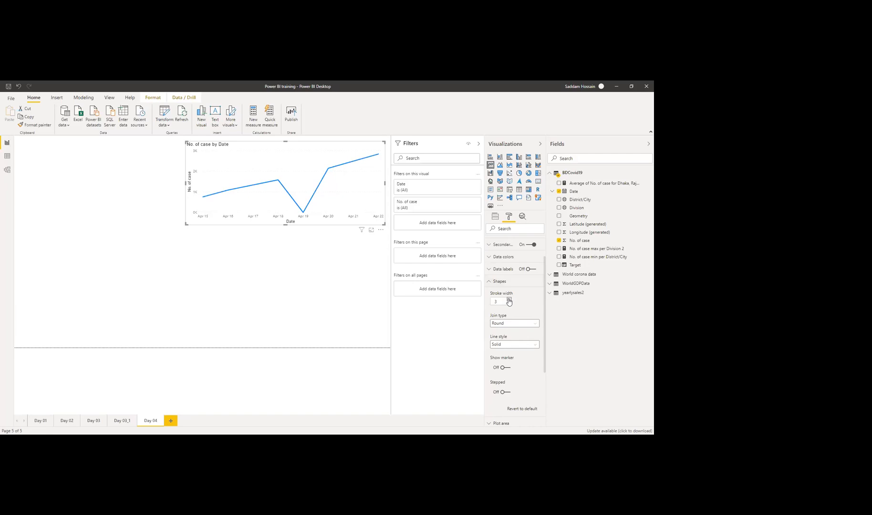
{"action": "left_click_drag", "start_coordinate": [499, 302], "coordinate": [485, 300]}
{"action": "type", "text": "10"}
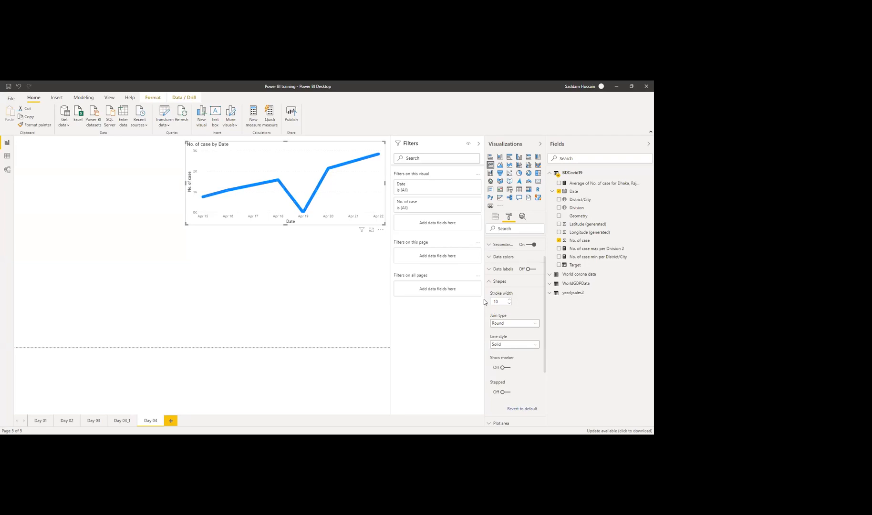
{"action": "left_click_drag", "start_coordinate": [498, 301], "coordinate": [492, 299]}
- Try the Miter and Round join types on the chart line, and set the join type to Bevel
{"action": "left_click", "coordinate": [521, 324]}
{"action": "left_click", "coordinate": [504, 331]}
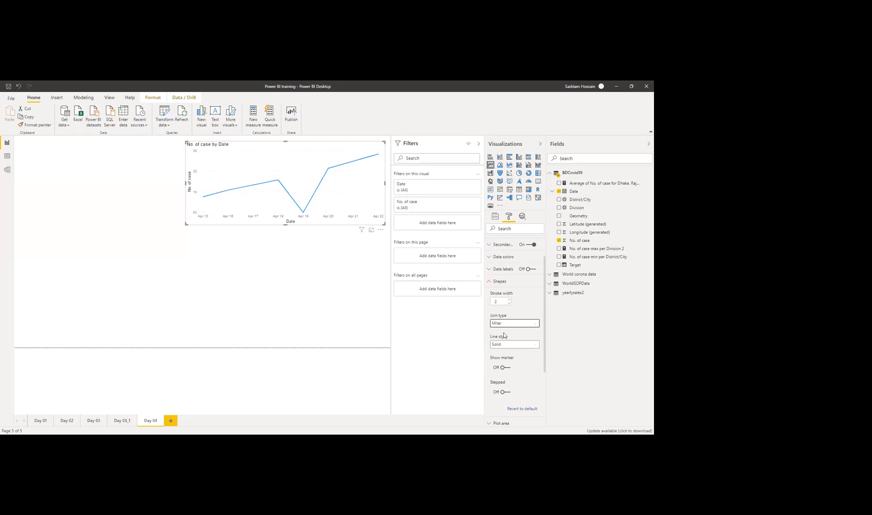
{"action": "left_click", "coordinate": [506, 326]}
{"action": "left_click", "coordinate": [508, 337]}
{"action": "left_click", "coordinate": [507, 326]}
{"action": "left_click", "coordinate": [505, 348]}
{"action": "left_click", "coordinate": [511, 324]}
{"action": "left_click", "coordinate": [511, 325]}
- Try the Dashed line style on the chart line, and set the style to Dotted
{"action": "left_click", "coordinate": [508, 344]}
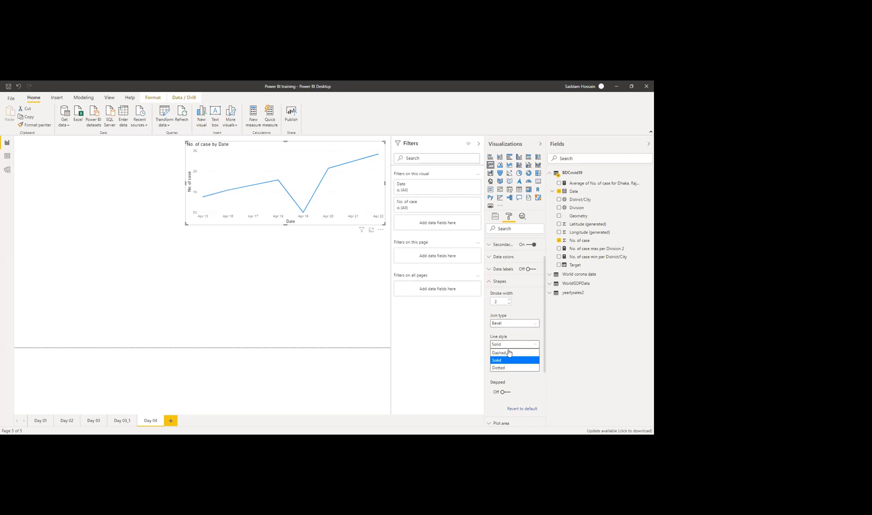
{"action": "left_click", "coordinate": [508, 353]}
{"action": "left_click", "coordinate": [509, 347]}
{"action": "left_click", "coordinate": [506, 369]}
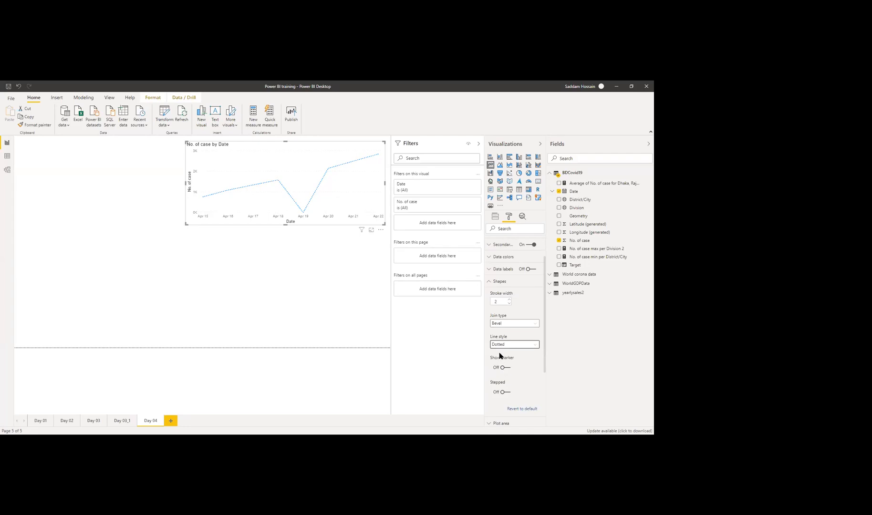
{"action": "left_click", "coordinate": [508, 348]}
{"action": "left_click", "coordinate": [505, 367]}
- Show markers on the chart line, with the diamond marker shape and a marker size of 7
{"action": "left_click", "coordinate": [504, 368]}
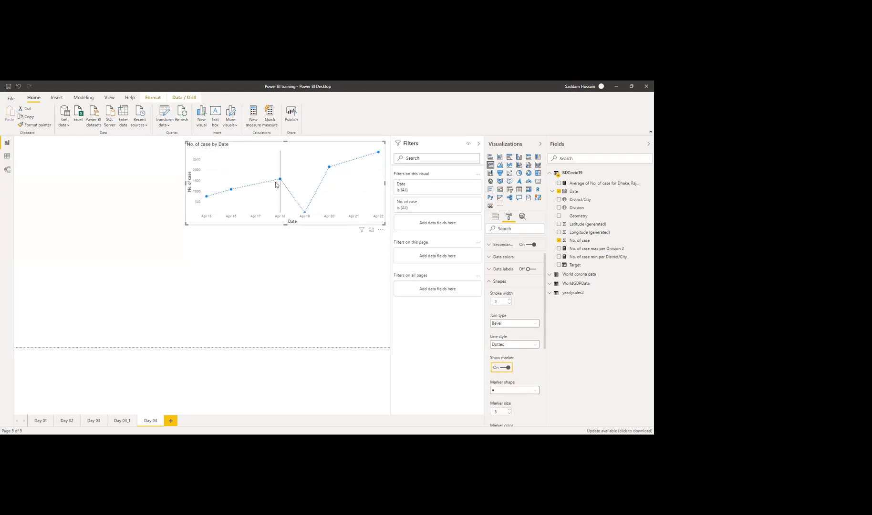
{"action": "scroll", "coordinate": [512, 323], "scroll_direction": "down", "scroll_amount": 3}
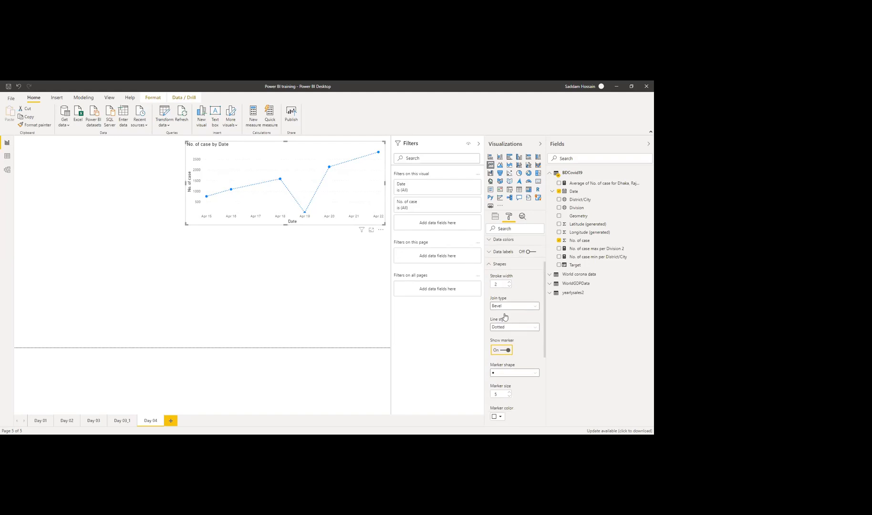
{"action": "left_click", "coordinate": [511, 324]}
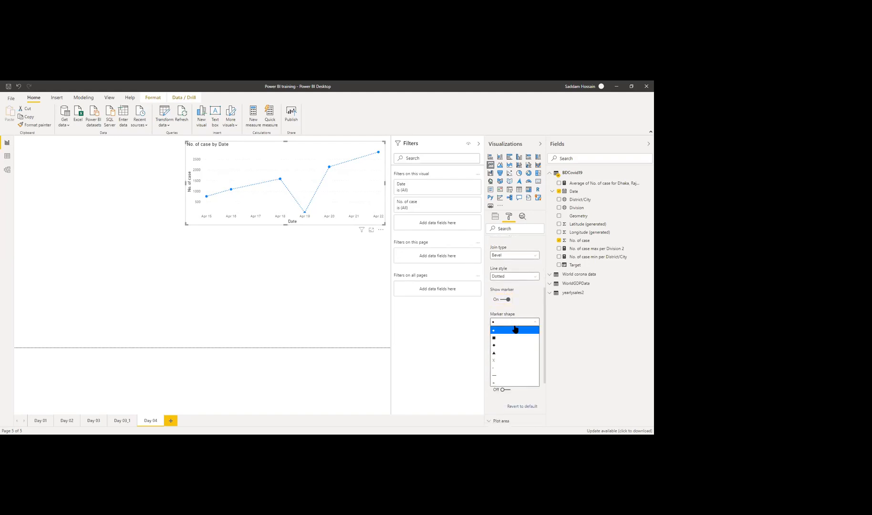
{"action": "left_click", "coordinate": [497, 346]}
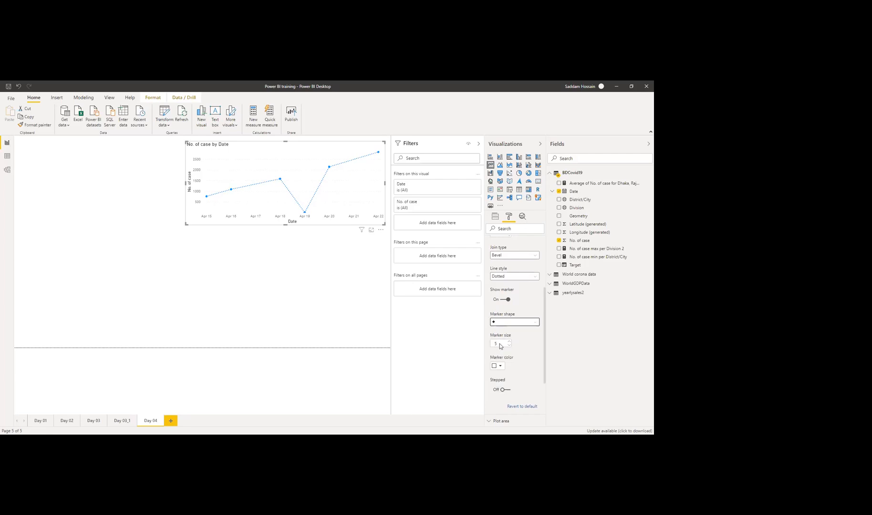
{"action": "scroll", "coordinate": [522, 328], "scroll_direction": "down", "scroll_amount": 2}
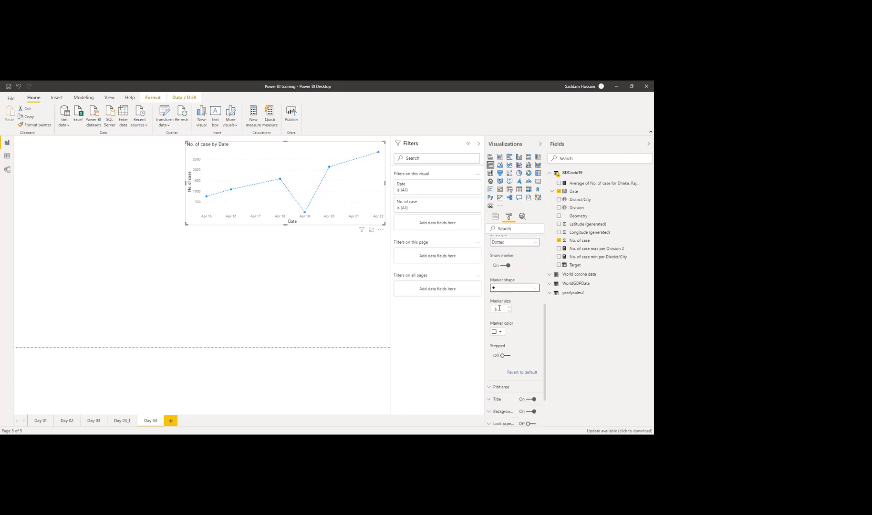
{"action": "left_click", "coordinate": [509, 310]}
- Compare the Miter and Round join types on the line with markers, and restore Bevel
{"action": "scroll", "coordinate": [529, 328], "scroll_direction": "up", "scroll_amount": 4}
{"action": "scroll", "coordinate": [528, 329], "scroll_direction": "up", "scroll_amount": 2}
{"action": "left_click", "coordinate": [513, 324]}
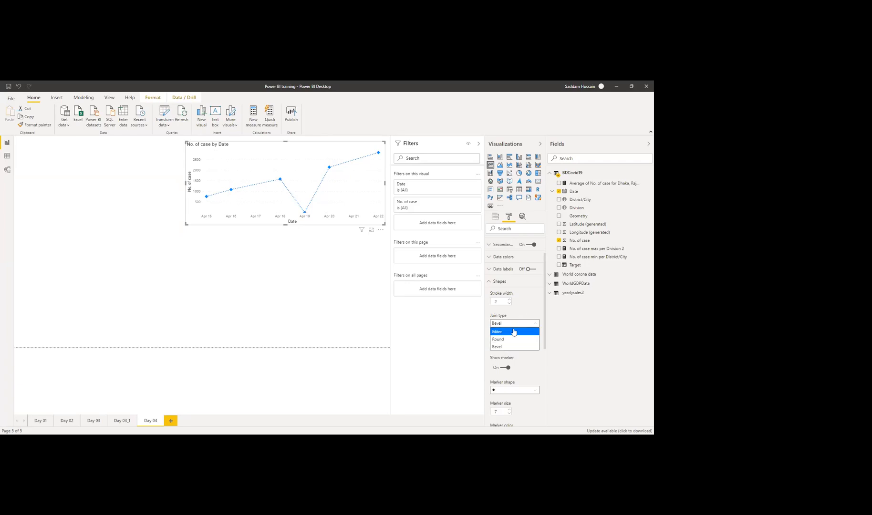
{"action": "left_click", "coordinate": [510, 333]}
{"action": "left_click", "coordinate": [512, 325]}
{"action": "left_click", "coordinate": [509, 339]}
{"action": "left_click", "coordinate": [511, 324]}
{"action": "left_click", "coordinate": [510, 347]}
- Turn on the Stepped option for the chart line, and collapse the shape settings
{"action": "scroll", "coordinate": [528, 312], "scroll_direction": "down", "scroll_amount": 2}
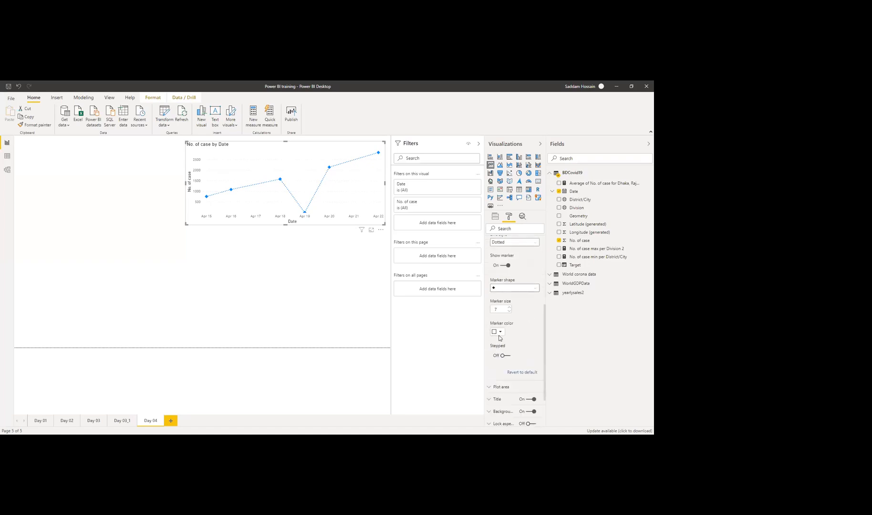
{"action": "left_click", "coordinate": [503, 359]}
{"action": "left_click", "coordinate": [503, 359]}
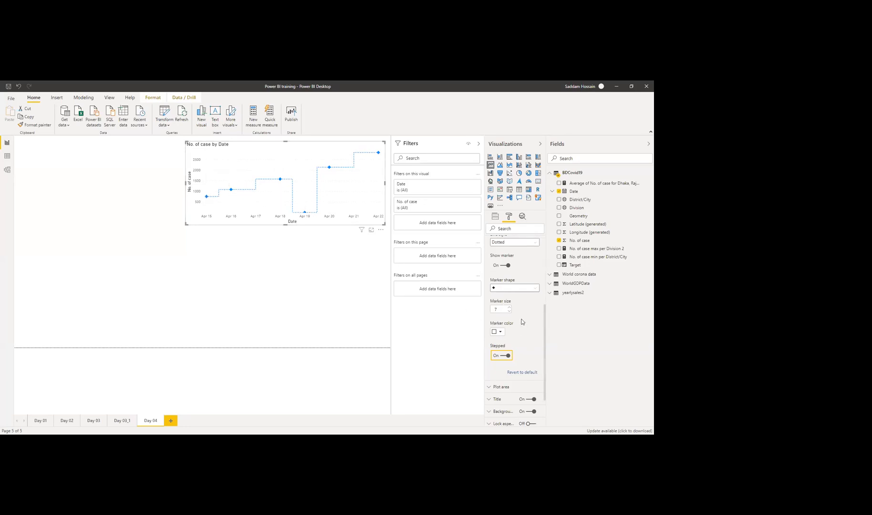
{"action": "scroll", "coordinate": [523, 325], "scroll_direction": "up", "scroll_amount": 2}
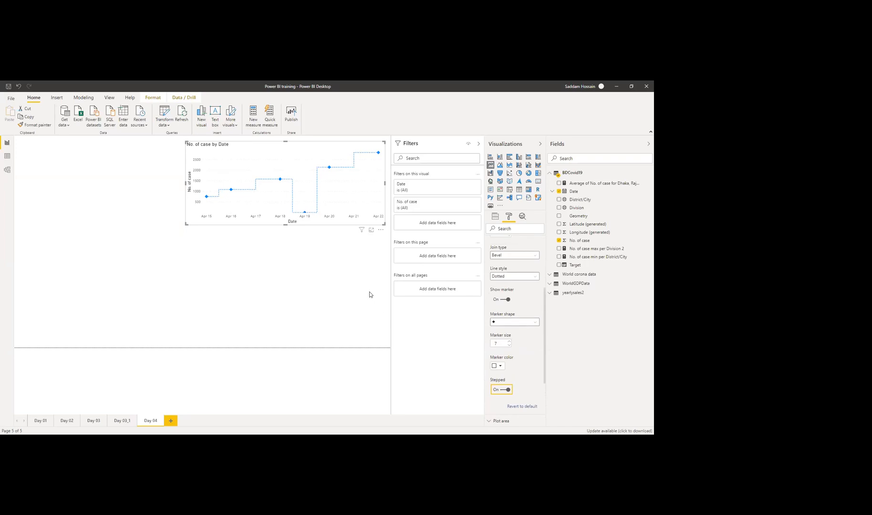
{"action": "scroll", "coordinate": [520, 308], "scroll_direction": "up", "scroll_amount": 5}
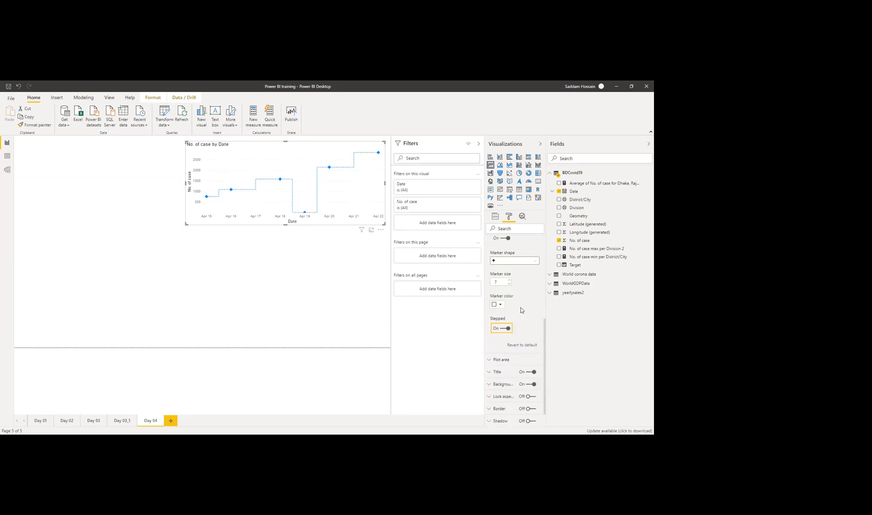
{"action": "left_click", "coordinate": [493, 315]}
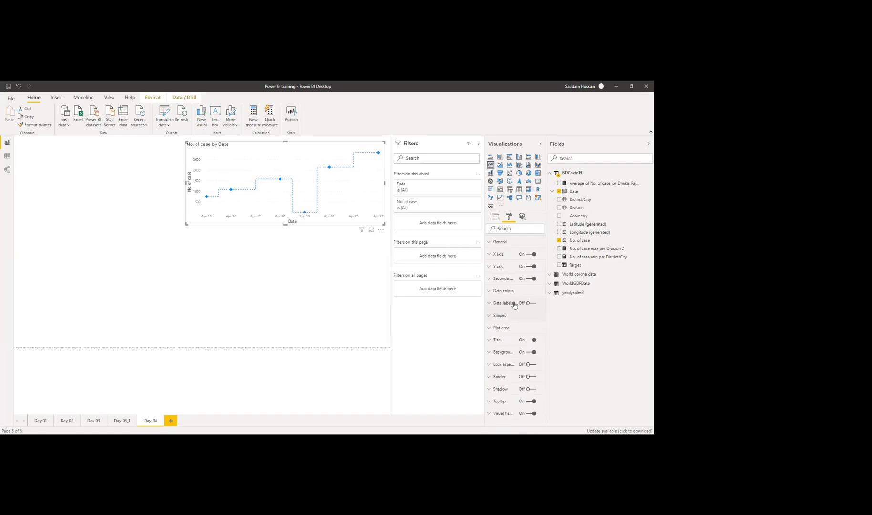
- Check the chart's plot area settings, turn on its border, and deselect the chart
{"action": "left_click", "coordinate": [509, 329]}
{"action": "left_click", "coordinate": [501, 330]}
{"action": "left_click", "coordinate": [501, 331]}
{"action": "left_click", "coordinate": [501, 331]}
{"action": "left_click", "coordinate": [531, 377]}
{"action": "left_click", "coordinate": [421, 278]}
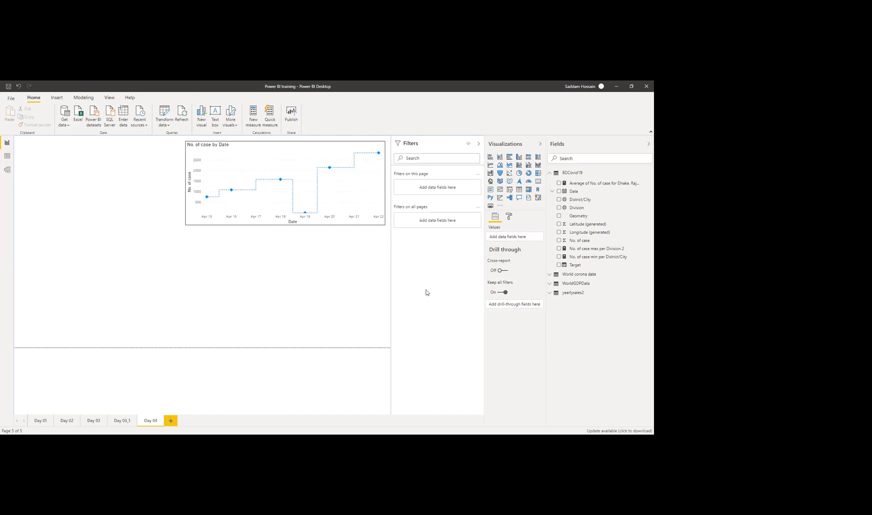
- Select the case-number line chart and add a trend line from its analytics options
{"action": "left_click", "coordinate": [301, 150]}
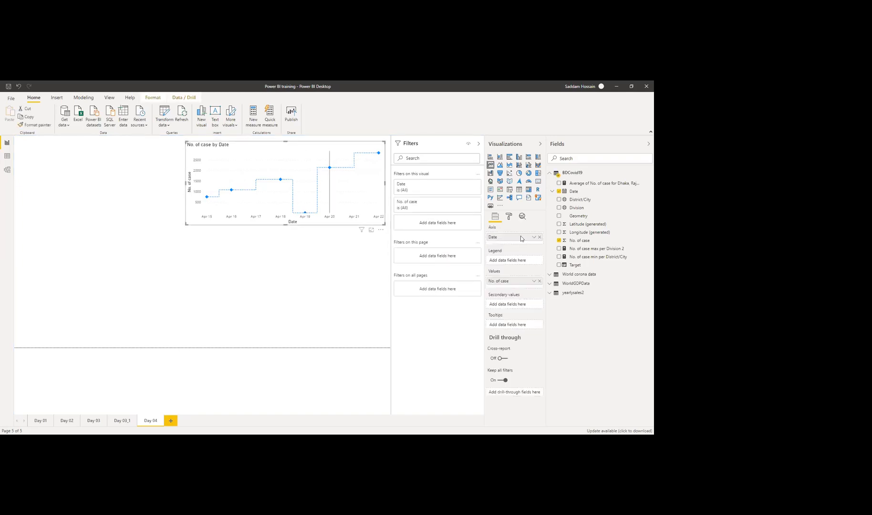
{"action": "left_click", "coordinate": [509, 217]}
{"action": "left_click", "coordinate": [522, 217]}
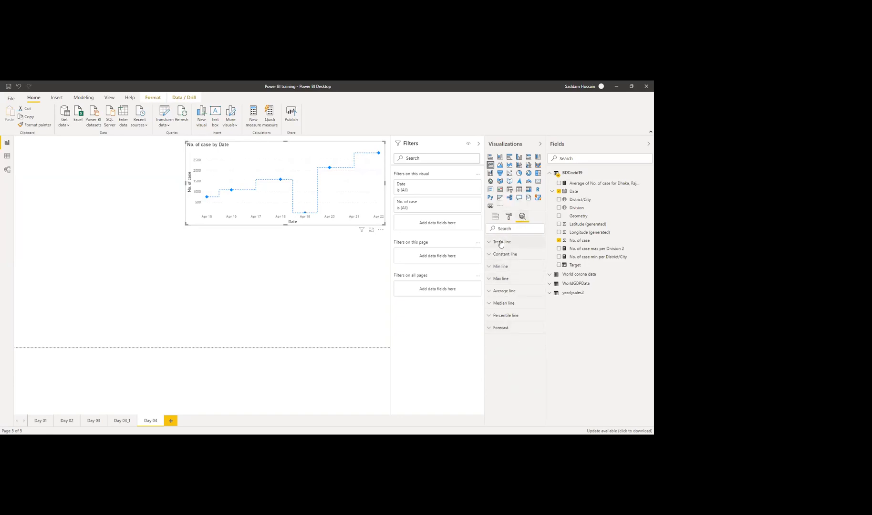
{"action": "left_click", "coordinate": [500, 243]}
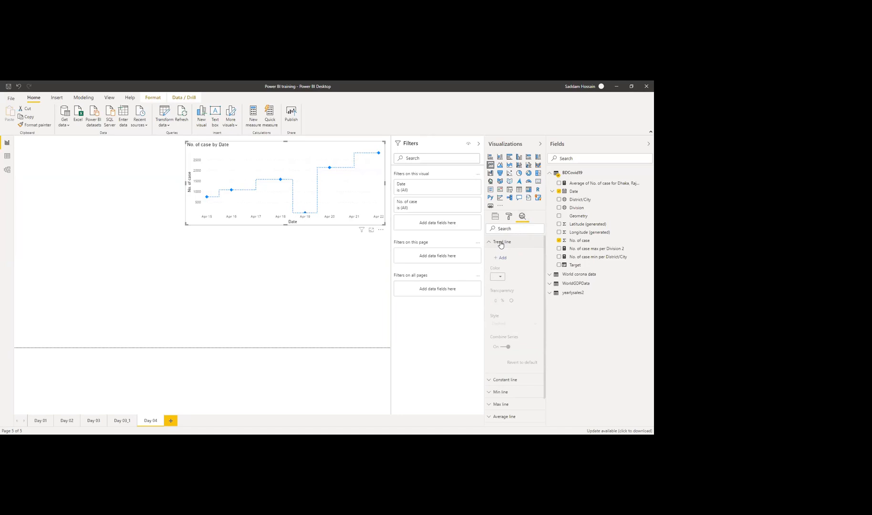
{"action": "left_click", "coordinate": [502, 258]}
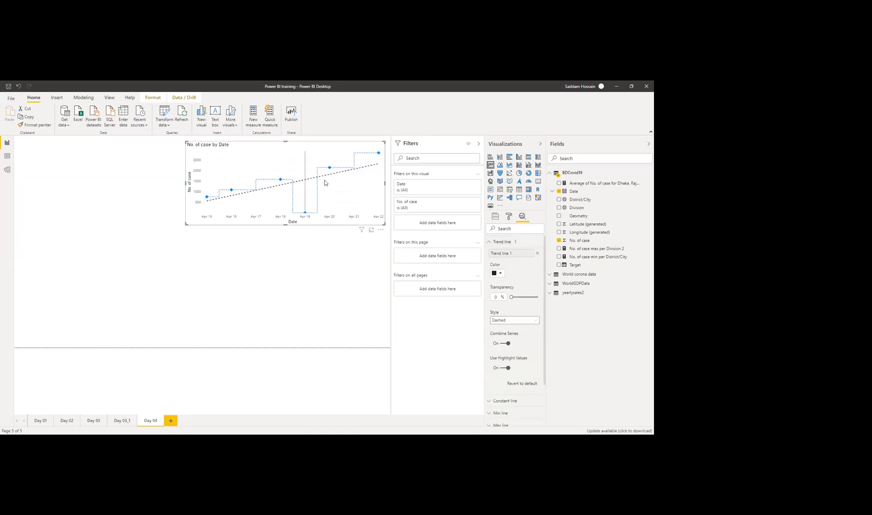
- Try several theme colors on the trend line, settle on a grey shade, and set its style to Dotted
{"action": "left_click", "coordinate": [496, 273]}
{"action": "left_click", "coordinate": [489, 295]}
{"action": "left_click", "coordinate": [496, 273]}
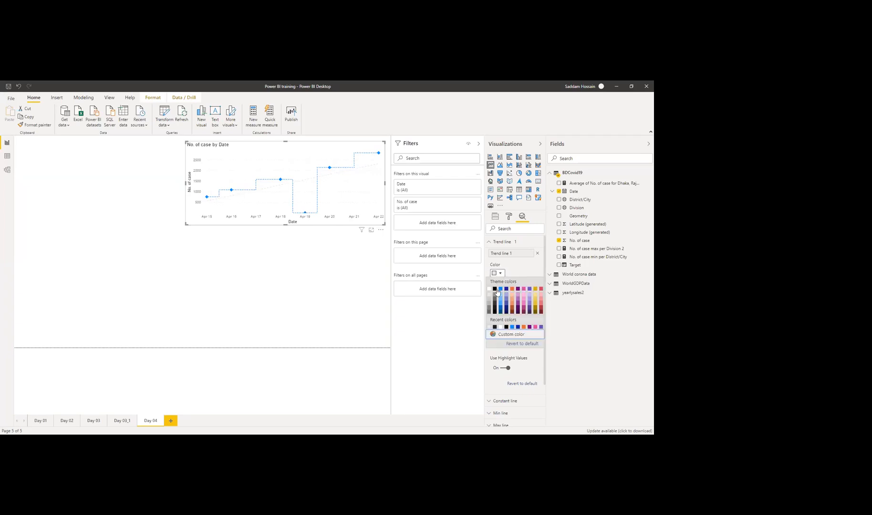
{"action": "left_click", "coordinate": [495, 289]}
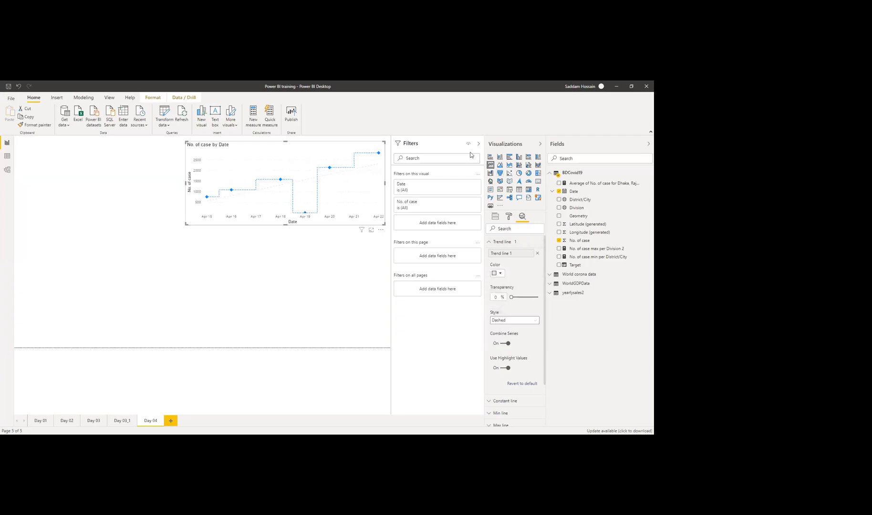
{"action": "left_click", "coordinate": [498, 275]}
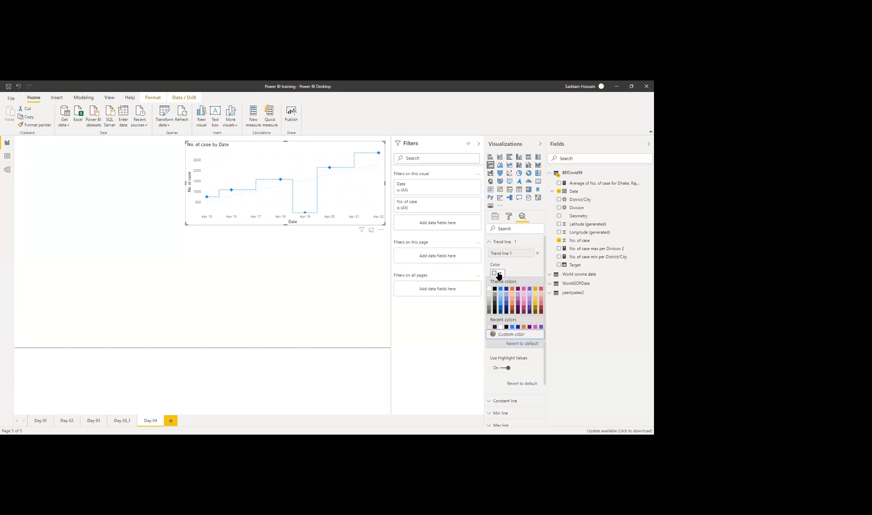
{"action": "left_click", "coordinate": [495, 298]}
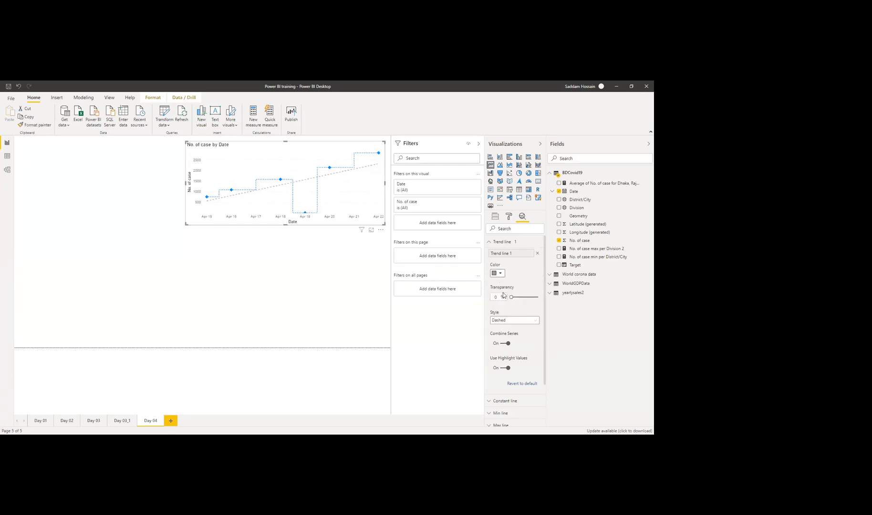
{"action": "left_click", "coordinate": [517, 321]}
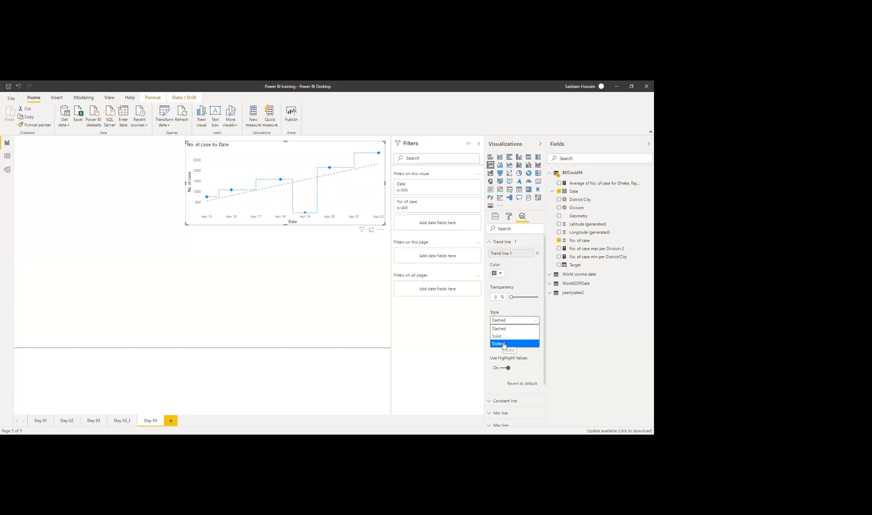
{"action": "left_click", "coordinate": [502, 344]}
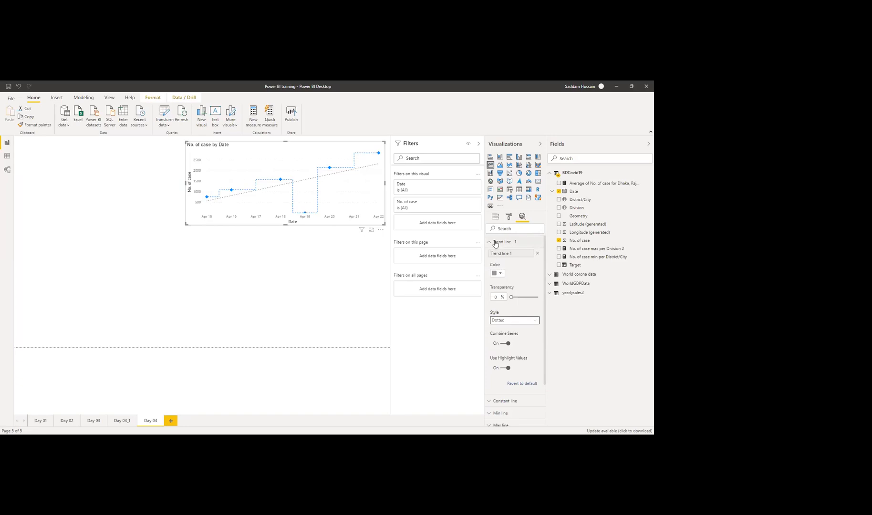
- Switch the trend line's Use Highlight Values and Combine Series options off and back on to compare their effect
{"action": "scroll", "coordinate": [525, 326], "scroll_direction": "down", "scroll_amount": 2}
{"action": "scroll", "coordinate": [525, 326], "scroll_direction": "down", "scroll_amount": 1}
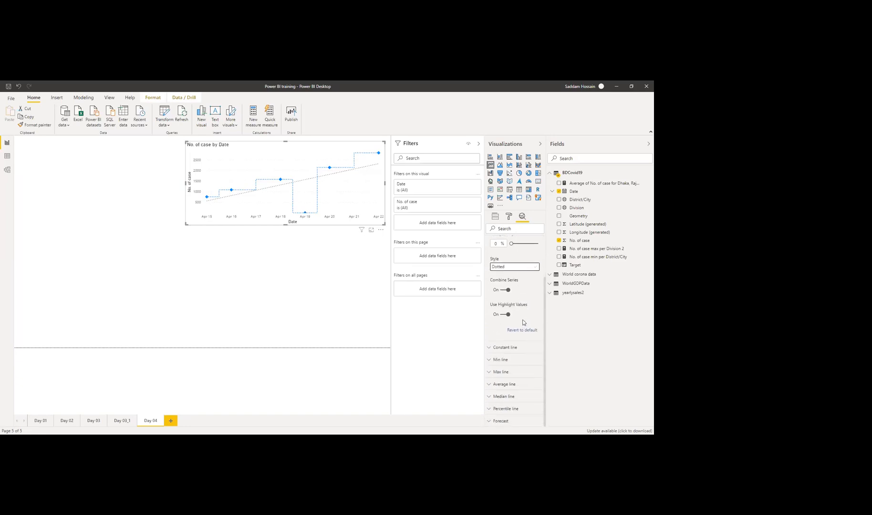
{"action": "left_click", "coordinate": [505, 315]}
{"action": "left_click", "coordinate": [504, 315]}
{"action": "left_click", "coordinate": [507, 291]}
{"action": "left_click", "coordinate": [507, 292]}
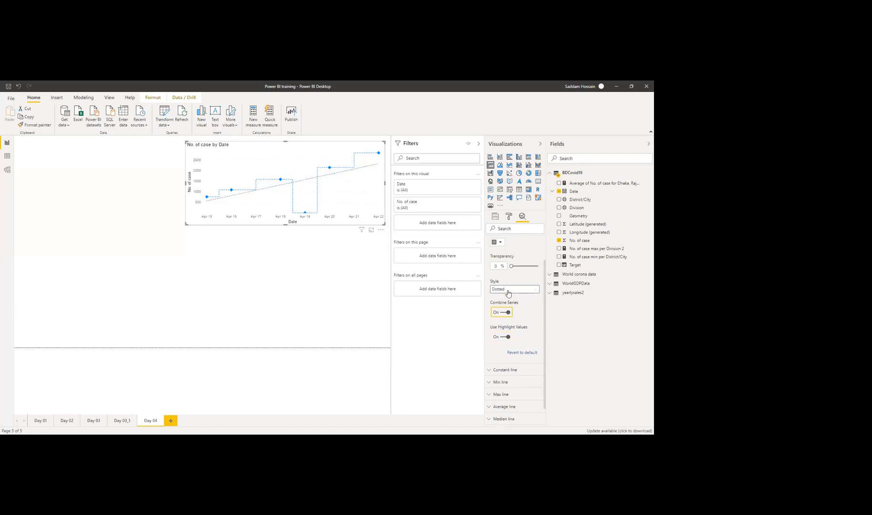
{"action": "left_click", "coordinate": [507, 313]}
{"action": "scroll", "coordinate": [506, 313], "scroll_direction": "down", "scroll_amount": 1}
{"action": "left_click", "coordinate": [505, 290]}
{"action": "scroll", "coordinate": [505, 292], "scroll_direction": "up", "scroll_amount": 1}
{"action": "scroll", "coordinate": [506, 291], "scroll_direction": "up", "scroll_amount": 1}
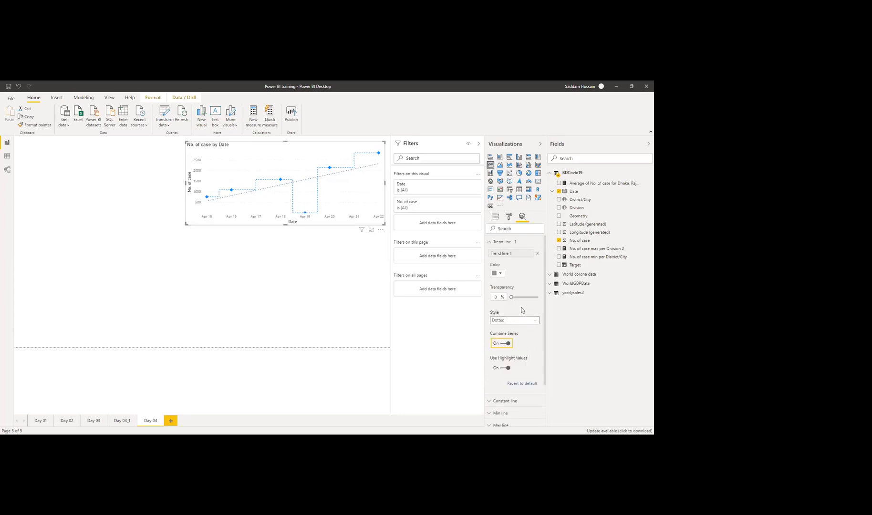
- Add a constant line to the chart with a value of 1000, and collapse its settings
{"action": "left_click", "coordinate": [502, 242]}
{"action": "left_click", "coordinate": [502, 256]}
{"action": "left_click", "coordinate": [502, 271]}
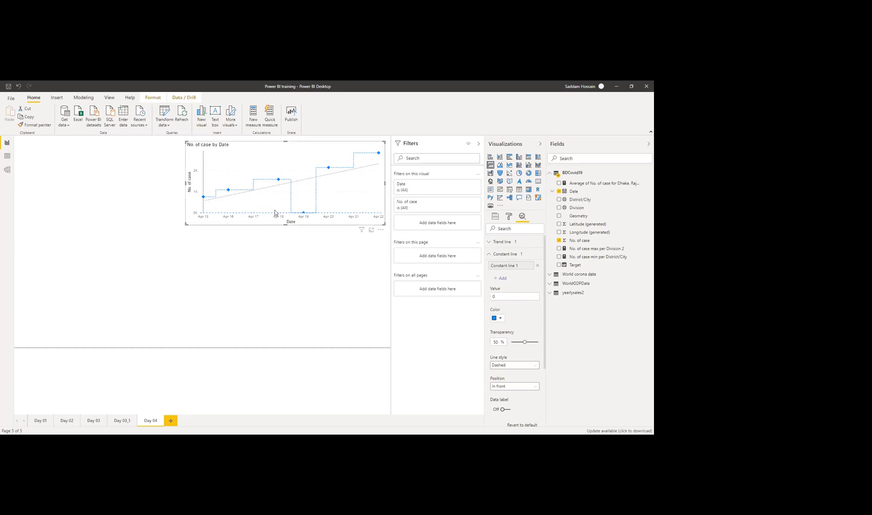
{"action": "left_click", "coordinate": [499, 296]}
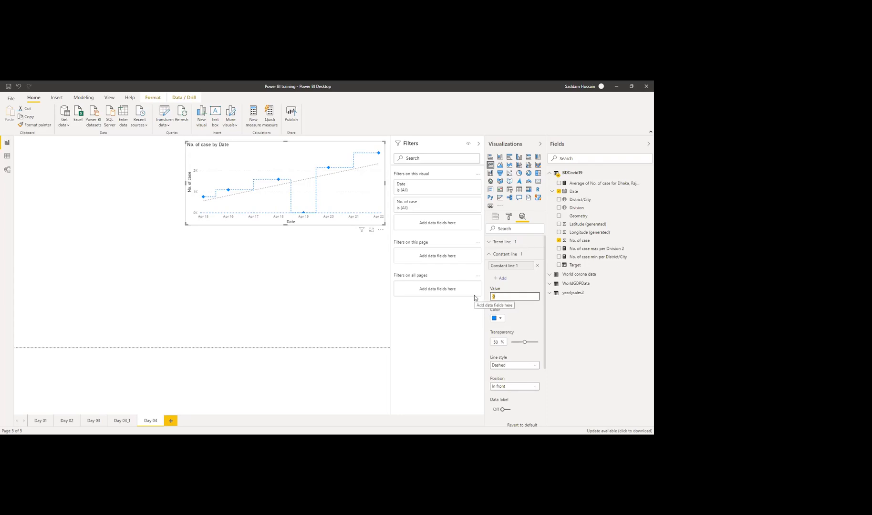
{"action": "type", "text": "1000"}
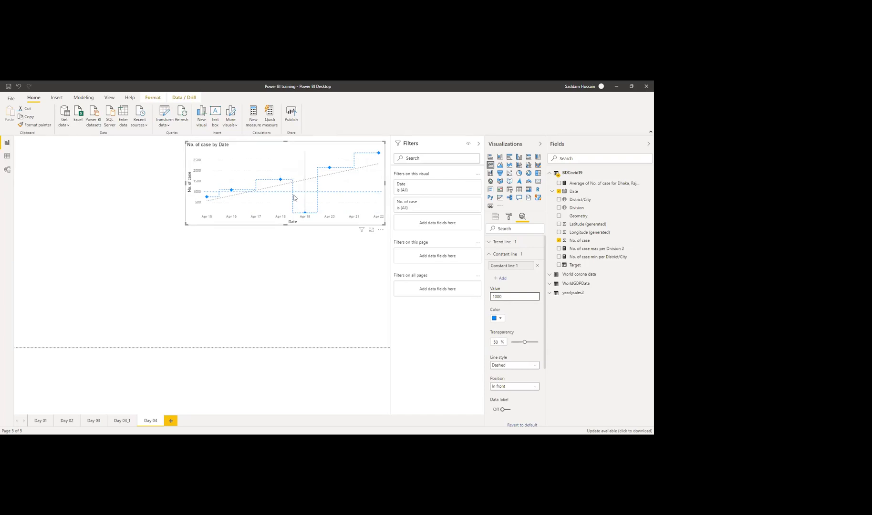
{"action": "mouse_move", "coordinate": [293, 177]}
{"action": "left_click", "coordinate": [503, 254]}
- Add a min line for No. of case to the chart, inspect it, and remove it again
{"action": "left_click", "coordinate": [501, 266]}
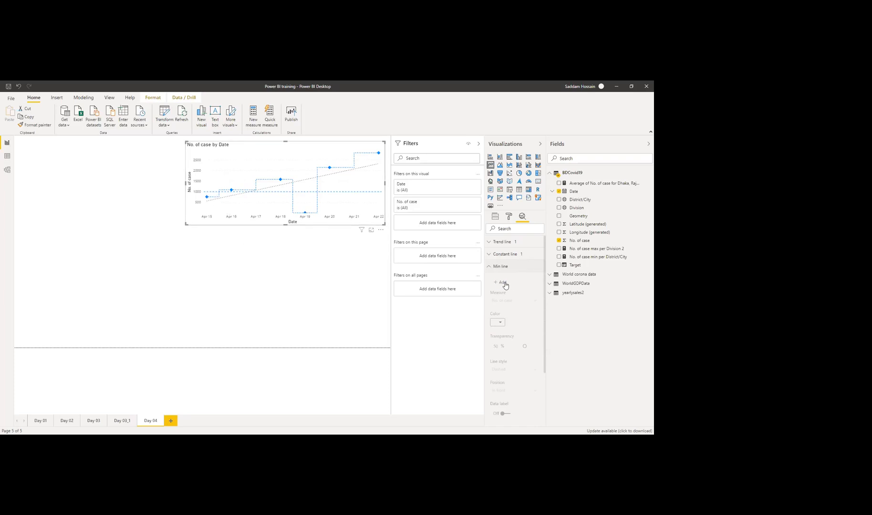
{"action": "left_click", "coordinate": [505, 285]}
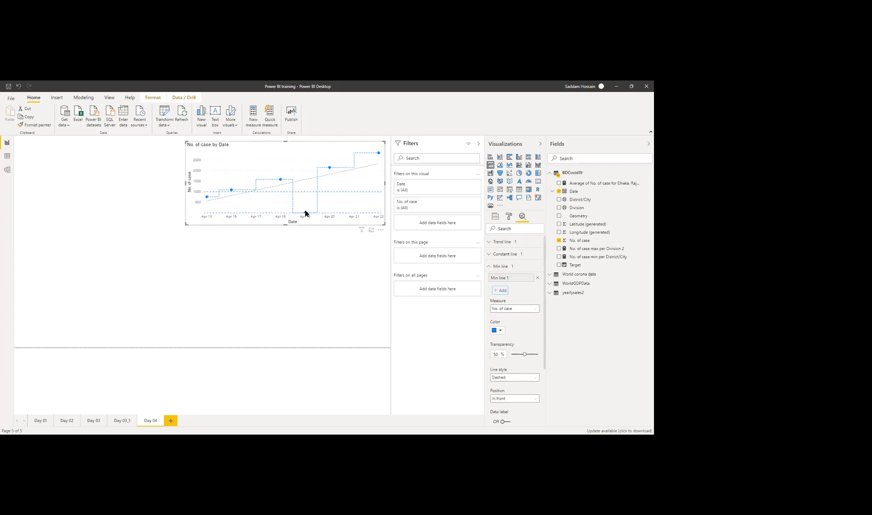
{"action": "mouse_move", "coordinate": [305, 213]}
{"action": "left_click", "coordinate": [538, 278]}
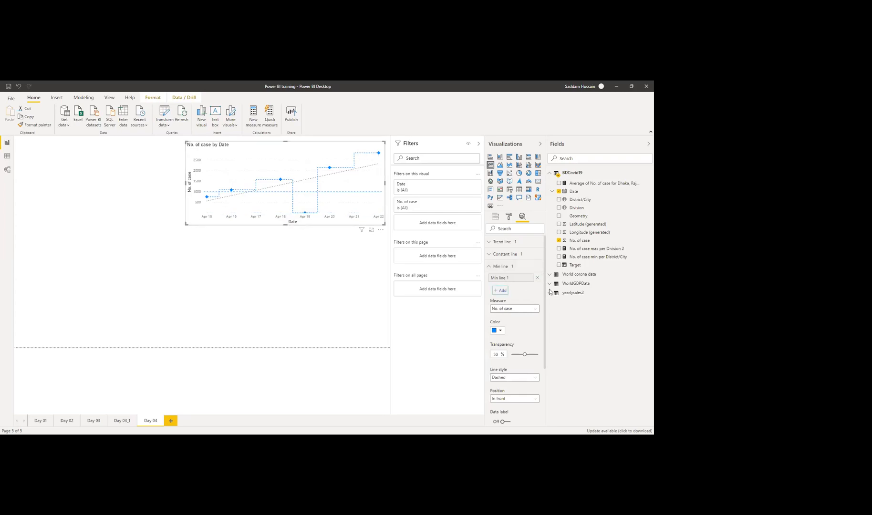
{"action": "left_click", "coordinate": [500, 268]}
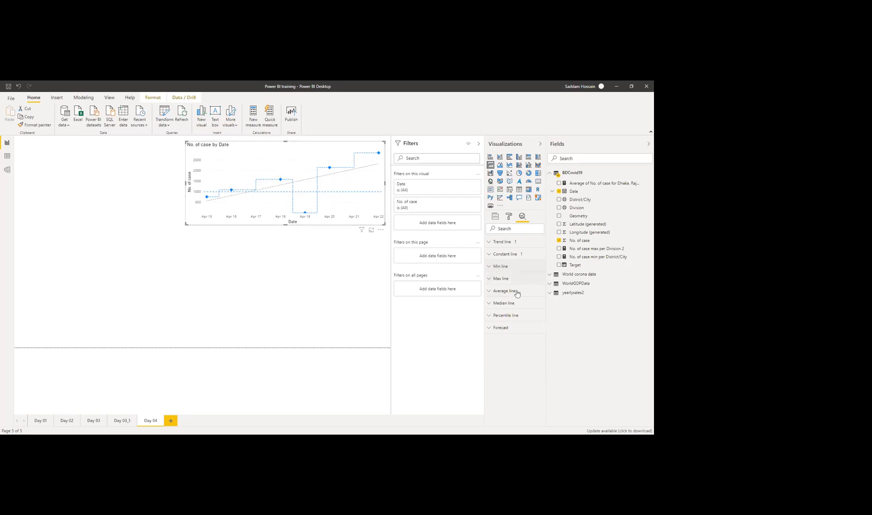
- Add a forecast to the line chart
{"action": "left_click", "coordinate": [497, 329]}
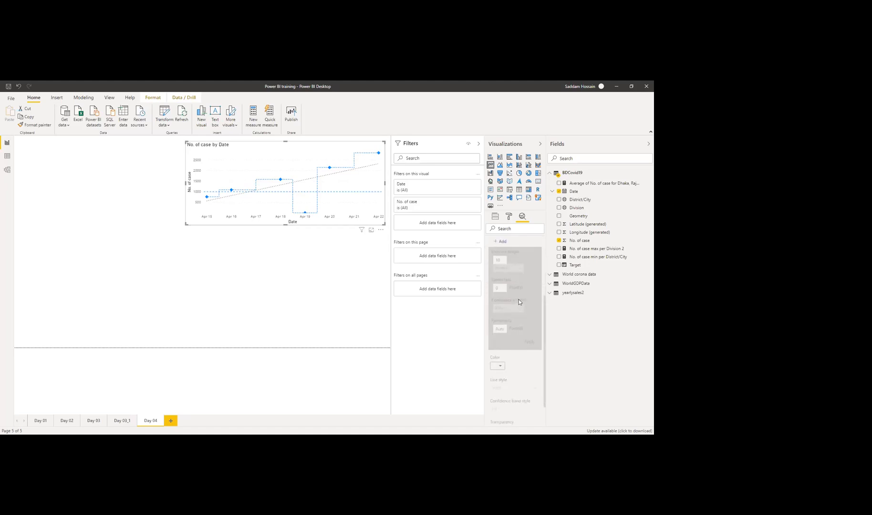
{"action": "left_click", "coordinate": [502, 242]}
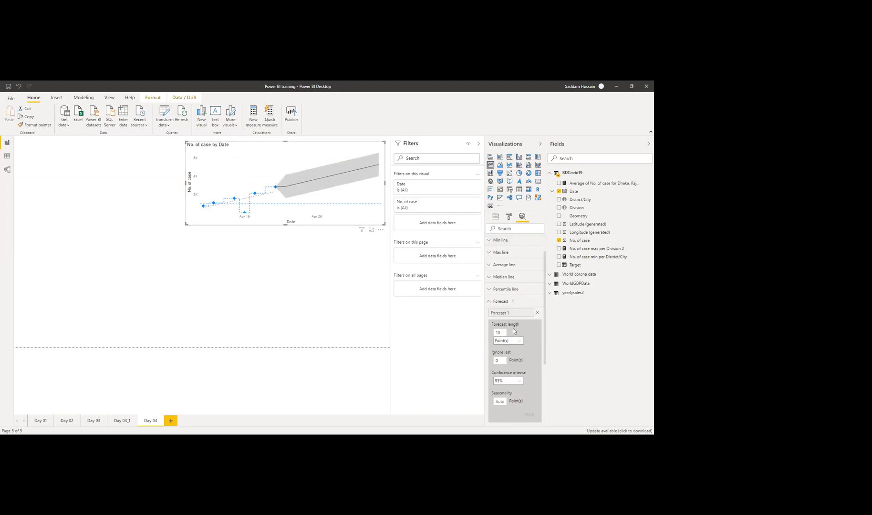
- Enter a forecast length of 2 points and ignore the last 1 point, and look over the confidence interval and seasonality settings
{"action": "left_click_drag", "start_coordinate": [503, 332], "coordinate": [490, 333]}
{"action": "type", "text": "2"}
{"action": "left_click", "coordinate": [502, 360]}
{"action": "left_click", "coordinate": [501, 360]}
{"action": "type", "text": "1"}
{"action": "left_click", "coordinate": [509, 383]}
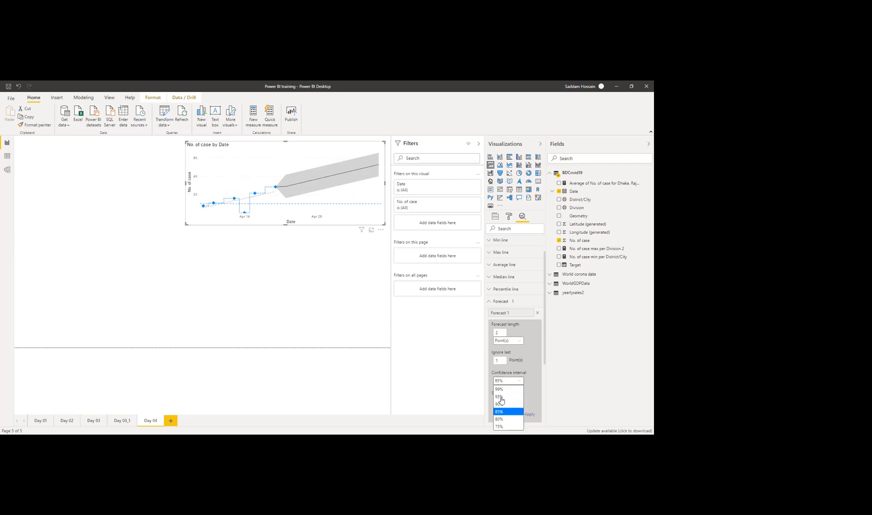
{"action": "left_click", "coordinate": [527, 375]}
{"action": "left_click", "coordinate": [499, 402]}
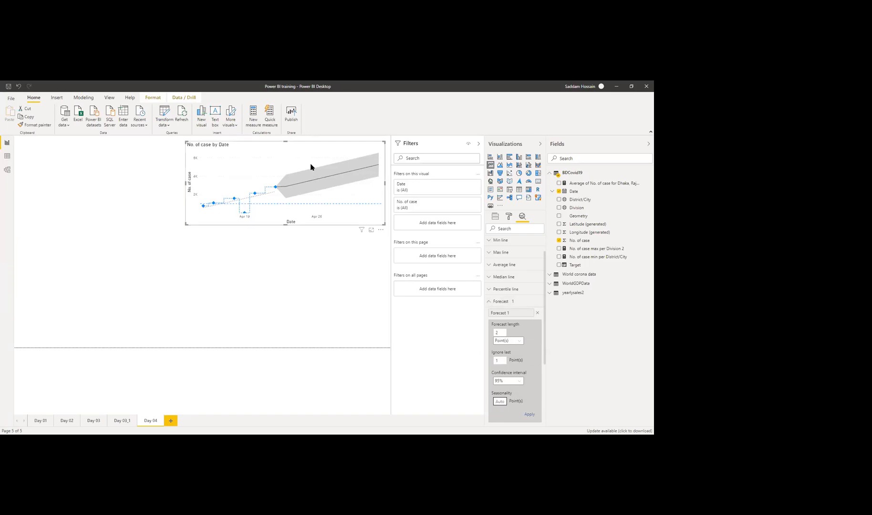
{"action": "mouse_move", "coordinate": [311, 171]}
{"action": "mouse_move", "coordinate": [339, 169]}
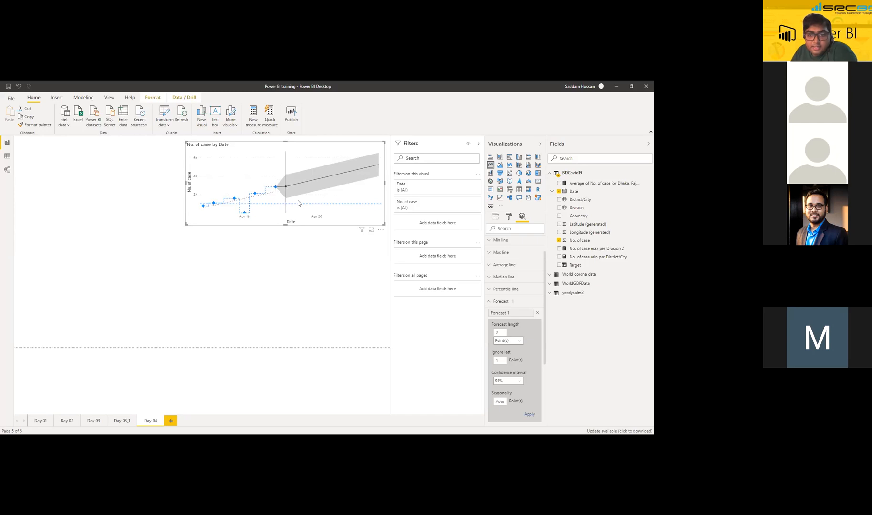
{"action": "mouse_move", "coordinate": [279, 192]}
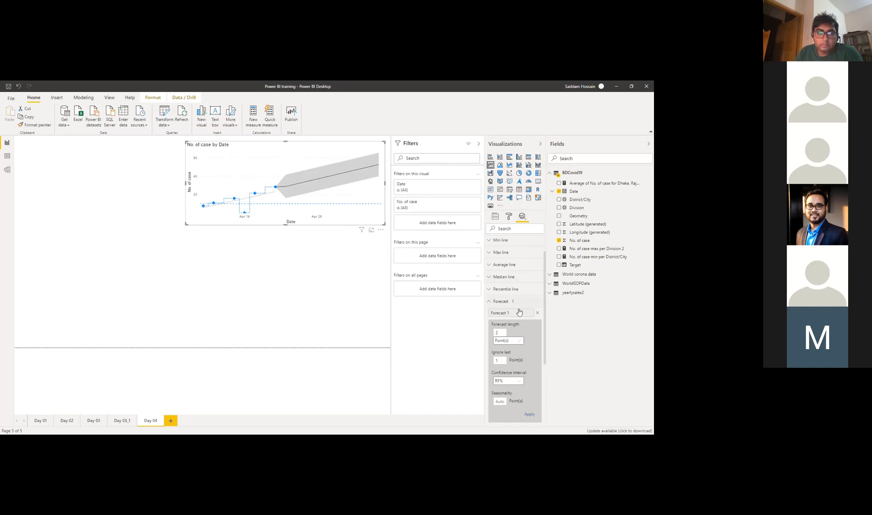
- Remove the trend line and the constant line from the chart, keeping the forecast
{"action": "scroll", "coordinate": [509, 260], "scroll_direction": "down", "scroll_amount": 1}
{"action": "scroll", "coordinate": [509, 258], "scroll_direction": "up", "scroll_amount": 2}
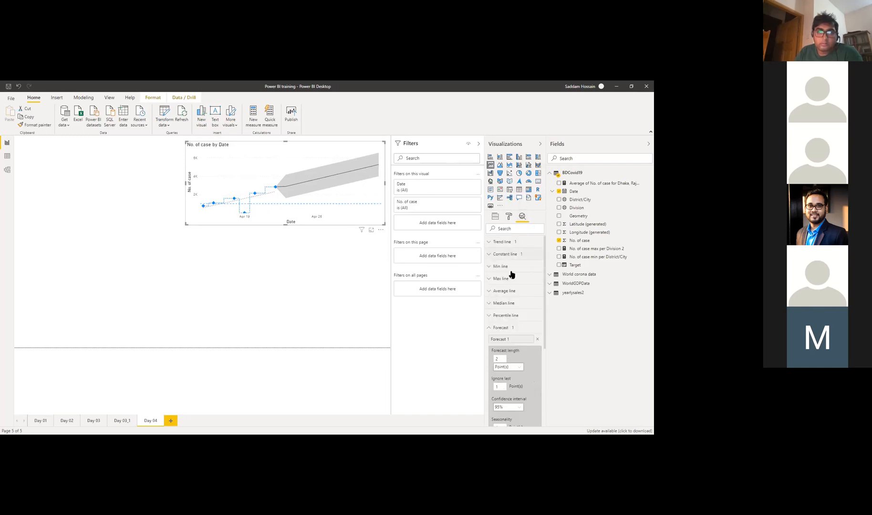
{"action": "left_click", "coordinate": [500, 242]}
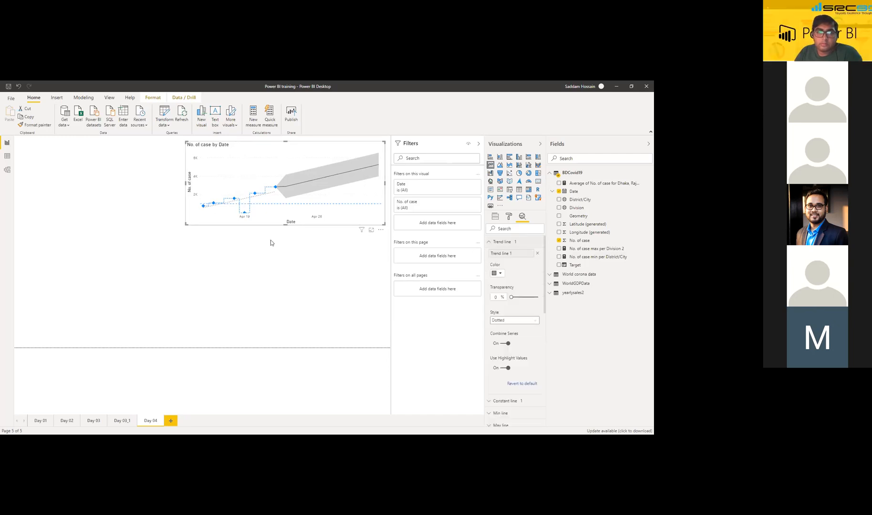
{"action": "left_click", "coordinate": [503, 242]}
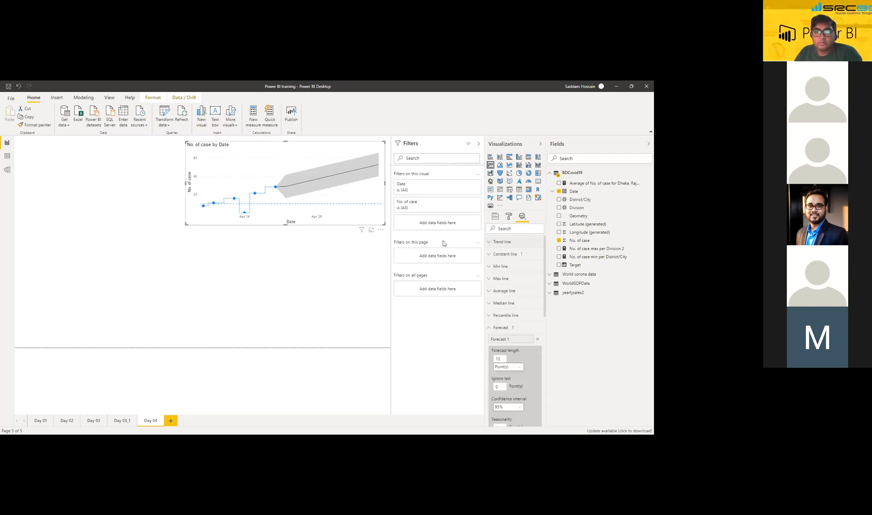
{"action": "left_click", "coordinate": [508, 254]}
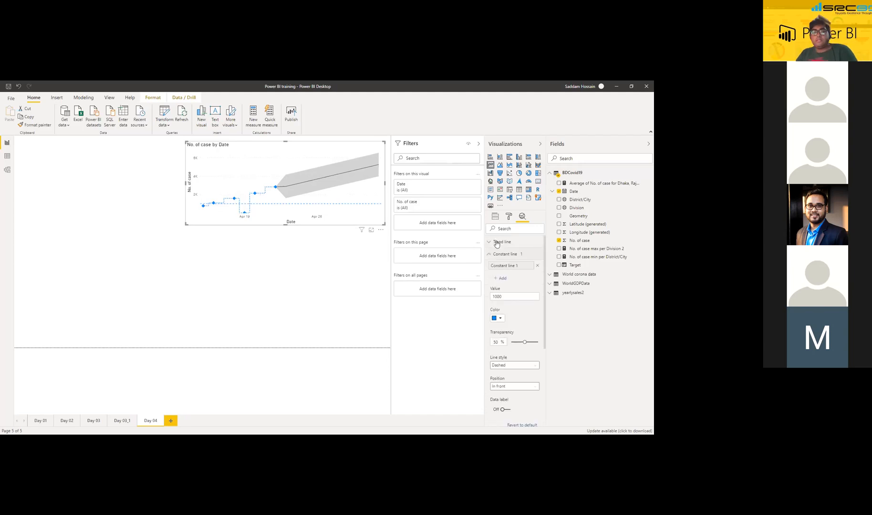
{"action": "left_click", "coordinate": [536, 254]}
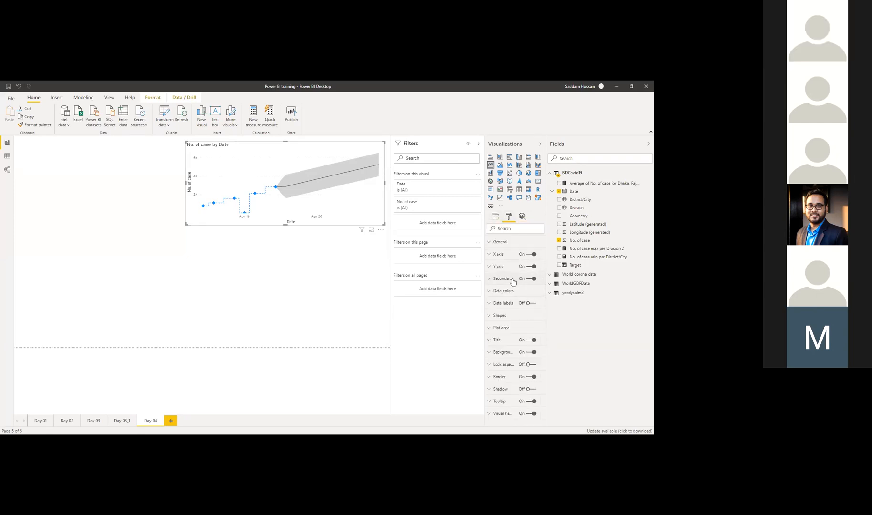
- Turn off the Stepped option for the chart line and set its line style to Solid
{"action": "left_click", "coordinate": [499, 315]}
{"action": "left_click", "coordinate": [503, 390]}
{"action": "scroll", "coordinate": [517, 329], "scroll_direction": "up", "scroll_amount": 3}
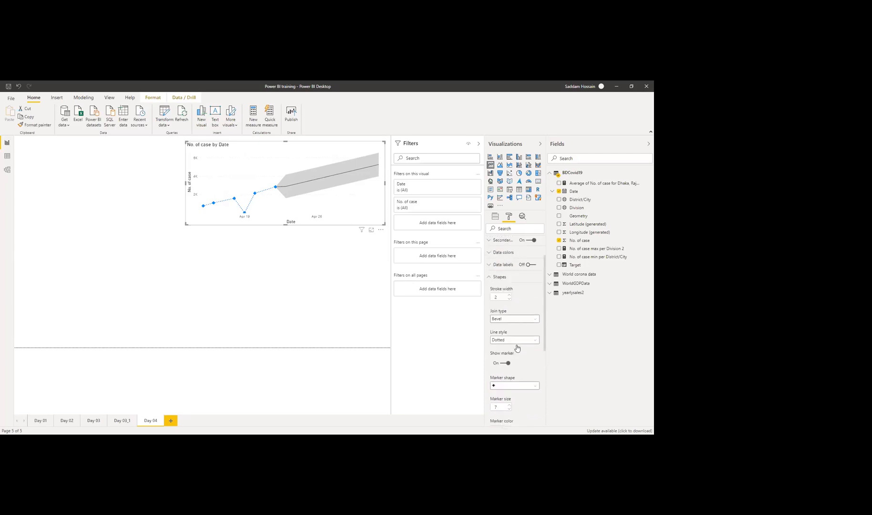
{"action": "left_click", "coordinate": [515, 344]}
{"action": "left_click", "coordinate": [500, 360]}
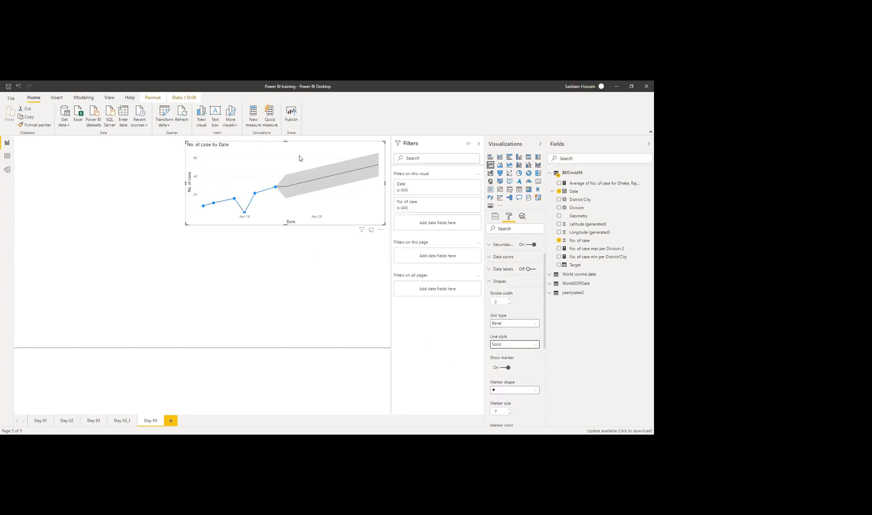
- Remove the existing forecast from the No. of case by Date line chart
{"action": "left_click", "coordinate": [266, 246]}
{"action": "left_click", "coordinate": [215, 206]}
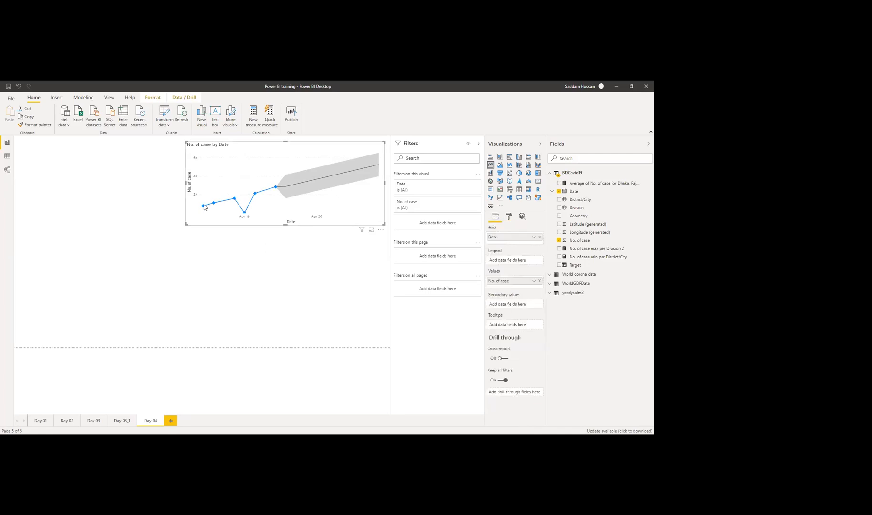
{"action": "left_click", "coordinate": [522, 217]}
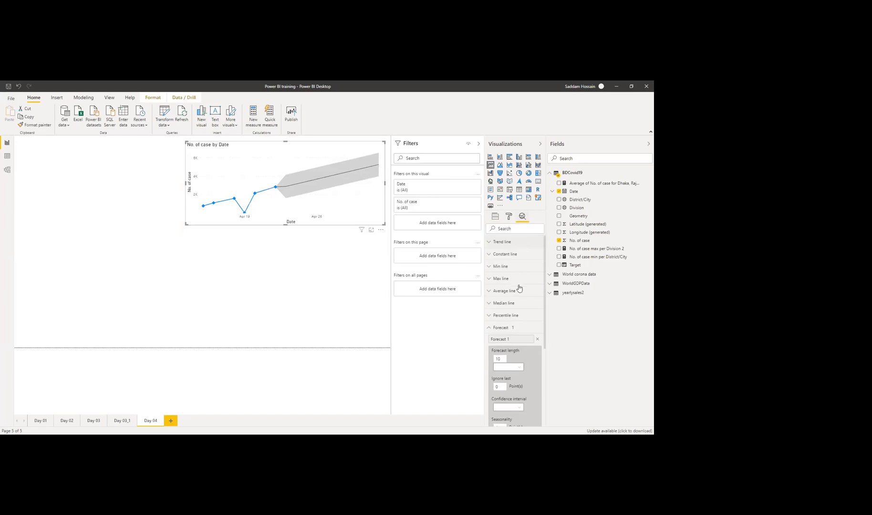
{"action": "left_click", "coordinate": [538, 340]}
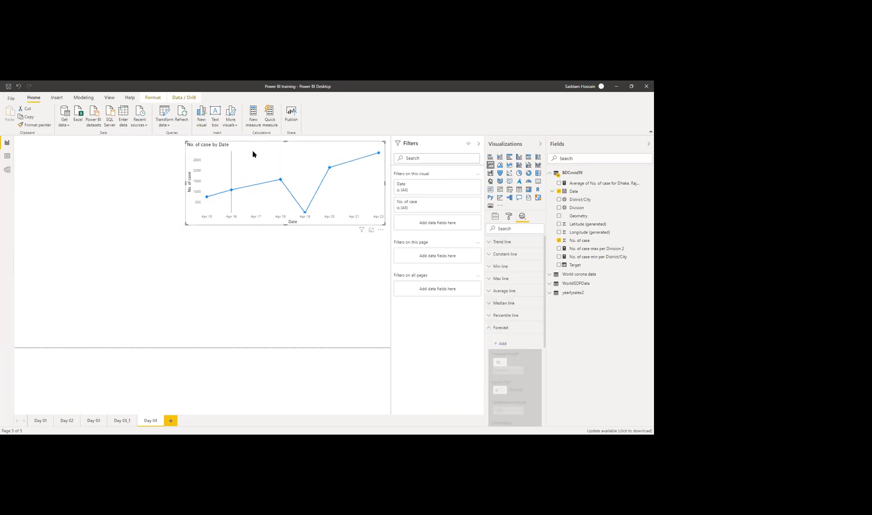
- Move the line chart lower on the page and enlarge it in width and height
{"action": "left_click_drag", "start_coordinate": [259, 152], "coordinate": [245, 194]}
{"action": "left_click_drag", "start_coordinate": [171, 183], "coordinate": [77, 149]}
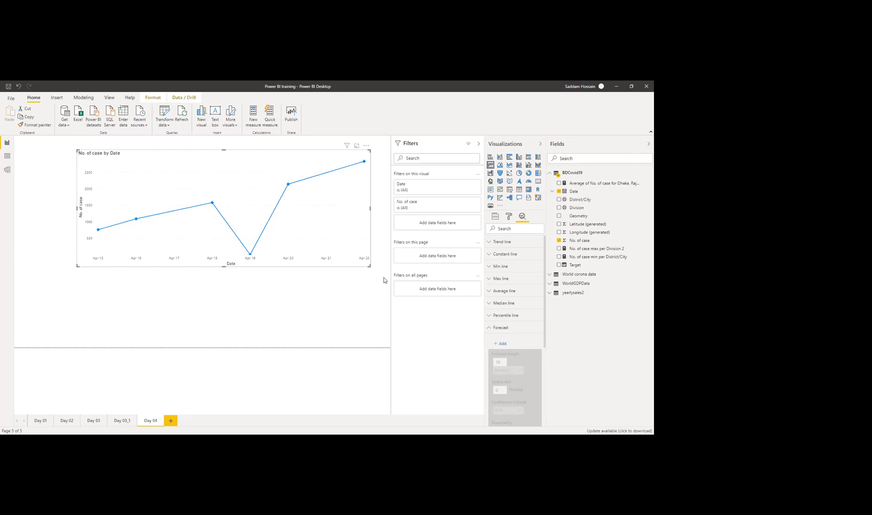
{"action": "left_click", "coordinate": [496, 329]}
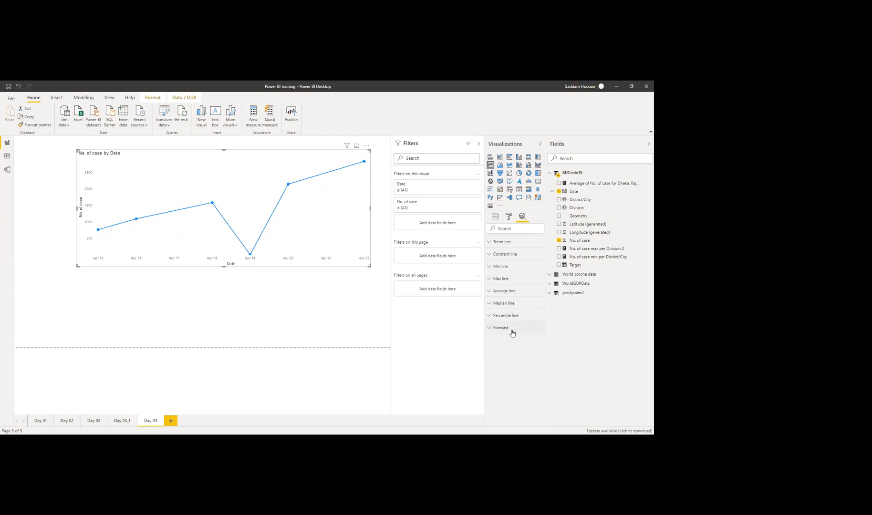
{"action": "left_click", "coordinate": [512, 333]}
{"action": "scroll", "coordinate": [515, 331], "scroll_direction": "down", "scroll_amount": 2}
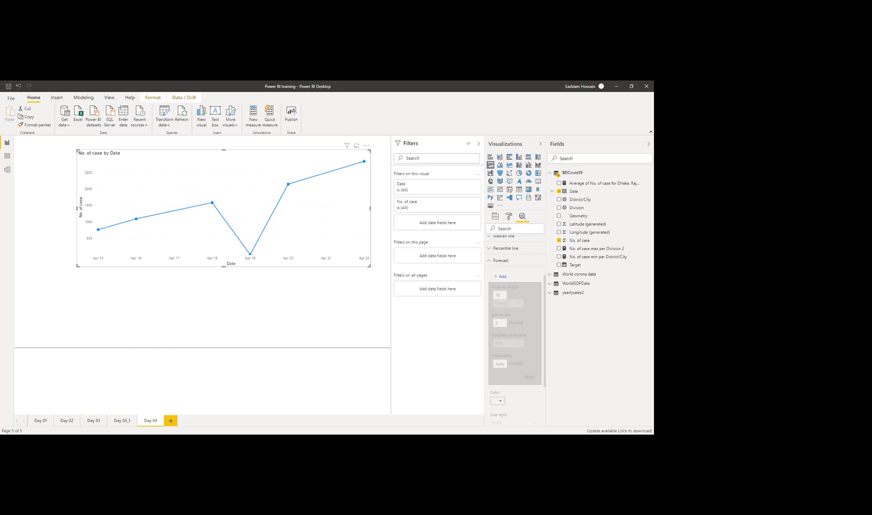
{"action": "left_click", "coordinate": [298, 300]}
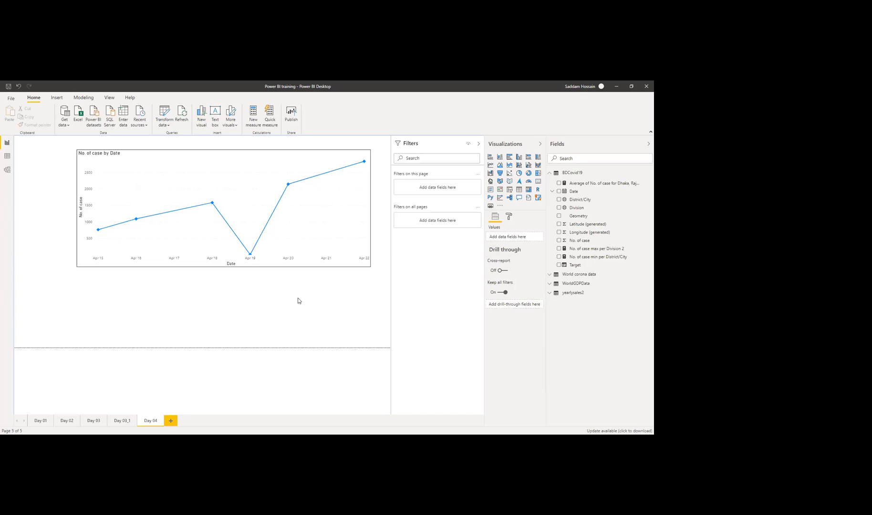
{"action": "left_click", "coordinate": [300, 155]}
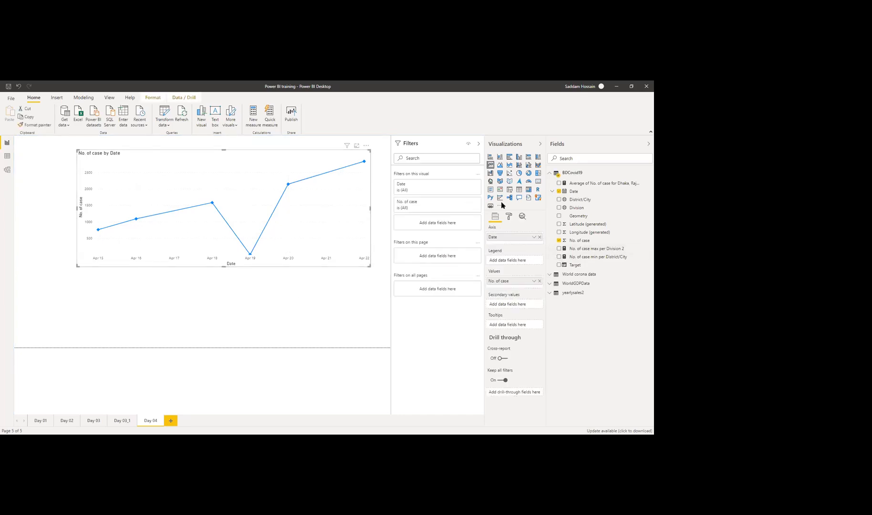
{"action": "left_click", "coordinate": [509, 216]}
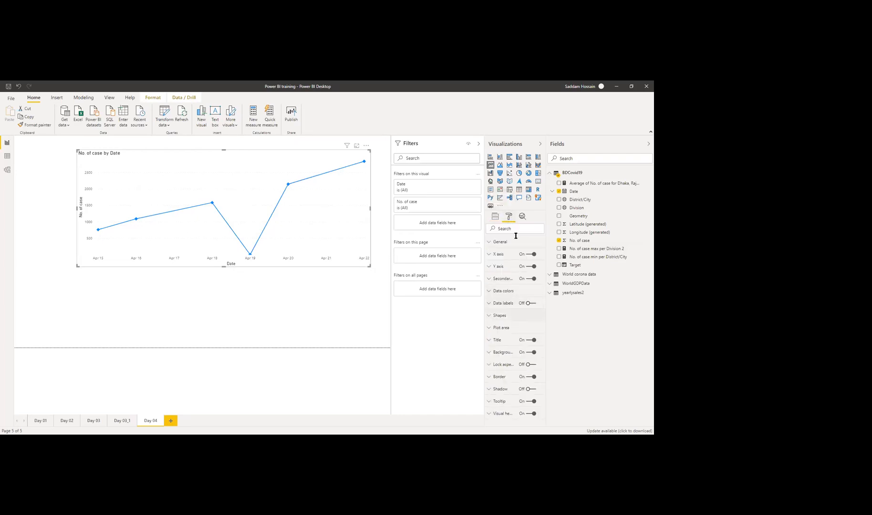
- Add a new forecast to the line chart from the analytics options
{"action": "left_click", "coordinate": [522, 218]}
{"action": "left_click", "coordinate": [507, 333]}
{"action": "scroll", "coordinate": [509, 289], "scroll_direction": "down", "scroll_amount": 2}
{"action": "scroll", "coordinate": [508, 274], "scroll_direction": "up", "scroll_amount": 1}
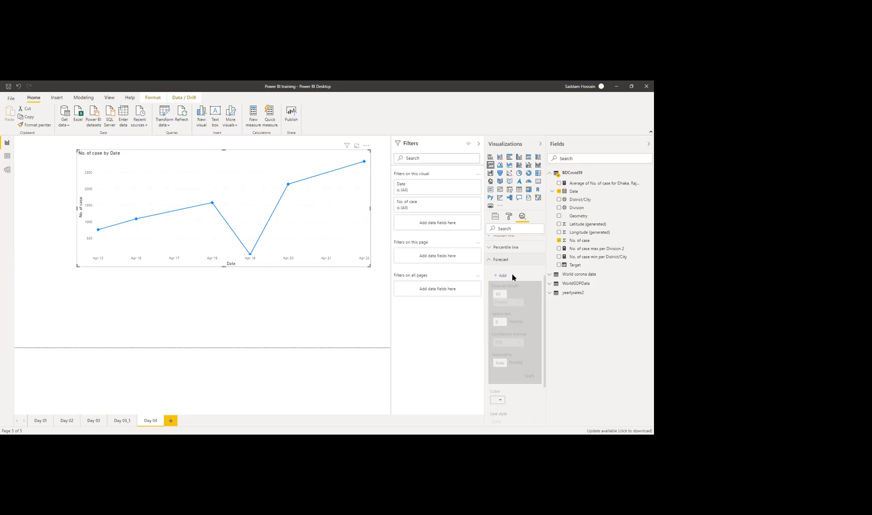
{"action": "left_click", "coordinate": [500, 276]}
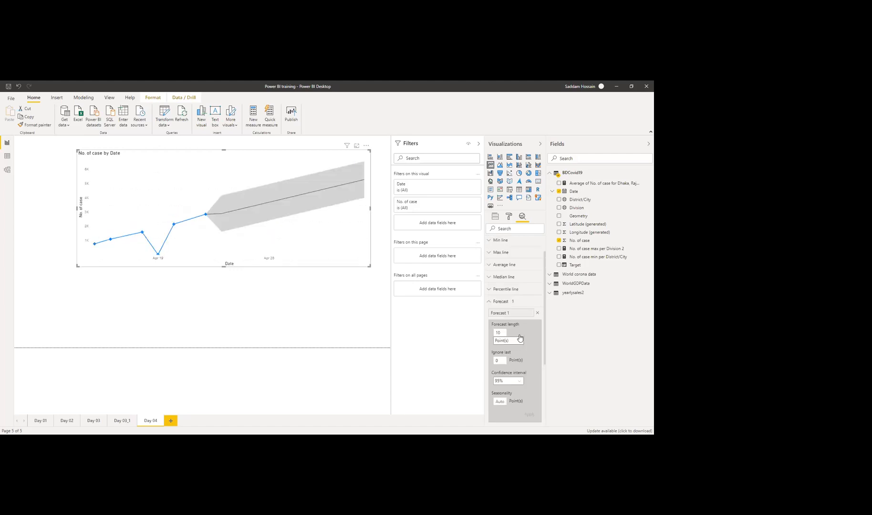
{"action": "scroll", "coordinate": [519, 337], "scroll_direction": "down", "scroll_amount": 2}
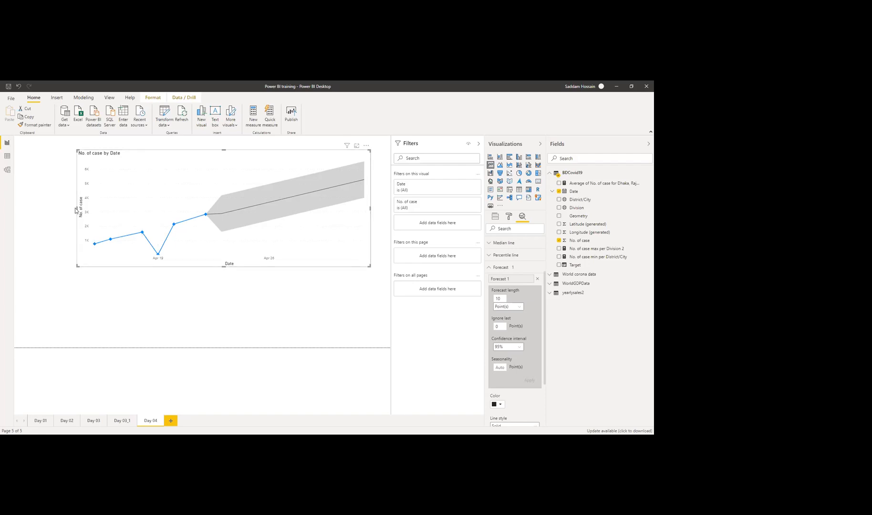
- Narrow the line chart from its left edge and move it to the upper-right corner of the page
{"action": "left_click_drag", "start_coordinate": [76, 209], "coordinate": [172, 203]}
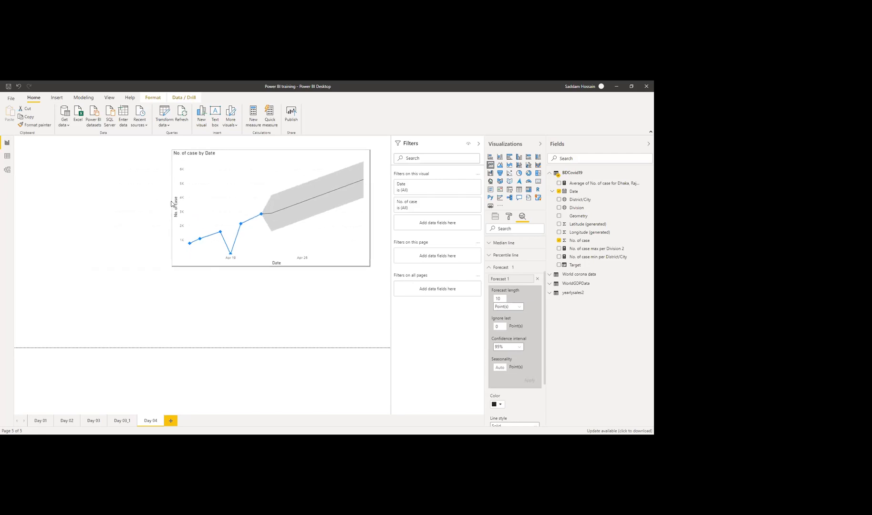
{"action": "left_click_drag", "start_coordinate": [263, 164], "coordinate": [294, 156]}
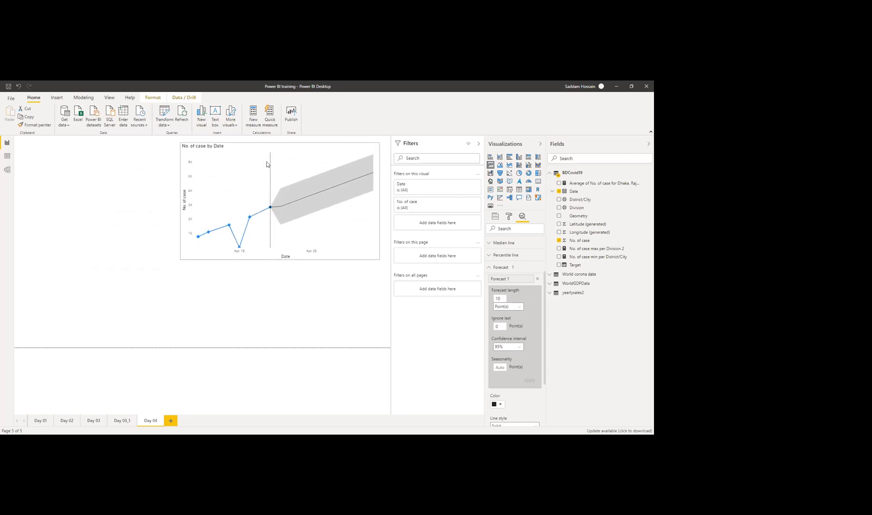
{"action": "left_click", "coordinate": [262, 278]}
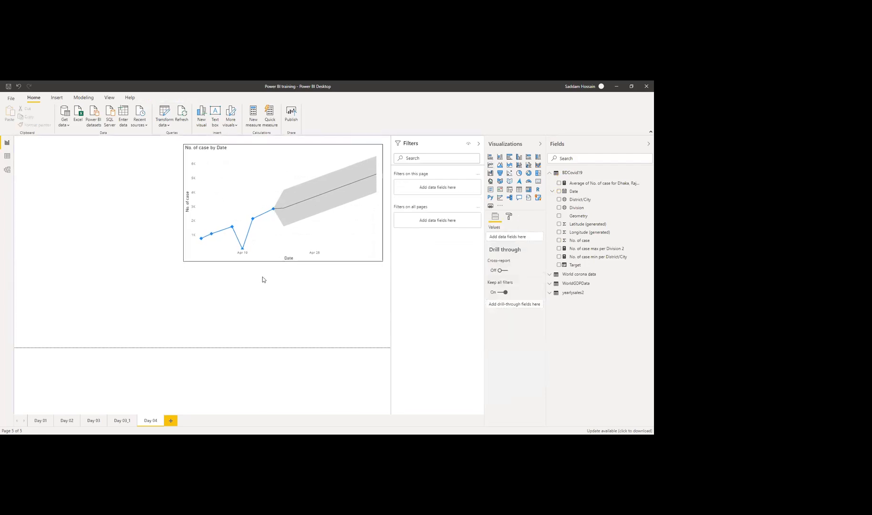
- Review the line chart's forecast settings and enter a forecast length of 2 days
{"action": "left_click", "coordinate": [283, 147]}
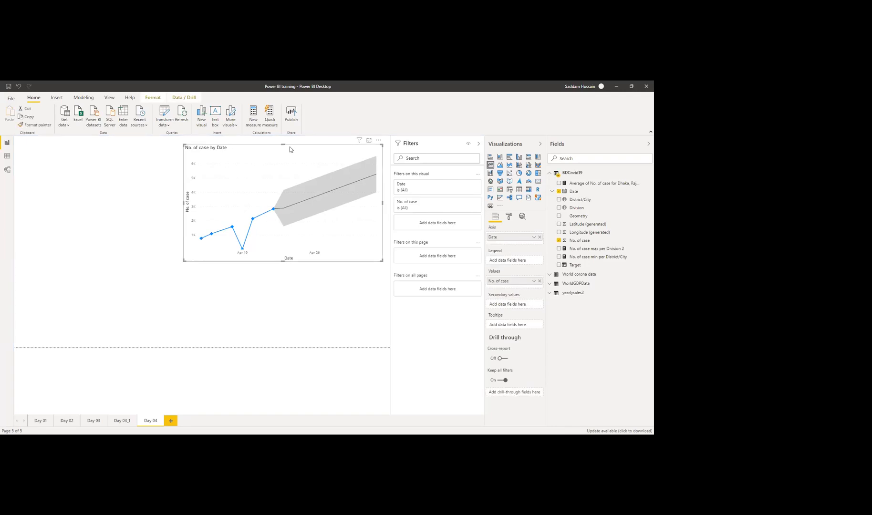
{"action": "left_click", "coordinate": [522, 217]}
{"action": "scroll", "coordinate": [515, 330], "scroll_direction": "down", "scroll_amount": 3}
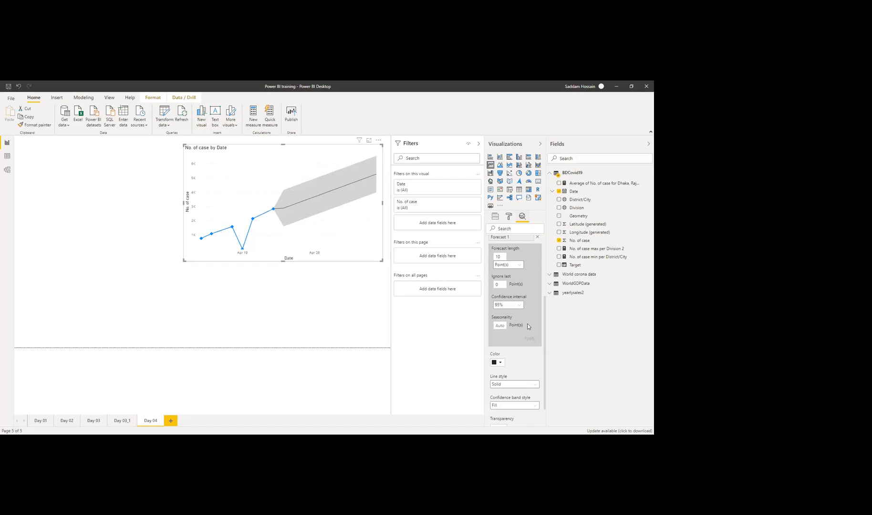
{"action": "scroll", "coordinate": [531, 311], "scroll_direction": "up", "scroll_amount": 1}
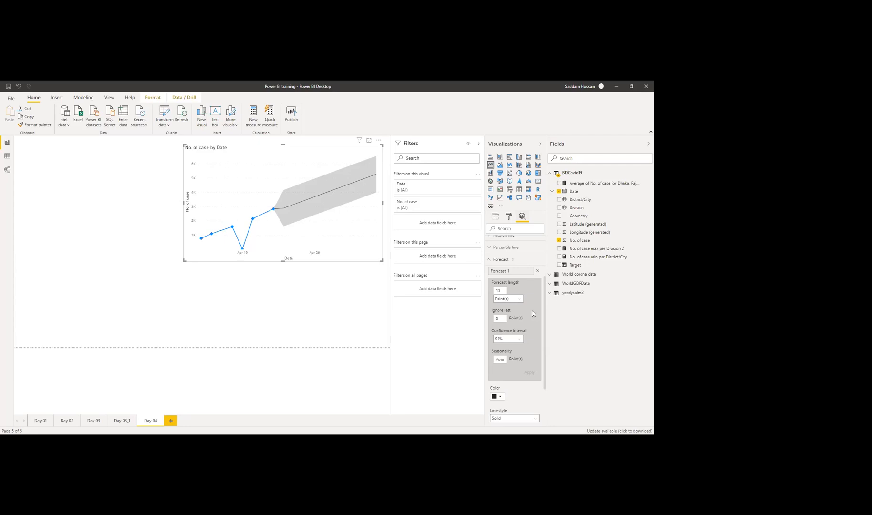
{"action": "left_click", "coordinate": [502, 360]}
{"action": "left_click", "coordinate": [517, 300]}
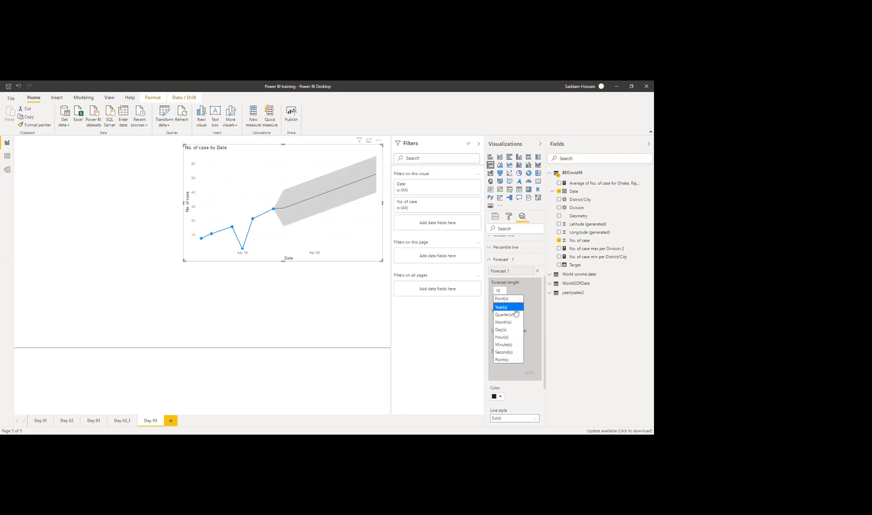
{"action": "left_click", "coordinate": [526, 292]}
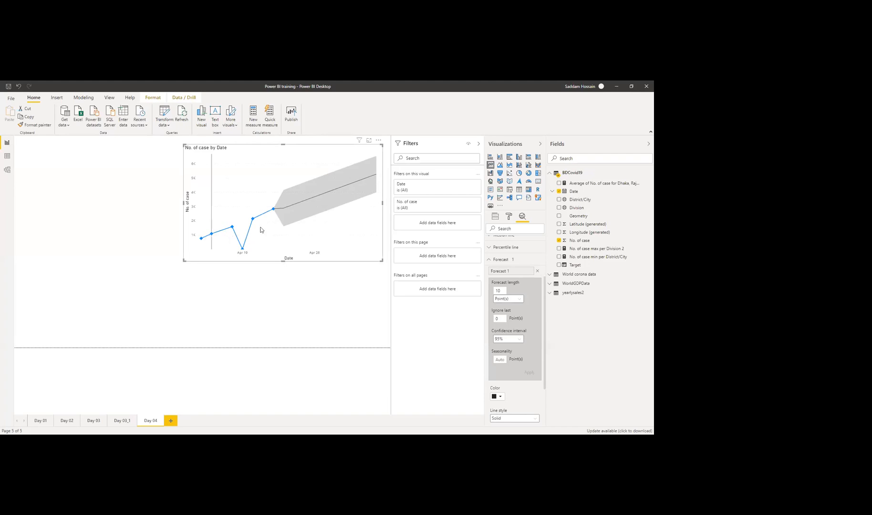
{"action": "left_click", "coordinate": [512, 300]}
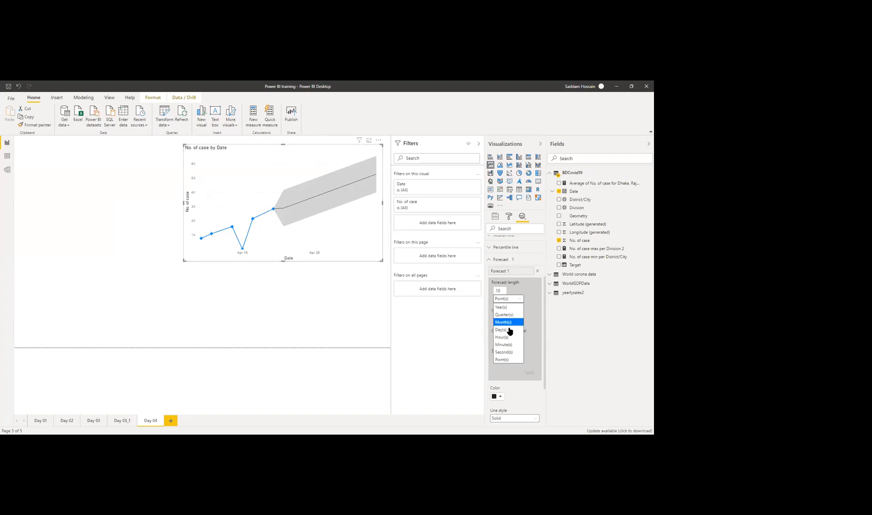
{"action": "left_click", "coordinate": [513, 329]}
{"action": "left_click", "coordinate": [496, 290]}
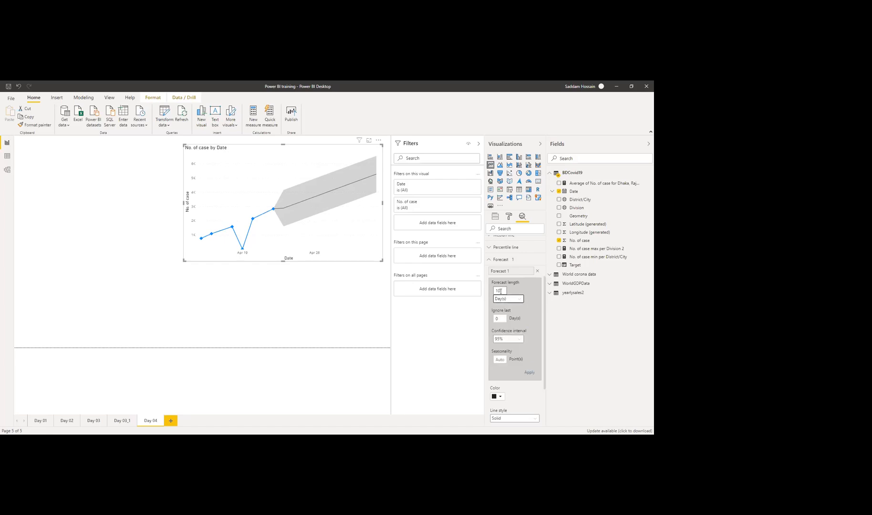
{"action": "double_click", "coordinate": [496, 291]}
{"action": "type", "text": "2"}
- Try a seasonality of 12 points for the forecast and clear the entry again
{"action": "left_click", "coordinate": [499, 359]}
{"action": "key", "text": "BackSpace"}
{"action": "type", "text": "12,12"}
{"action": "key", "text": "BackSpace"}
{"action": "key", "text": "BackSpace"}
{"action": "key", "text": "BackSpace"}
{"action": "type", "text": "12"}
{"action": "key", "text": "BackSpace"}
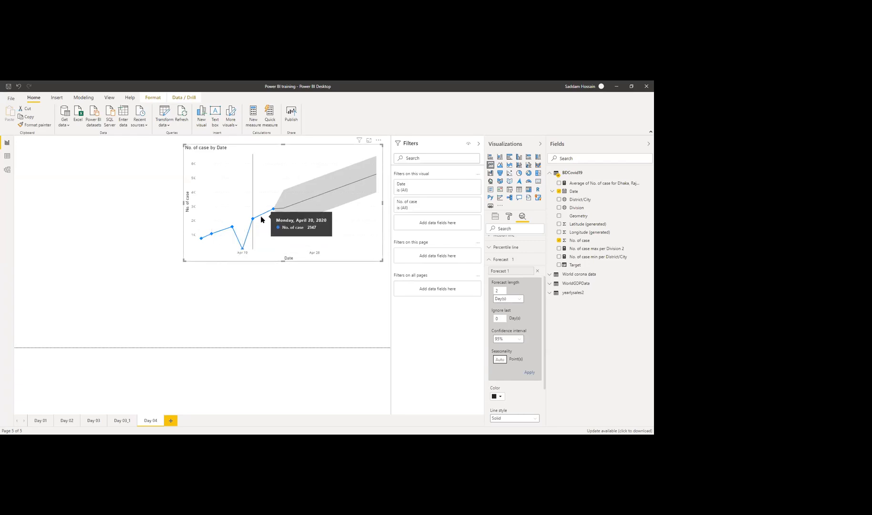
- Apply the 2-day forecast settings with seasonality on Auto and inspect the forecast on the chart
{"action": "left_click", "coordinate": [502, 361]}
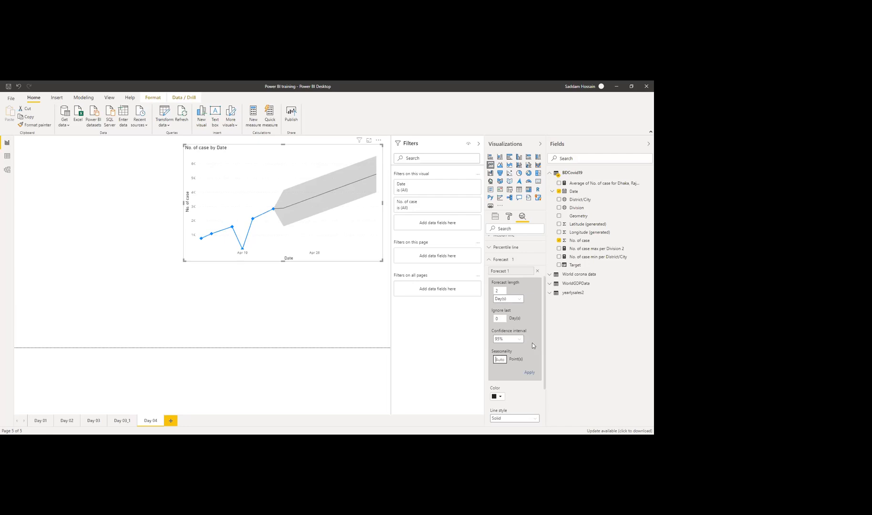
{"action": "left_click", "coordinate": [529, 374]}
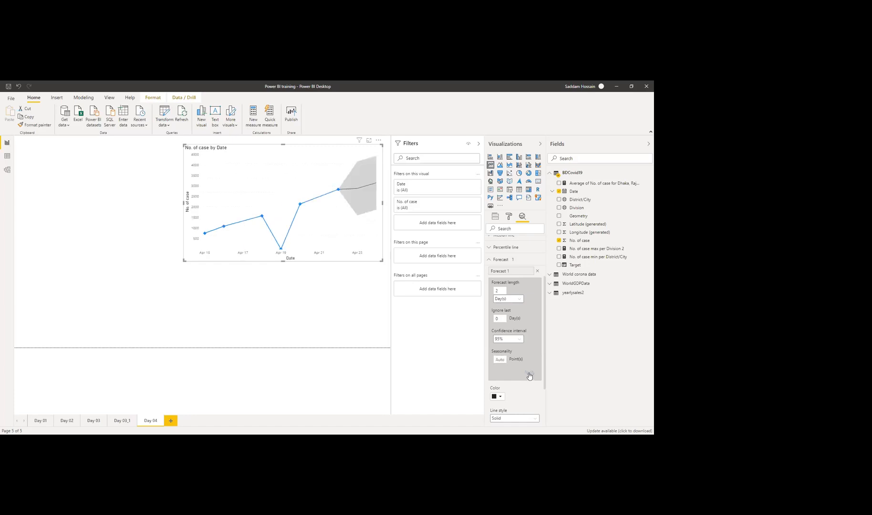
{"action": "mouse_move", "coordinate": [356, 188]}
{"action": "left_click", "coordinate": [518, 271]}
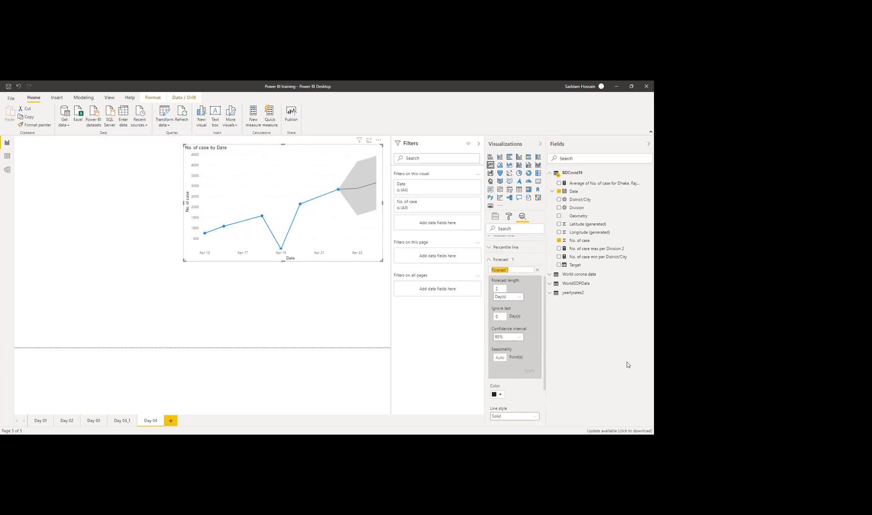
{"action": "key", "text": "Right"}
{"action": "left_click", "coordinate": [580, 277]}
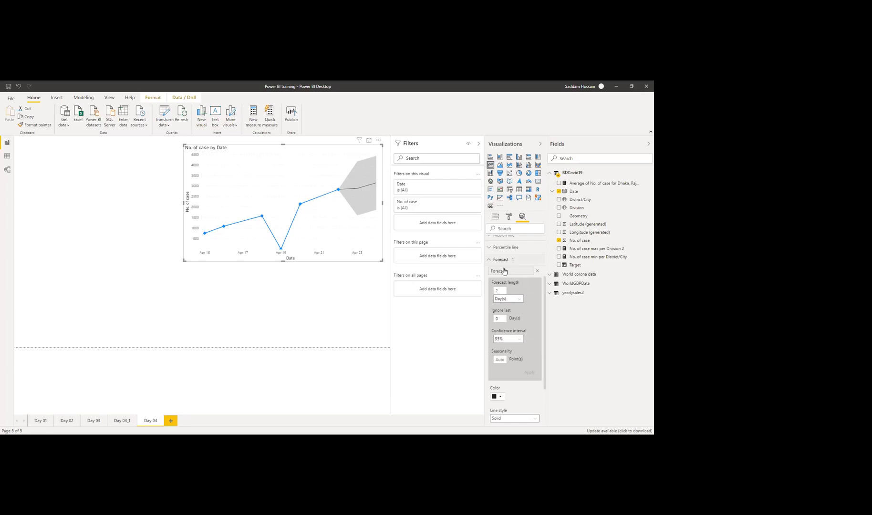
- Try the Dashed line style on the forecast line and restore it to Solid
{"action": "scroll", "coordinate": [509, 295], "scroll_direction": "down", "scroll_amount": 3}
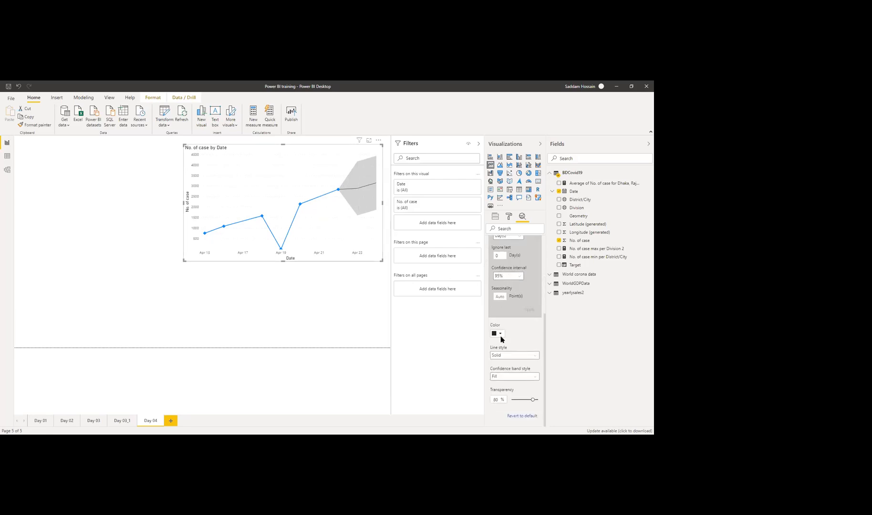
{"action": "left_click", "coordinate": [515, 357]}
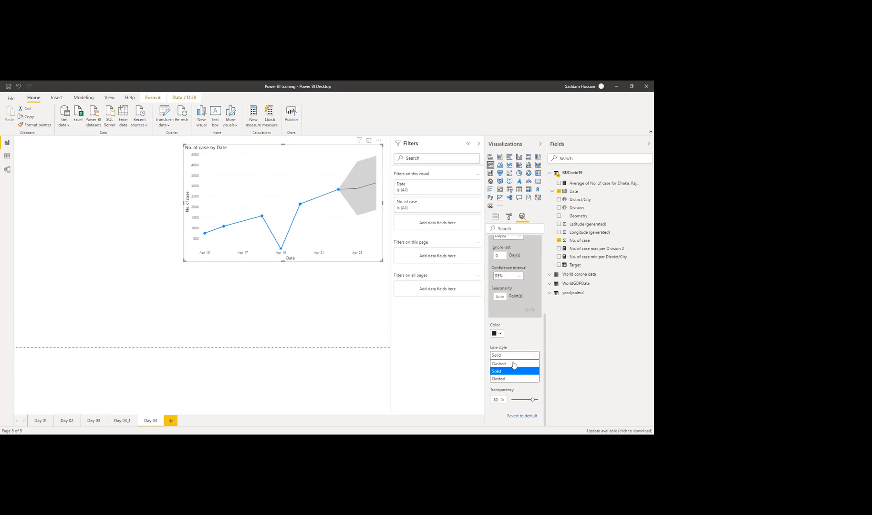
{"action": "left_click", "coordinate": [513, 365]}
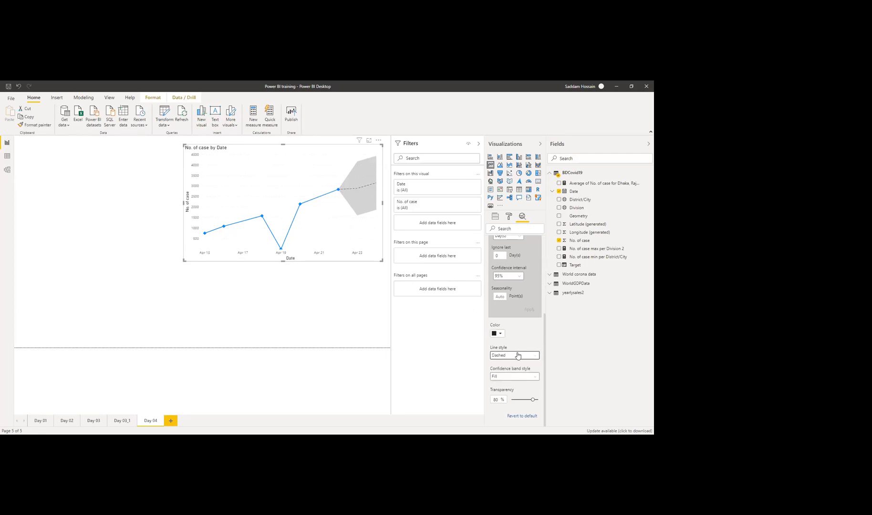
{"action": "left_click", "coordinate": [516, 356]}
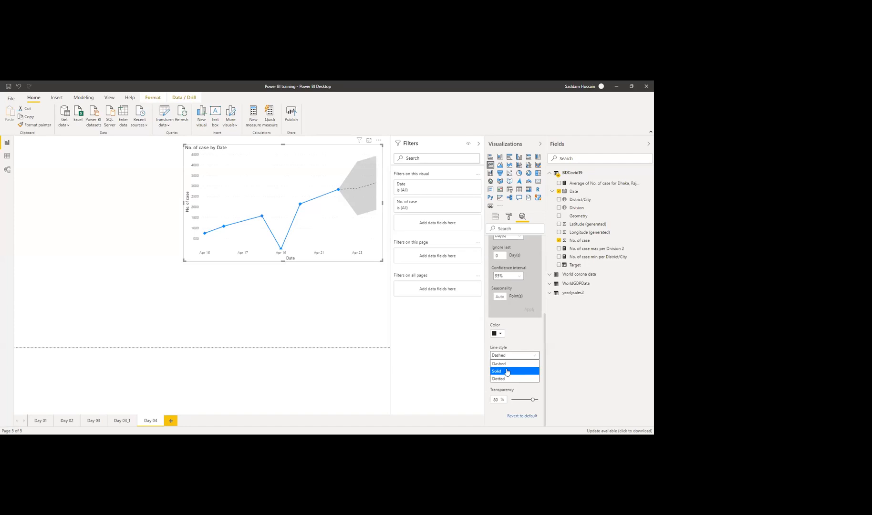
{"action": "left_click", "coordinate": [506, 372]}
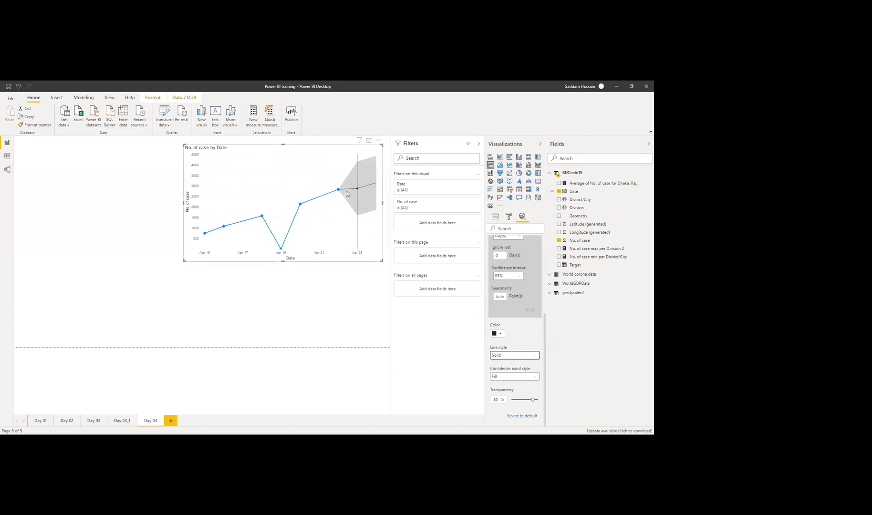
- Look over the confidence band style options and set the forecast band's transparency to 100%
{"action": "left_click", "coordinate": [526, 378]}
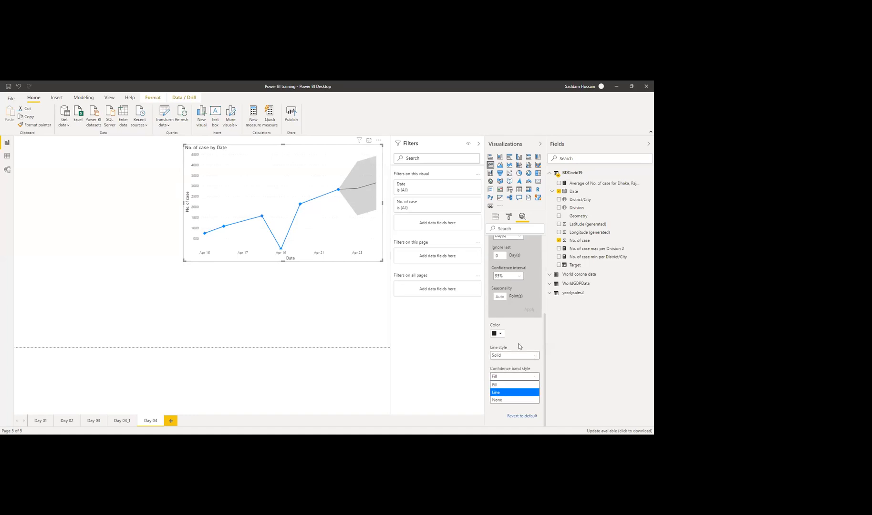
{"action": "left_click", "coordinate": [498, 339]}
{"action": "mouse_move", "coordinate": [532, 400]}
{"action": "left_mouse_down"}
{"action": "mouse_move", "coordinate": [514, 400]}
{"action": "mouse_move", "coordinate": [532, 400]}
{"action": "left_mouse_up"}
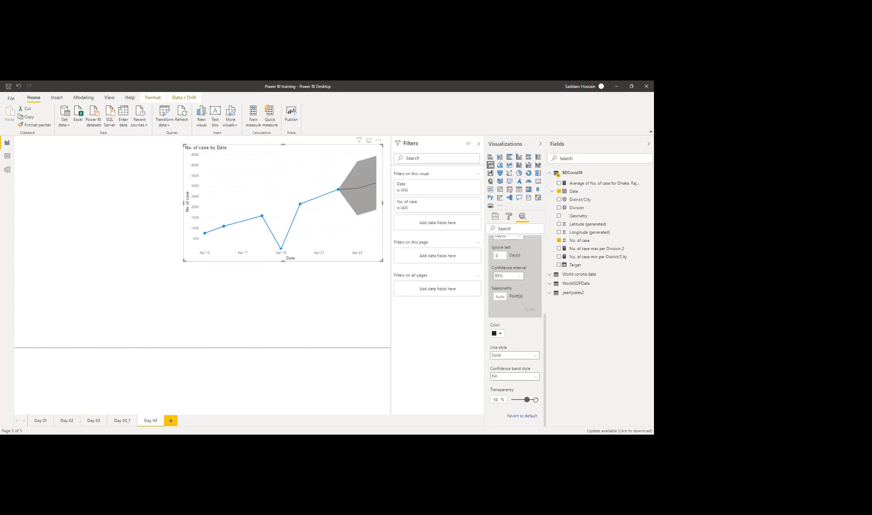
{"action": "left_click", "coordinate": [536, 400]}
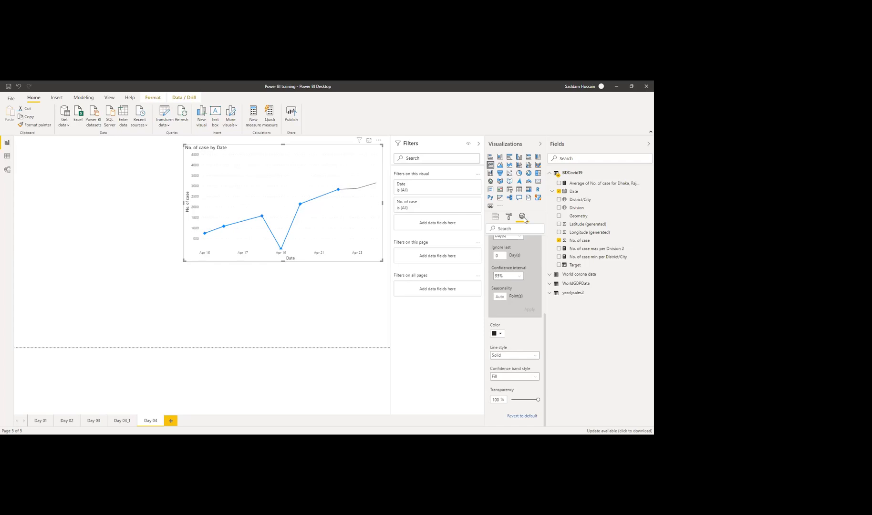
- Lower the transparency of the forecast's confidence band so its fill shows on the line chart, and collapse the forecast settings
{"action": "scroll", "coordinate": [526, 322], "scroll_direction": "up", "scroll_amount": 1}
{"action": "scroll", "coordinate": [527, 323], "scroll_direction": "up", "scroll_amount": 1}
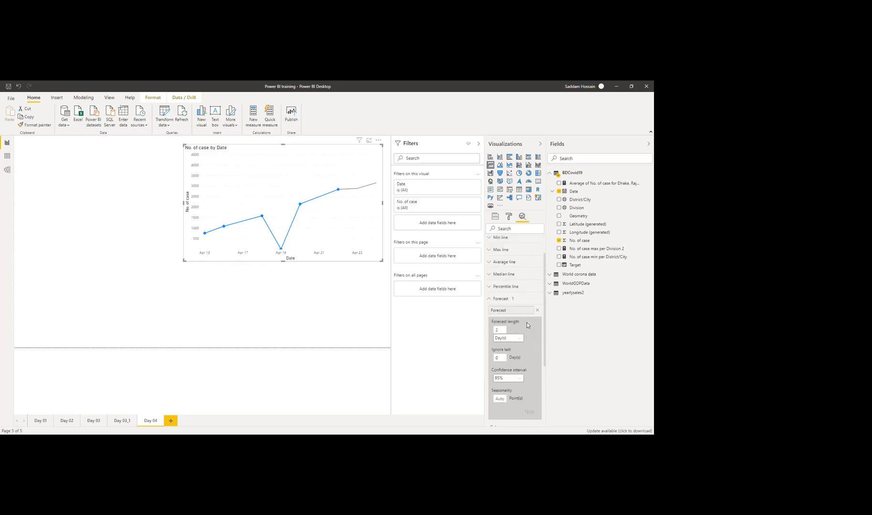
{"action": "left_click", "coordinate": [505, 300]}
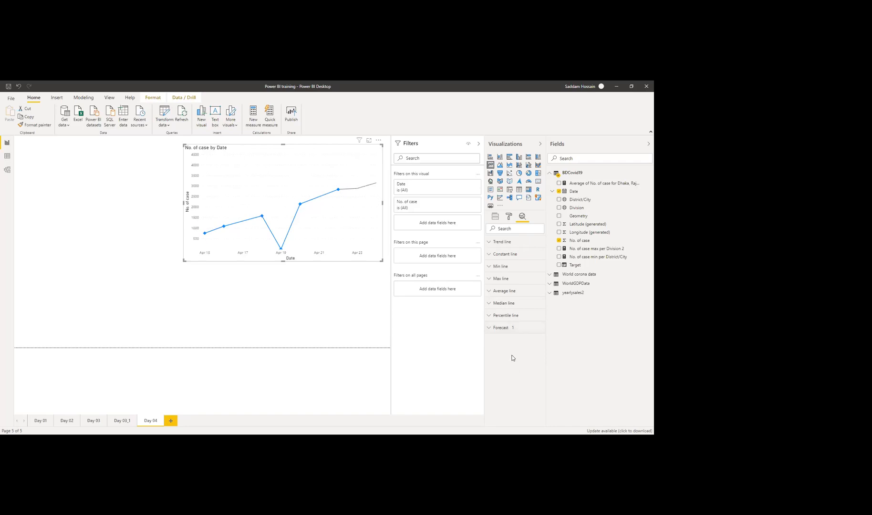
{"action": "left_click", "coordinate": [505, 328]}
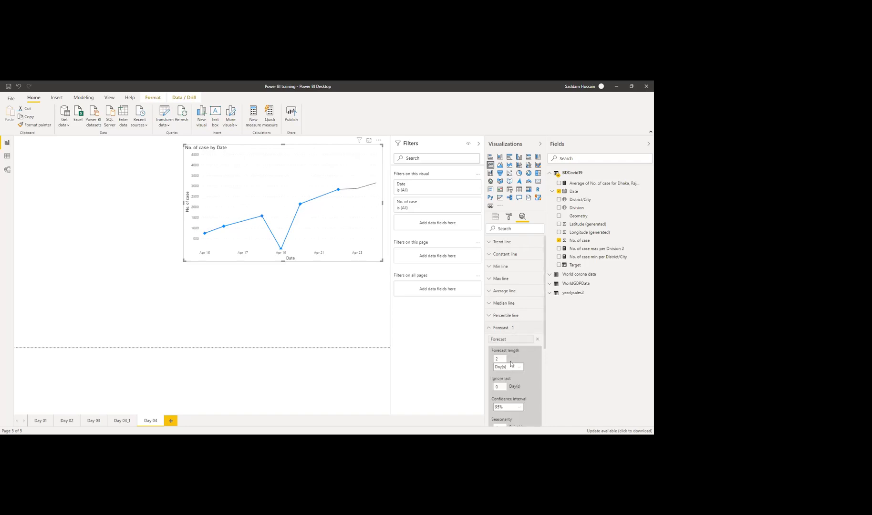
{"action": "scroll", "coordinate": [509, 361], "scroll_direction": "down", "scroll_amount": 3}
{"action": "left_click_drag", "start_coordinate": [531, 400], "coordinate": [533, 400]}
{"action": "scroll", "coordinate": [506, 310], "scroll_direction": "up", "scroll_amount": 2}
{"action": "scroll", "coordinate": [497, 285], "scroll_direction": "up", "scroll_amount": 2}
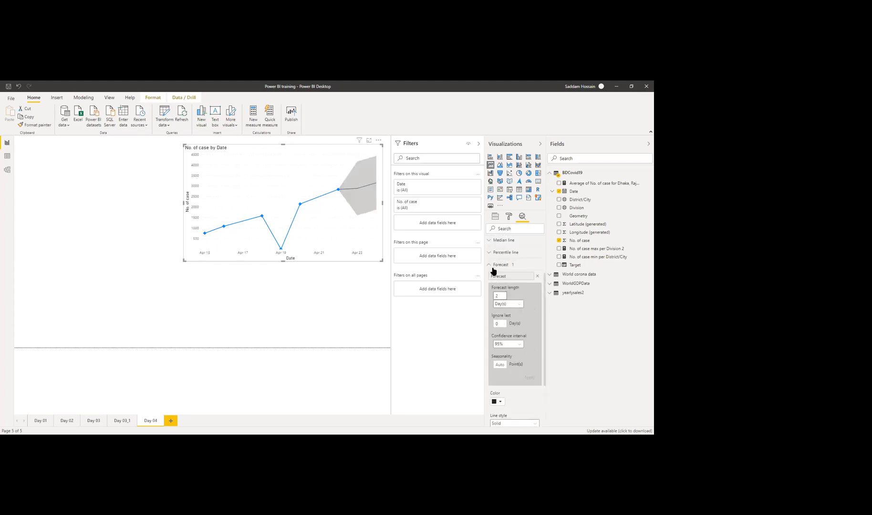
{"action": "left_click", "coordinate": [517, 327]}
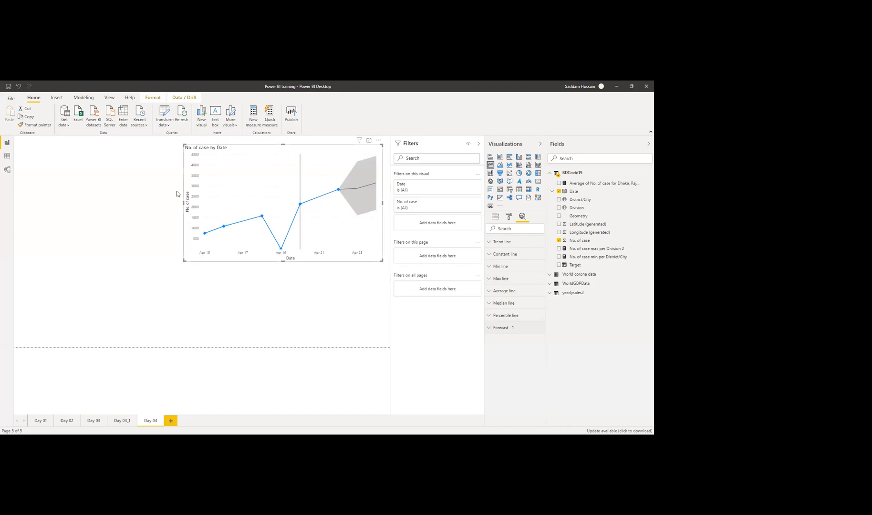
- Move the case-number line chart to the page's upper-left corner and shrink it to free space for other visuals
{"action": "left_click", "coordinate": [146, 199]}
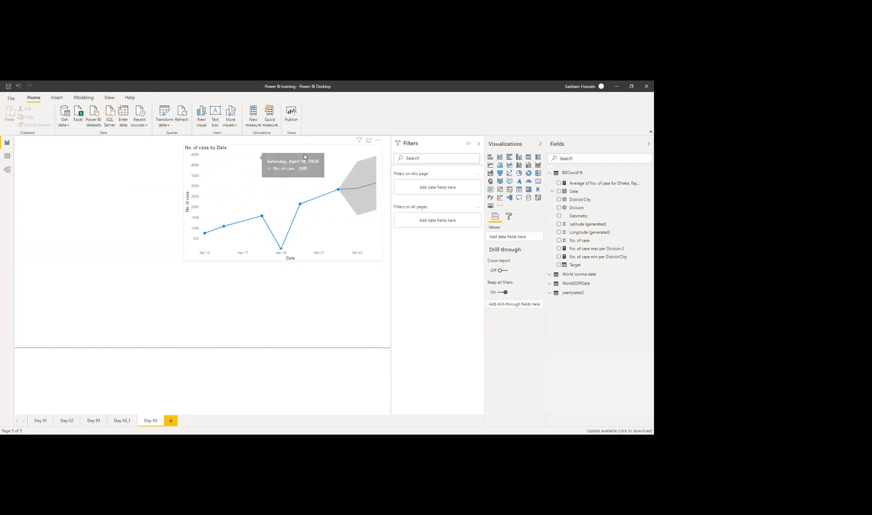
{"action": "left_click_drag", "start_coordinate": [268, 153], "coordinate": [129, 150]}
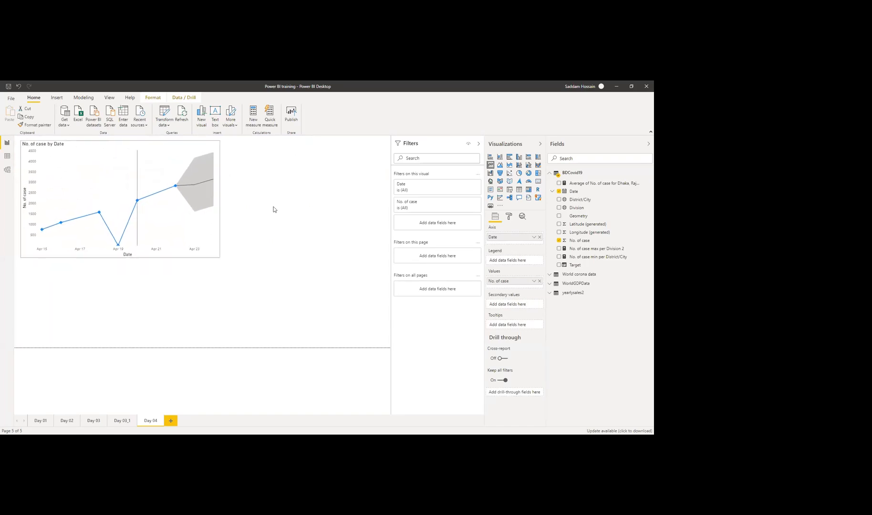
{"action": "left_click", "coordinate": [242, 237]}
{"action": "left_click", "coordinate": [217, 258]}
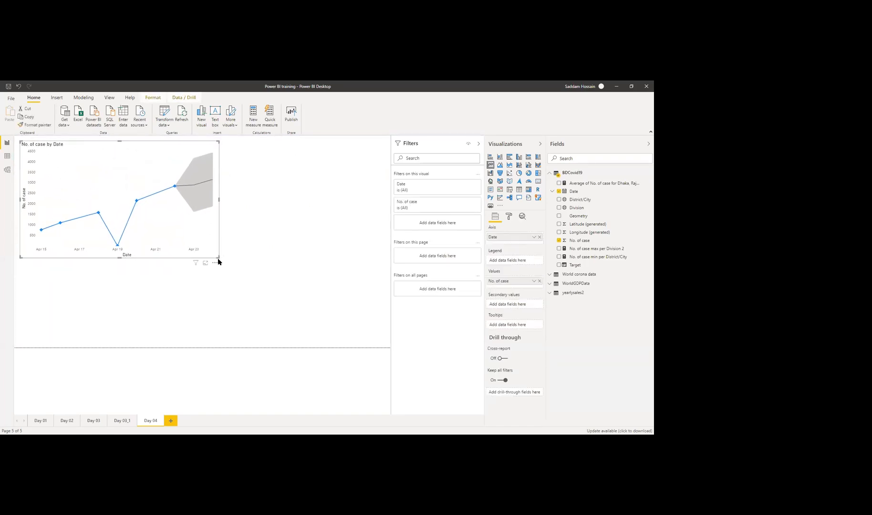
{"action": "left_click_drag", "start_coordinate": [217, 258], "coordinate": [160, 221]}
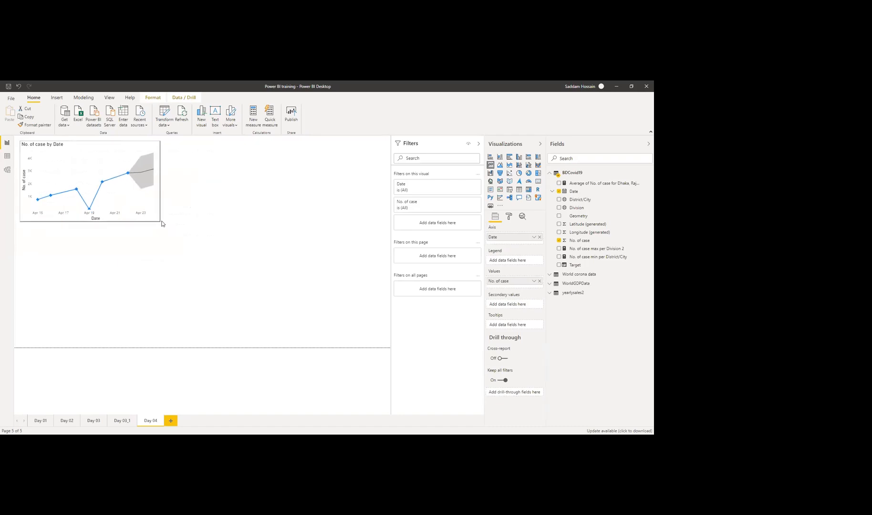
{"action": "left_click", "coordinate": [202, 208]}
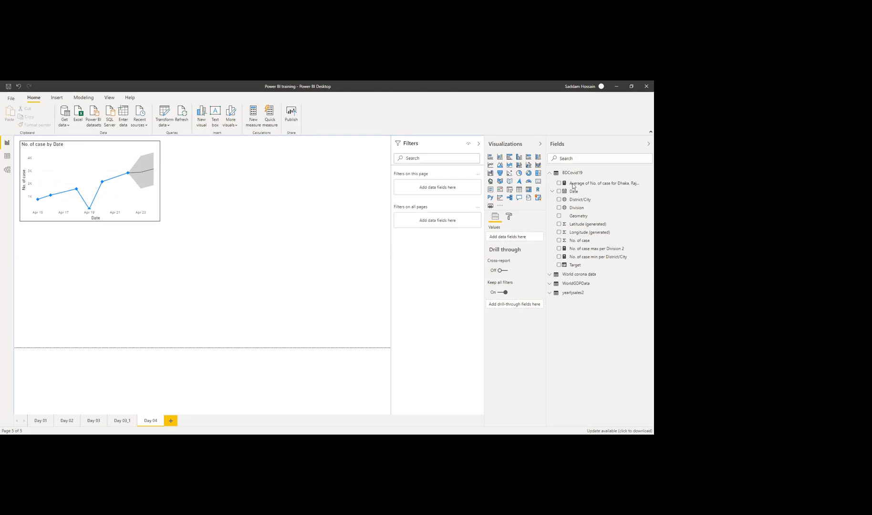
- Collapse the BDCovid19 field list and review the line chart's forecast length, confidence interval, seasonality and line style settings
{"action": "left_click", "coordinate": [550, 173]}
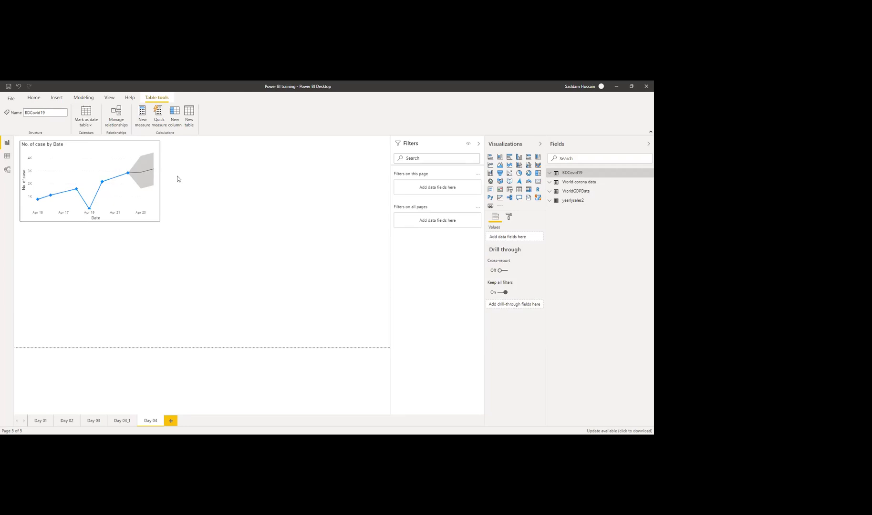
{"action": "left_click", "coordinate": [109, 146]}
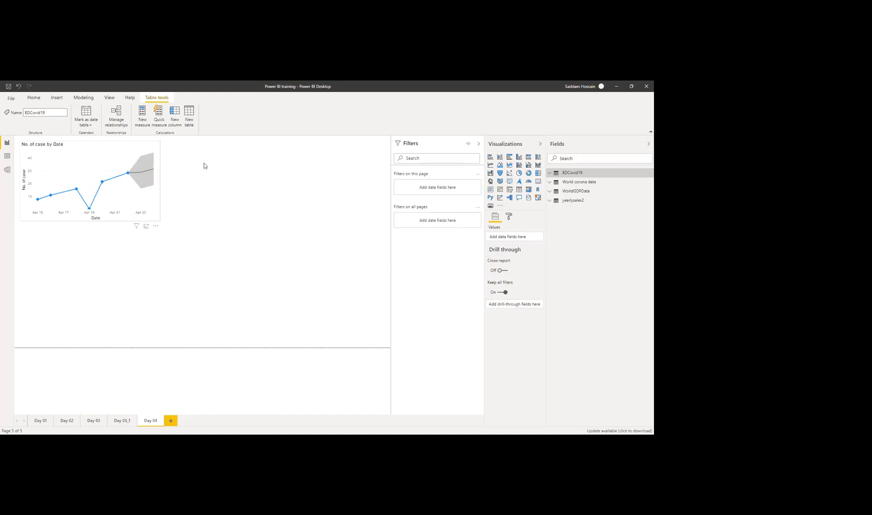
{"action": "left_click", "coordinate": [523, 217]}
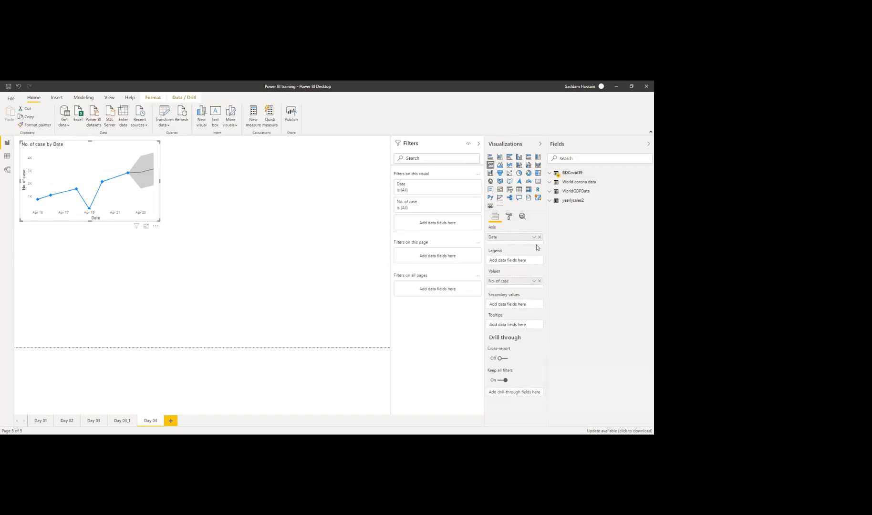
{"action": "scroll", "coordinate": [528, 345], "scroll_direction": "down", "scroll_amount": 3}
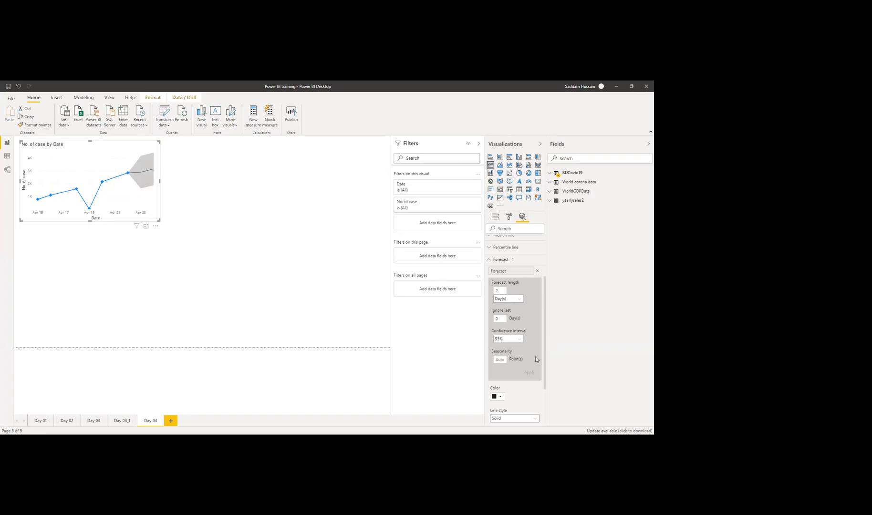
{"action": "scroll", "coordinate": [537, 360], "scroll_direction": "down", "scroll_amount": 2}
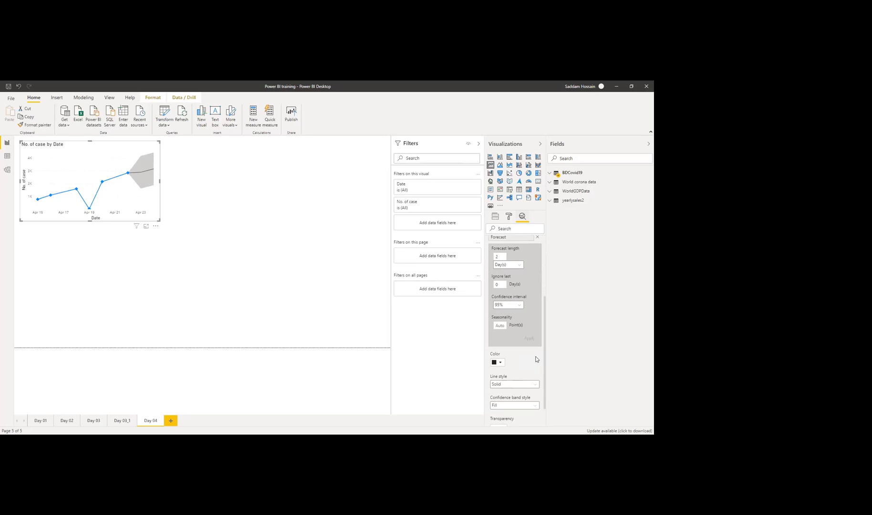
{"action": "scroll", "coordinate": [537, 360], "scroll_direction": "up", "scroll_amount": 3}
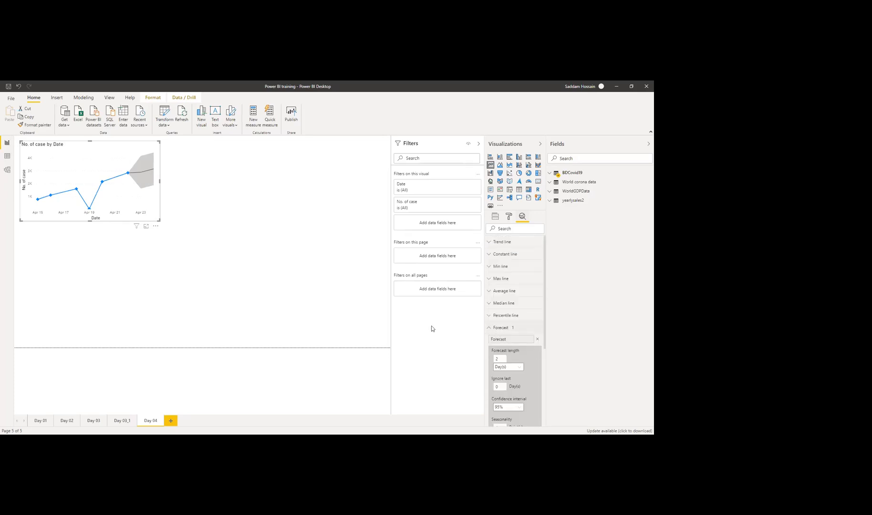
- Add an empty clustered bar chart beside the line chart and enlarge it up to the page's upper edge
{"action": "left_click", "coordinate": [271, 229]}
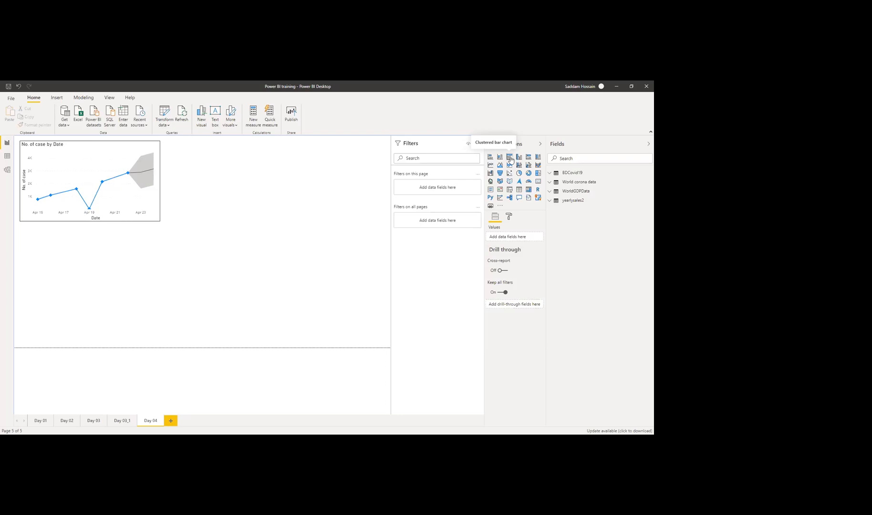
{"action": "left_click", "coordinate": [510, 158]}
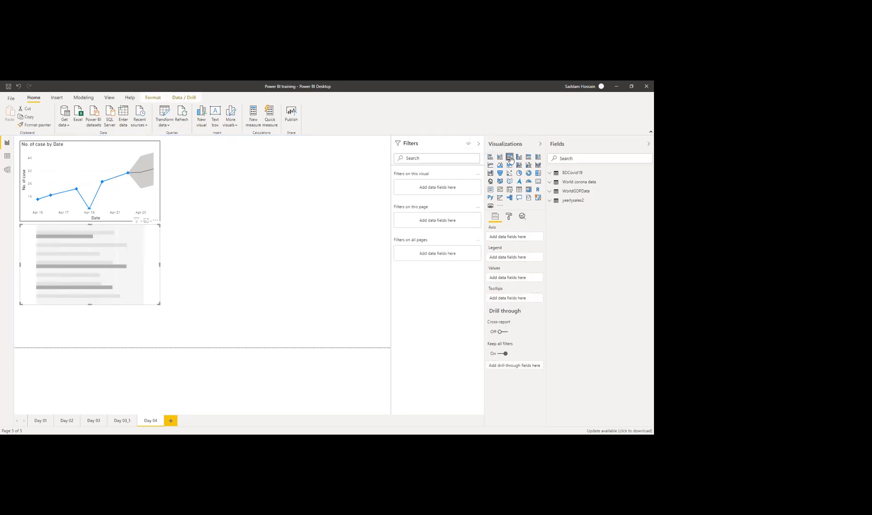
{"action": "left_click_drag", "start_coordinate": [71, 267], "coordinate": [253, 208]}
{"action": "left_click_drag", "start_coordinate": [342, 244], "coordinate": [369, 217]}
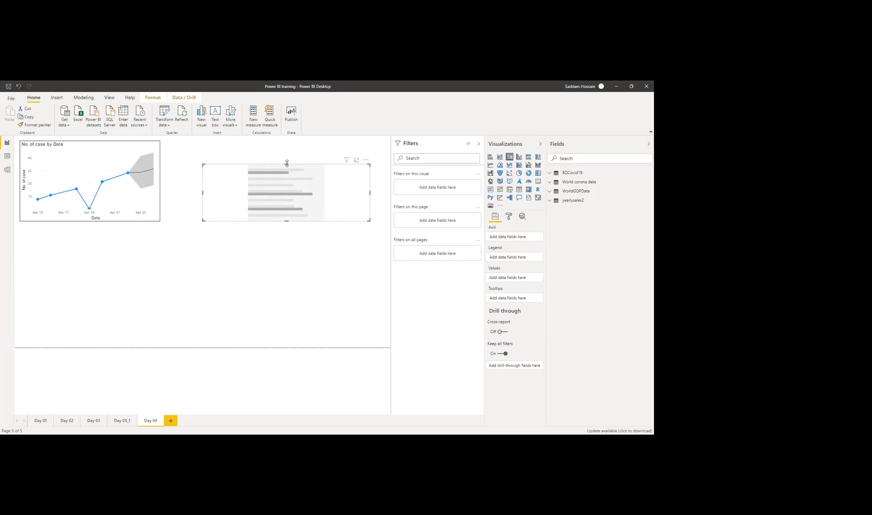
{"action": "left_click_drag", "start_coordinate": [289, 141], "coordinate": [289, 139]}
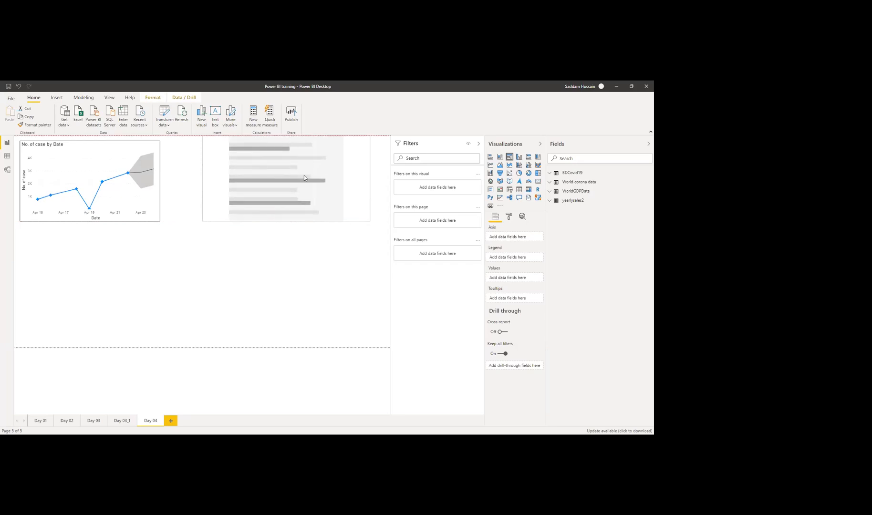
- Examine the fields and rows of the yearlysales2 table in the data view and return to the report page
{"action": "left_click", "coordinate": [554, 204]}
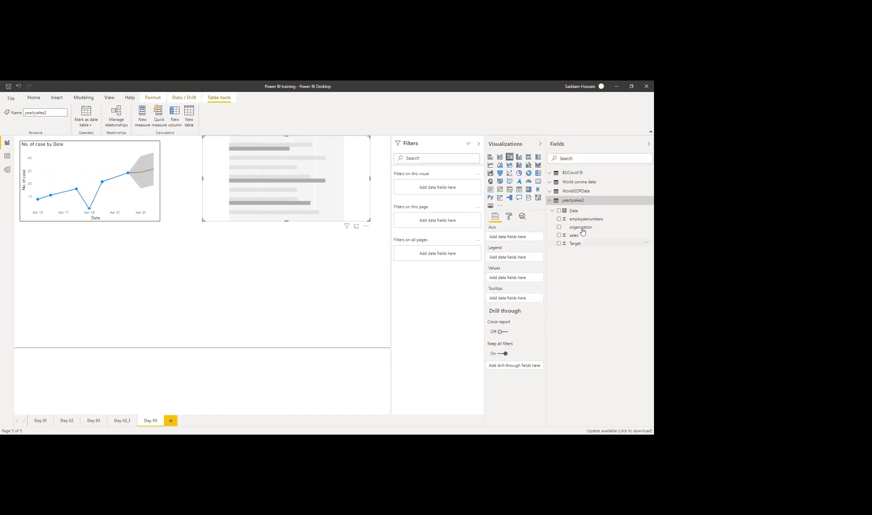
{"action": "left_click", "coordinate": [572, 203]}
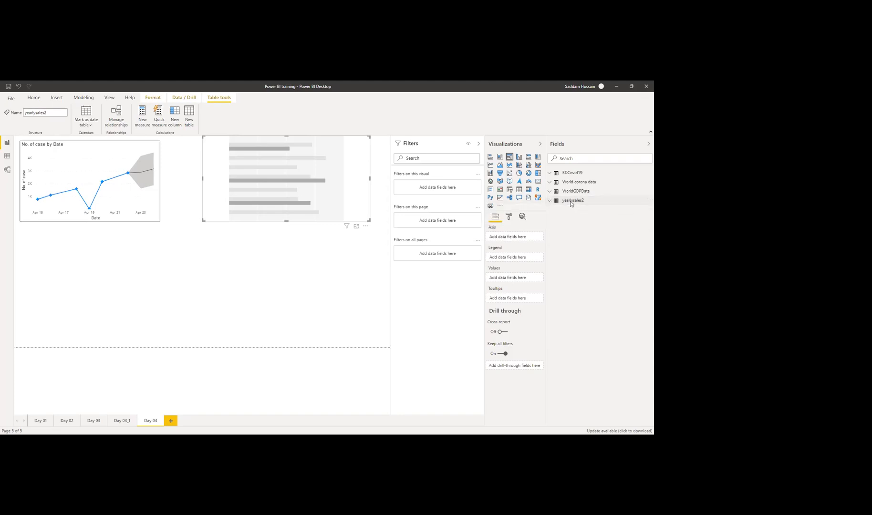
{"action": "left_click", "coordinate": [8, 156]}
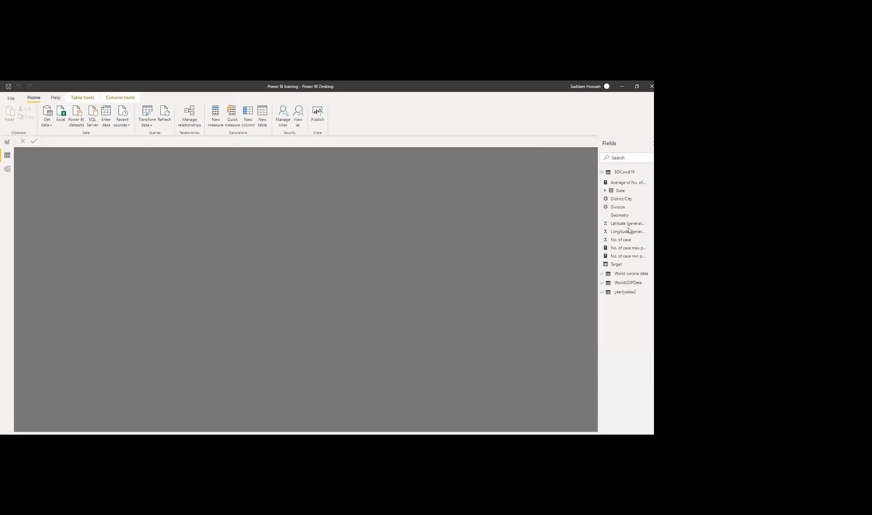
{"action": "left_click", "coordinate": [599, 172]}
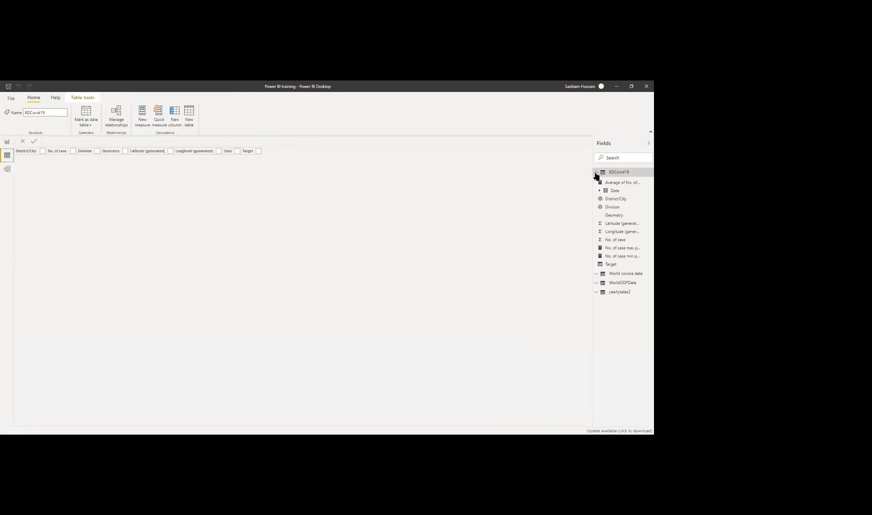
{"action": "left_click", "coordinate": [596, 173]}
{"action": "left_click", "coordinate": [619, 201]}
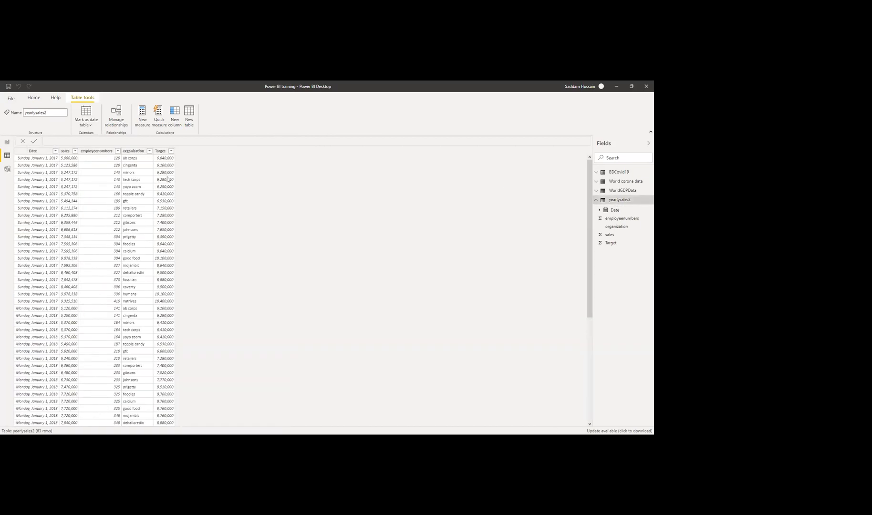
{"action": "left_click", "coordinate": [65, 151]}
{"action": "left_click", "coordinate": [127, 150]}
{"action": "left_click", "coordinate": [7, 143]}
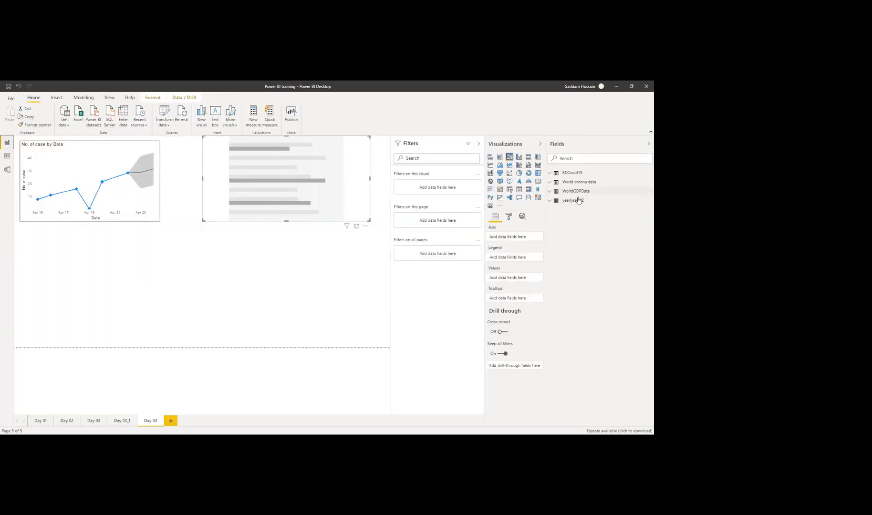
- Set organization as the bar chart's axis and sales and Target from yearlysales2 as its values, with the chart heightened
{"action": "left_click", "coordinate": [556, 203]}
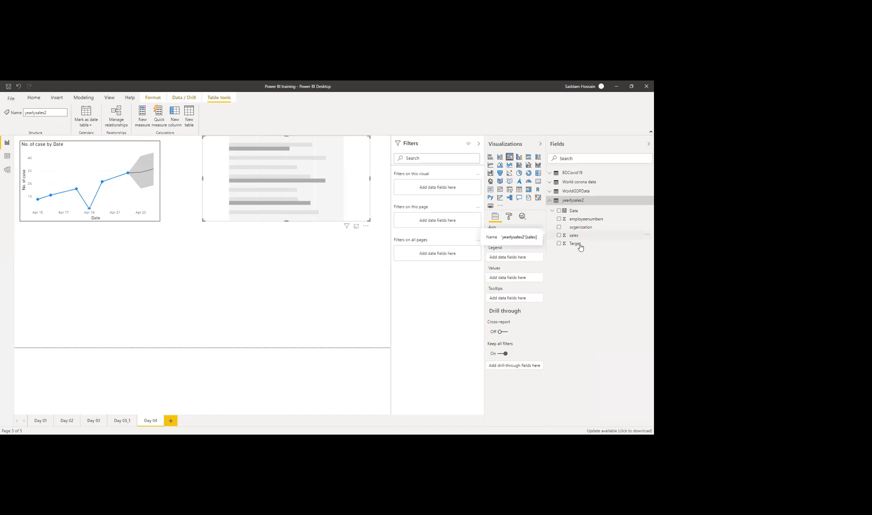
{"action": "left_click_drag", "start_coordinate": [586, 231], "coordinate": [519, 240]}
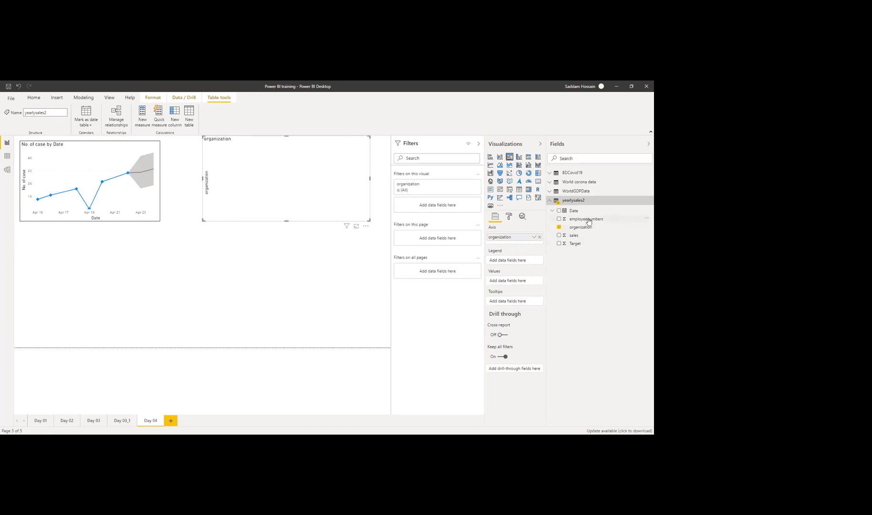
{"action": "left_click_drag", "start_coordinate": [585, 237], "coordinate": [515, 283]}
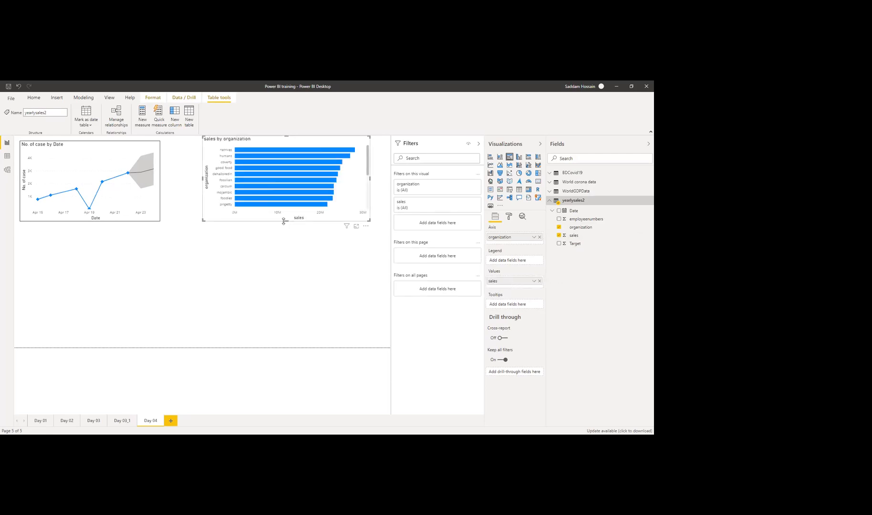
{"action": "left_click_drag", "start_coordinate": [292, 249], "coordinate": [296, 292]}
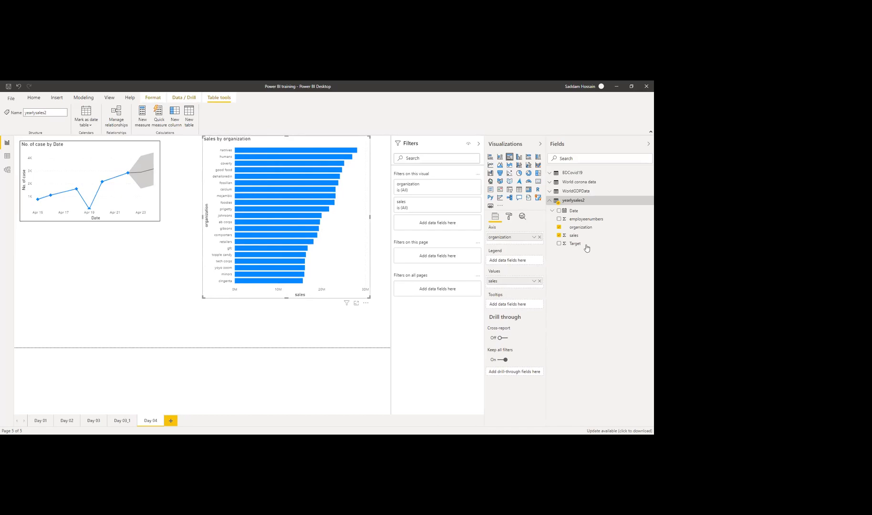
{"action": "left_click_drag", "start_coordinate": [576, 247], "coordinate": [517, 275]}
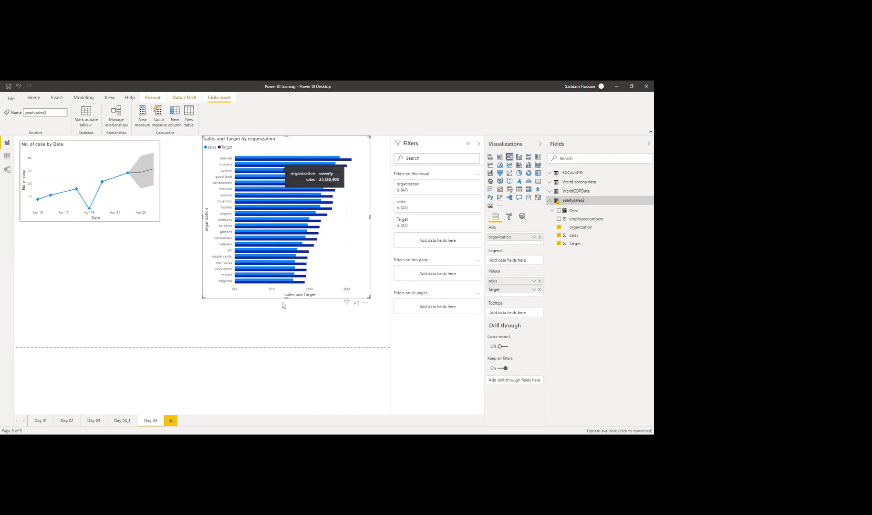
- Shorten the bar chart to the line chart's height, widen it towards the line chart and align their upper edges
{"action": "left_click_drag", "start_coordinate": [280, 253], "coordinate": [229, 198]}
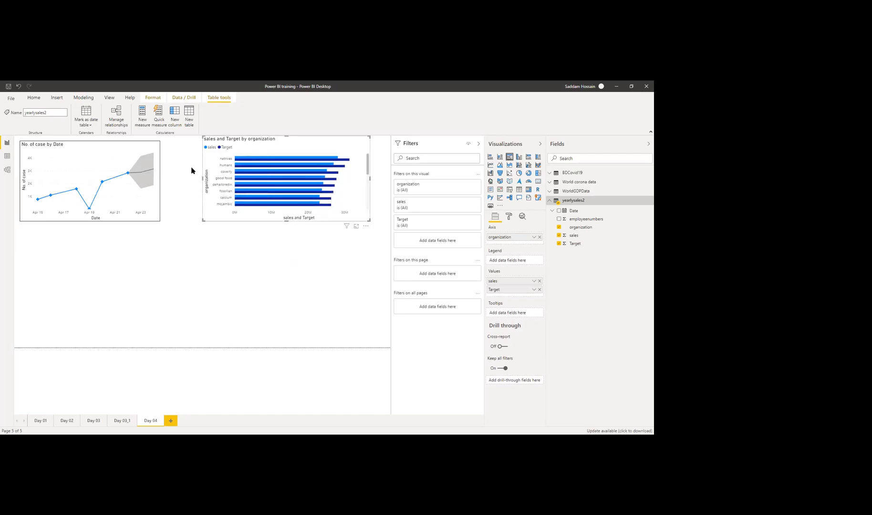
{"action": "mouse_move", "coordinate": [183, 175]}
{"action": "left_mouse_down"}
{"action": "mouse_move", "coordinate": [163, 172]}
{"action": "mouse_move", "coordinate": [174, 177]}
{"action": "left_mouse_up"}
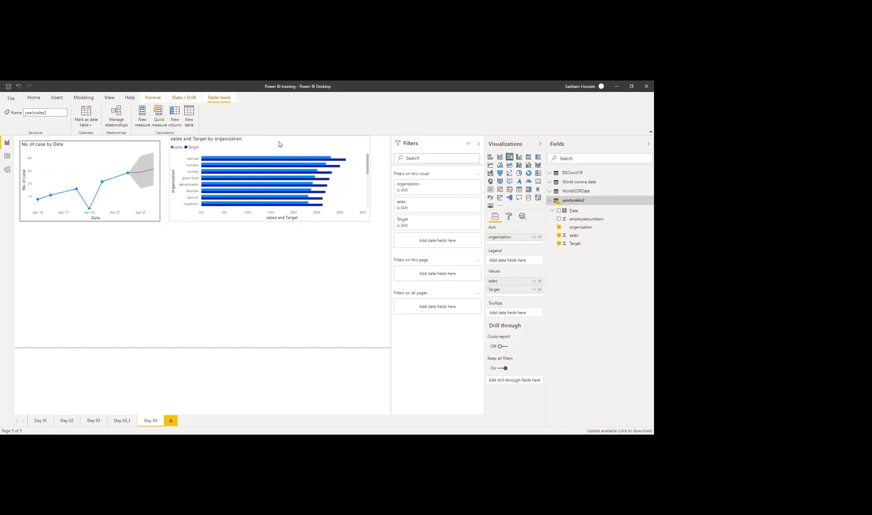
{"action": "left_click_drag", "start_coordinate": [271, 142], "coordinate": [272, 147]}
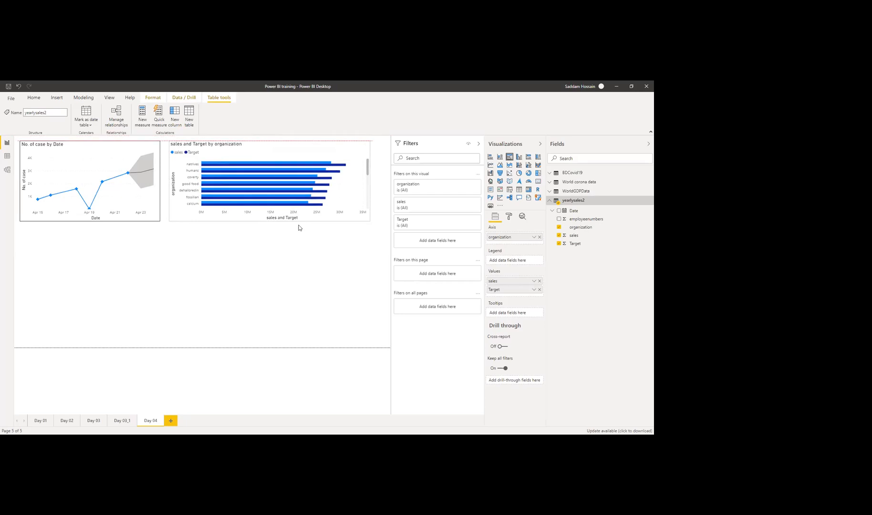
{"action": "left_click", "coordinate": [354, 247]}
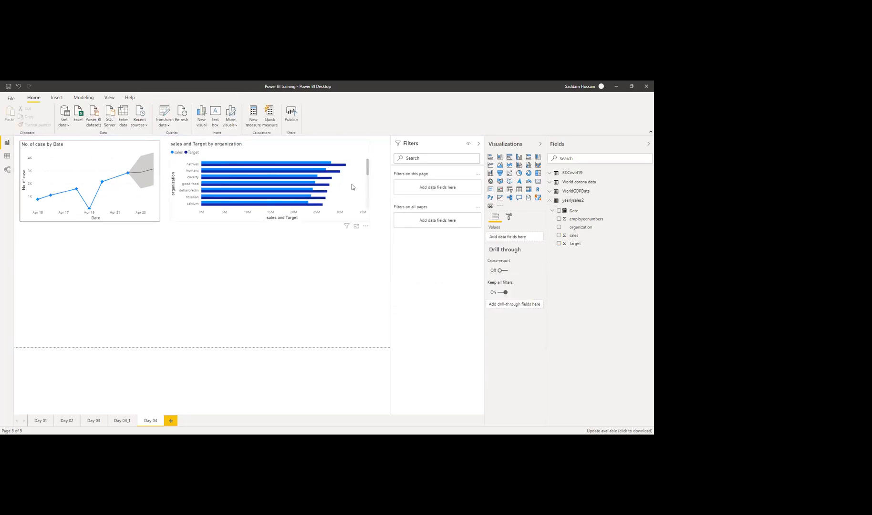
- Add a clustered bar chart below the line chart with Date from yearlysales2 as its axis, using plain dates instead of the hierarchy
{"action": "left_click", "coordinate": [353, 193]}
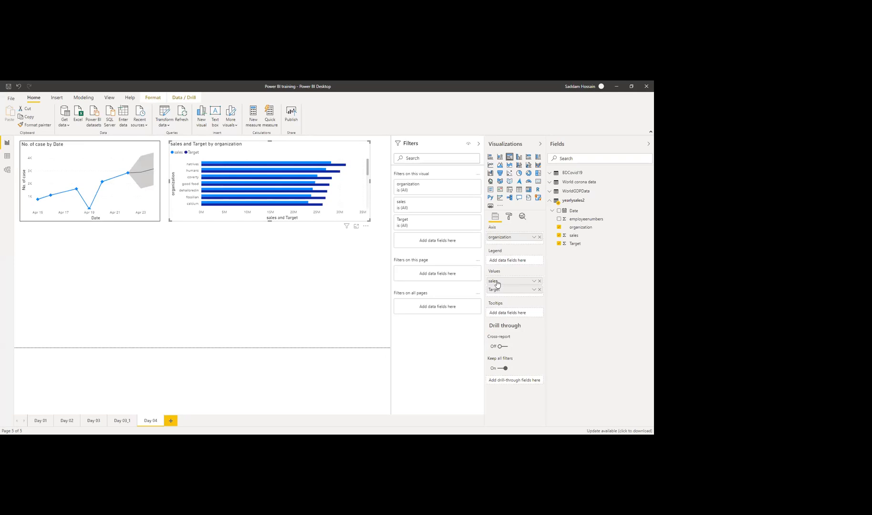
{"action": "left_click", "coordinate": [316, 279]}
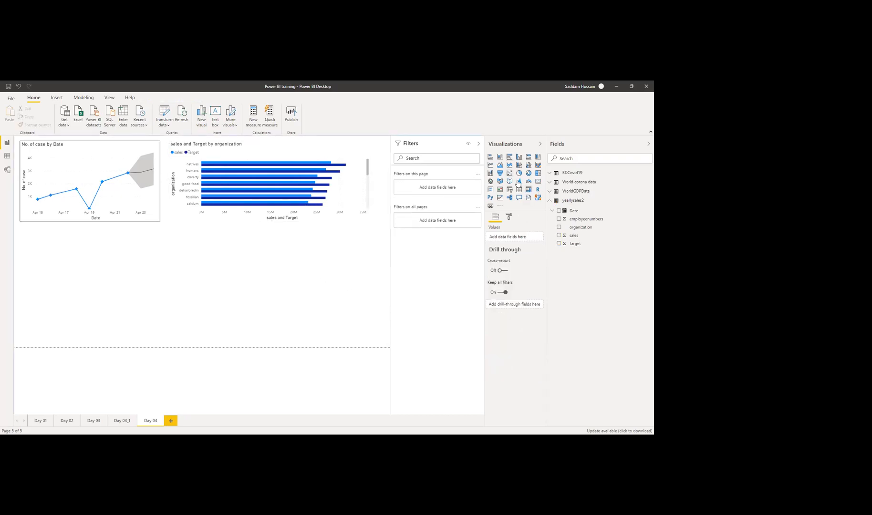
{"action": "left_click", "coordinate": [510, 159]}
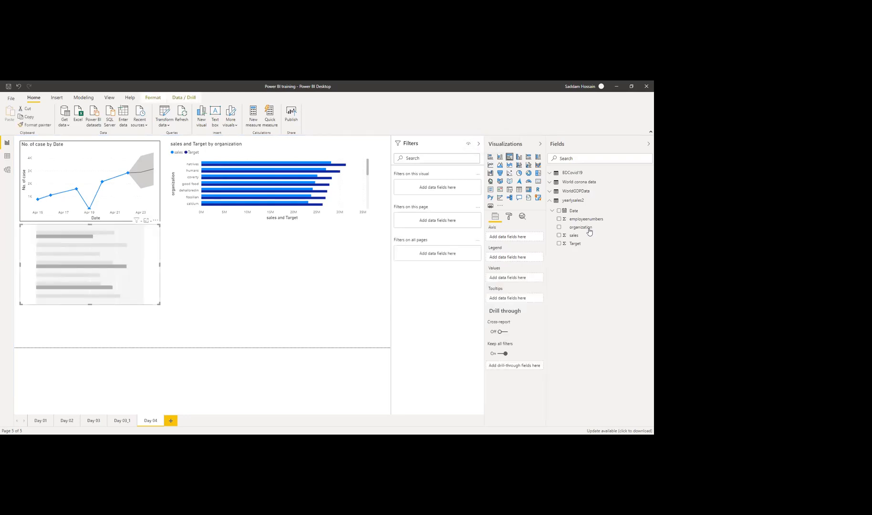
{"action": "left_click_drag", "start_coordinate": [583, 214], "coordinate": [513, 239]}
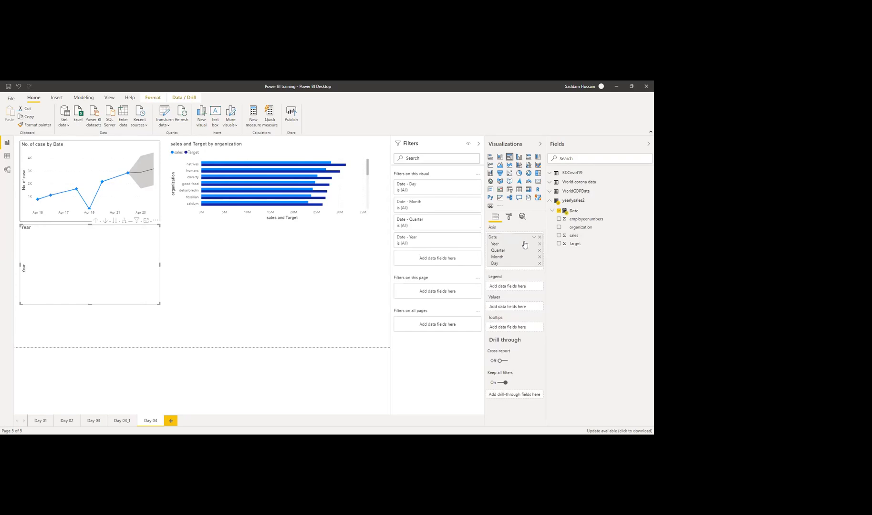
{"action": "left_click", "coordinate": [534, 237]}
{"action": "left_click", "coordinate": [549, 280]}
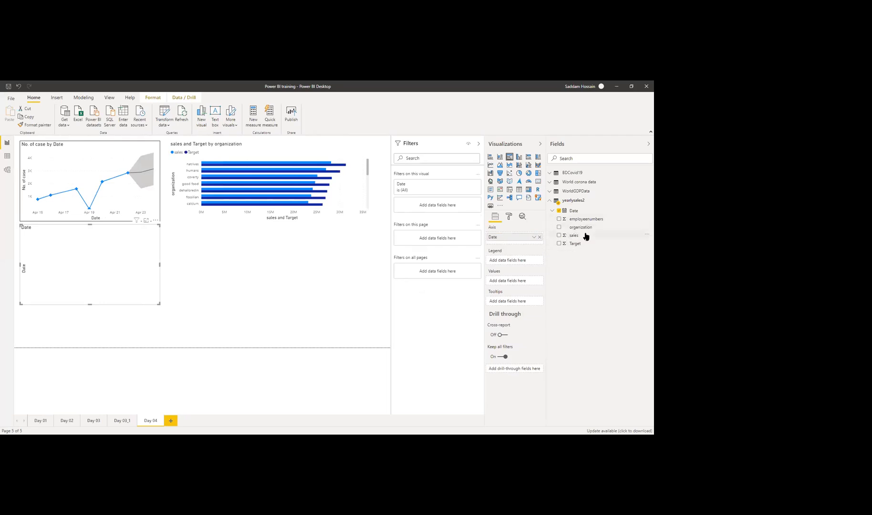
- Set sales as the new bar chart's values and organization as its legend, then enlarge the chart
{"action": "left_click_drag", "start_coordinate": [536, 272], "coordinate": [514, 284]}
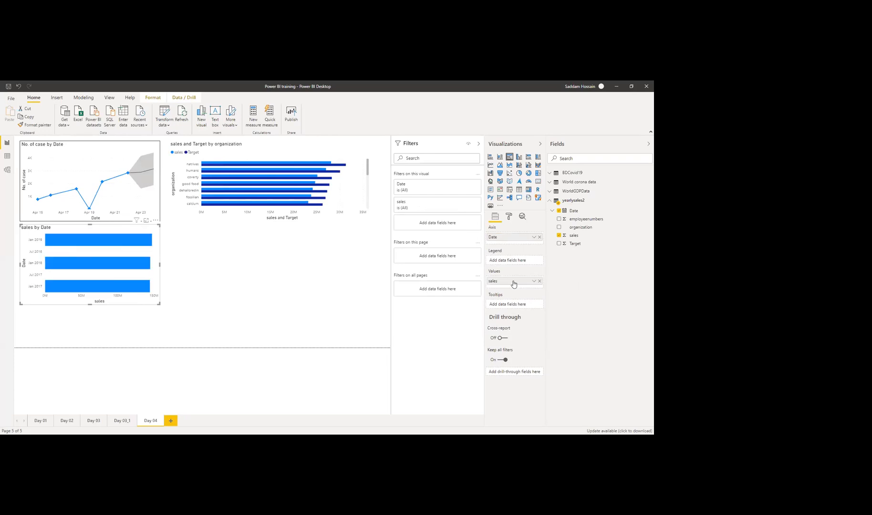
{"action": "left_click_drag", "start_coordinate": [591, 232], "coordinate": [511, 265]}
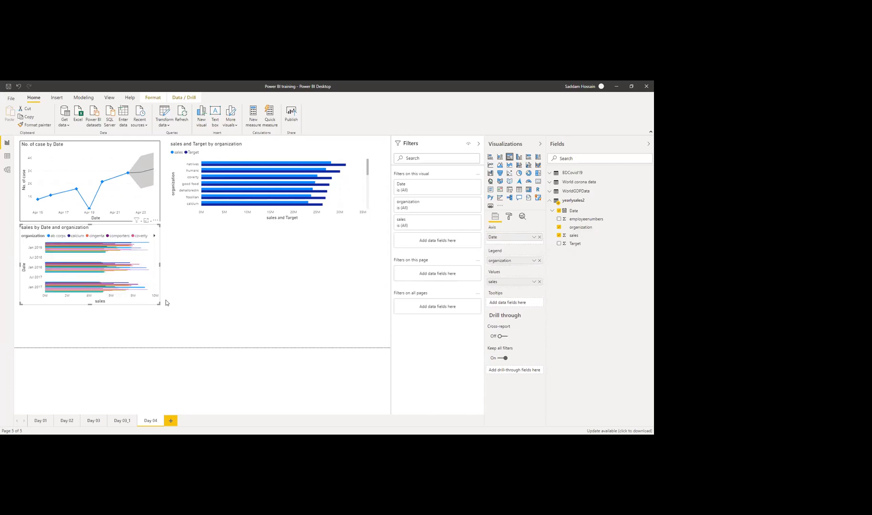
{"action": "left_click_drag", "start_coordinate": [180, 347], "coordinate": [179, 327]}
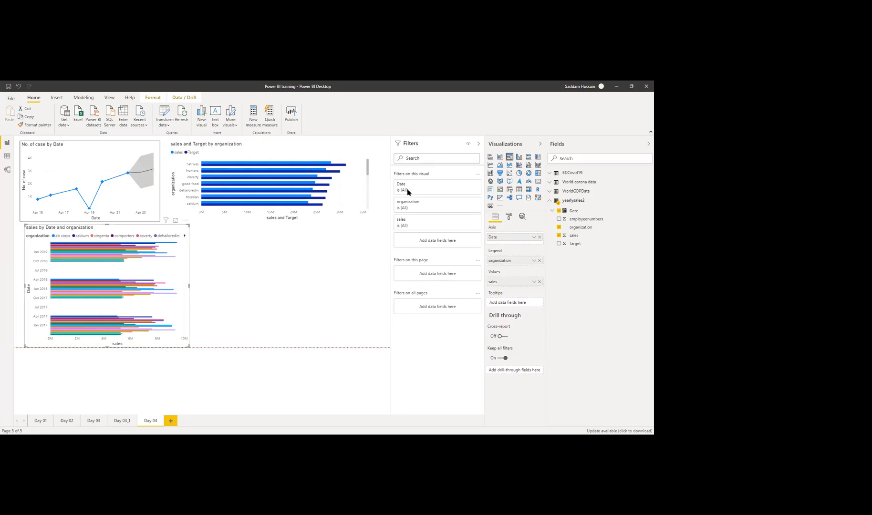
- Filter the sales by Date chart's organization field to ab corps, calcium, cingenta and comporters
{"action": "left_click", "coordinate": [467, 204]}
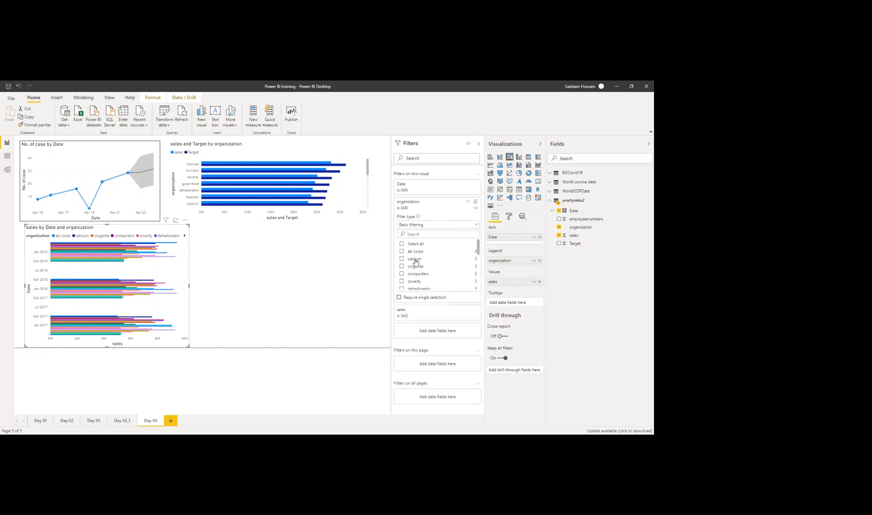
{"action": "left_click", "coordinate": [414, 259]}
{"action": "left_click", "coordinate": [414, 252]}
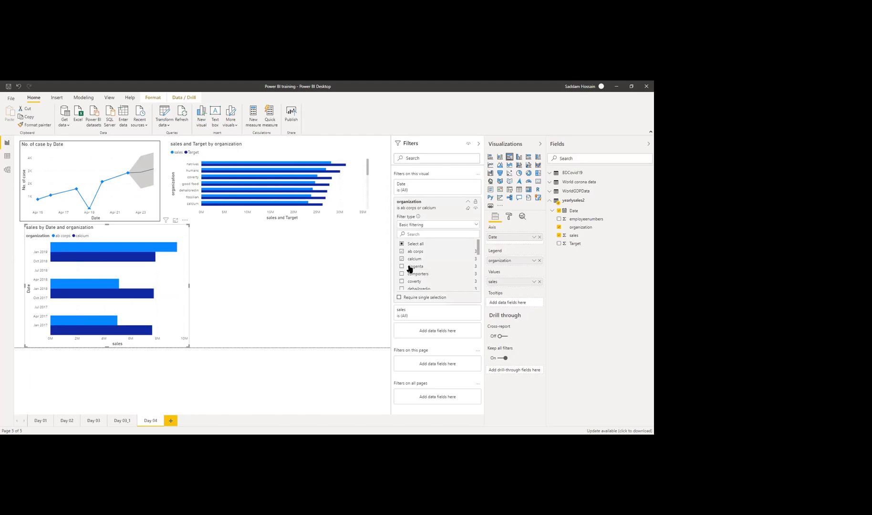
{"action": "left_click", "coordinate": [410, 268]}
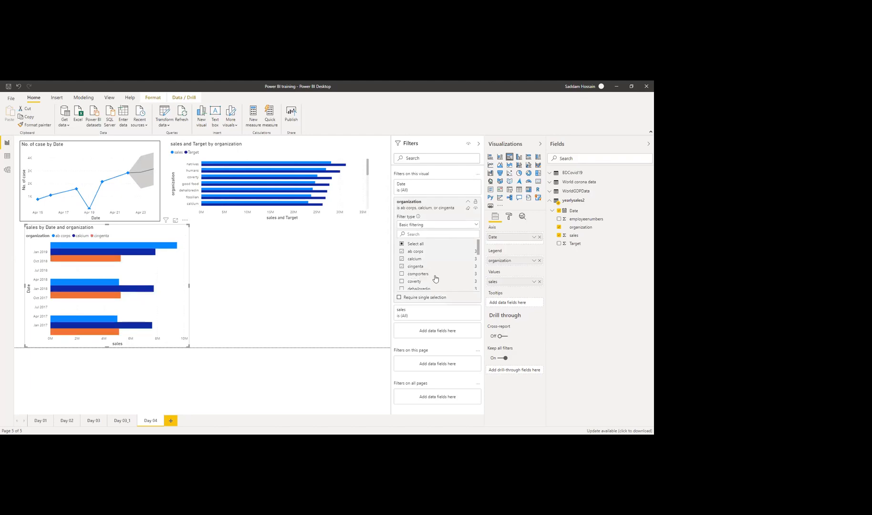
{"action": "left_click", "coordinate": [416, 274]}
{"action": "left_click", "coordinate": [267, 304]}
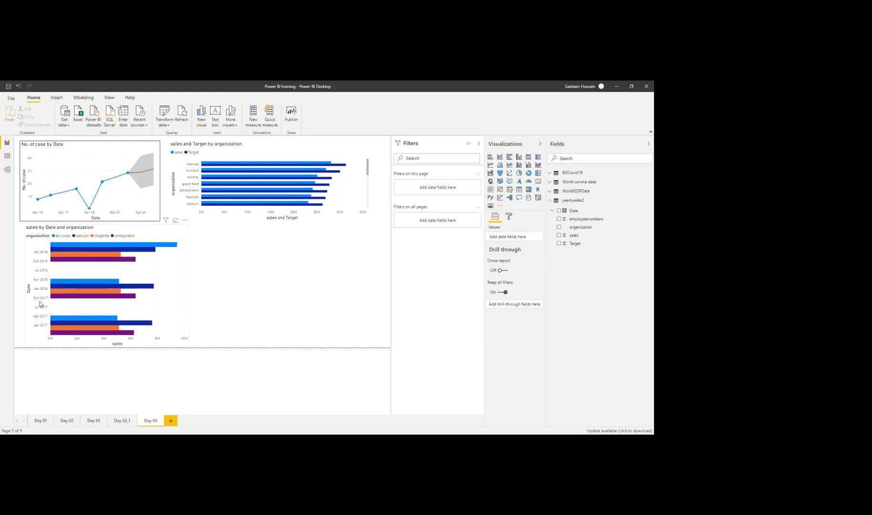
- Shift the sales by Date chart towards the page's middle and set its Y axis type to Categorical
{"action": "left_click_drag", "start_coordinate": [154, 320], "coordinate": [194, 322]}
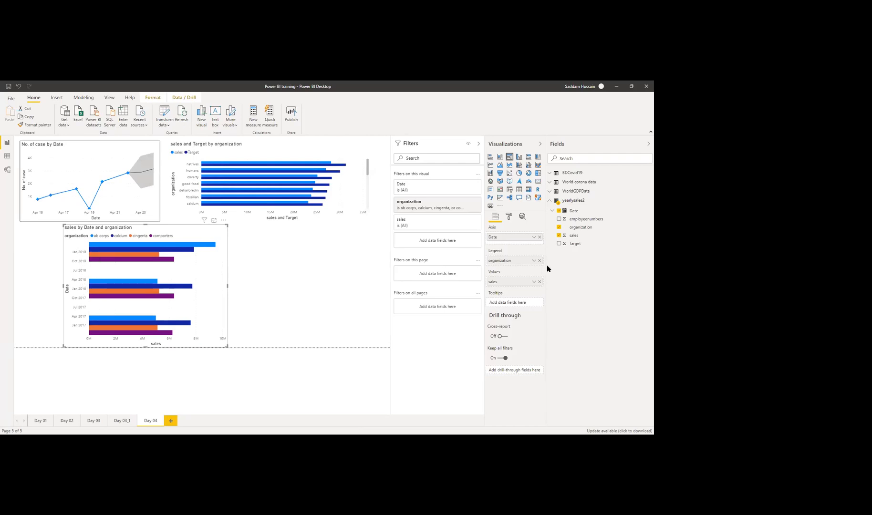
{"action": "left_click", "coordinate": [509, 216]}
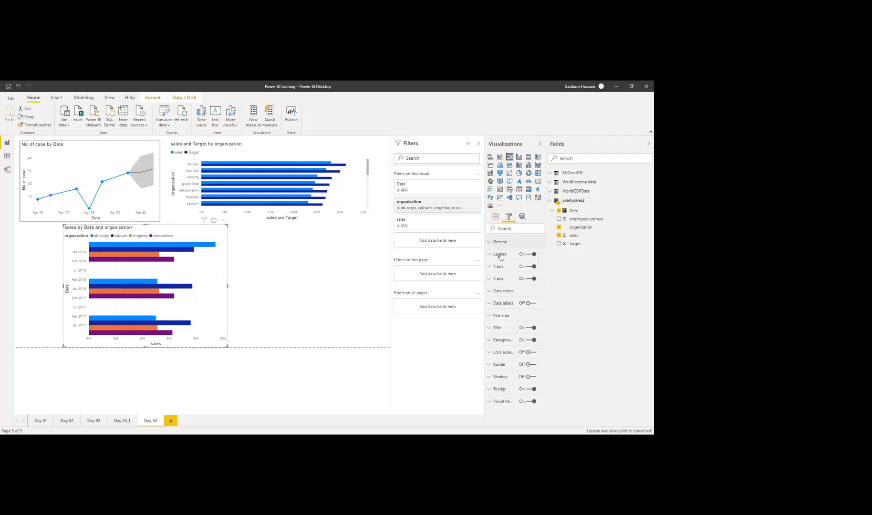
{"action": "left_click", "coordinate": [501, 269]}
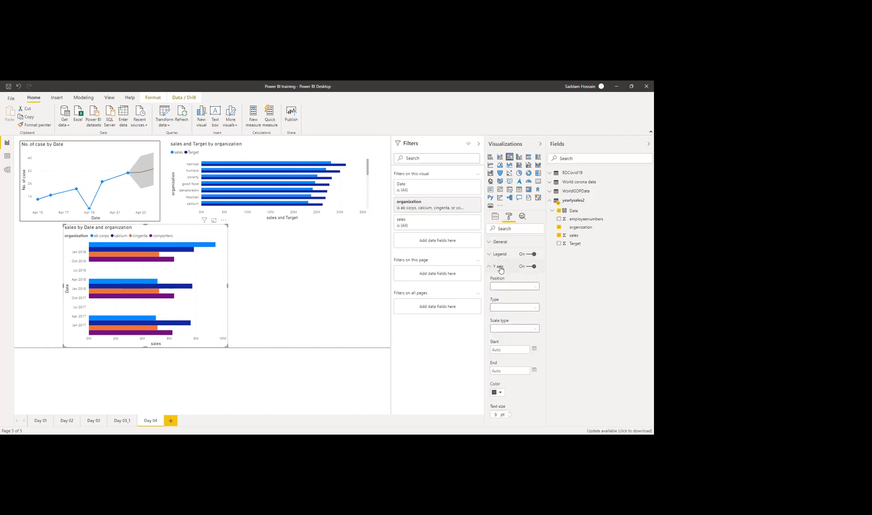
{"action": "left_click", "coordinate": [500, 270]}
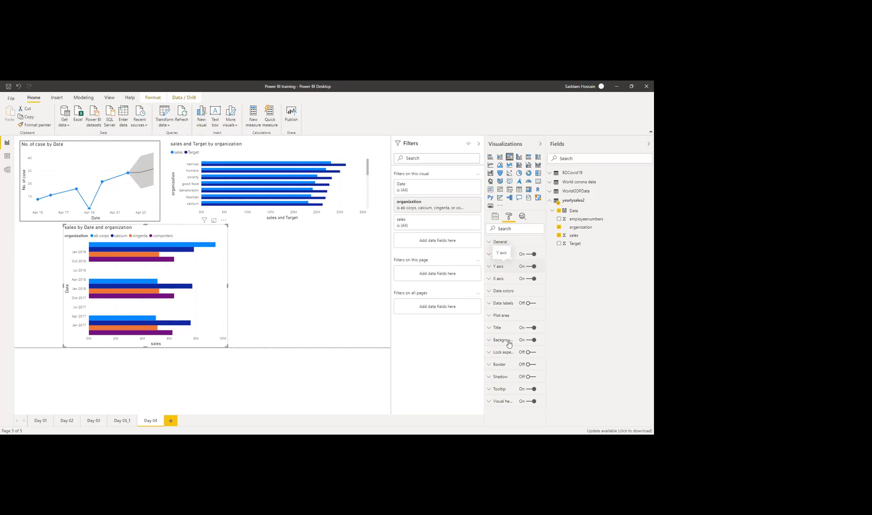
{"action": "left_click", "coordinate": [499, 267]}
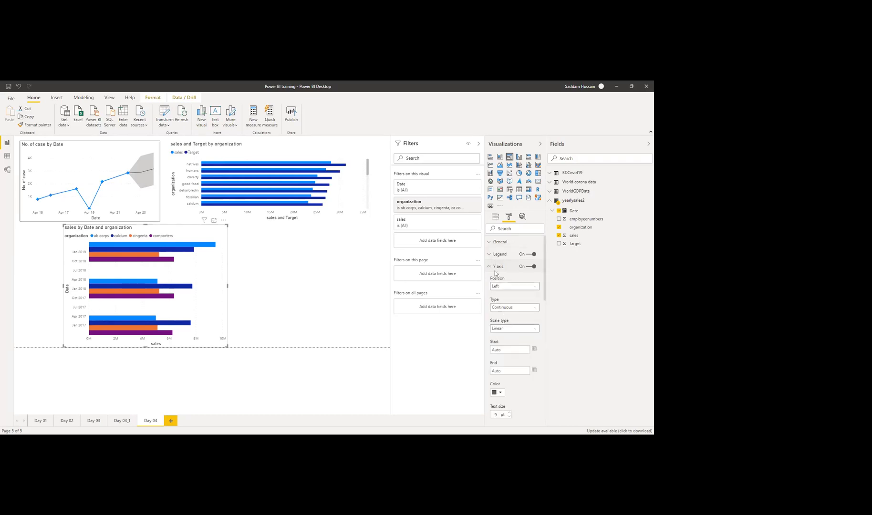
{"action": "left_click", "coordinate": [504, 308]}
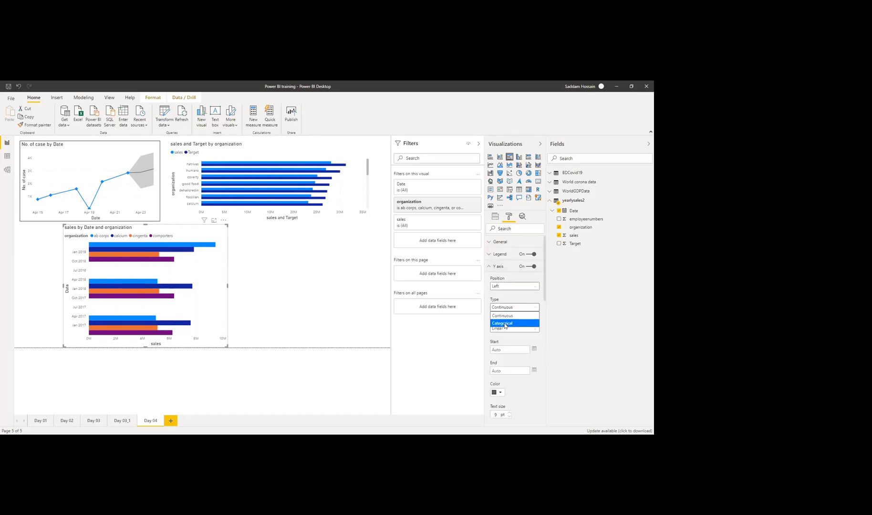
{"action": "left_click", "coordinate": [505, 324]}
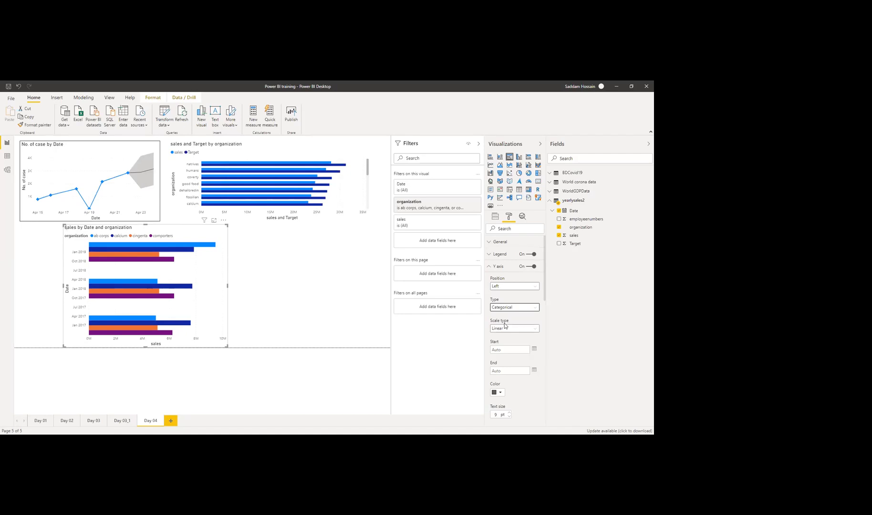
{"action": "left_click", "coordinate": [496, 267]}
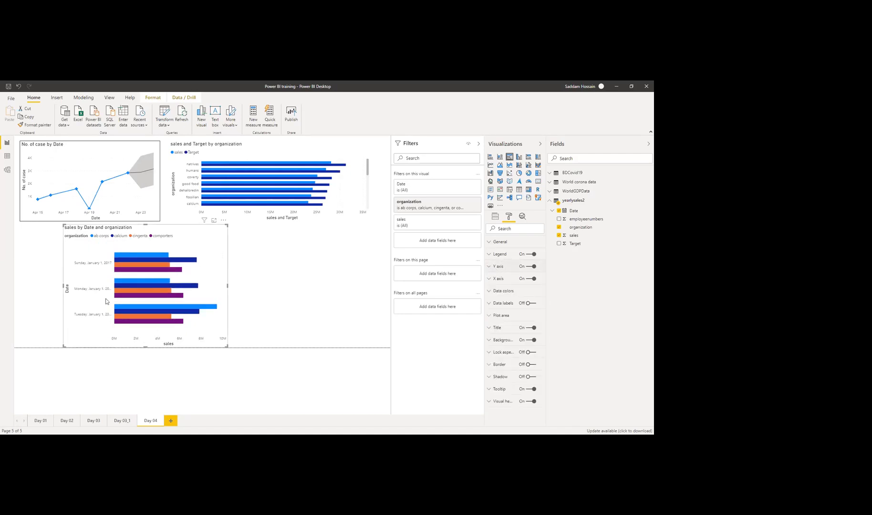
- Widen the sales by Date chart to show its full date labels and inspect the sales values of its calcium bars
{"action": "left_click_drag", "start_coordinate": [63, 285], "coordinate": [39, 285]}
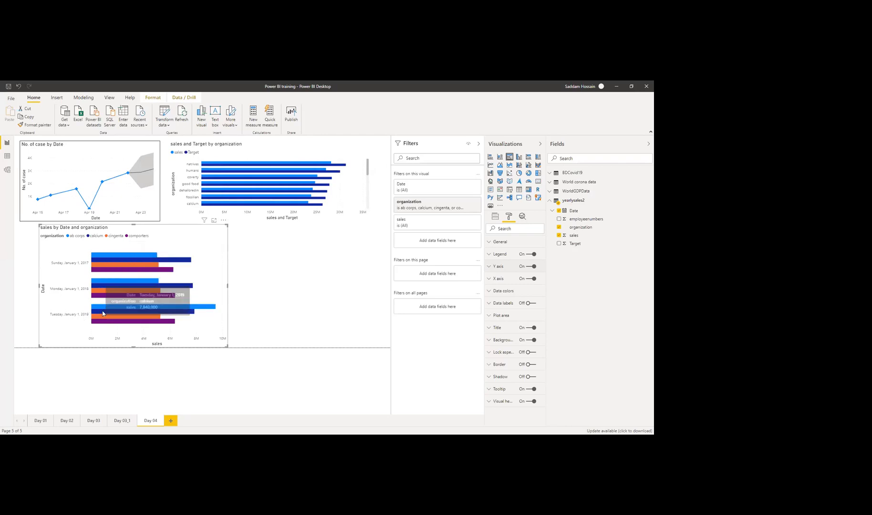
{"action": "mouse_move", "coordinate": [127, 307]}
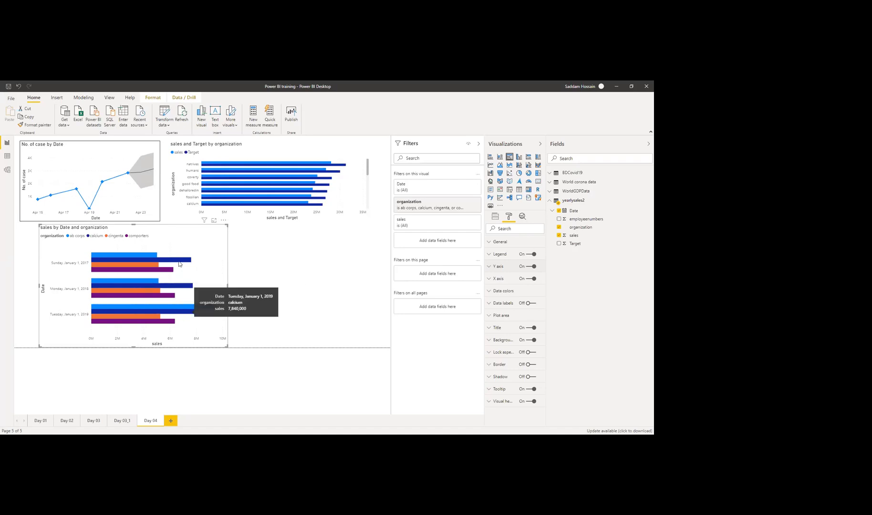
{"action": "mouse_move", "coordinate": [179, 263]}
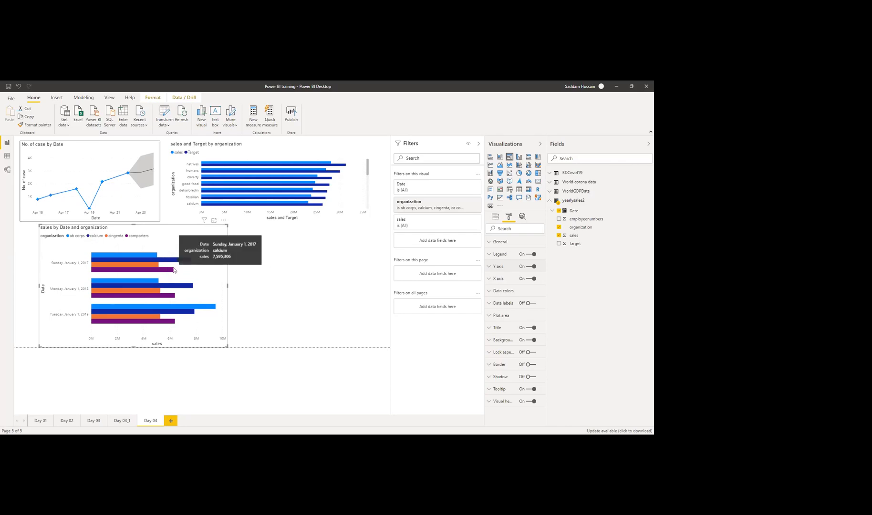
{"action": "mouse_move", "coordinate": [188, 316]}
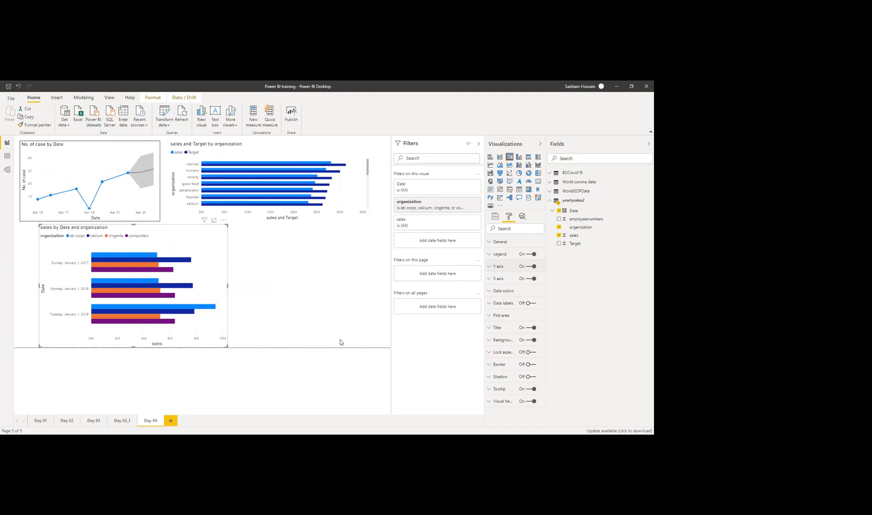
- Position the sales by Date chart directly below the line chart and narrow it to the line chart's width
{"action": "left_click_drag", "start_coordinate": [219, 270], "coordinate": [209, 269]}
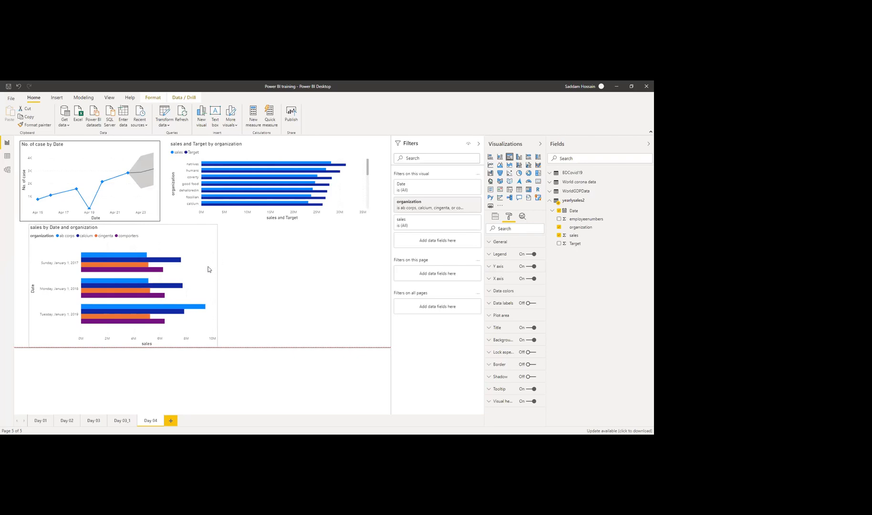
{"action": "left_click_drag", "start_coordinate": [210, 286], "coordinate": [161, 286]}
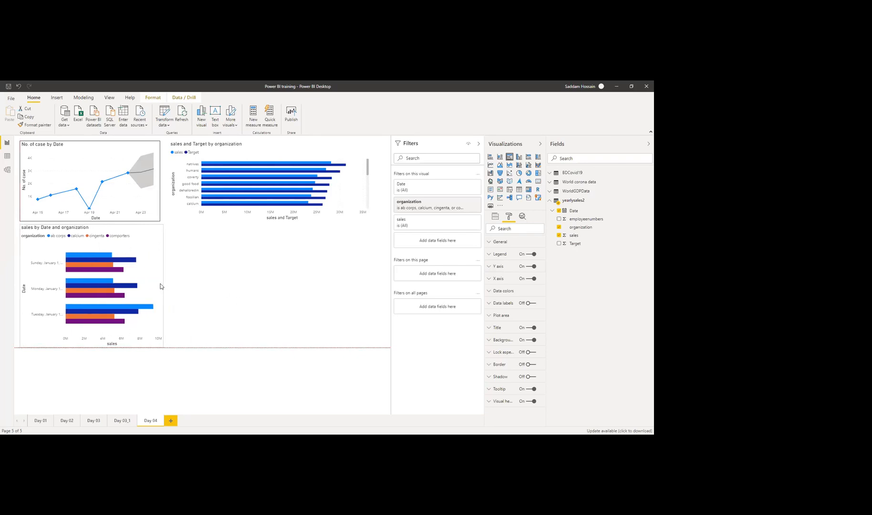
{"action": "left_click", "coordinate": [167, 286]}
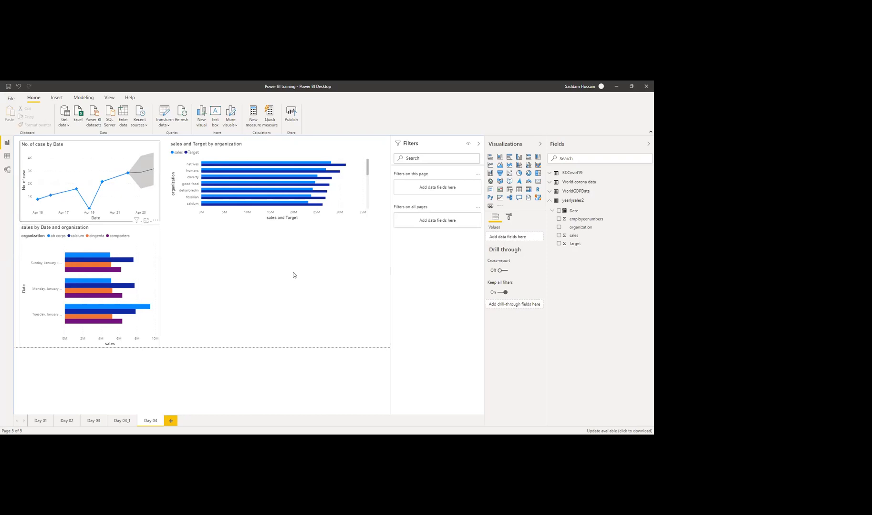
- Turn on the border of the sales by Date and organization chart
{"action": "left_click", "coordinate": [144, 273]}
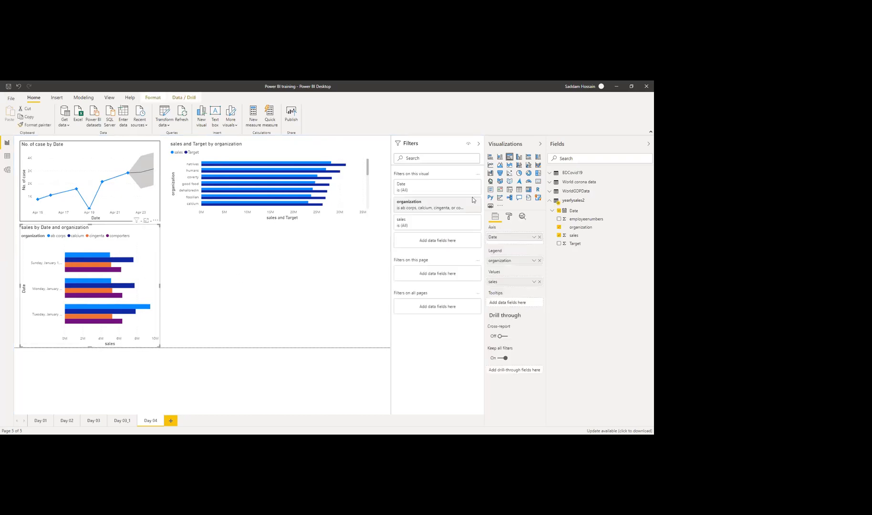
{"action": "left_click", "coordinate": [510, 218]}
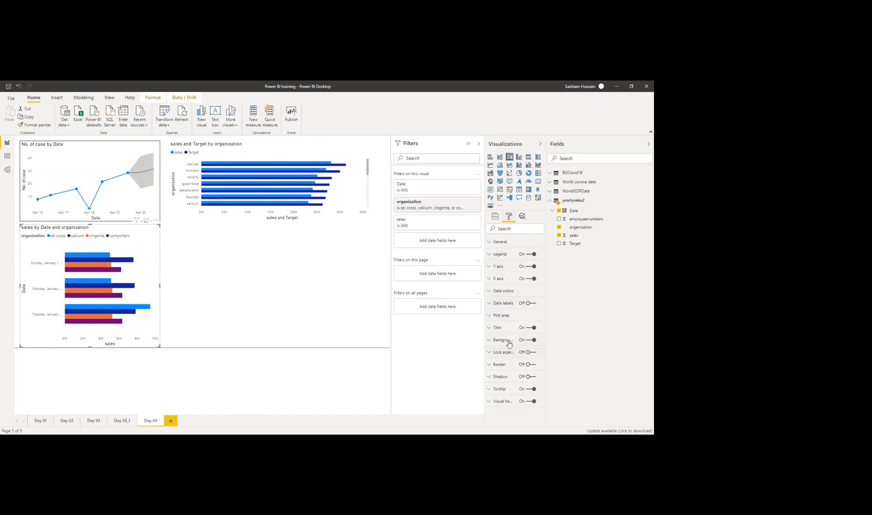
{"action": "left_click", "coordinate": [532, 365]}
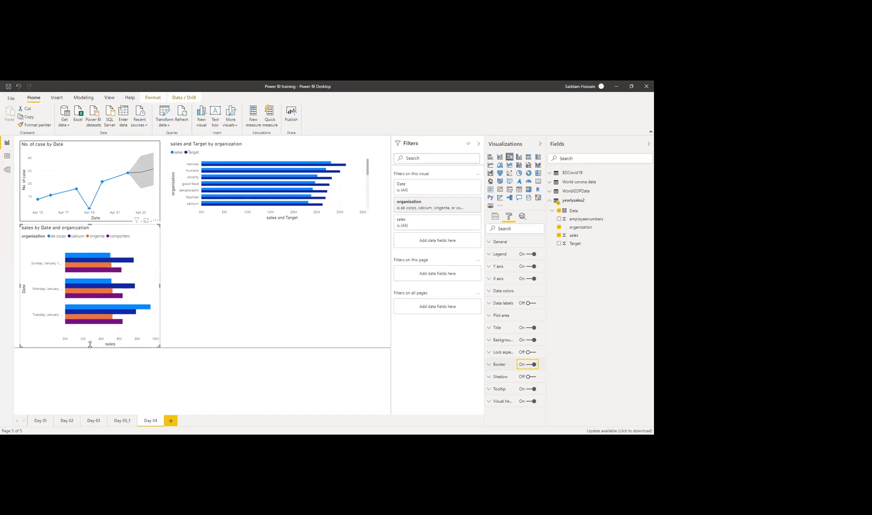
{"action": "left_click", "coordinate": [215, 302]}
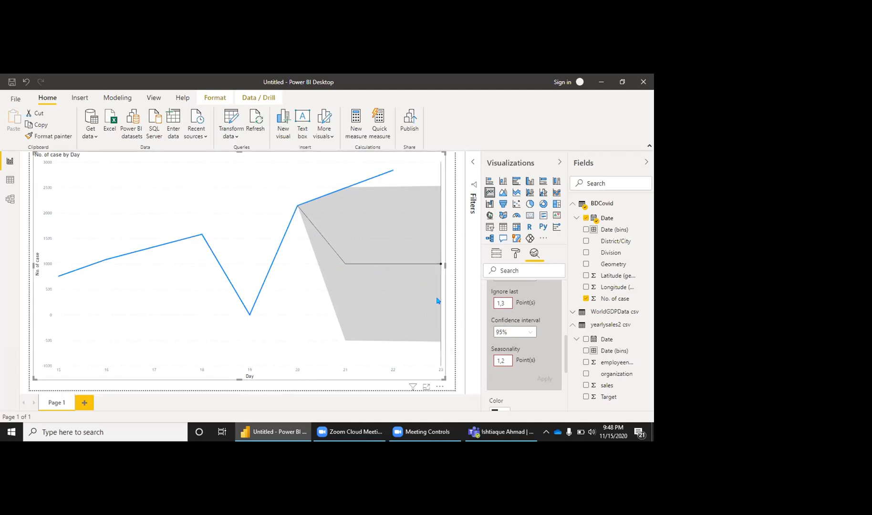
- Review the forecast settings of the No. of case by Day line chart in the Untitled report, including its Ignore last value
{"action": "scroll", "coordinate": [564, 346], "scroll_direction": "up", "scroll_amount": 2}
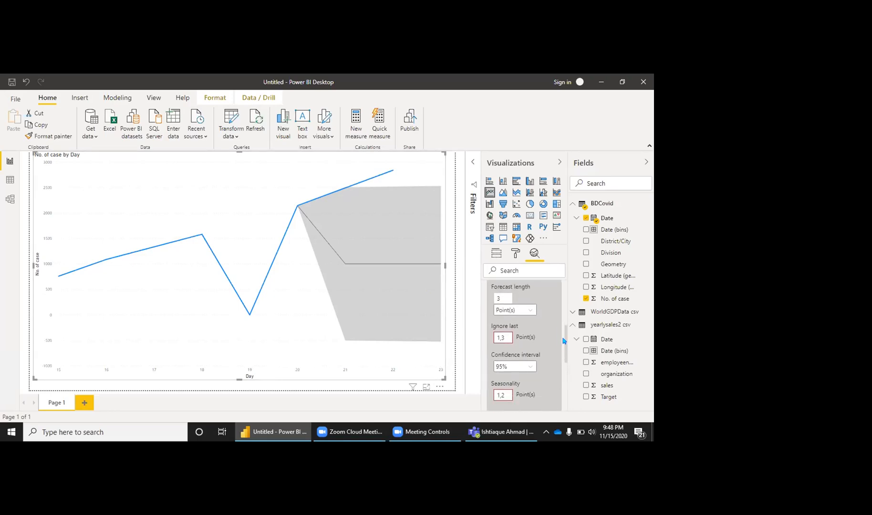
{"action": "scroll", "coordinate": [563, 342], "scroll_direction": "down", "scroll_amount": 2}
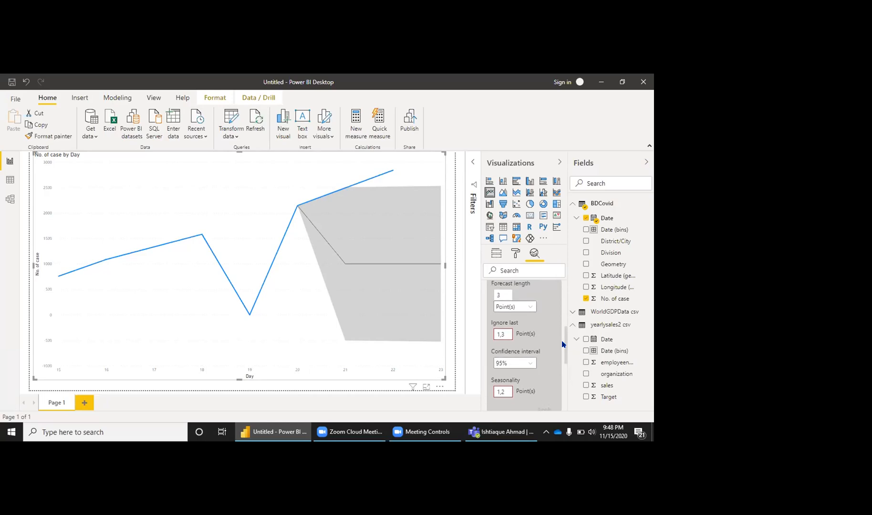
{"action": "scroll", "coordinate": [564, 342], "scroll_direction": "up", "scroll_amount": 1}
{"action": "double_click", "coordinate": [503, 334]}
{"action": "left_click", "coordinate": [508, 336]}
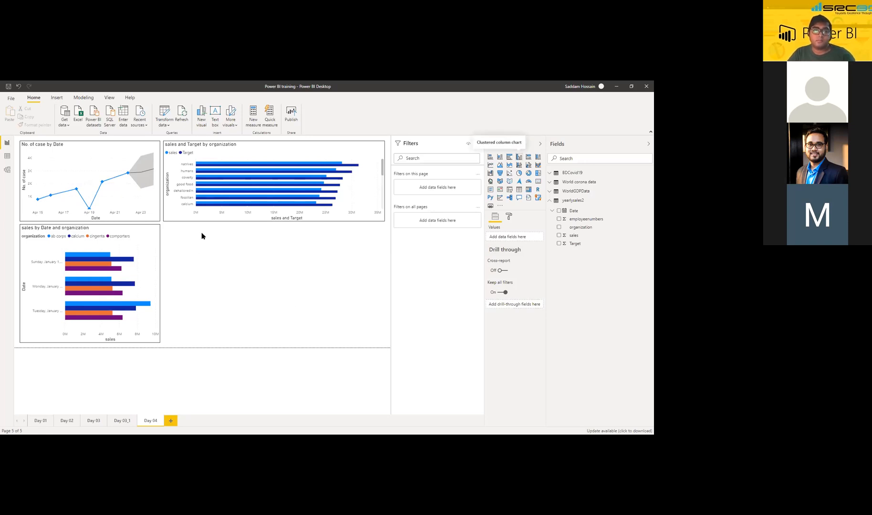
- Fill the space below the sales and Target chart with a copy of the sales by Date and organization chart, converted to a clustered column chart
{"action": "left_click", "coordinate": [519, 157]}
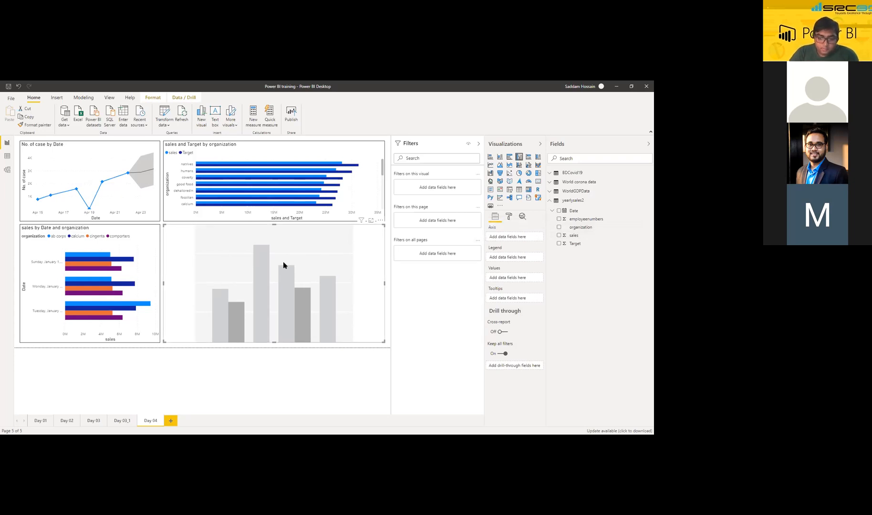
{"action": "key", "text": "Delete"}
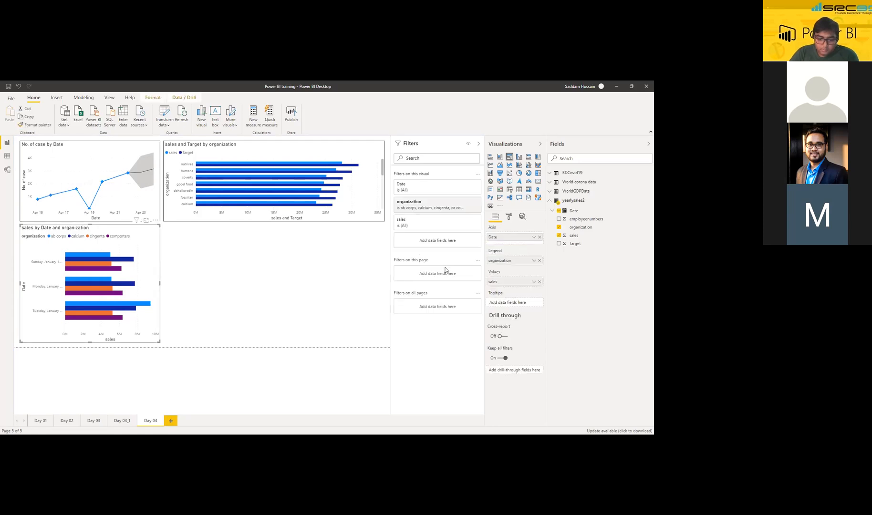
{"action": "key", "text": "ctrl+c"}
{"action": "key", "text": "ctrl+v"}
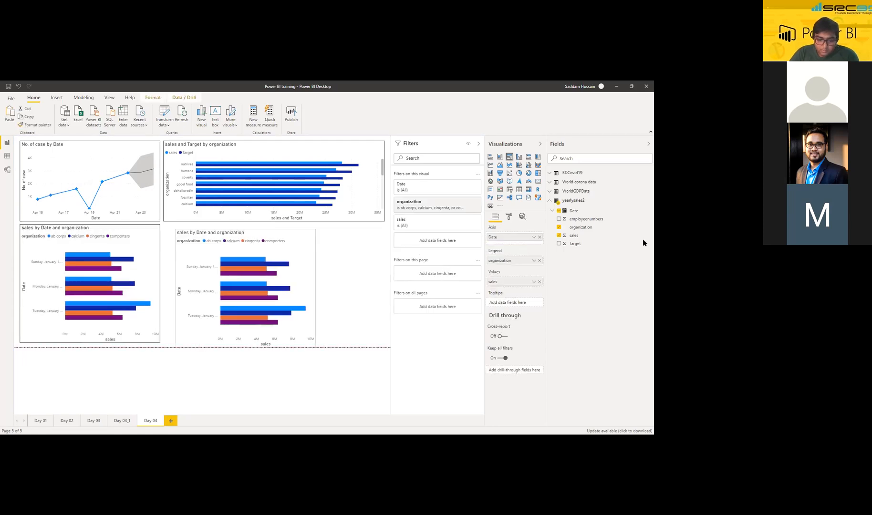
{"action": "left_click_drag", "start_coordinate": [293, 276], "coordinate": [286, 269]}
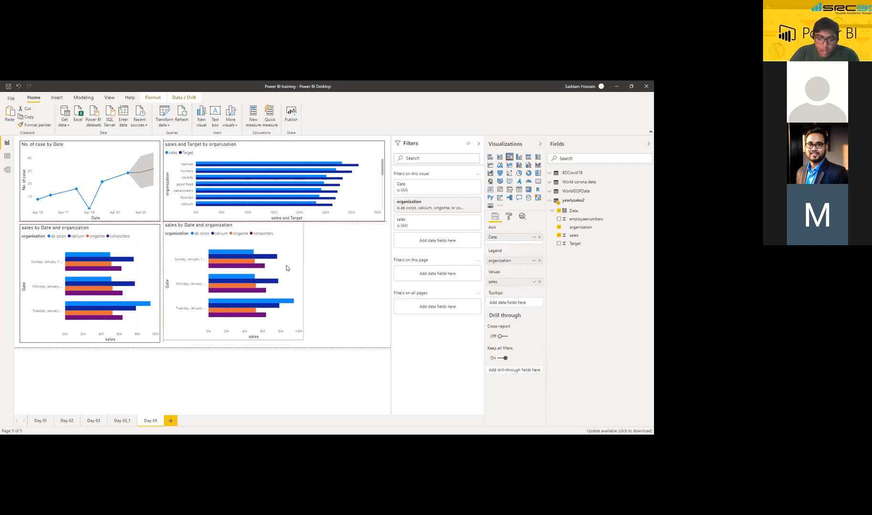
{"action": "left_click_drag", "start_coordinate": [247, 247], "coordinate": [247, 249]}
{"action": "left_click_drag", "start_coordinate": [303, 282], "coordinate": [333, 283]}
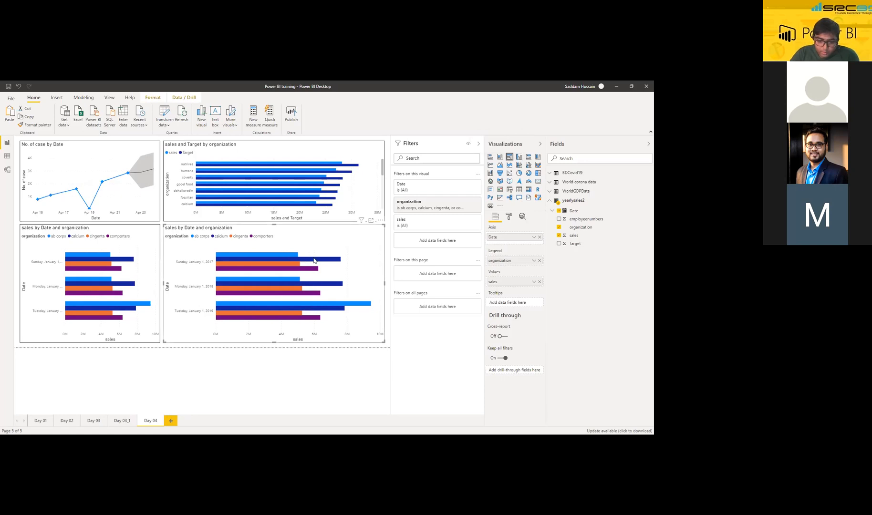
{"action": "left_click", "coordinate": [289, 242]}
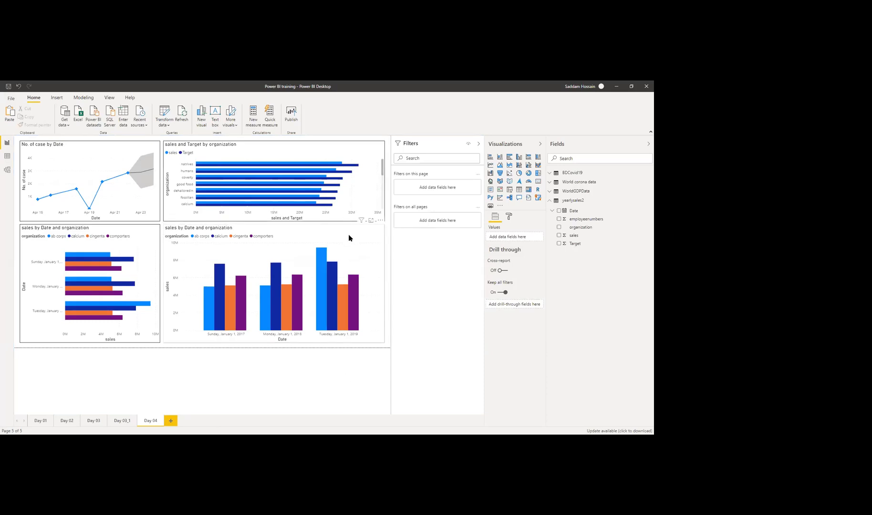
- Examine the clustered column chart's Y axis and X axis format settings, trying out a larger Minimum category width
{"action": "left_click", "coordinate": [359, 240]}
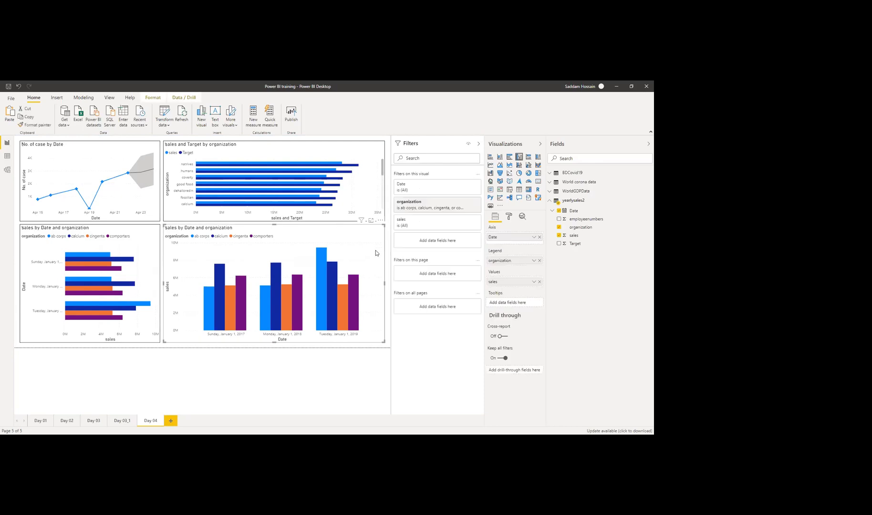
{"action": "left_click", "coordinate": [507, 217]}
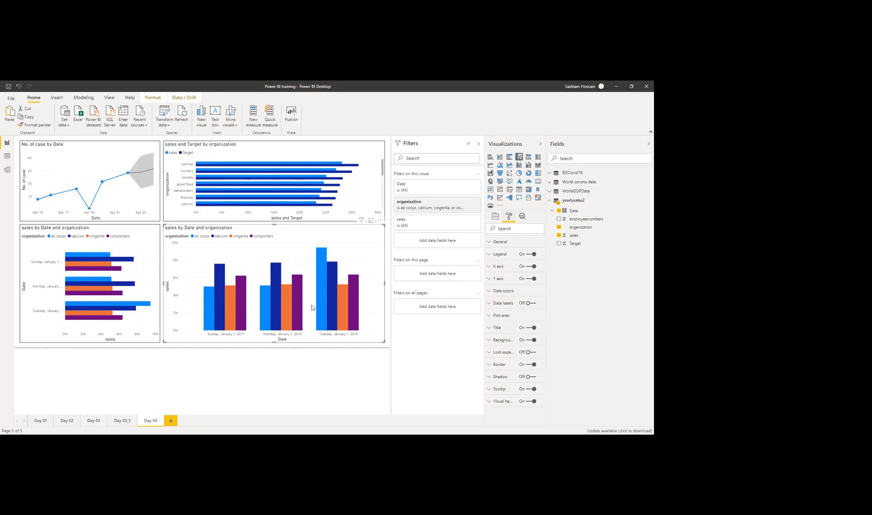
{"action": "left_click", "coordinate": [498, 280]}
{"action": "scroll", "coordinate": [498, 284], "scroll_direction": "down", "scroll_amount": 2}
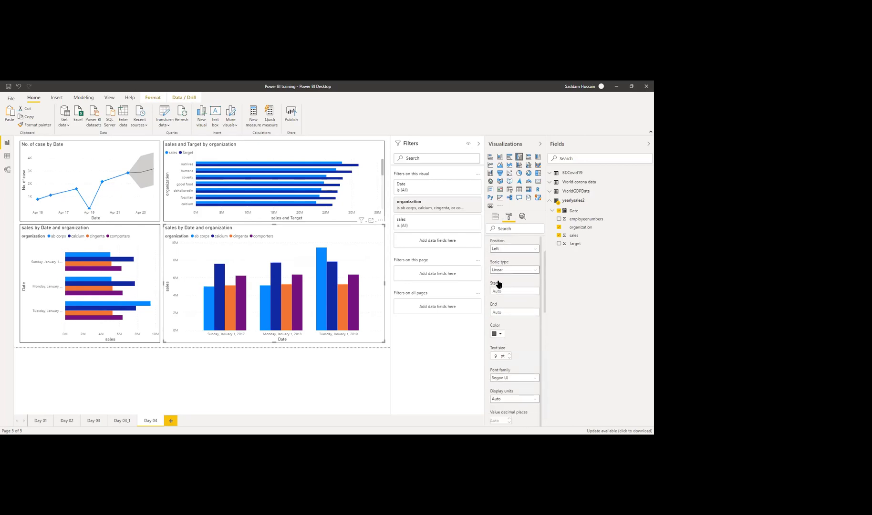
{"action": "scroll", "coordinate": [499, 284], "scroll_direction": "up", "scroll_amount": 2}
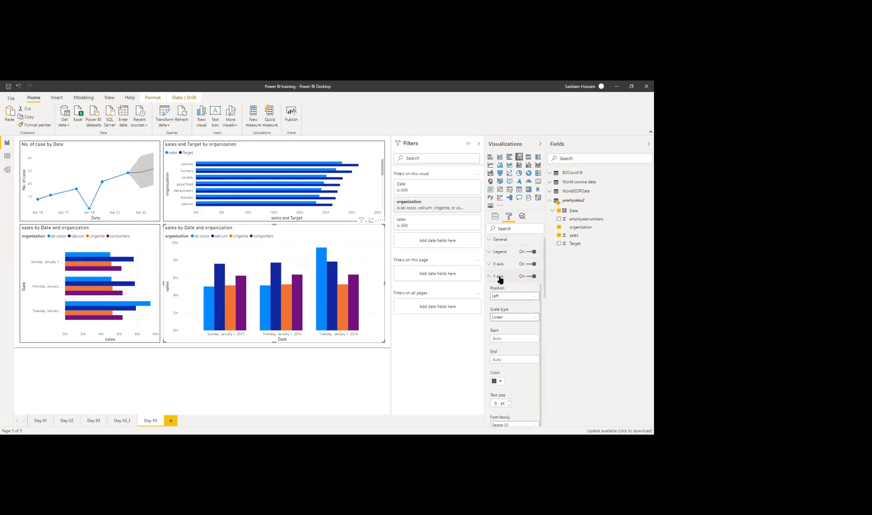
{"action": "left_click", "coordinate": [496, 284]}
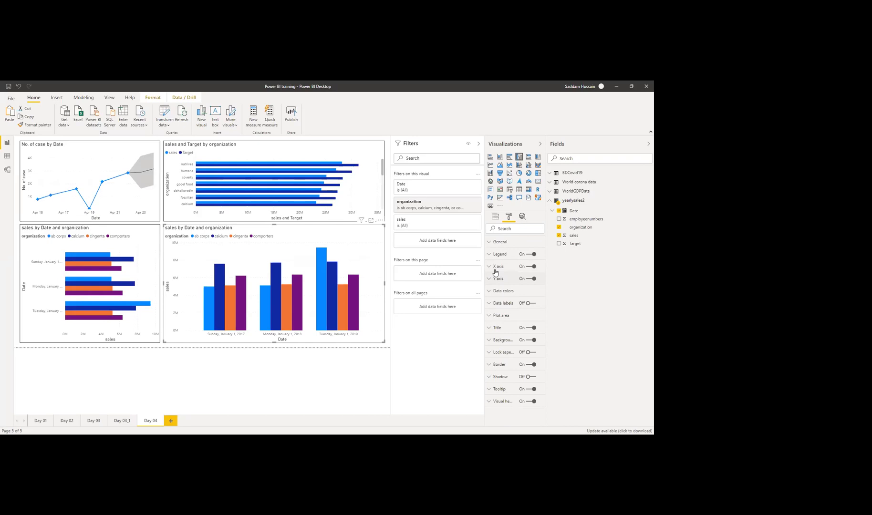
{"action": "left_click", "coordinate": [497, 270]}
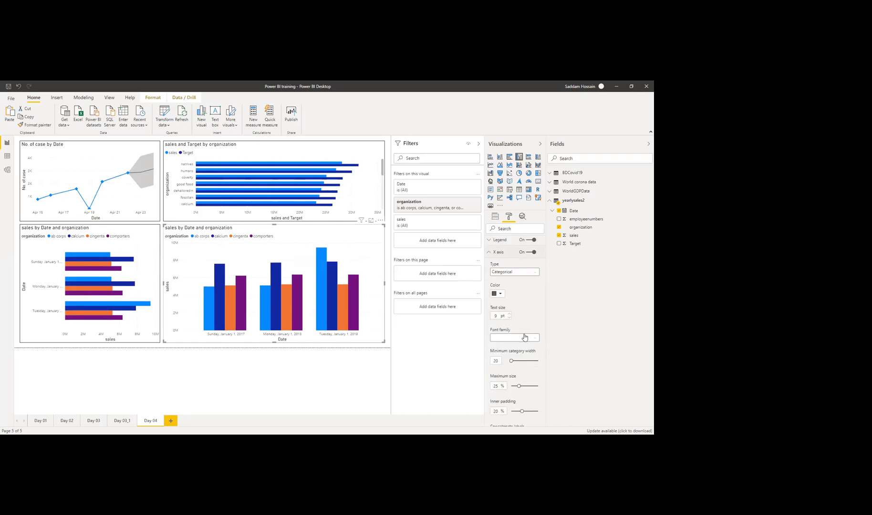
{"action": "scroll", "coordinate": [520, 315], "scroll_direction": "down", "scroll_amount": 6}
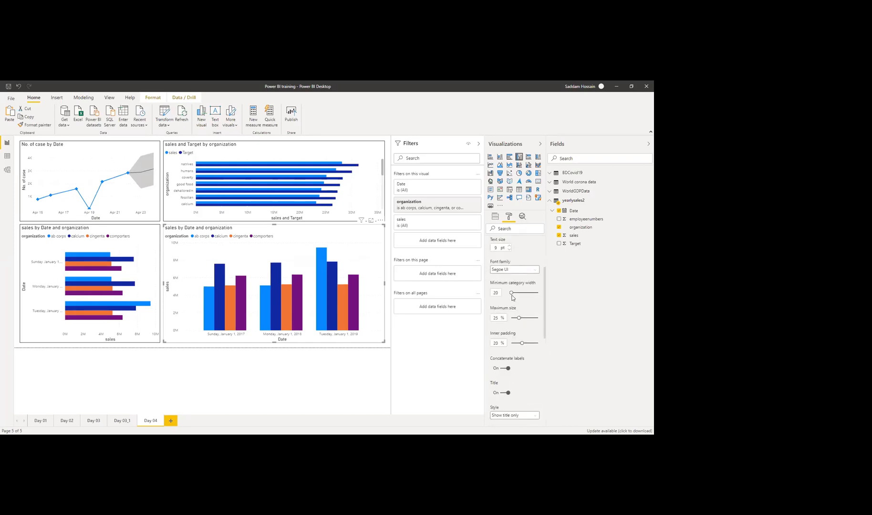
{"action": "left_click_drag", "start_coordinate": [511, 293], "coordinate": [523, 293]}
{"action": "left_click_drag", "start_coordinate": [524, 293], "coordinate": [529, 319]}
{"action": "left_click", "coordinate": [495, 217]}
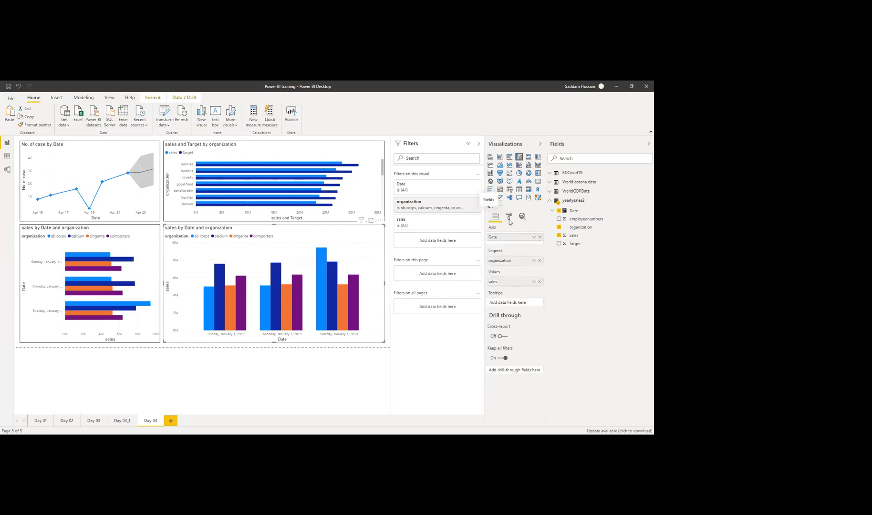
{"action": "left_click", "coordinate": [508, 218]}
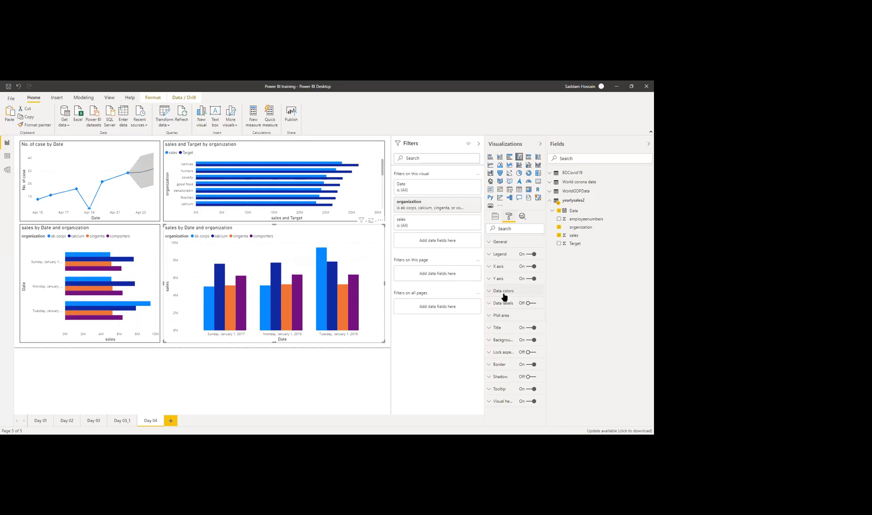
{"action": "left_click", "coordinate": [268, 364]}
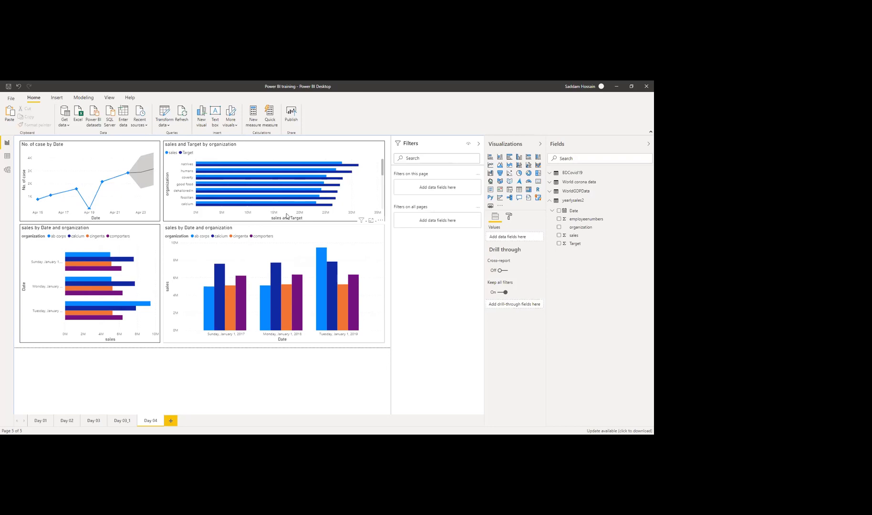
- Turn on data labels for the sales by Date and organization clustered column chart
{"action": "left_click", "coordinate": [285, 235]}
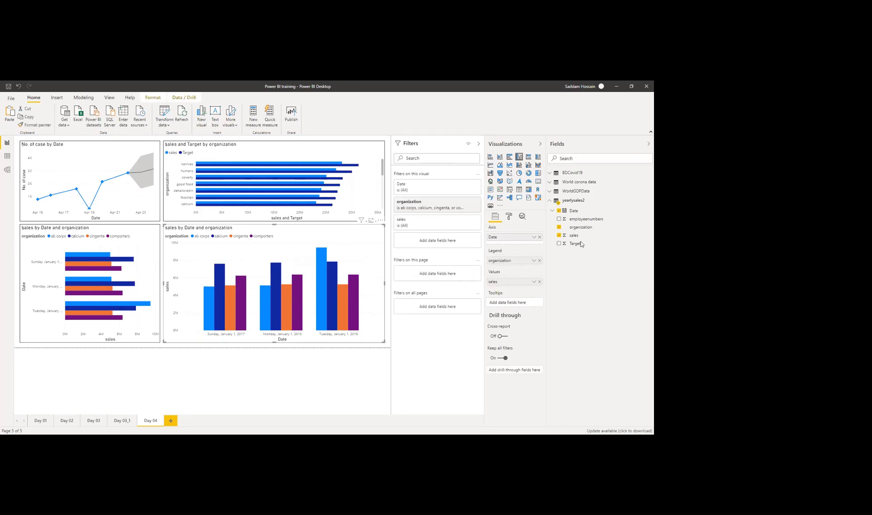
{"action": "left_click", "coordinate": [509, 216]}
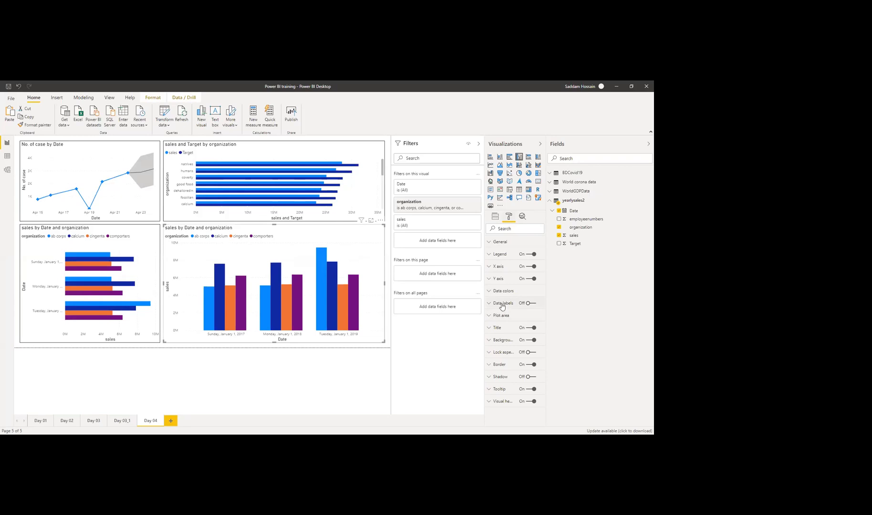
{"action": "left_click", "coordinate": [530, 303]}
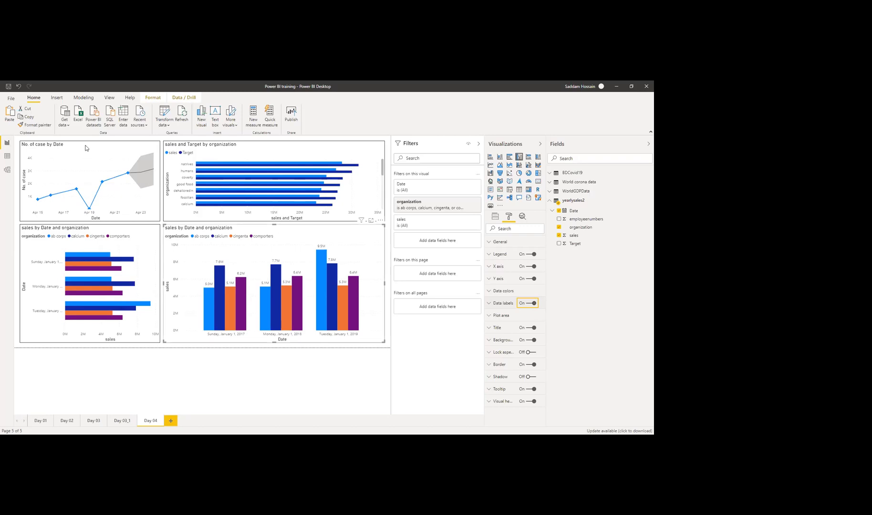
- Turn on data labels for the No. of case by Date line chart
{"action": "left_click", "coordinate": [100, 159]}
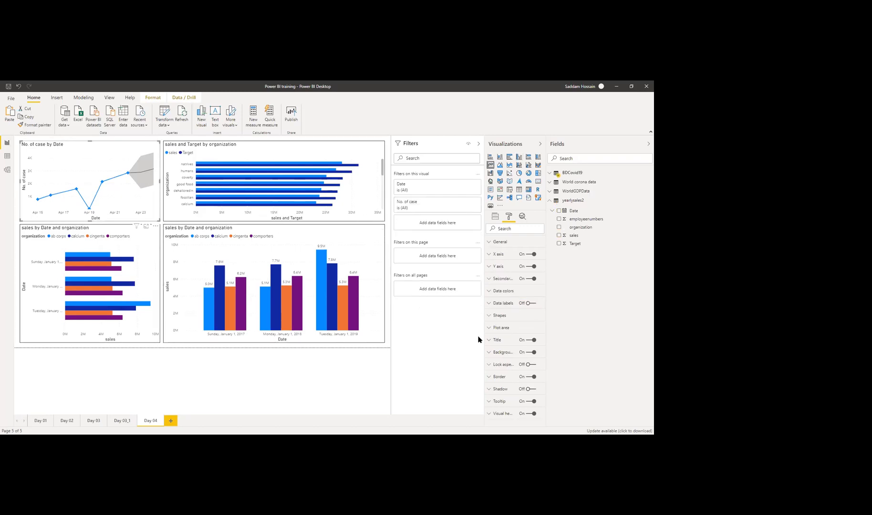
{"action": "left_click", "coordinate": [529, 303]}
{"action": "left_click", "coordinate": [263, 374]}
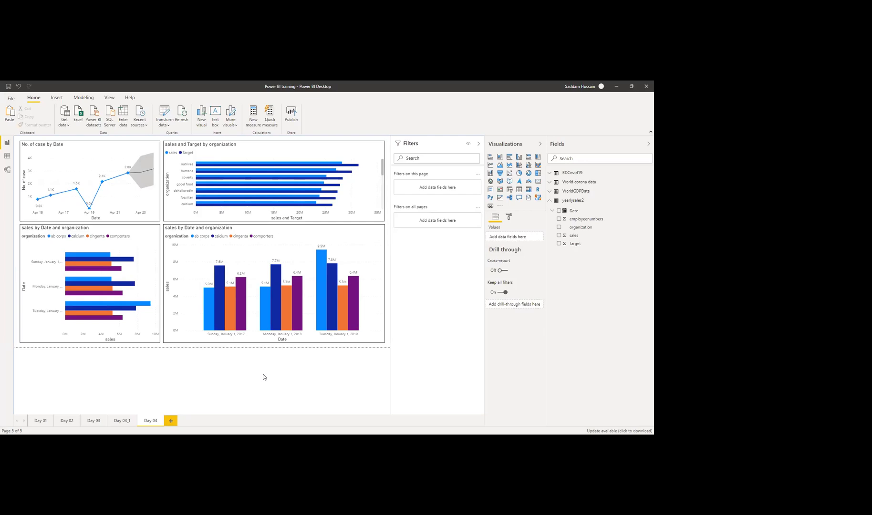
- Turn on data labels for the sales and Target by organization bar chart
{"action": "left_click", "coordinate": [326, 154]}
{"action": "left_click", "coordinate": [509, 217]}
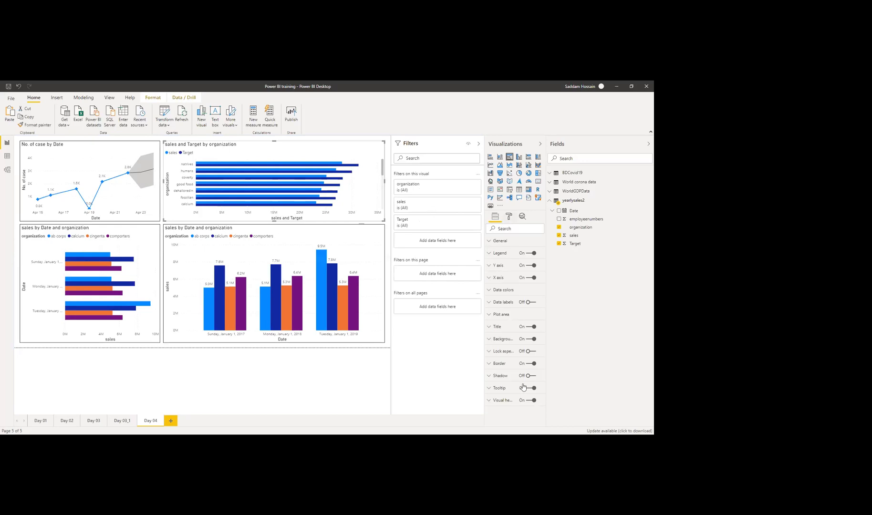
{"action": "left_click", "coordinate": [527, 304]}
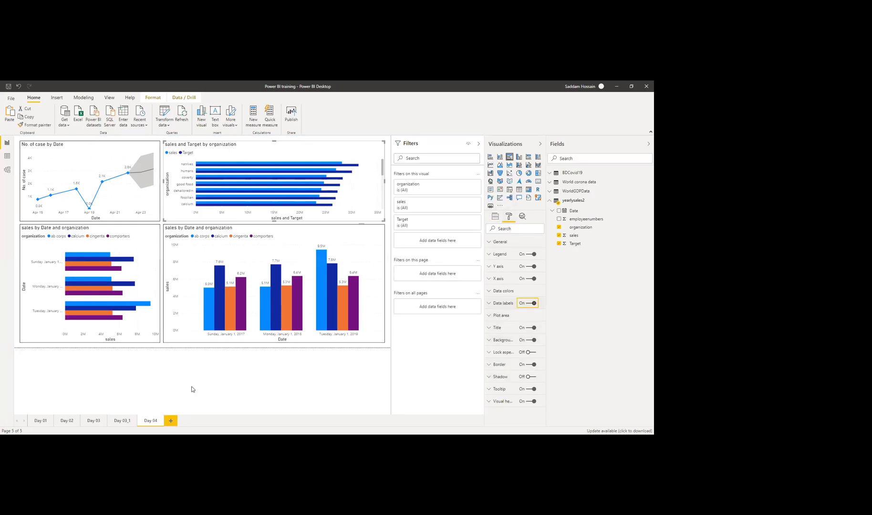
{"action": "left_click", "coordinate": [207, 377]}
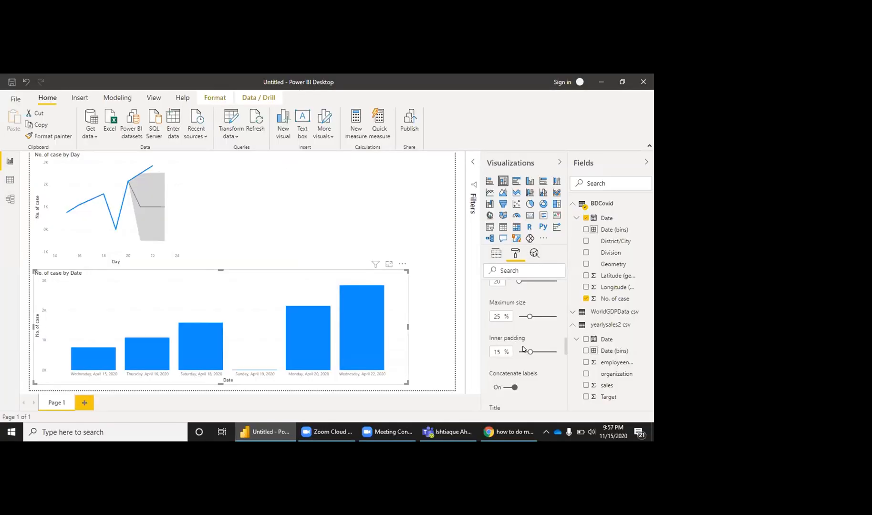
- In the Untitled report, try Inner padding values of 0%, 29% and 41% on the No. of case by Date column chart, ending at 28%
{"action": "left_click_drag", "start_coordinate": [526, 350], "coordinate": [519, 352]}
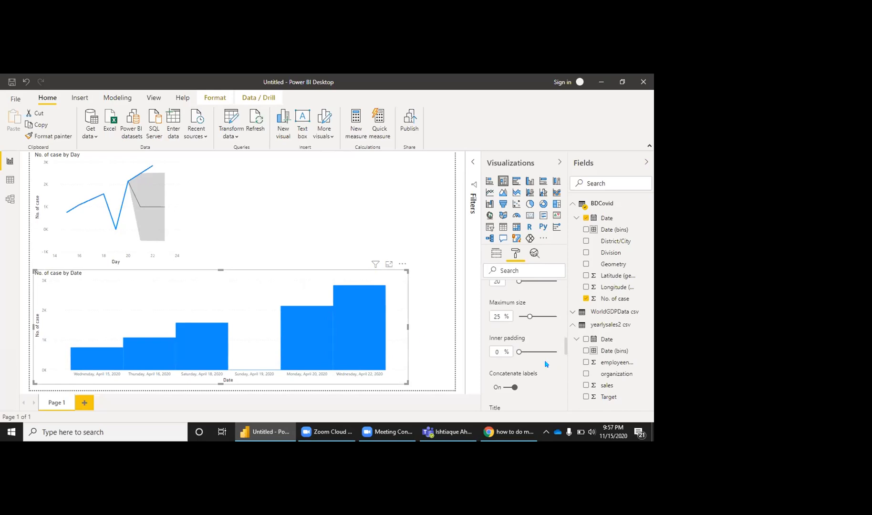
{"action": "left_click_drag", "start_coordinate": [519, 351], "coordinate": [538, 351]}
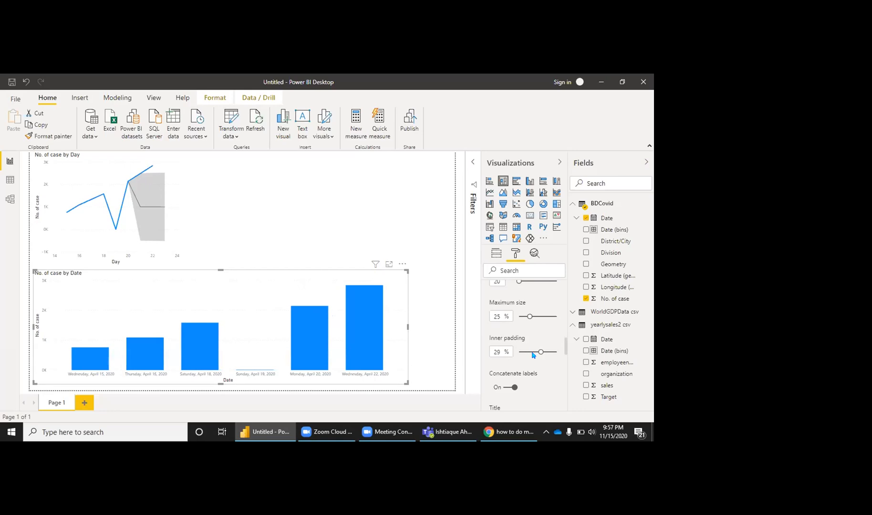
{"action": "left_click_drag", "start_coordinate": [540, 350], "coordinate": [550, 351]}
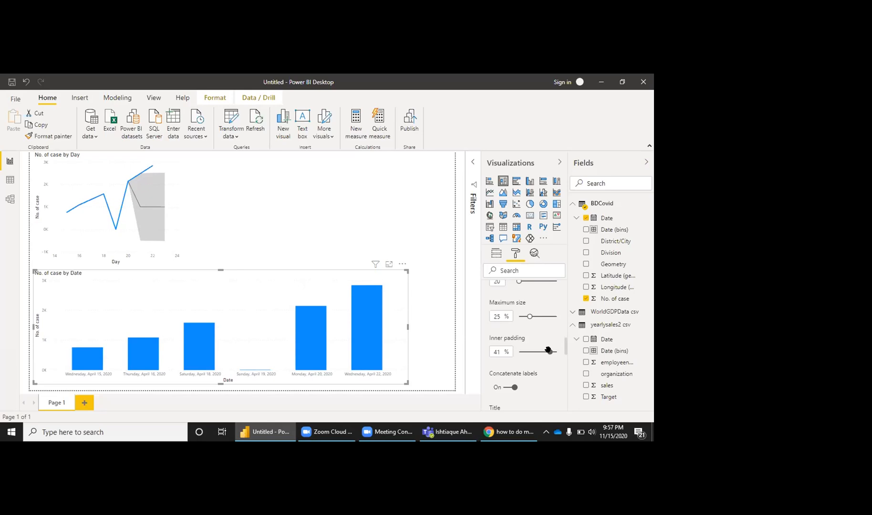
{"action": "left_click_drag", "start_coordinate": [549, 351], "coordinate": [537, 350]}
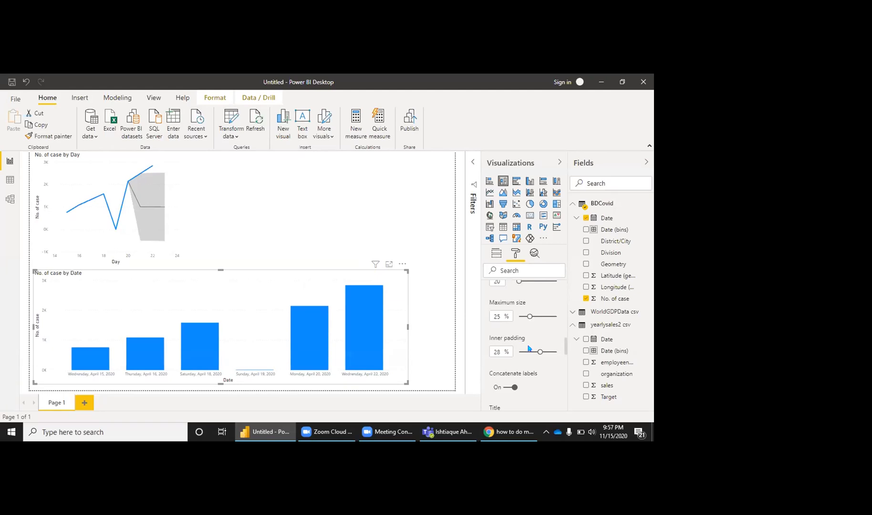
{"action": "scroll", "coordinate": [529, 343], "scroll_direction": "up", "scroll_amount": 3}
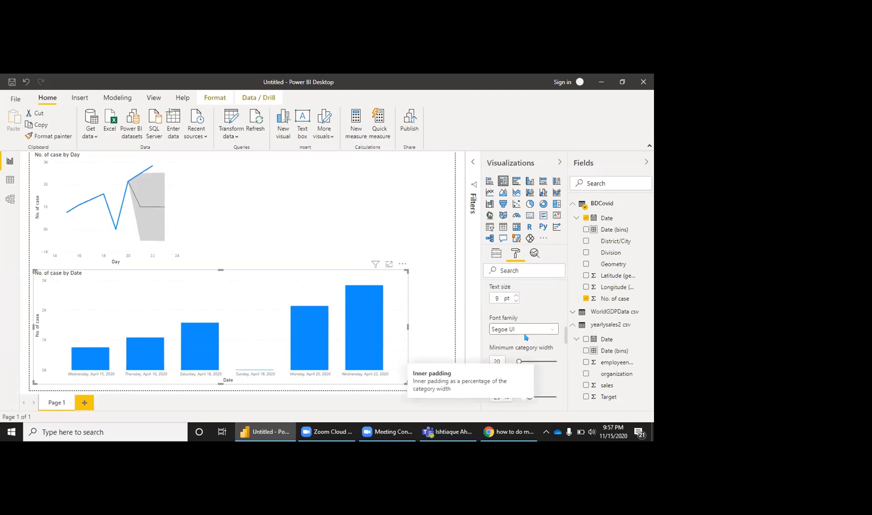
{"action": "scroll", "coordinate": [525, 337], "scroll_direction": "up", "scroll_amount": 2}
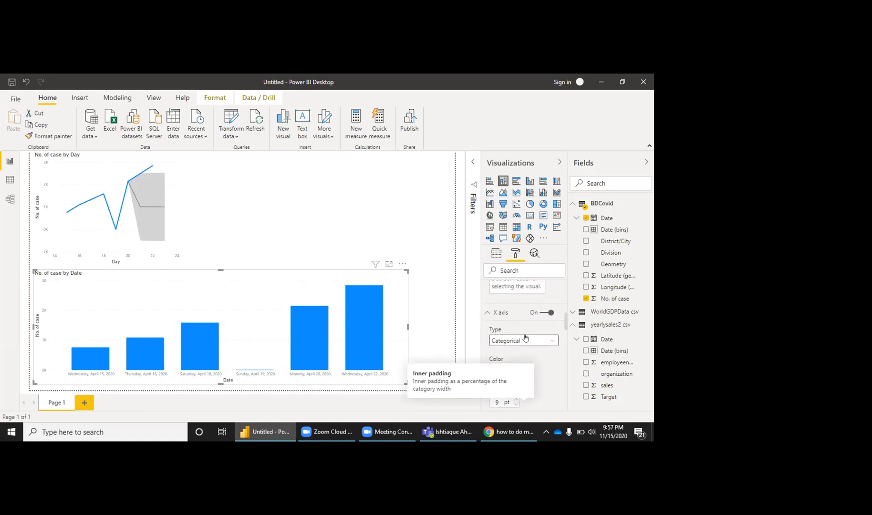
{"action": "scroll", "coordinate": [525, 337], "scroll_direction": "up", "scroll_amount": 2}
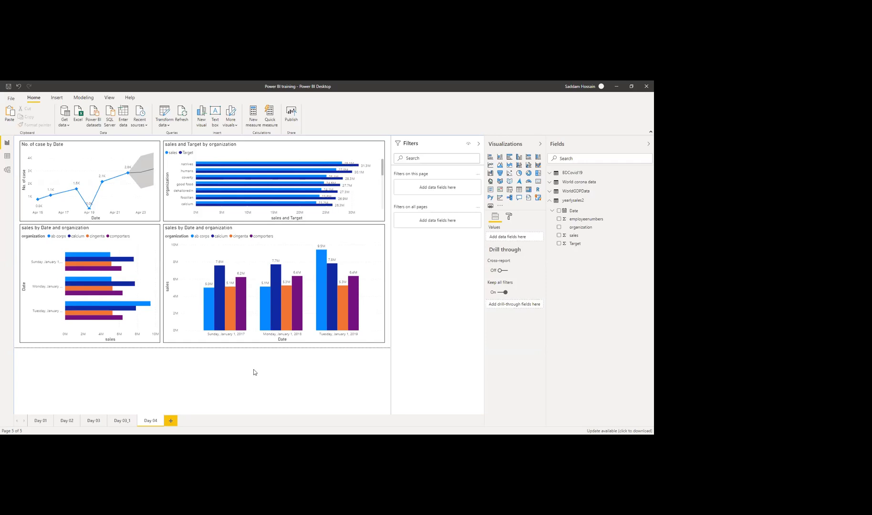
- In the Power BI training report, add a new page and name it Day 04_1
{"action": "right_click", "coordinate": [177, 420]}
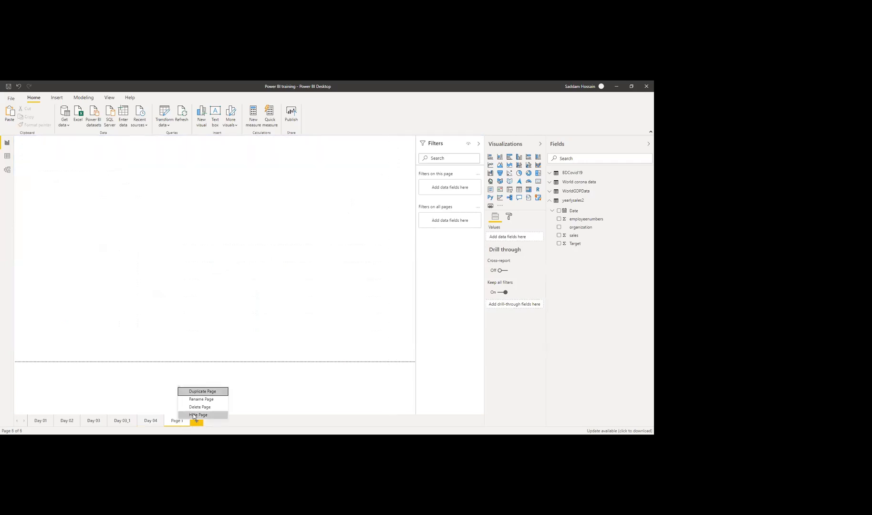
{"action": "left_click", "coordinate": [201, 399]}
{"action": "type", "text": "Day 0"}
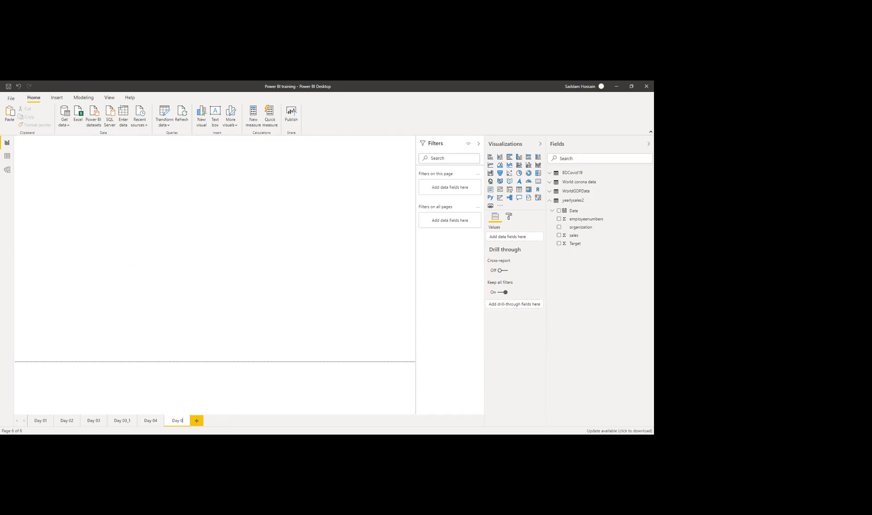
{"action": "type", "text": "4_1"}
{"action": "key", "text": "Return"}
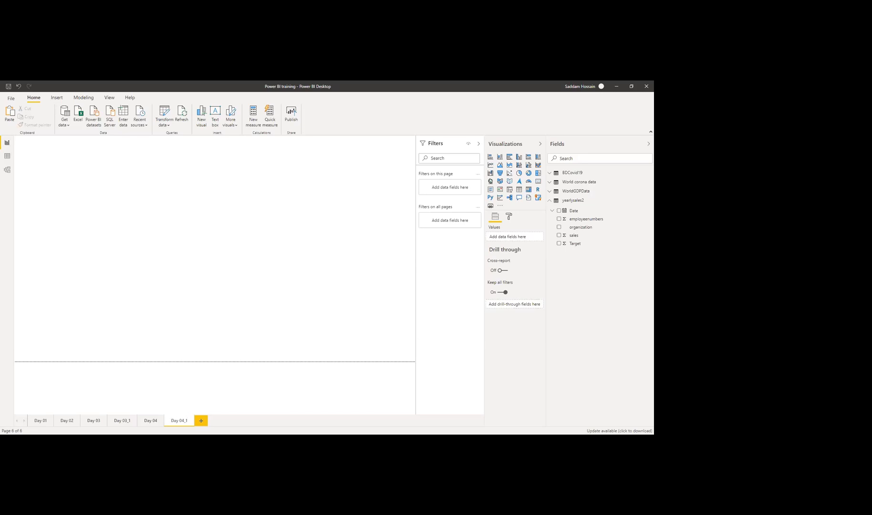
- Add a treemap with organization as Group and sales as Values, enlarged to about half the page width and nearly its full height
{"action": "left_click", "coordinate": [538, 173]}
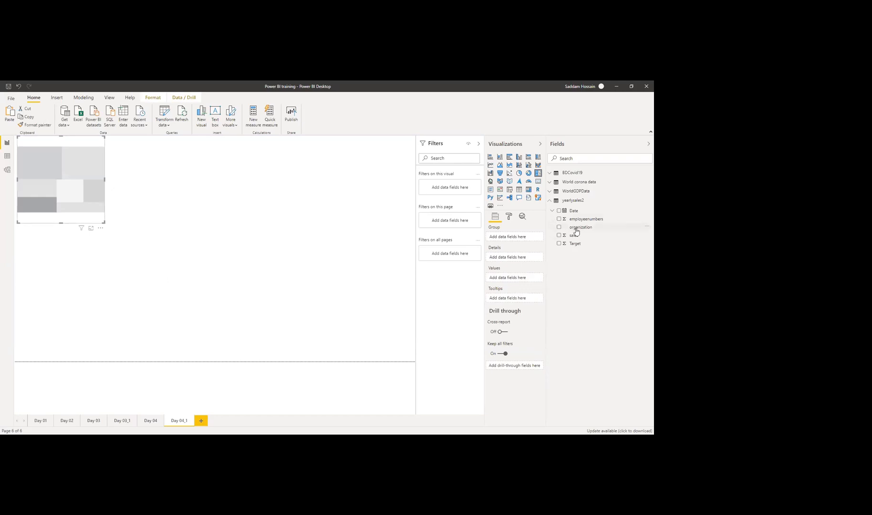
{"action": "left_click_drag", "start_coordinate": [105, 183], "coordinate": [185, 178]}
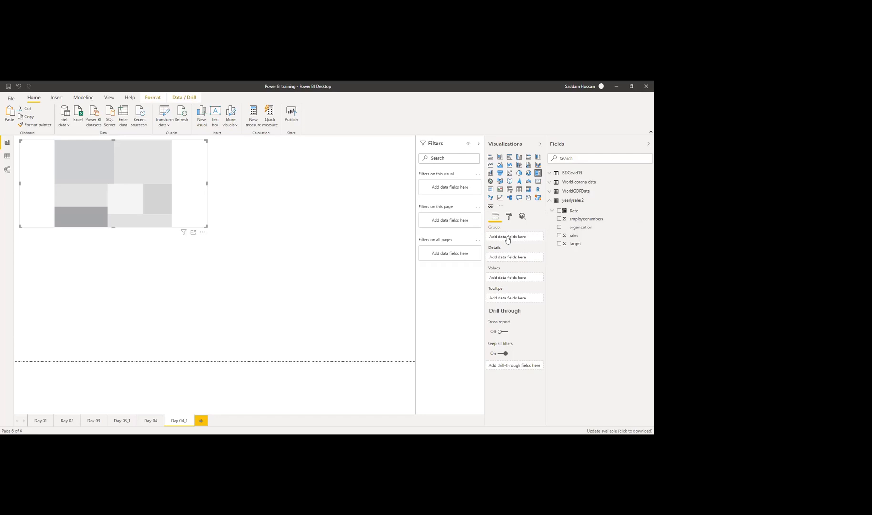
{"action": "left_click_drag", "start_coordinate": [508, 240], "coordinate": [508, 239]}
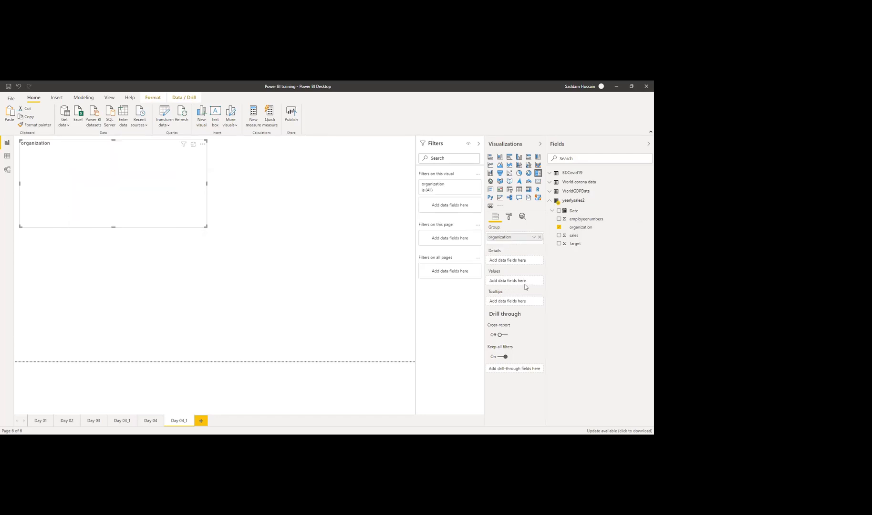
{"action": "left_click_drag", "start_coordinate": [574, 236], "coordinate": [509, 282]}
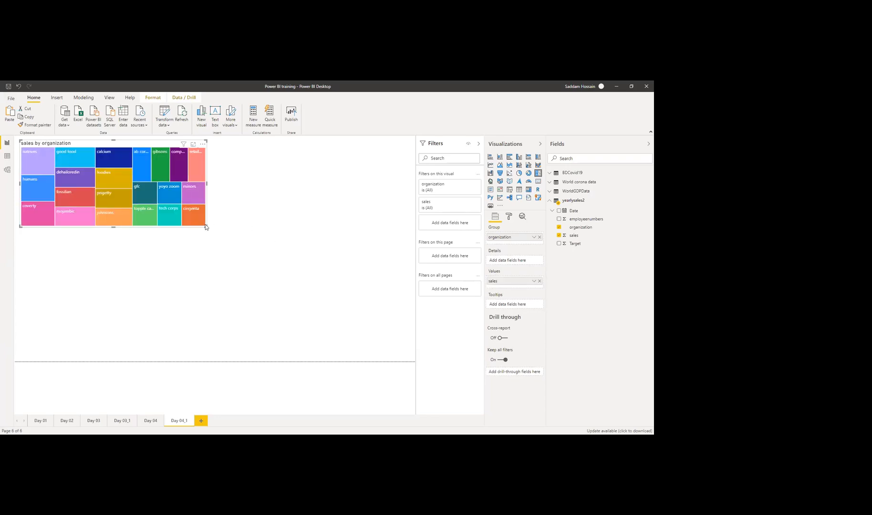
{"action": "left_click_drag", "start_coordinate": [206, 227], "coordinate": [209, 354]}
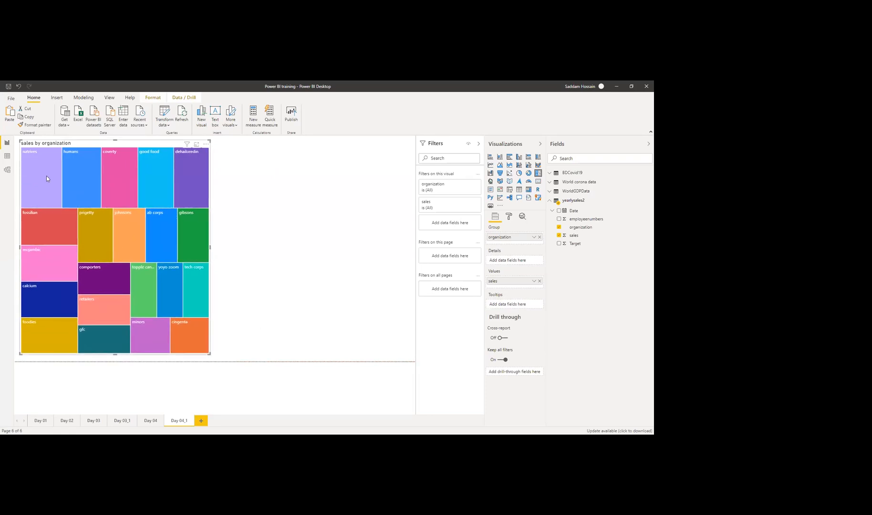
- Inspect the sales tooltips of individual organizations in the treemap, including gfc and coverty
{"action": "mouse_move", "coordinate": [47, 177]}
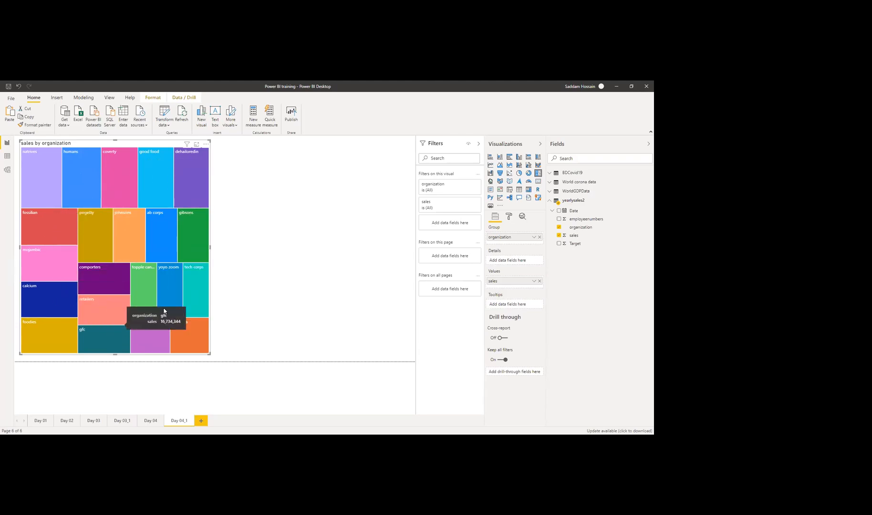
{"action": "left_click", "coordinate": [253, 283]}
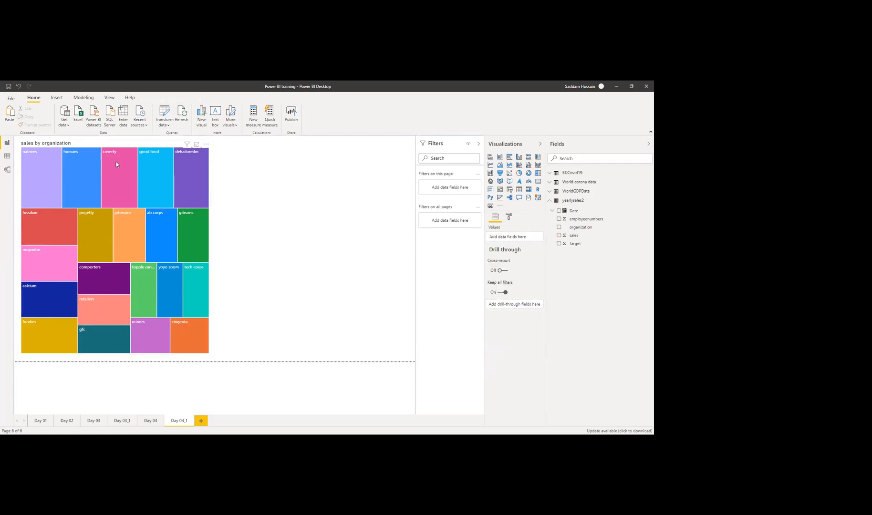
{"action": "mouse_move", "coordinate": [116, 157]}
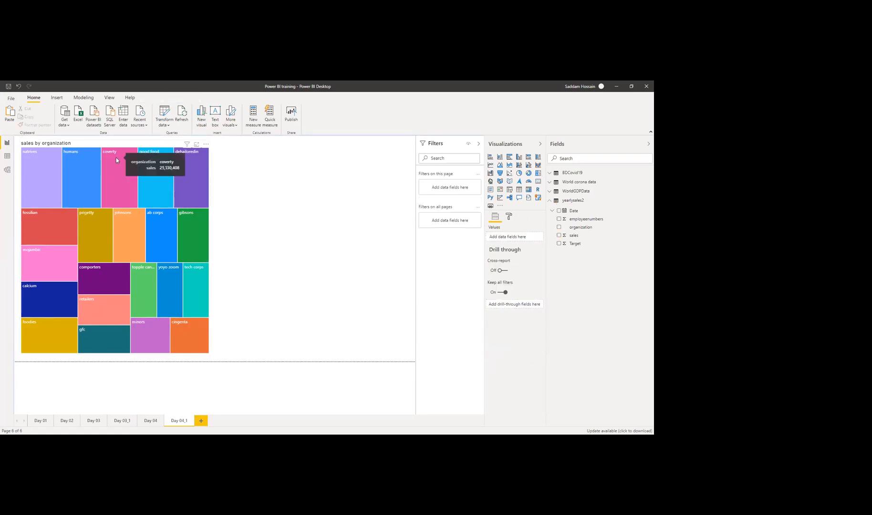
{"action": "left_click", "coordinate": [146, 146]}
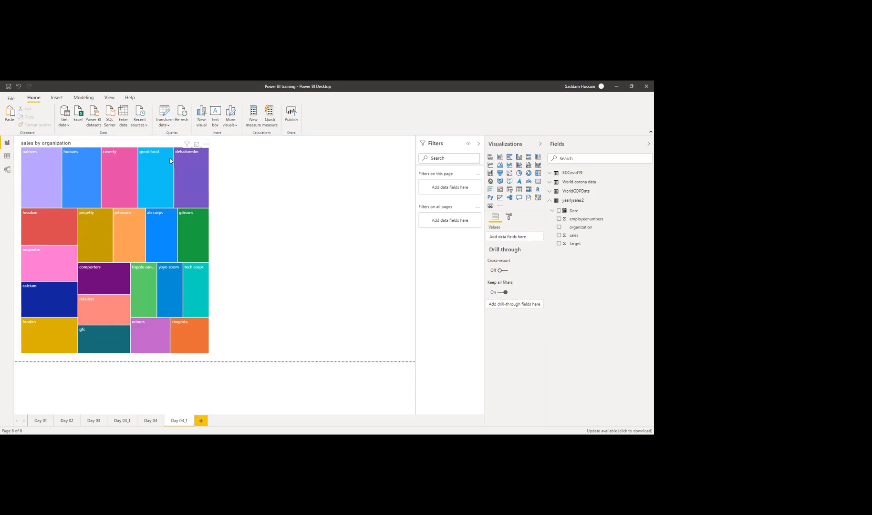
- Examine the treemap's General and Data colors formatting options
{"action": "left_click", "coordinate": [509, 218]}
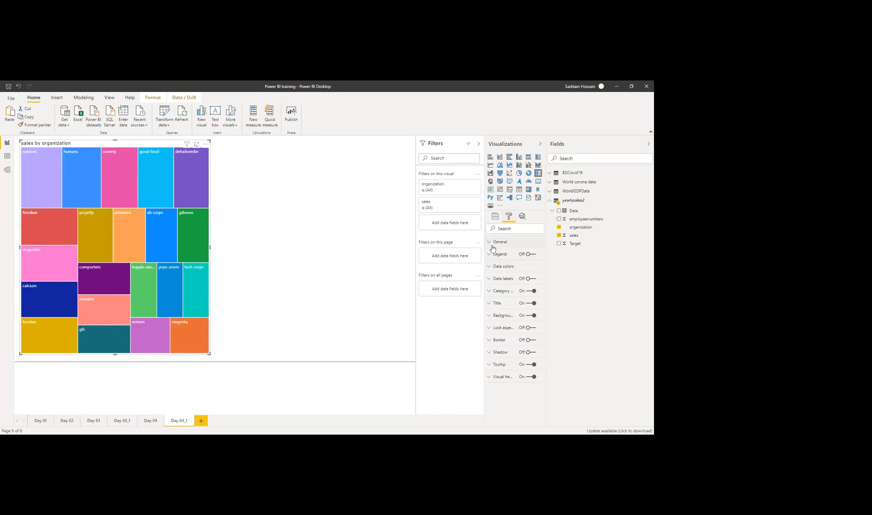
{"action": "left_click", "coordinate": [492, 246]}
{"action": "left_click", "coordinate": [492, 246]}
{"action": "left_click", "coordinate": [500, 267]}
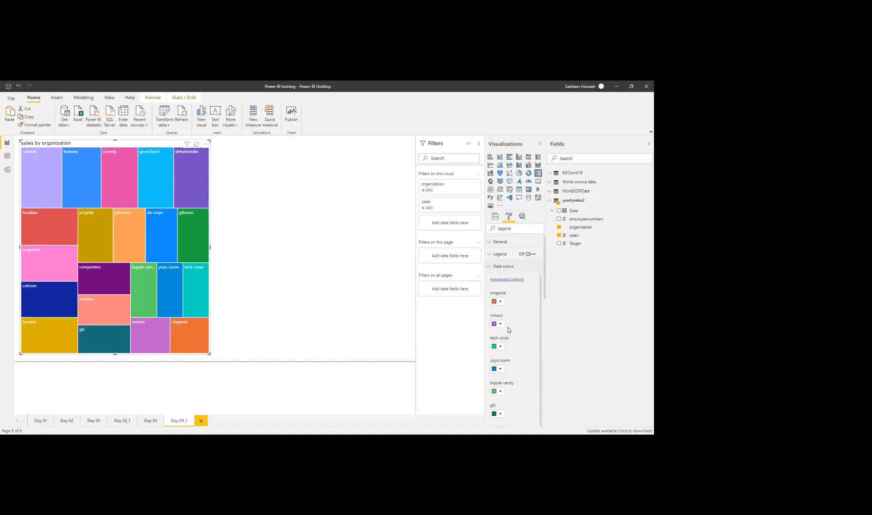
{"action": "left_click", "coordinate": [509, 267]}
- Try the treemap's legend and category labels switched on and off
{"action": "left_click", "coordinate": [528, 255]}
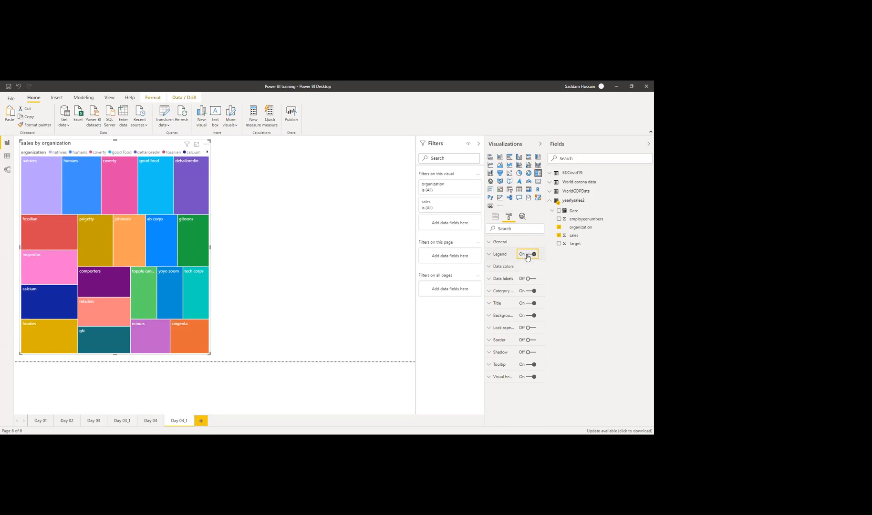
{"action": "left_click", "coordinate": [527, 255]}
{"action": "left_click", "coordinate": [503, 291]}
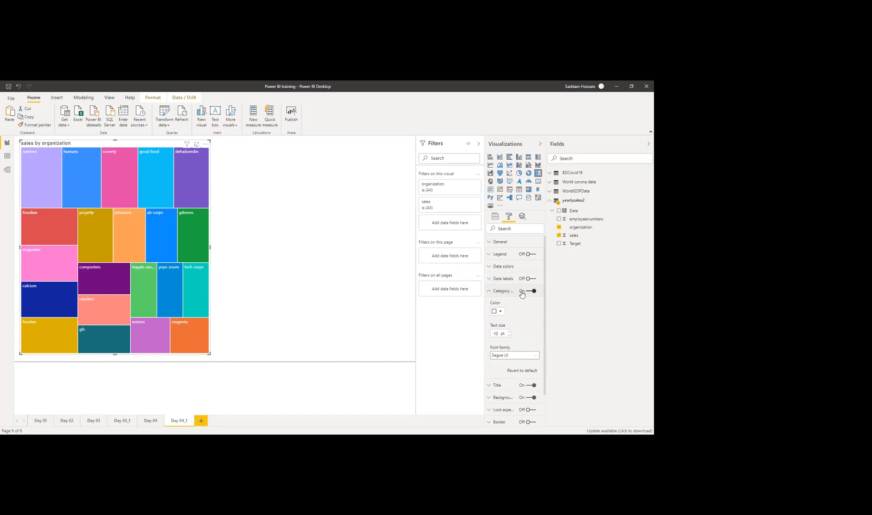
{"action": "left_click", "coordinate": [523, 293]}
{"action": "left_click", "coordinate": [524, 293]}
{"action": "left_click", "coordinate": [502, 293]}
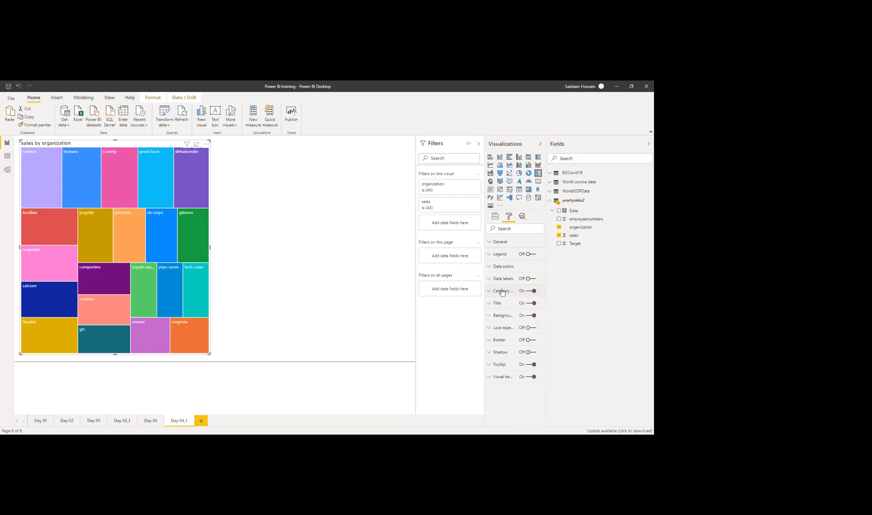
{"action": "left_click", "coordinate": [378, 304]}
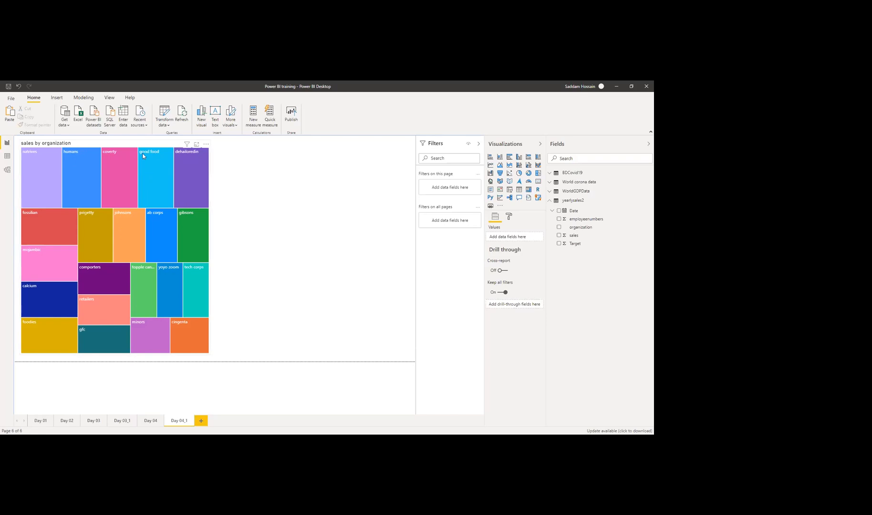
- Try a shorter height for the treemap, and restore it to nearly the full page height
{"action": "left_click_drag", "start_coordinate": [119, 353], "coordinate": [119, 319]}
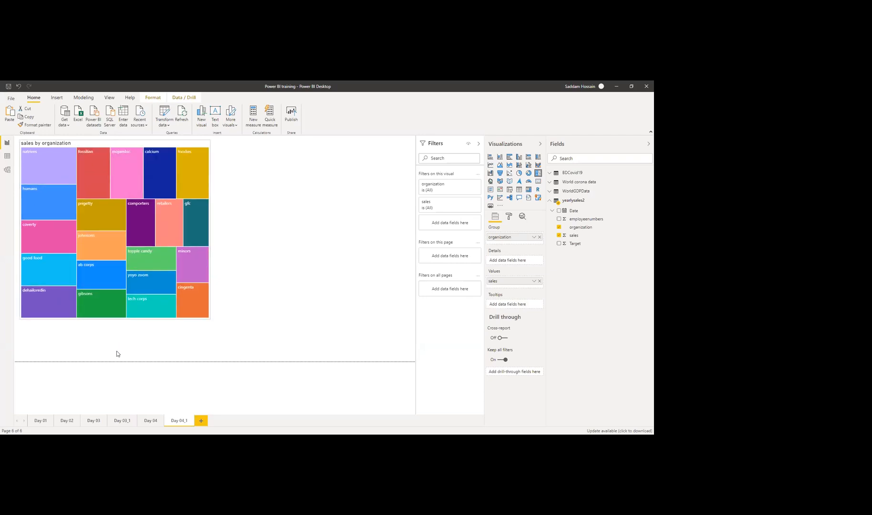
{"action": "left_click_drag", "start_coordinate": [116, 353], "coordinate": [117, 353]}
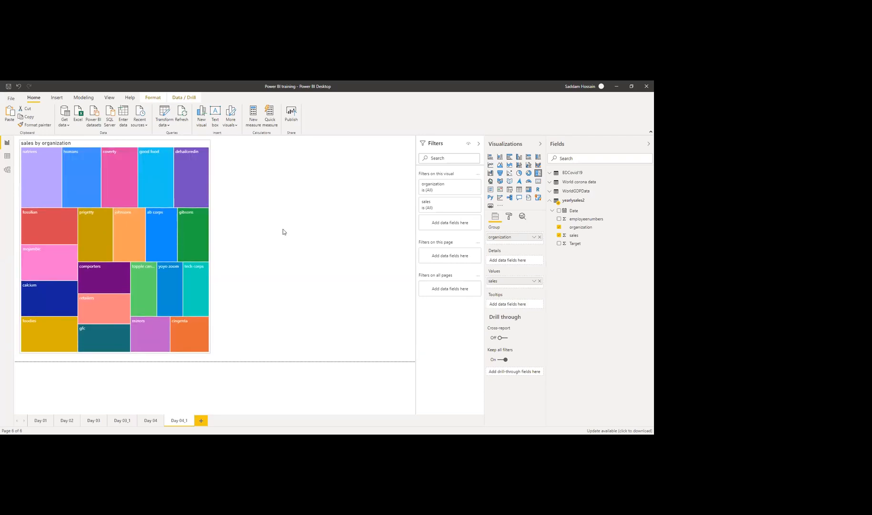
{"action": "key", "text": "Escape"}
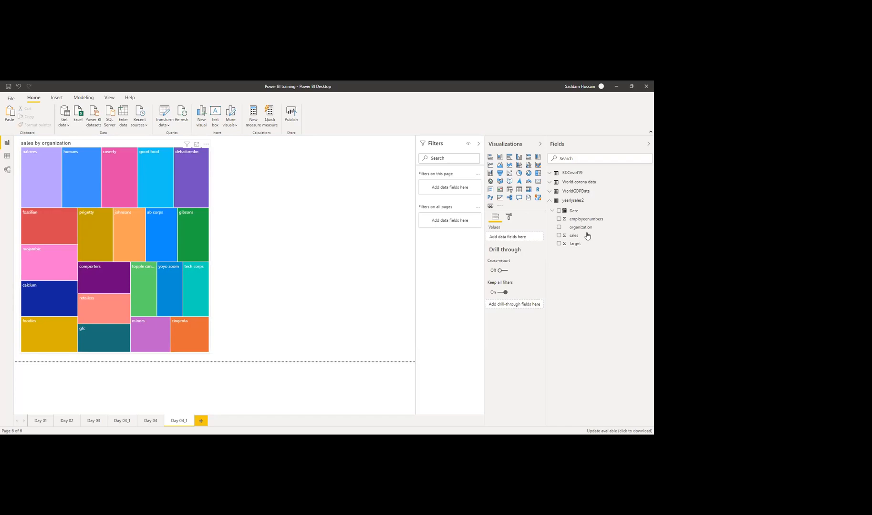
- Turn on the border of the sales by organization treemap
{"action": "left_click", "coordinate": [153, 143]}
{"action": "left_click", "coordinate": [508, 216]}
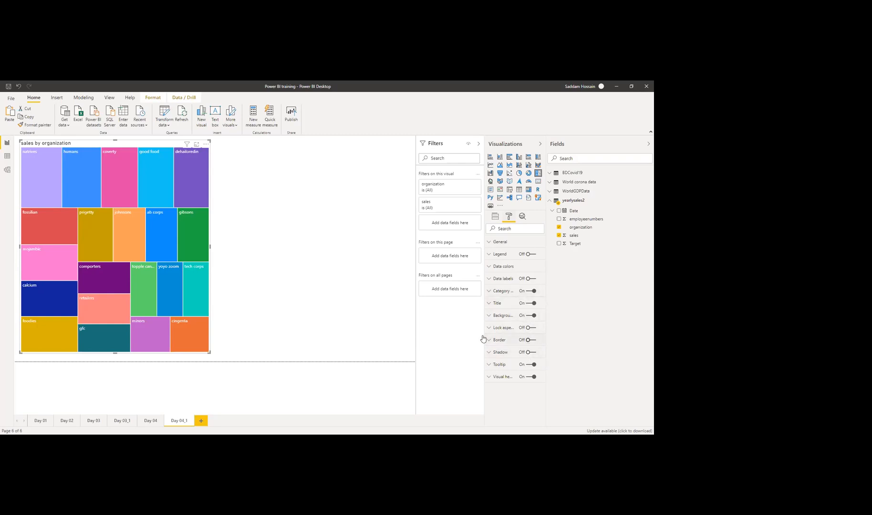
{"action": "left_click", "coordinate": [392, 275]}
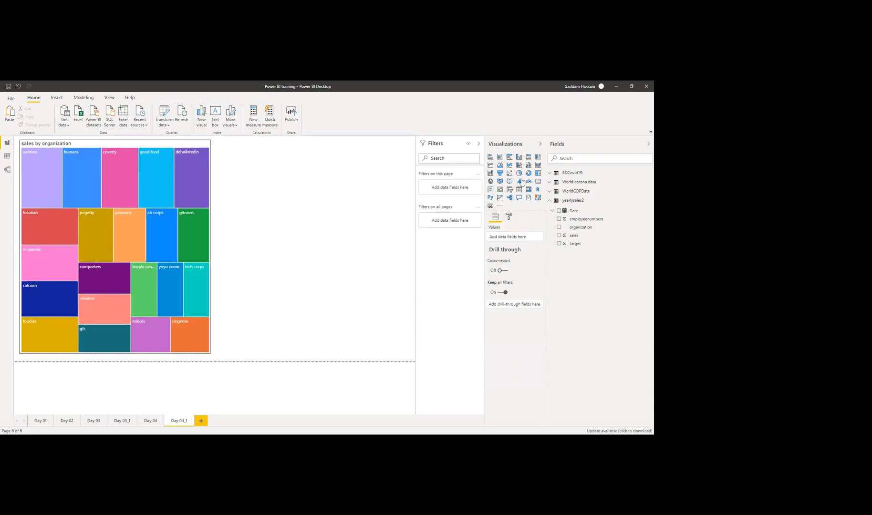
- Add a KPI visual beside the treemap with sales as indicator, Date as trend axis and Target as target goal, and make it slightly taller
{"action": "left_click", "coordinate": [501, 191]}
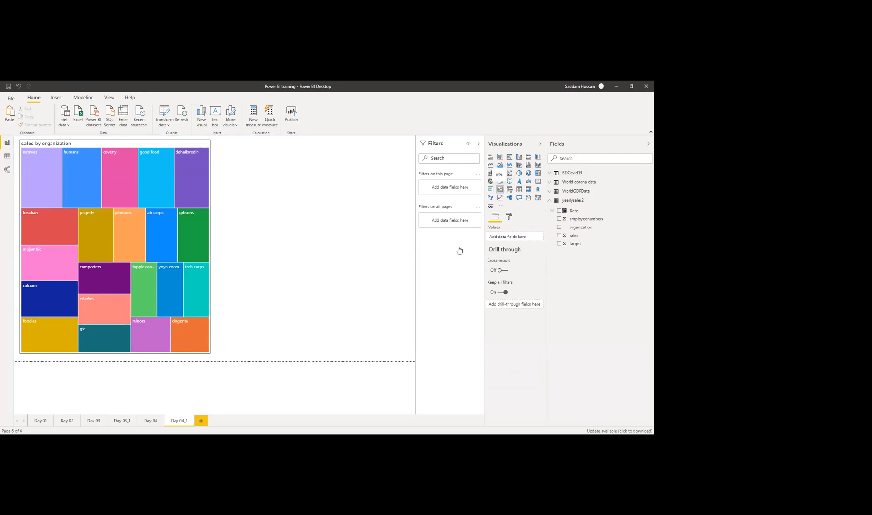
{"action": "left_click_drag", "start_coordinate": [309, 353], "coordinate": [295, 213]}
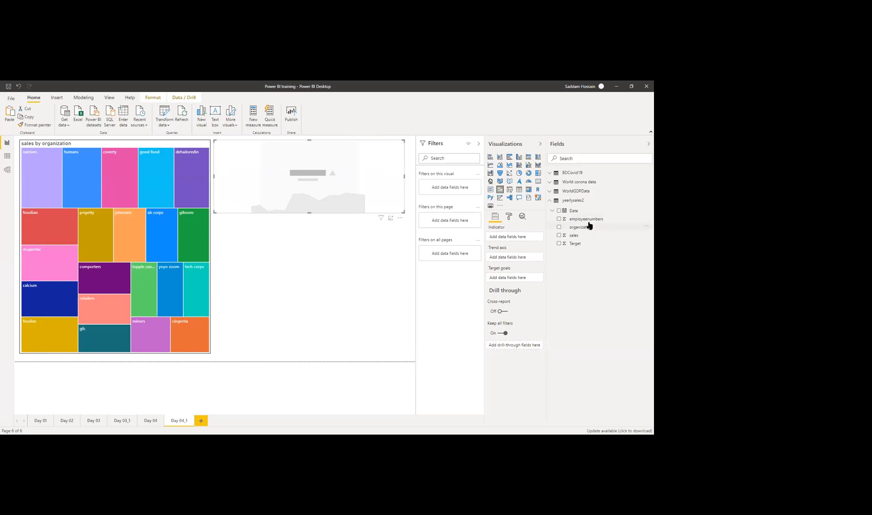
{"action": "left_click_drag", "start_coordinate": [597, 211], "coordinate": [508, 260]}
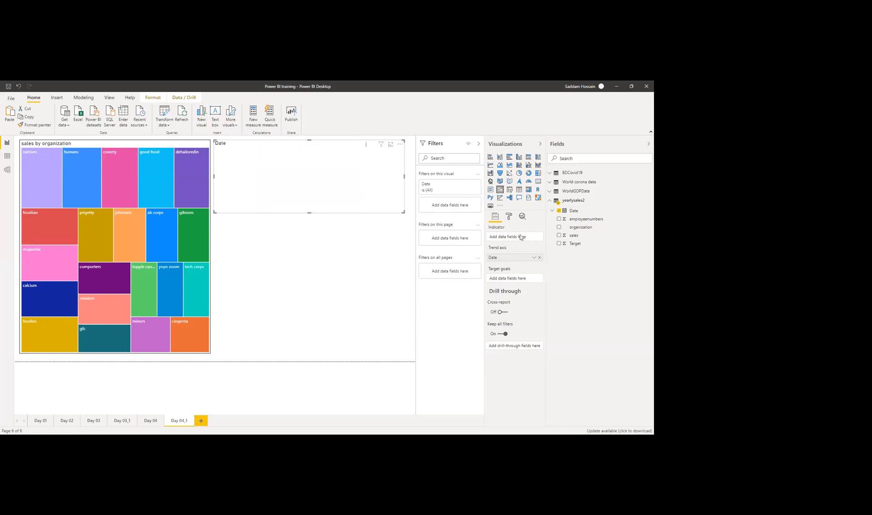
{"action": "left_click_drag", "start_coordinate": [573, 235], "coordinate": [516, 238]}
{"action": "left_click_drag", "start_coordinate": [576, 244], "coordinate": [511, 281]}
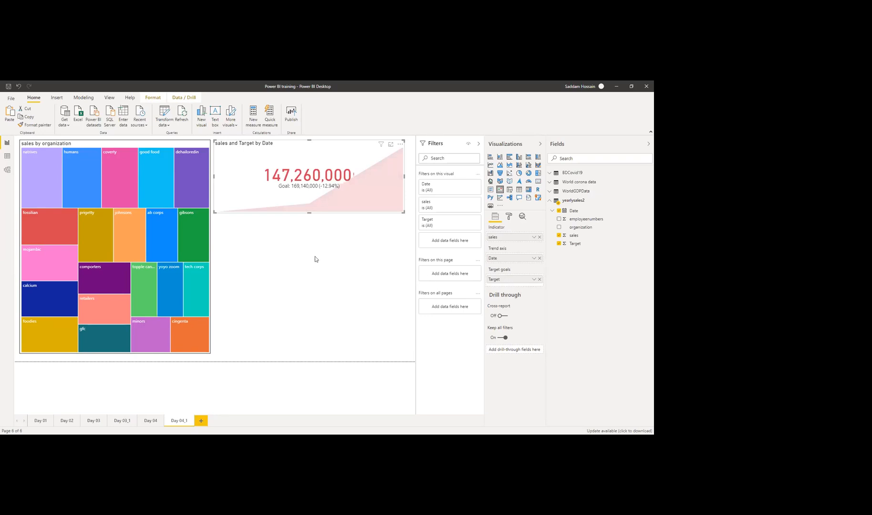
{"action": "left_click_drag", "start_coordinate": [314, 212], "coordinate": [315, 230]}
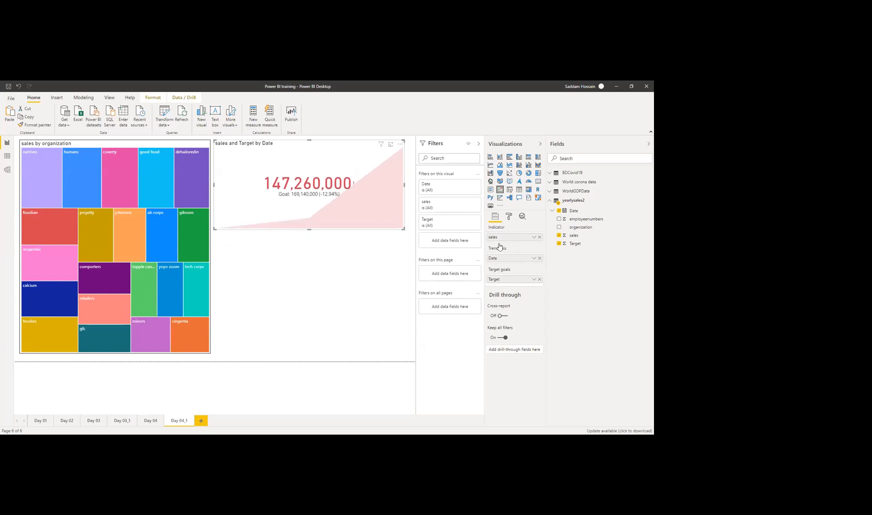
{"action": "left_click", "coordinate": [534, 258]}
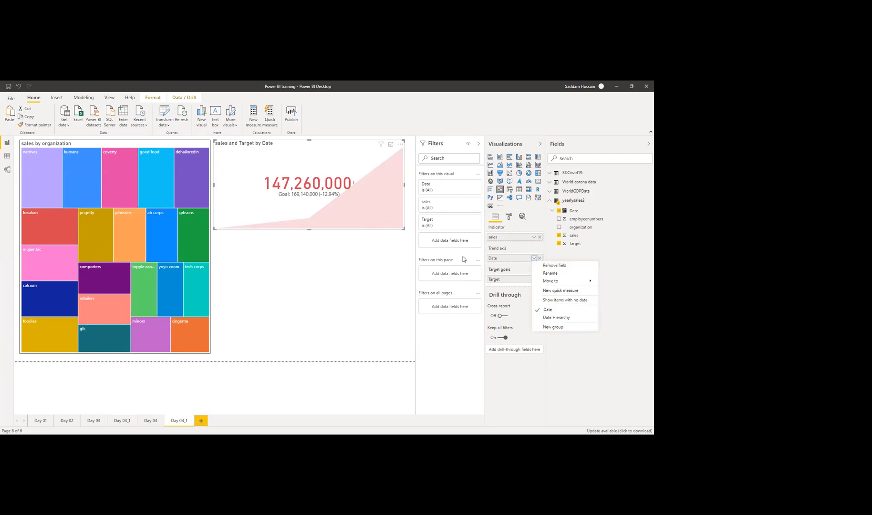
{"action": "left_click", "coordinate": [331, 265]}
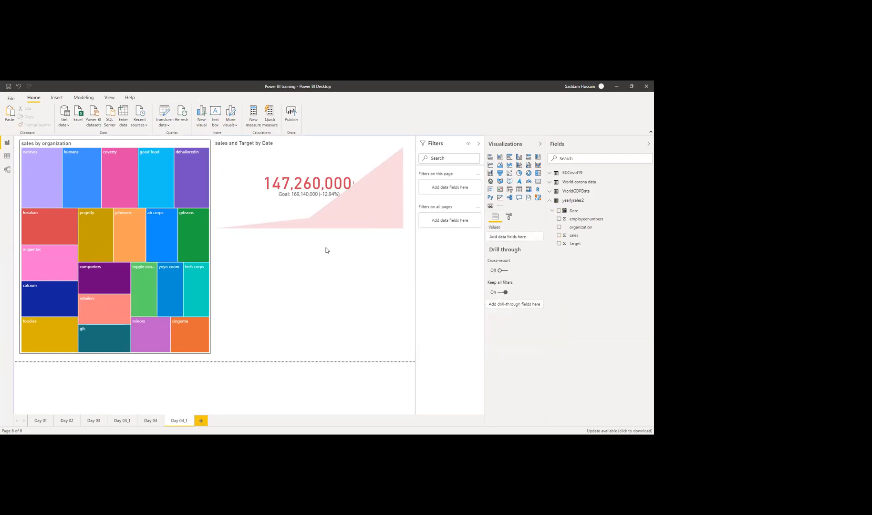
- Build a line chart of sales and Target by Date below the KPI visual, leaving a small gap between them
{"action": "left_click", "coordinate": [306, 159]}
{"action": "left_click_drag", "start_coordinate": [337, 287], "coordinate": [331, 295]}
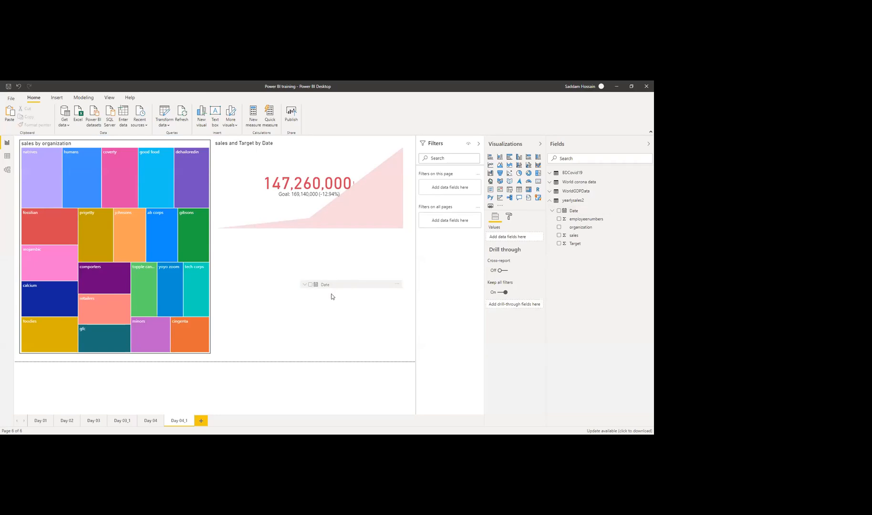
{"action": "left_click_drag", "start_coordinate": [579, 236], "coordinate": [496, 306]}
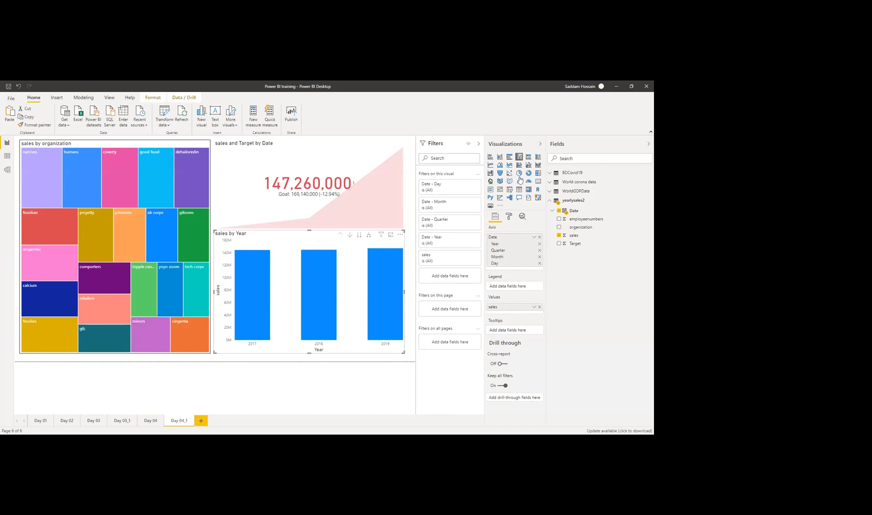
{"action": "left_click", "coordinate": [492, 165]}
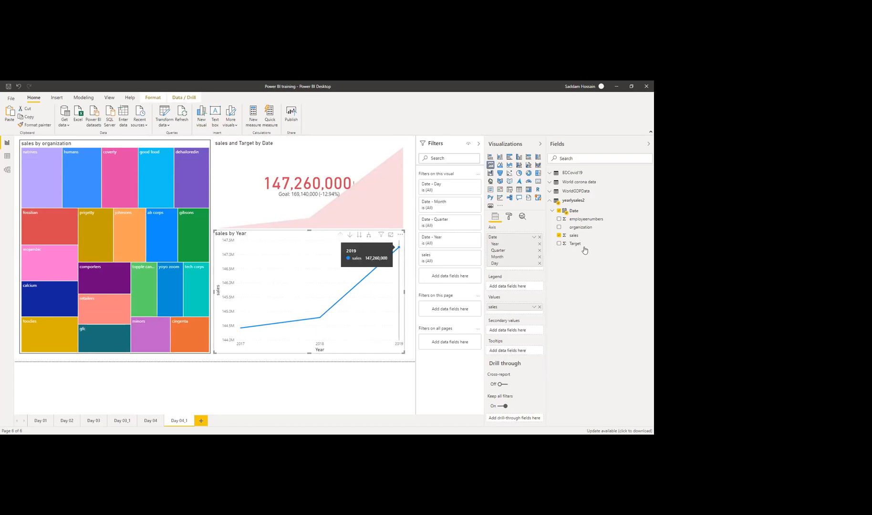
{"action": "left_click_drag", "start_coordinate": [533, 270], "coordinate": [520, 310]}
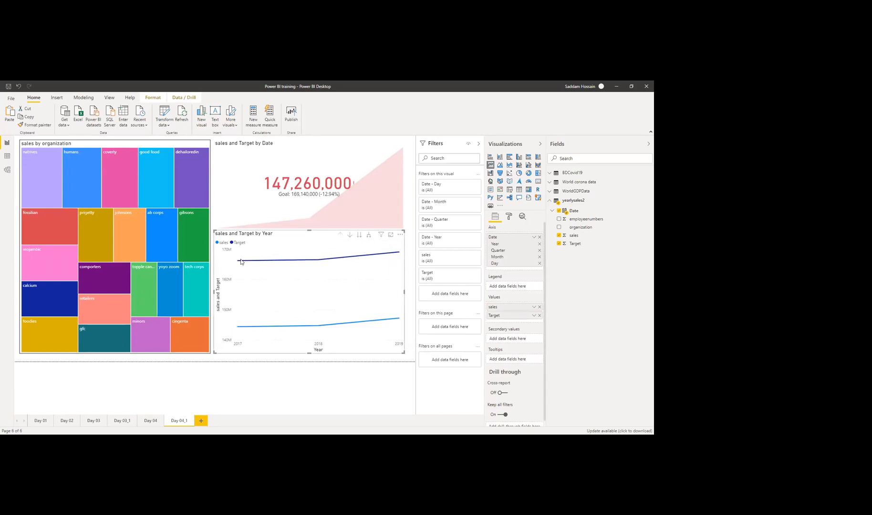
{"action": "mouse_move", "coordinate": [239, 261]}
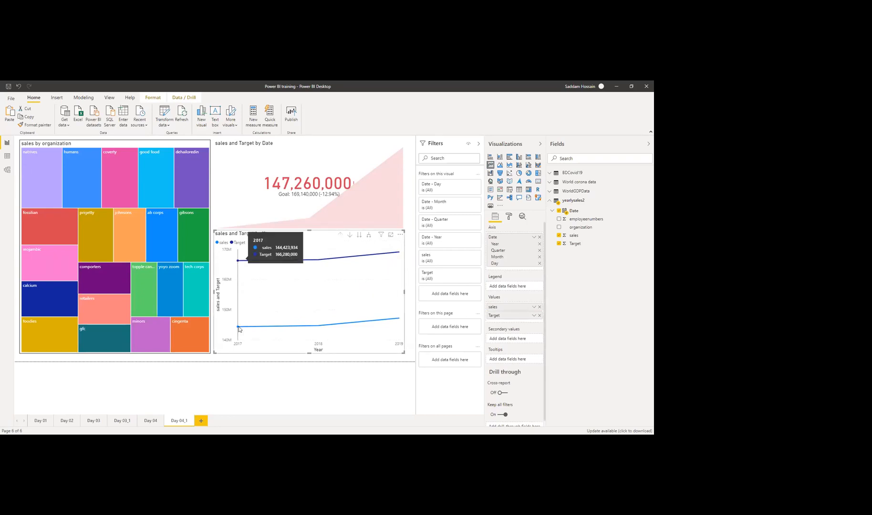
{"action": "mouse_move", "coordinate": [399, 253]}
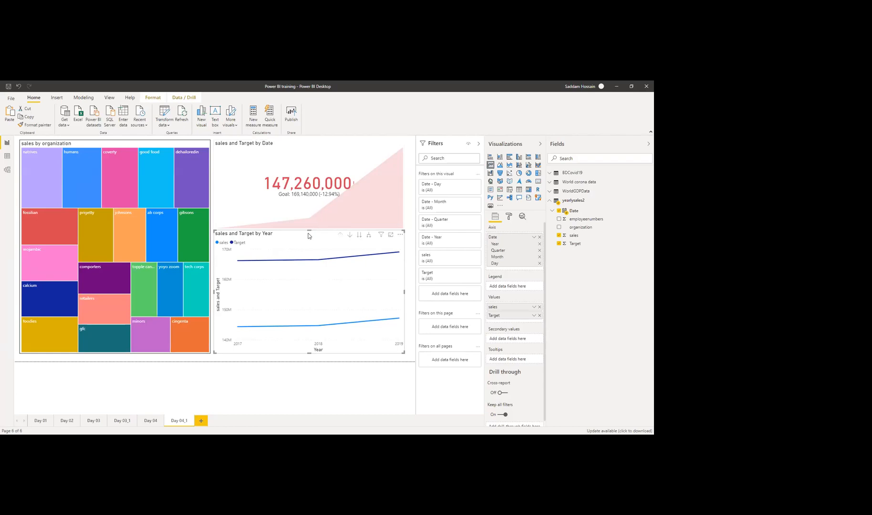
{"action": "left_click_drag", "start_coordinate": [308, 234], "coordinate": [309, 236]}
{"action": "left_click", "coordinate": [411, 225]}
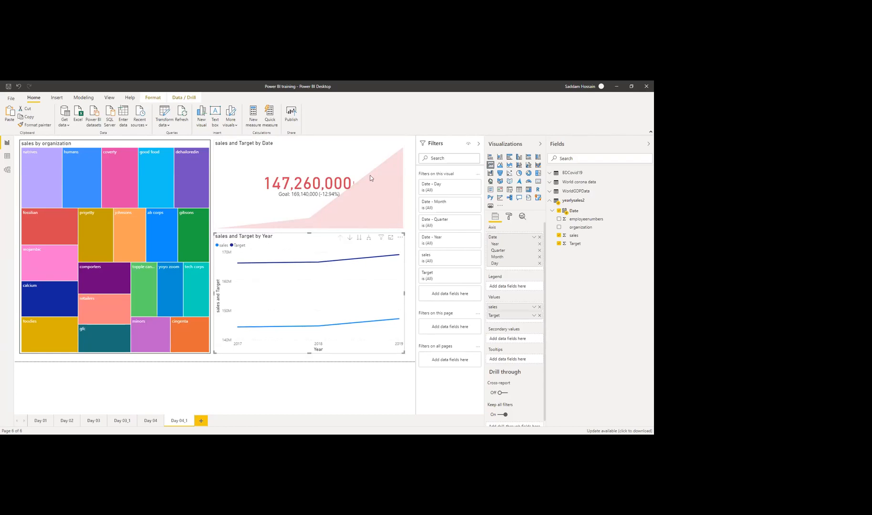
- Turn on the border of the sales and Target by Date KPI visual
{"action": "left_click", "coordinate": [347, 151]}
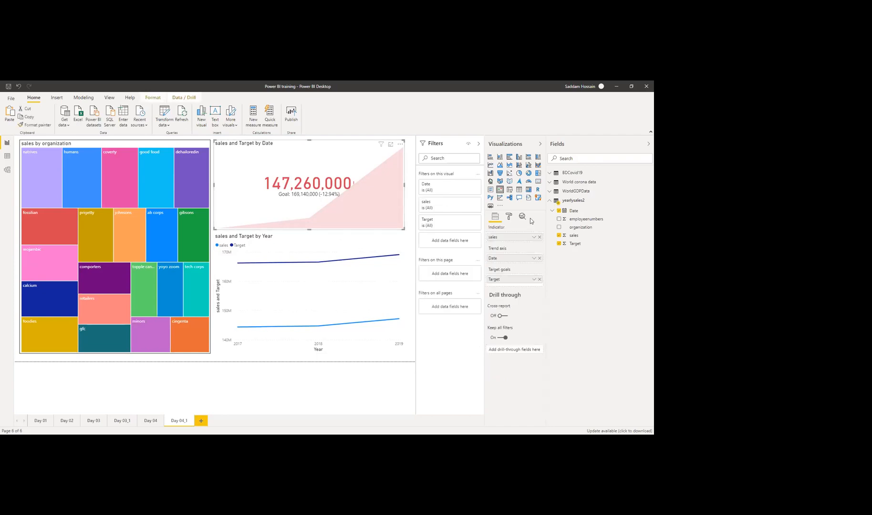
{"action": "left_click", "coordinate": [510, 216]}
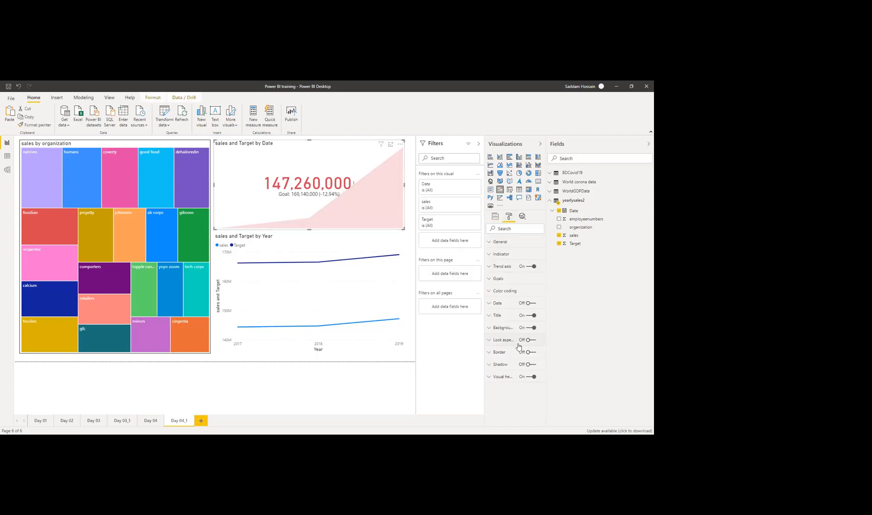
{"action": "left_click", "coordinate": [530, 352]}
- Turn on the border of the sales and Target by Year line chart
{"action": "left_click", "coordinate": [305, 244]}
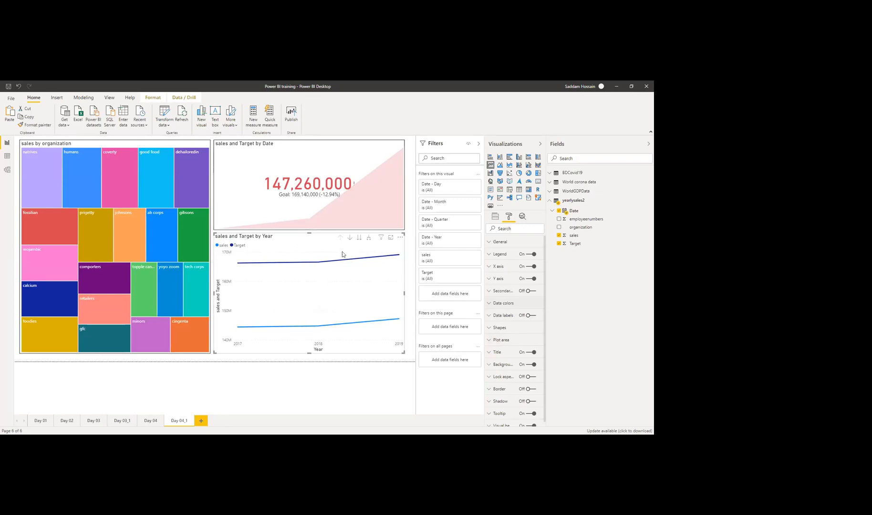
{"action": "scroll", "coordinate": [538, 386], "scroll_direction": "down", "scroll_amount": 1}
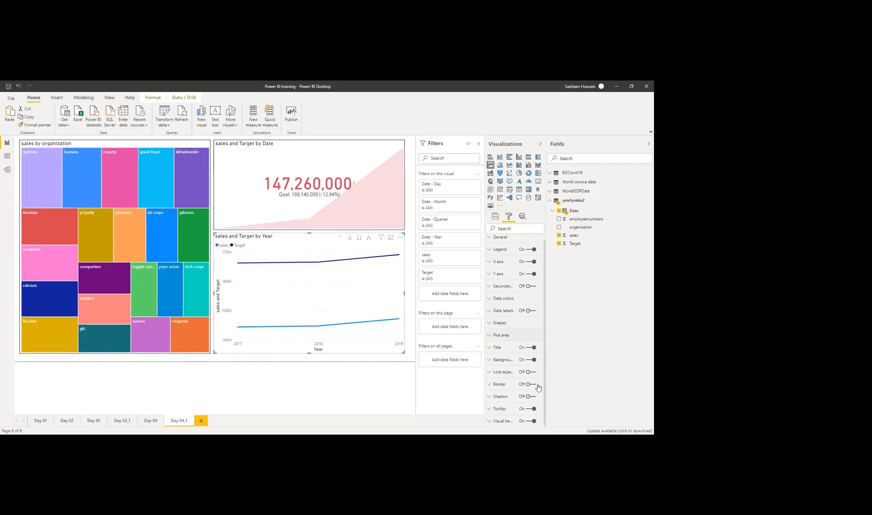
{"action": "left_click", "coordinate": [532, 385]}
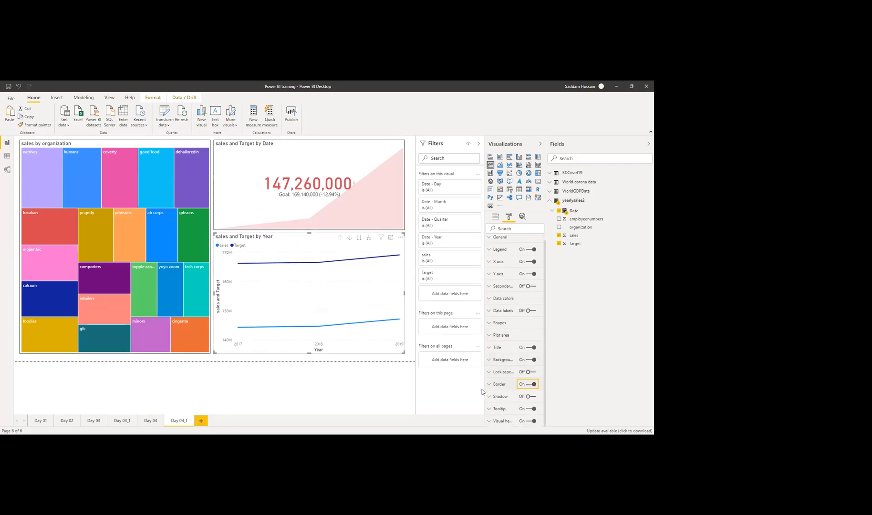
{"action": "left_click", "coordinate": [341, 379]}
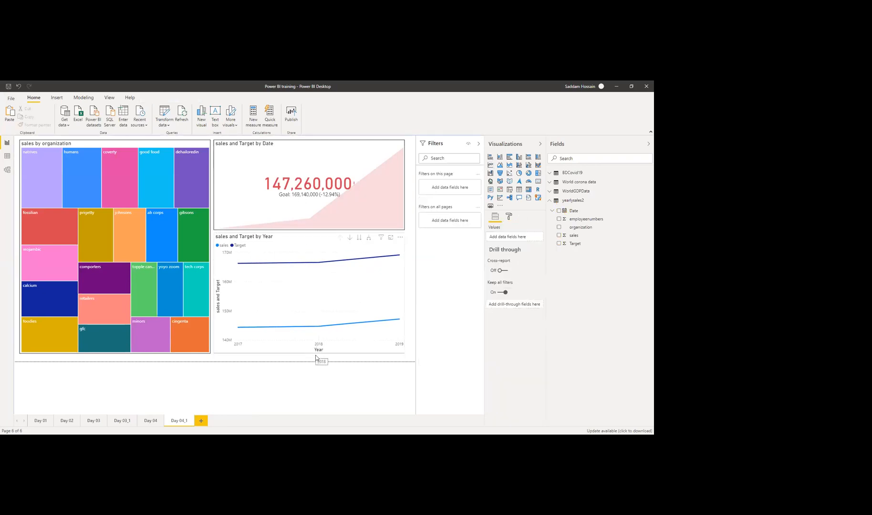
- Reduce the line chart to a low strip and shrink the KPI visual to about half its width and height
{"action": "left_click", "coordinate": [304, 237]}
{"action": "left_click_drag", "start_coordinate": [311, 353], "coordinate": [309, 276]}
{"action": "left_click_drag", "start_coordinate": [402, 227], "coordinate": [316, 186]}
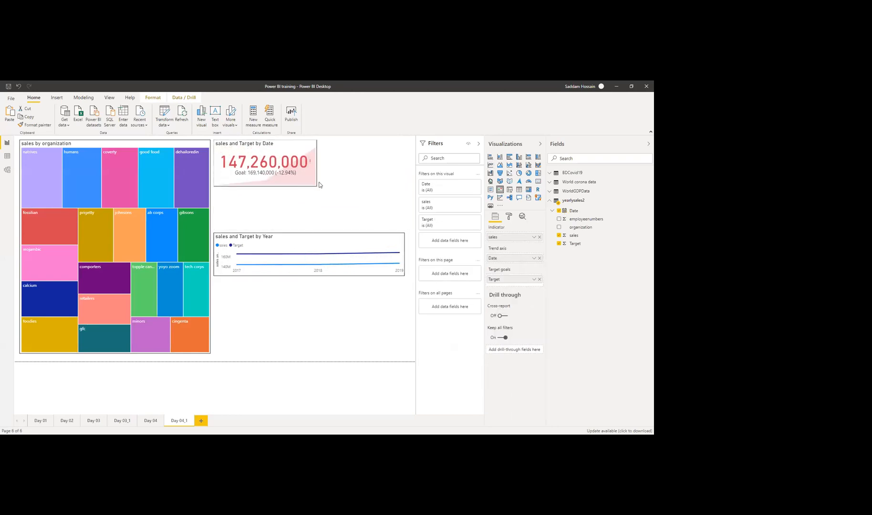
{"action": "left_click", "coordinate": [349, 165]}
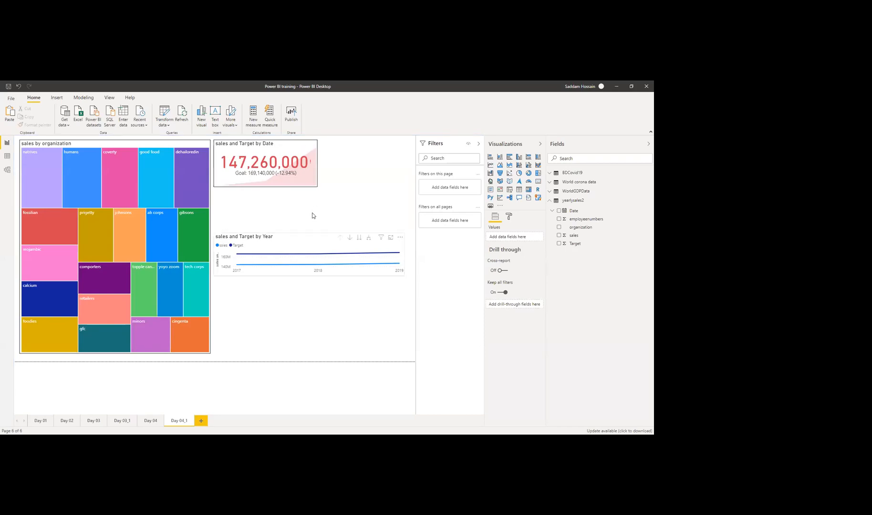
- Move the sales and Target by Year line chart up towards the KPI visual, and delete the chart
{"action": "left_click_drag", "start_coordinate": [308, 245], "coordinate": [319, 217]}
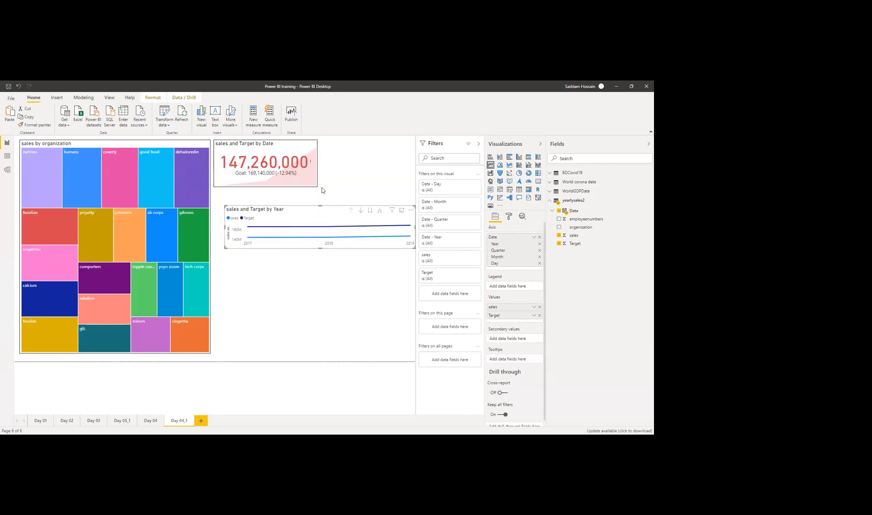
{"action": "key", "text": "Delete"}
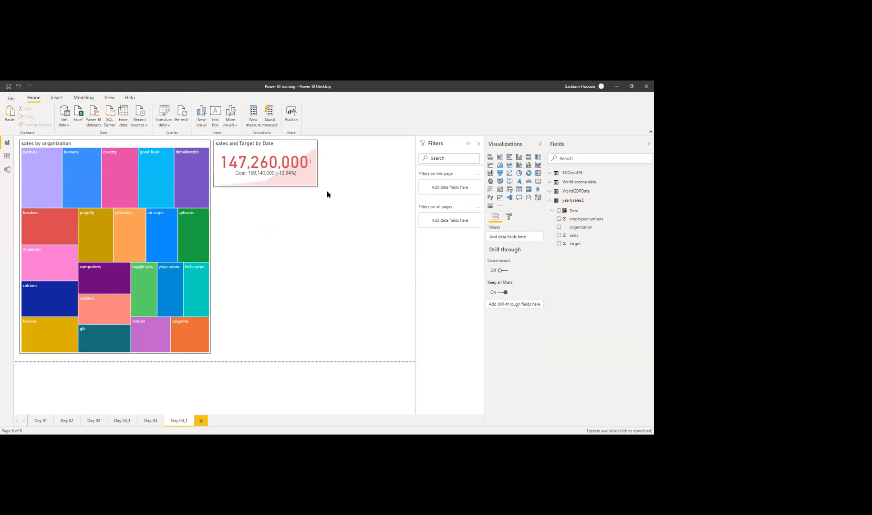
- Examine the KPI visual's indicator, trend axis, goals and color coding format settings
{"action": "left_click", "coordinate": [282, 149]}
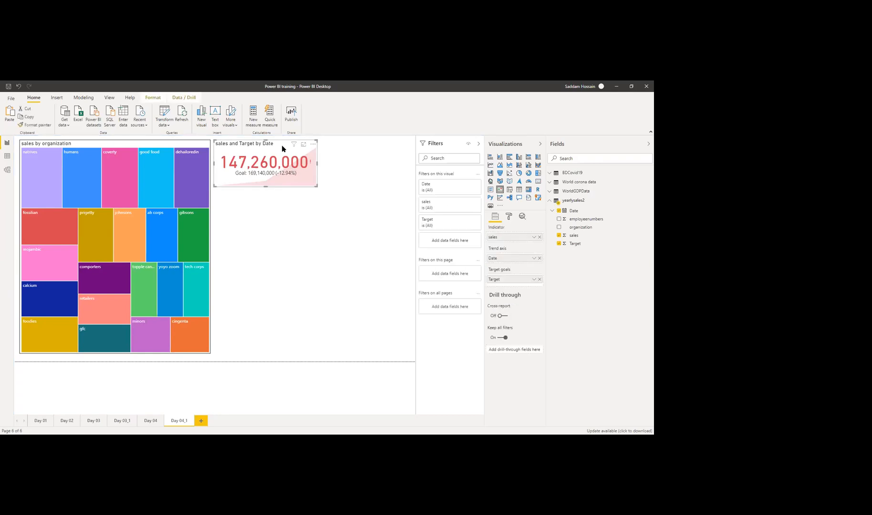
{"action": "left_click", "coordinate": [508, 217]}
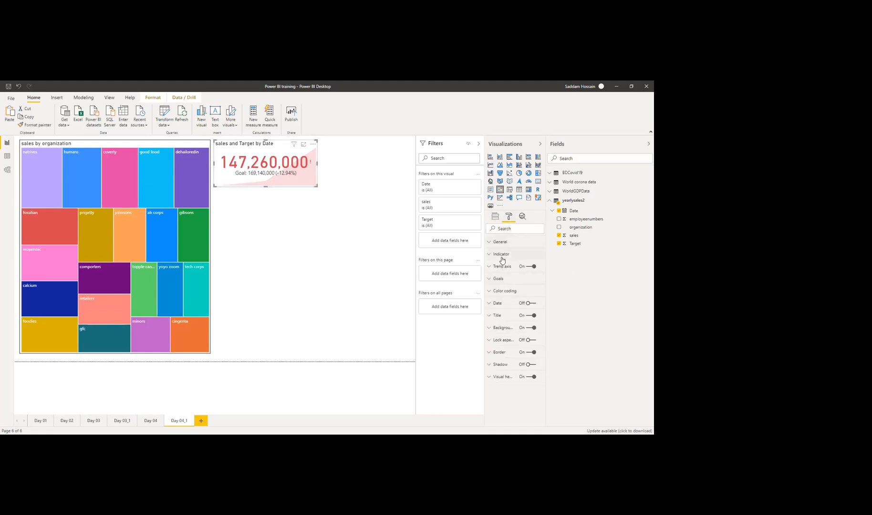
{"action": "left_click", "coordinate": [501, 258]}
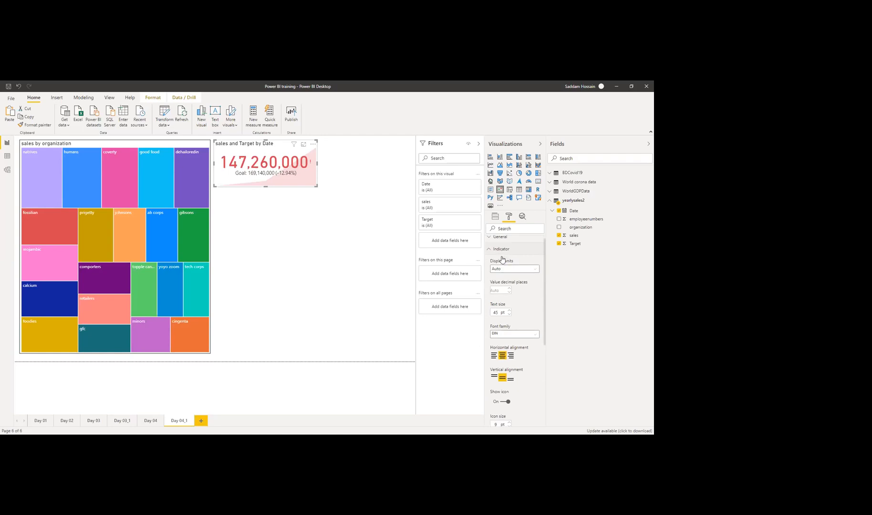
{"action": "left_click", "coordinate": [501, 258]}
{"action": "left_click", "coordinate": [502, 267]}
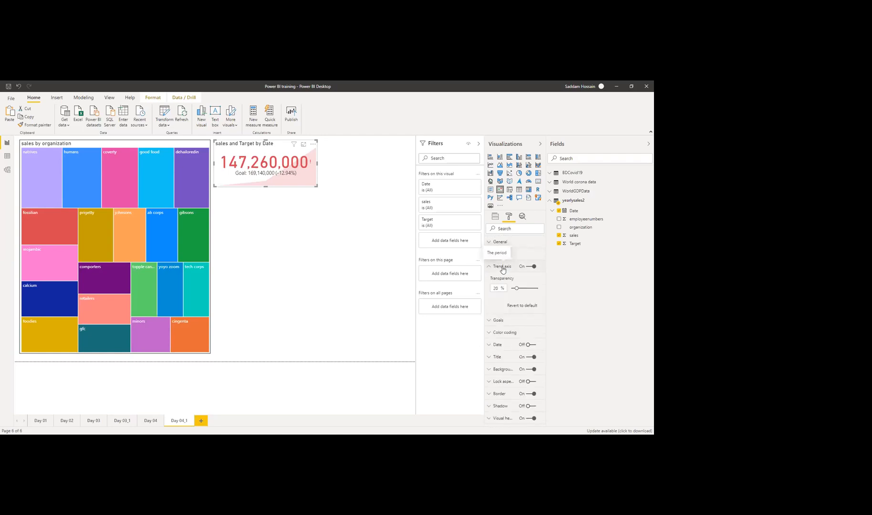
{"action": "left_click", "coordinate": [502, 268]}
{"action": "left_click", "coordinate": [503, 282]}
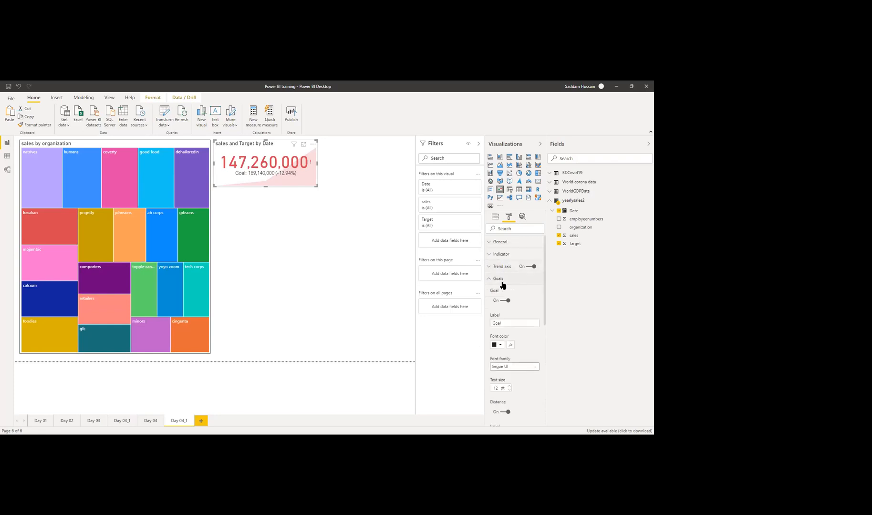
{"action": "left_click", "coordinate": [502, 280]}
{"action": "left_click", "coordinate": [499, 292]}
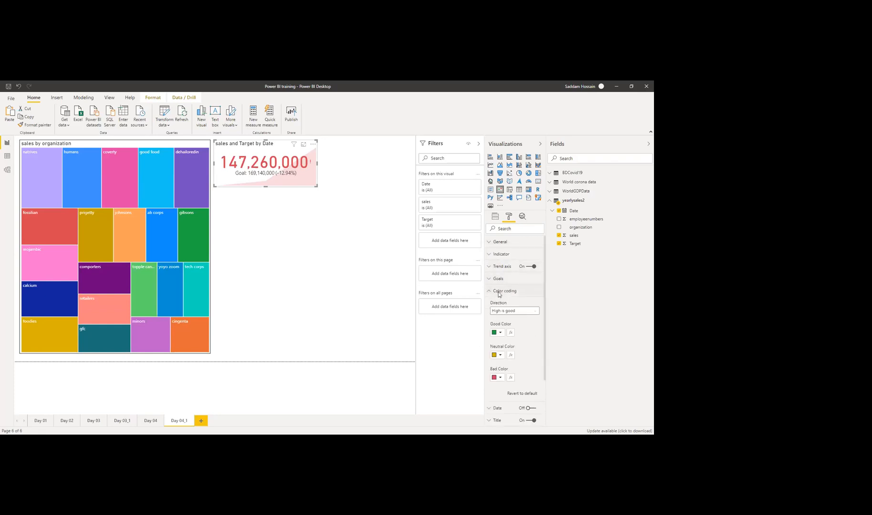
{"action": "scroll", "coordinate": [501, 328], "scroll_direction": "down", "scroll_amount": 1}
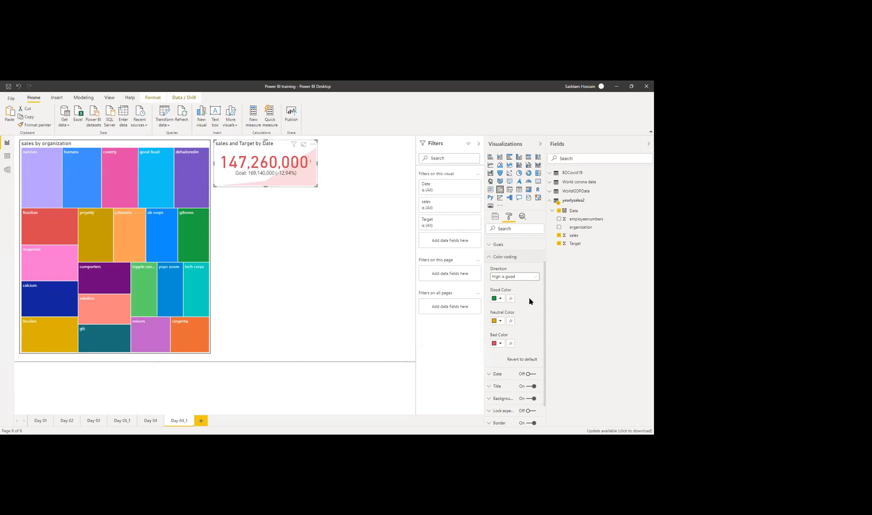
{"action": "left_click", "coordinate": [508, 259]}
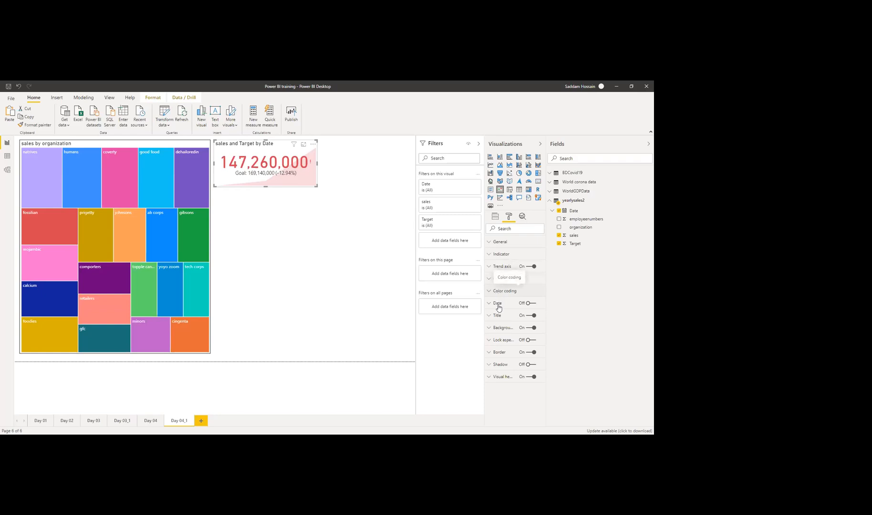
{"action": "left_click", "coordinate": [234, 262]}
{"action": "left_click", "coordinate": [277, 152]}
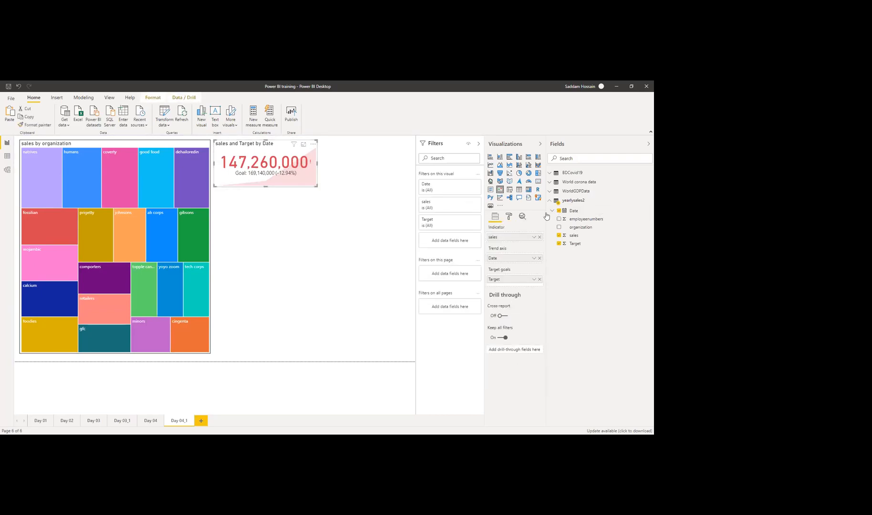
{"action": "left_click", "coordinate": [508, 216]}
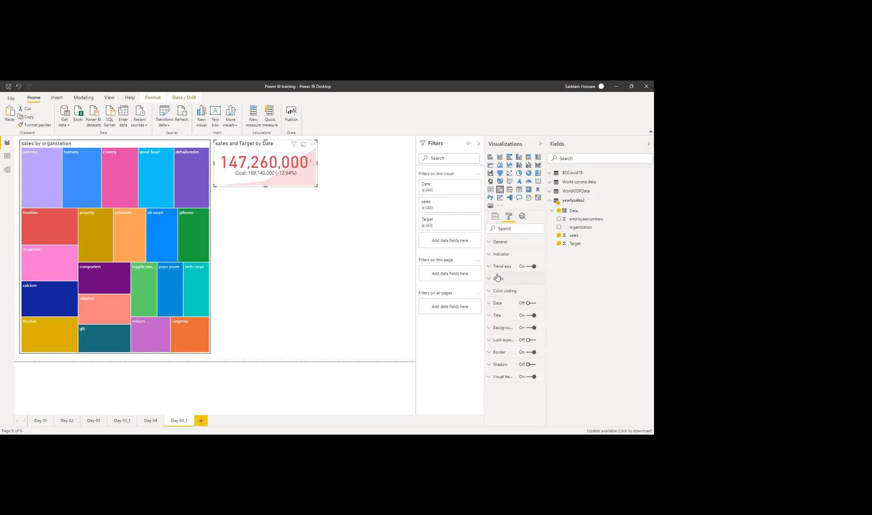
{"action": "left_click", "coordinate": [498, 258]}
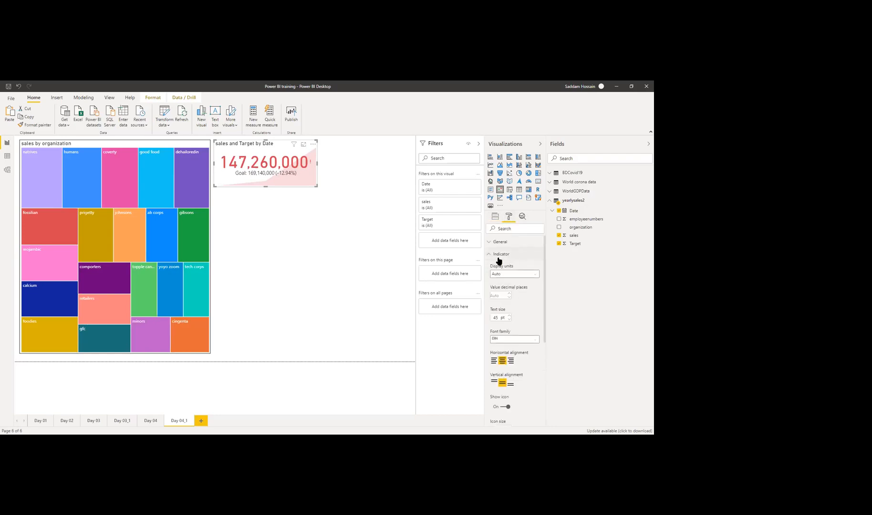
{"action": "left_click", "coordinate": [498, 258]}
- Insert an area chart below the KPI visual, plotting sales against the plain Date field instead of the date hierarchy
{"action": "left_click", "coordinate": [347, 290]}
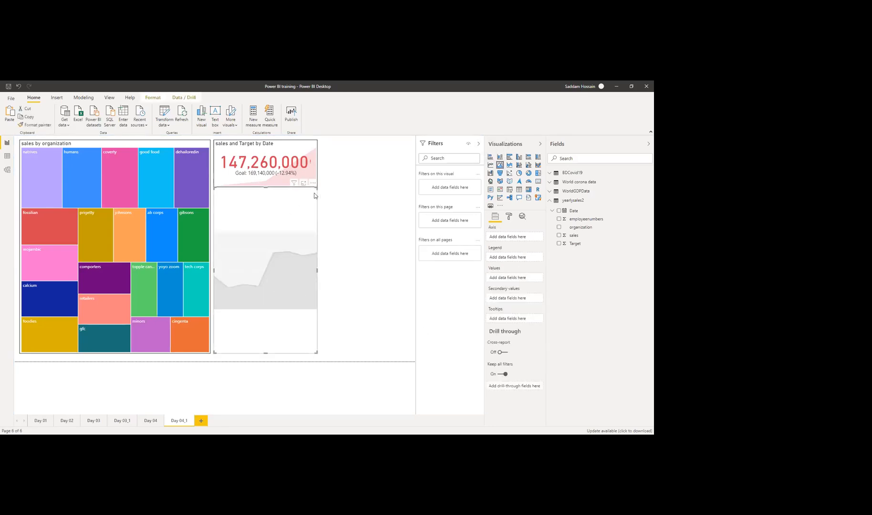
{"action": "left_click_drag", "start_coordinate": [316, 188], "coordinate": [316, 192]}
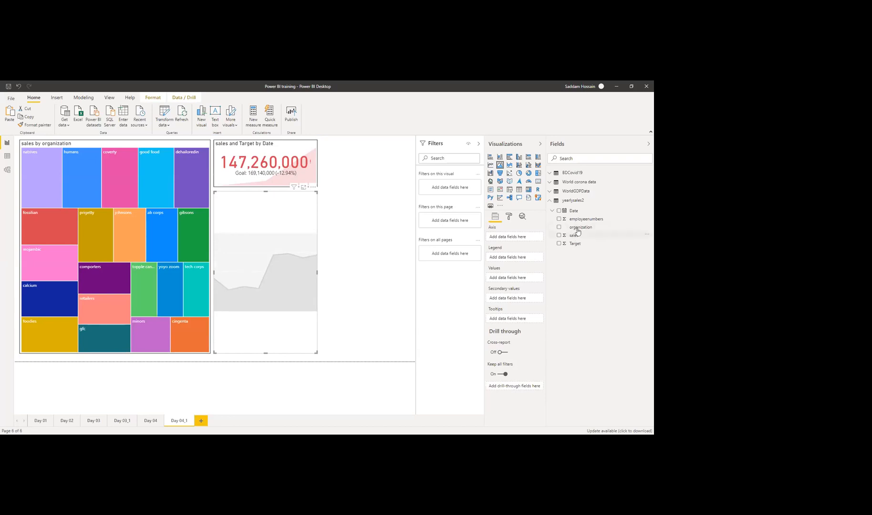
{"action": "left_click_drag", "start_coordinate": [577, 211], "coordinate": [506, 242]}
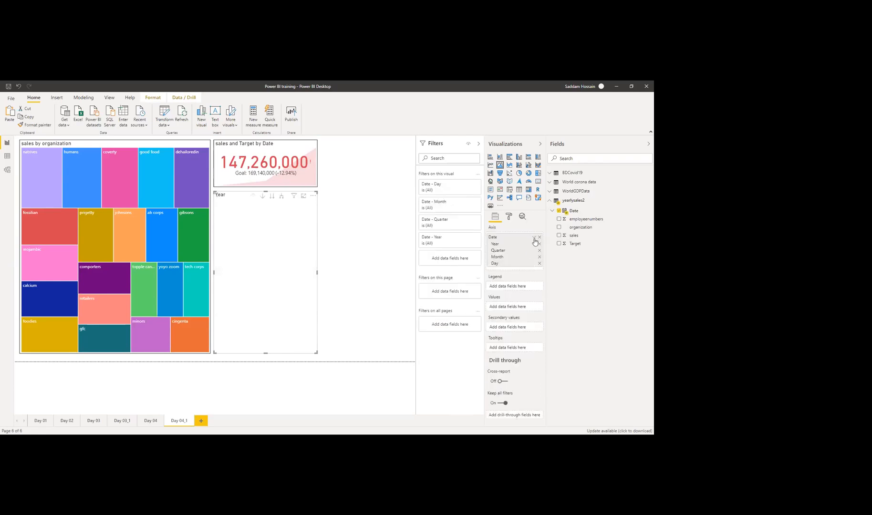
{"action": "left_click", "coordinate": [534, 237]}
{"action": "left_click", "coordinate": [561, 271]}
{"action": "left_click_drag", "start_coordinate": [520, 269], "coordinate": [510, 280]}
- Resize the area chart into a wide, low strip reaching nearly the page's edge, and add Target to its values
{"action": "left_click_drag", "start_coordinate": [318, 275], "coordinate": [407, 273]}
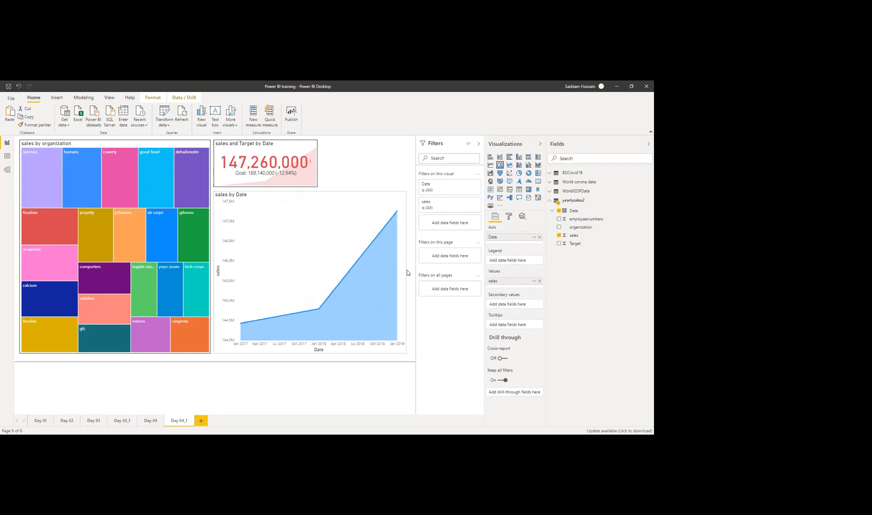
{"action": "left_click_drag", "start_coordinate": [310, 353], "coordinate": [328, 270]}
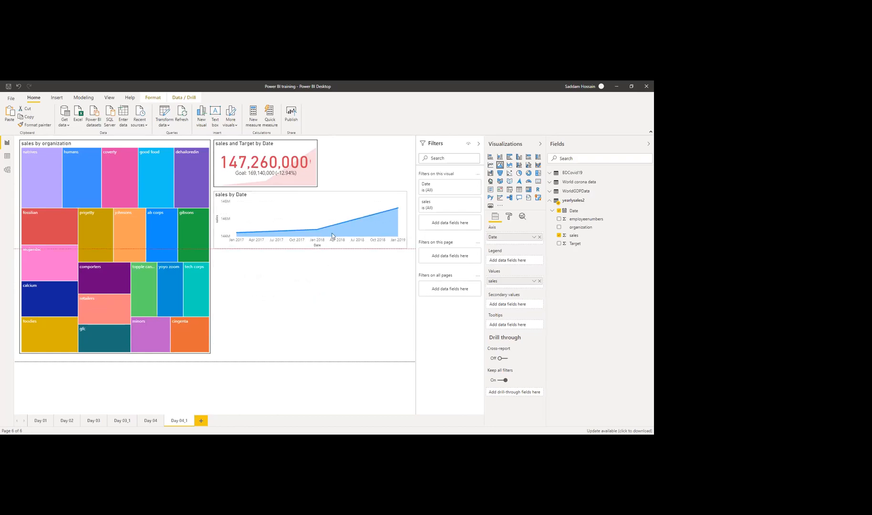
{"action": "left_click_drag", "start_coordinate": [579, 247], "coordinate": [507, 287]}
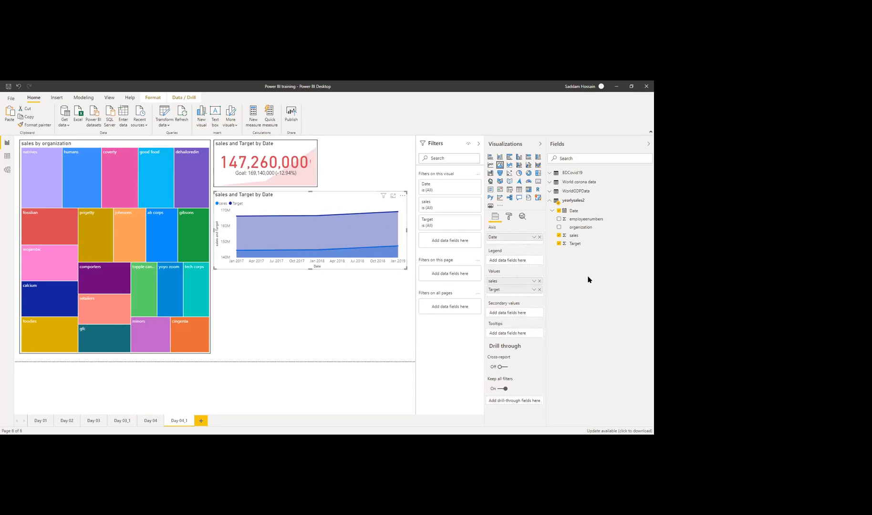
{"action": "left_click", "coordinate": [348, 280]}
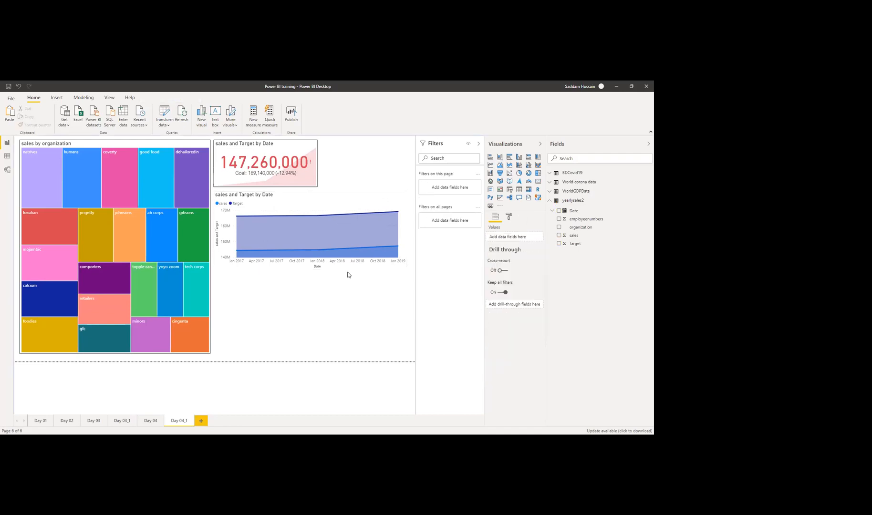
- Turn on the border of the sales and Target by Date area chart and keep it placed just below the KPI visual
{"action": "left_click", "coordinate": [334, 206]}
{"action": "left_click", "coordinate": [509, 216]}
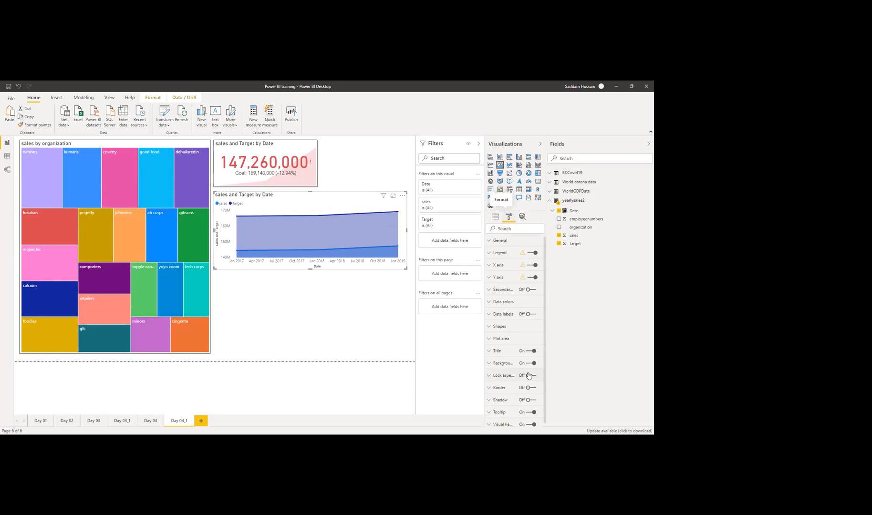
{"action": "scroll", "coordinate": [526, 388], "scroll_direction": "down", "scroll_amount": 1}
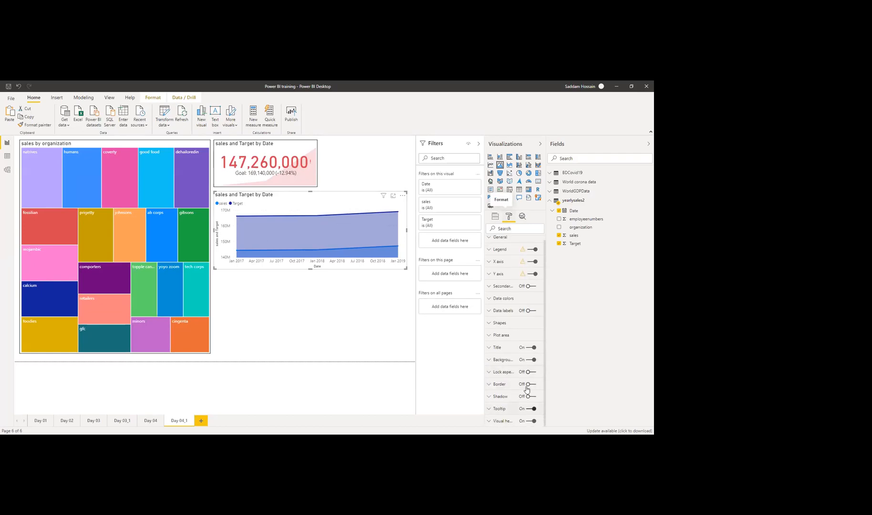
{"action": "left_click", "coordinate": [400, 346]}
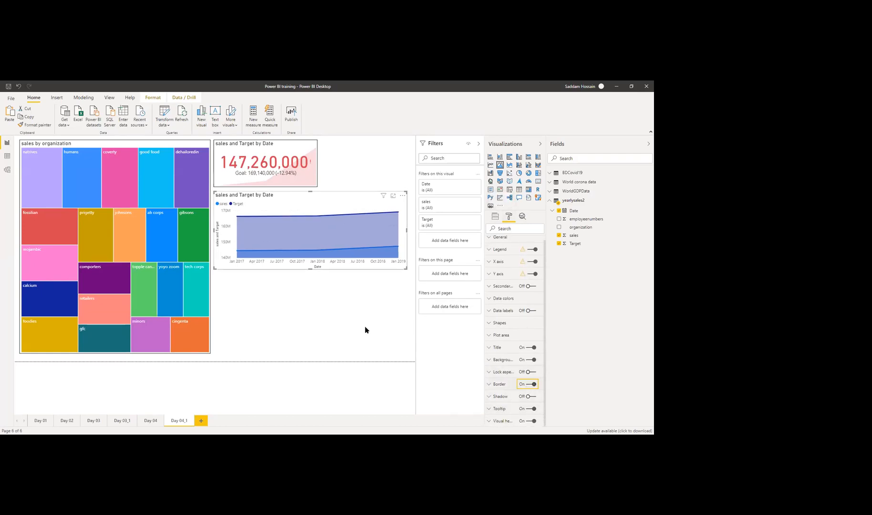
{"action": "left_click", "coordinate": [315, 195]}
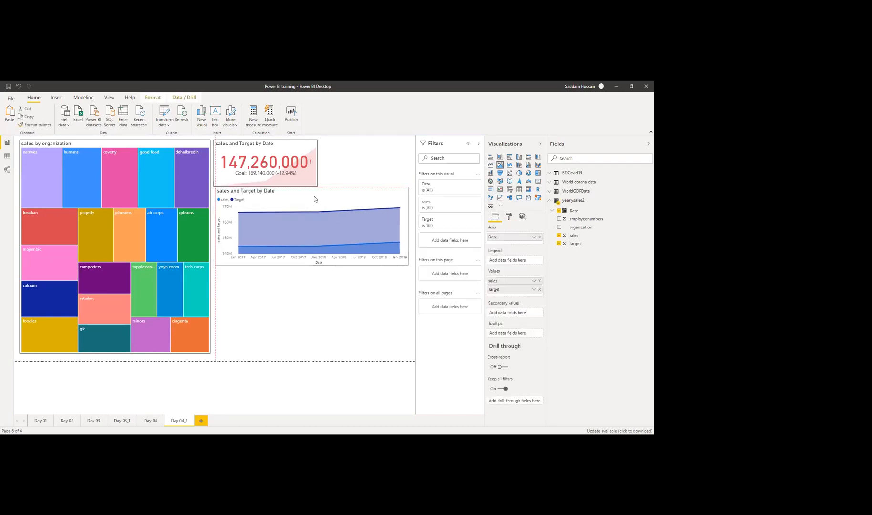
{"action": "left_click", "coordinate": [316, 289]}
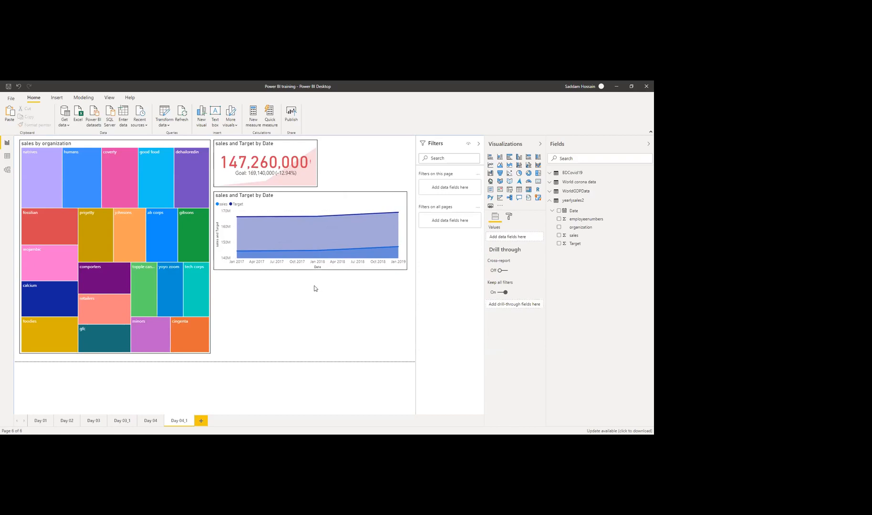
{"action": "left_click", "coordinate": [140, 144]}
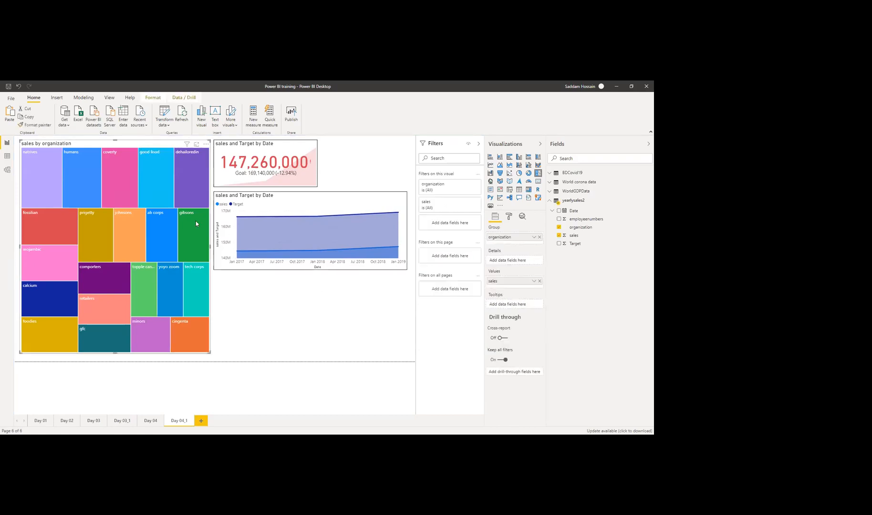
{"action": "left_click", "coordinate": [280, 298]}
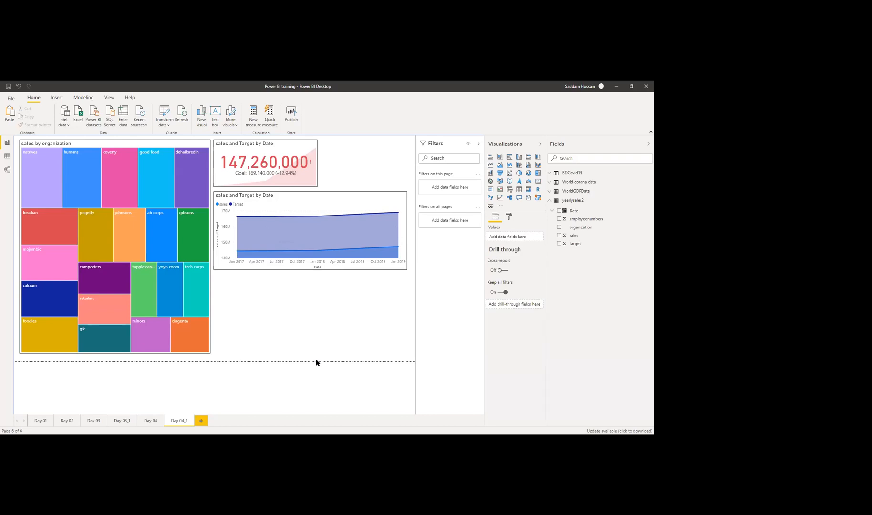
{"action": "left_click", "coordinate": [346, 156]}
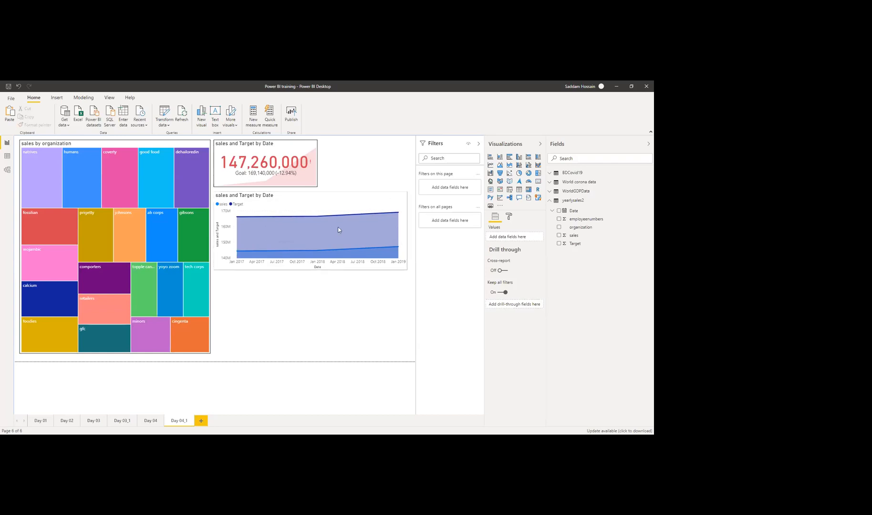
- Read the sales and Target values on the area chart for January 2017, 2018 and 2019
{"action": "mouse_move", "coordinate": [241, 223]}
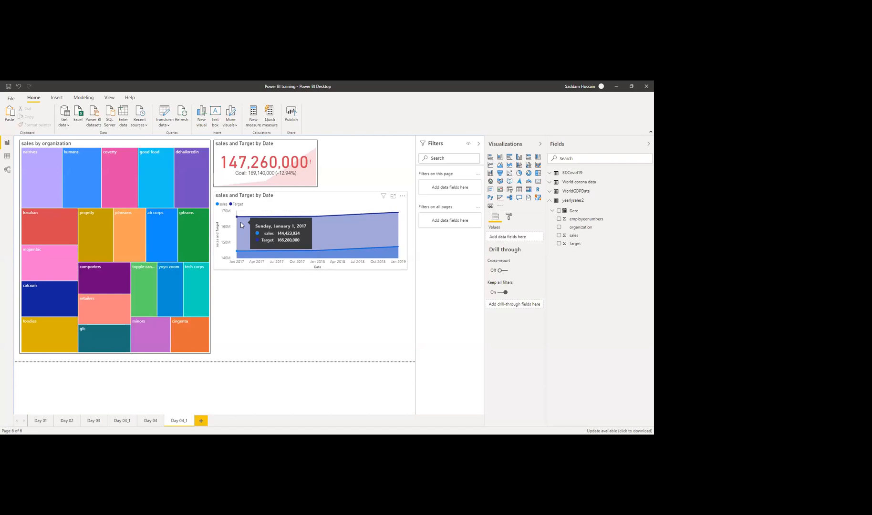
{"action": "mouse_move", "coordinate": [385, 225]}
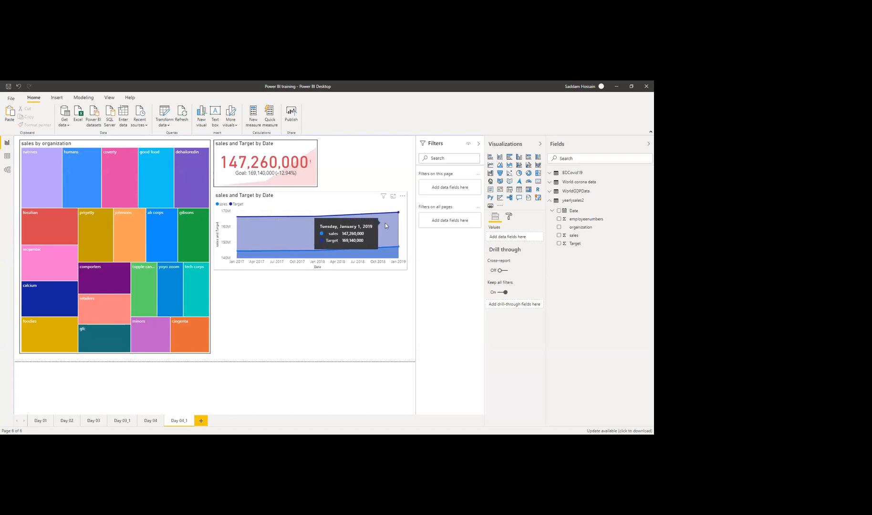
{"action": "mouse_move", "coordinate": [323, 227]}
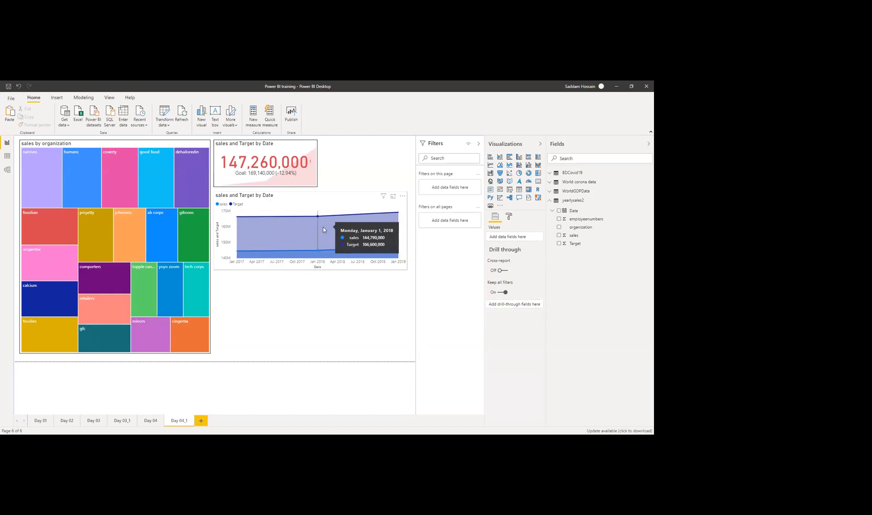
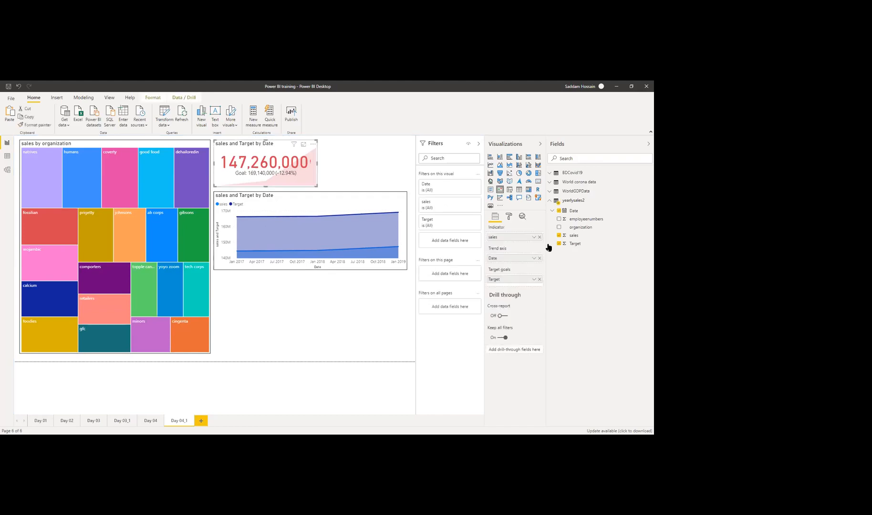
- Examine the KPI visual's goals settings, including the goal label, font, text size, distance label and distance direction
{"action": "left_click", "coordinate": [509, 217]}
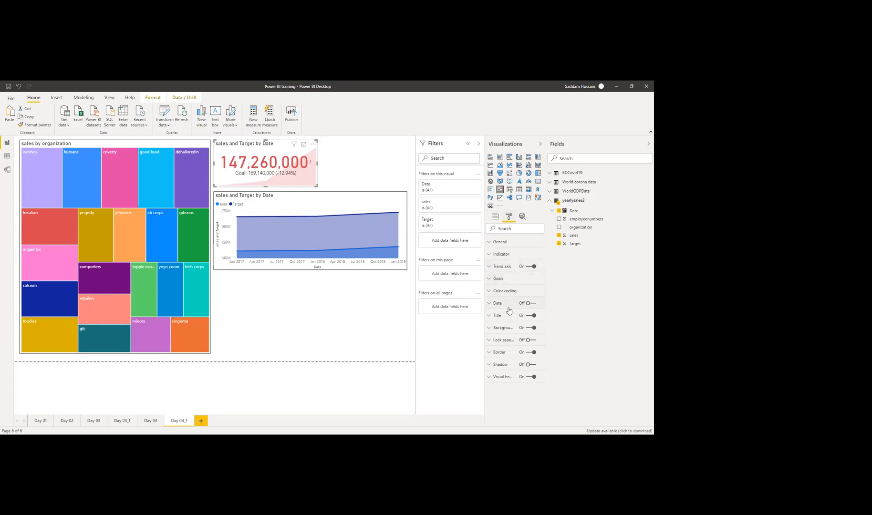
{"action": "left_click", "coordinate": [505, 284]}
{"action": "scroll", "coordinate": [504, 284], "scroll_direction": "down", "scroll_amount": 3}
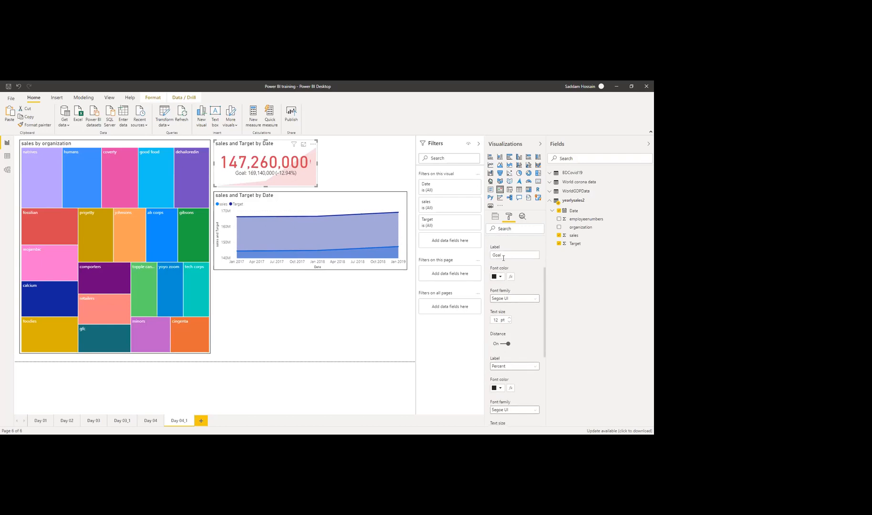
{"action": "scroll", "coordinate": [514, 296], "scroll_direction": "down", "scroll_amount": 3}
{"action": "scroll", "coordinate": [515, 299], "scroll_direction": "down", "scroll_amount": 1}
{"action": "scroll", "coordinate": [514, 296], "scroll_direction": "up", "scroll_amount": 5}
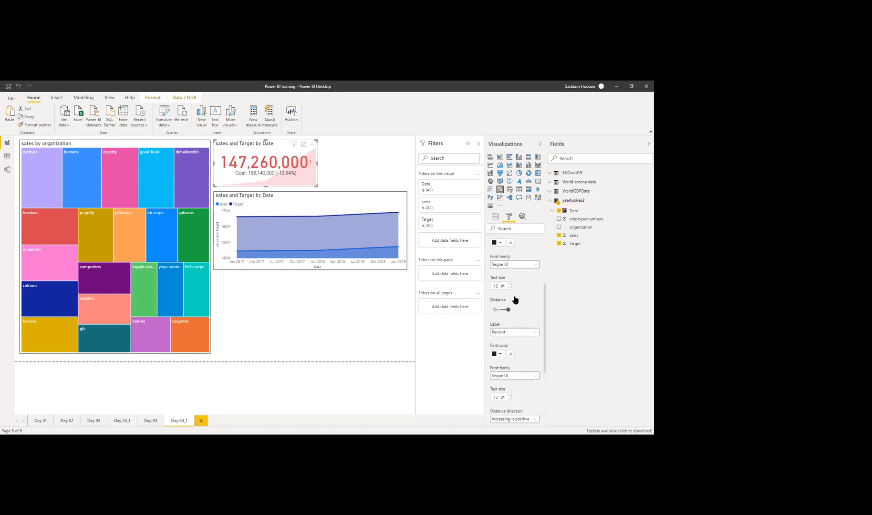
{"action": "left_click", "coordinate": [496, 281]}
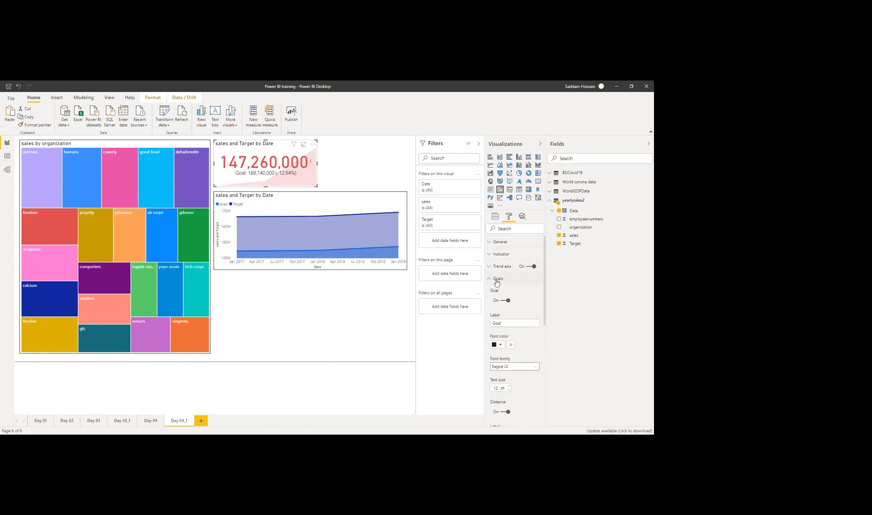
{"action": "left_click", "coordinate": [498, 281]}
{"action": "scroll", "coordinate": [514, 325], "scroll_direction": "down", "scroll_amount": 4}
{"action": "scroll", "coordinate": [515, 329], "scroll_direction": "up", "scroll_amount": 2}
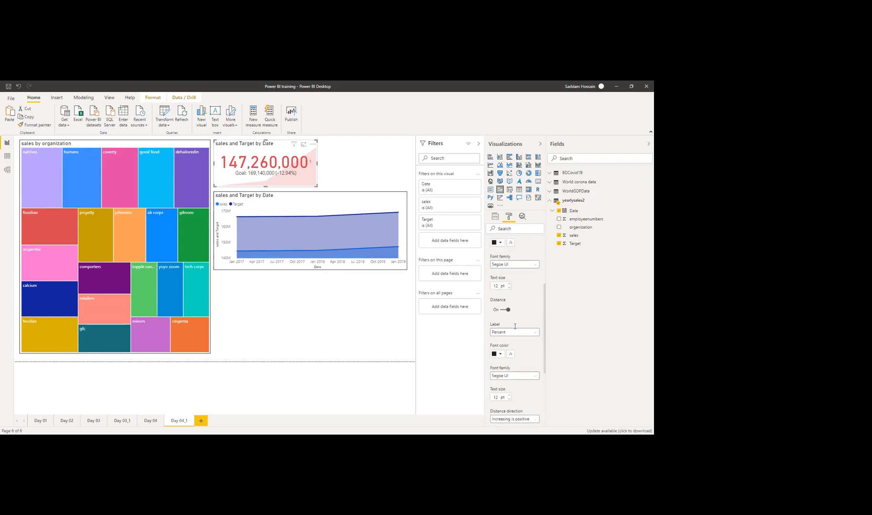
{"action": "scroll", "coordinate": [515, 329], "scroll_direction": "up", "scroll_amount": 3}
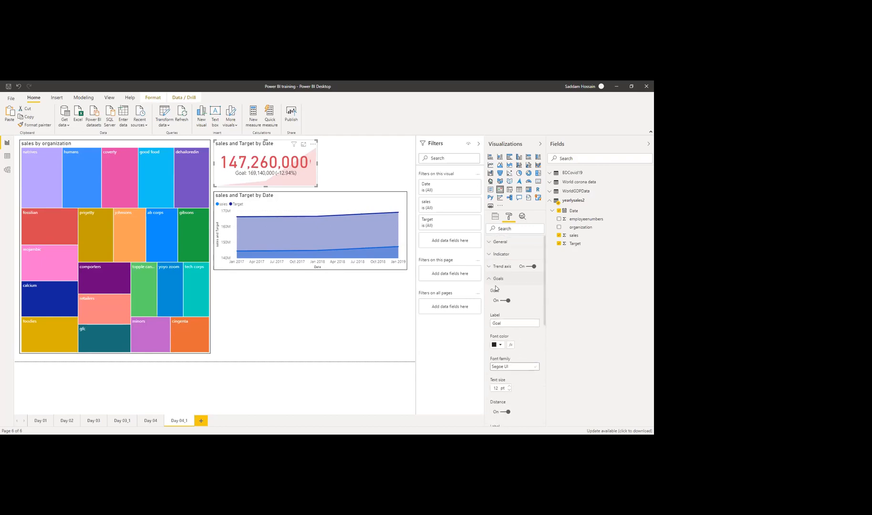
{"action": "left_click", "coordinate": [343, 311]}
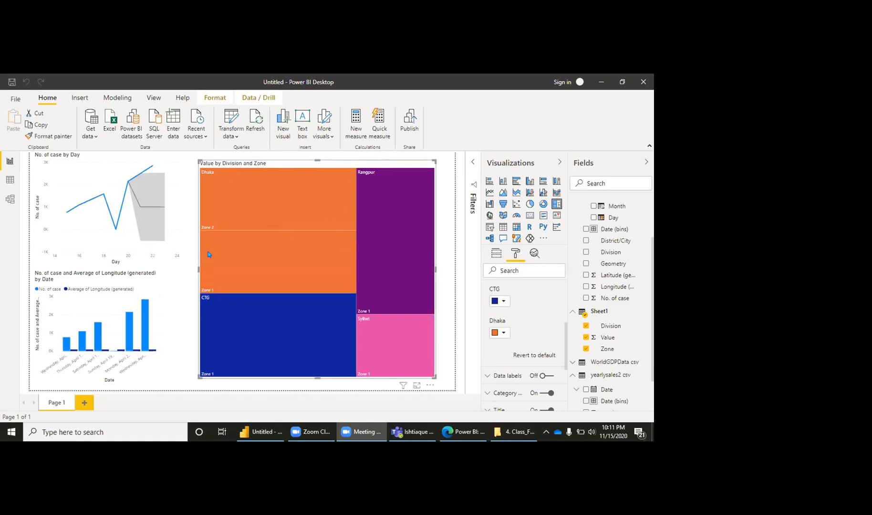
- Open the Book1 workbook in Excel, set the Value of Dhaka Zone 1 to 19, and close it with the change saved
{"action": "mouse_move", "coordinate": [323, 231]}
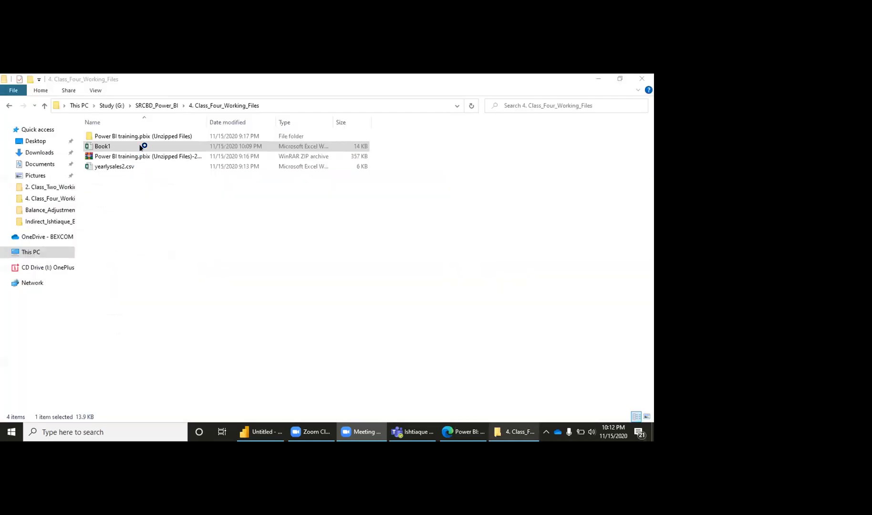
{"action": "double_click", "coordinate": [144, 147]}
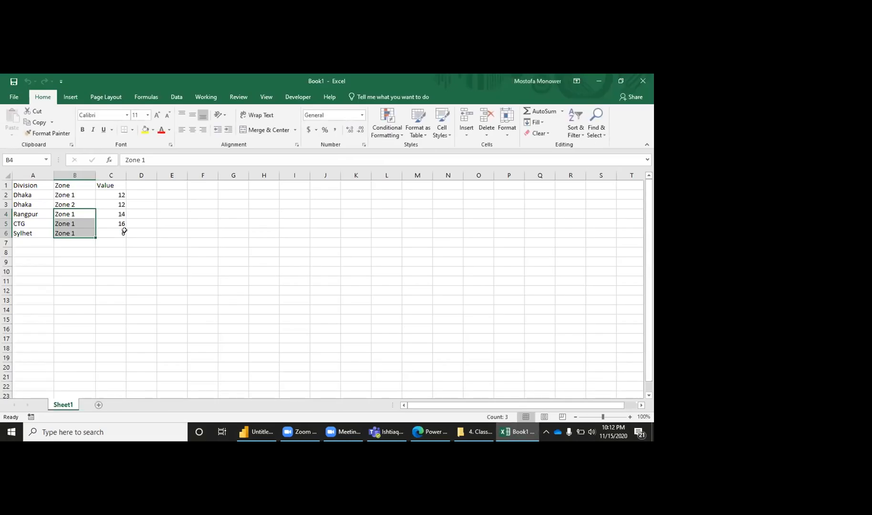
{"action": "type", "text": "19"}
{"action": "key", "text": "Return"}
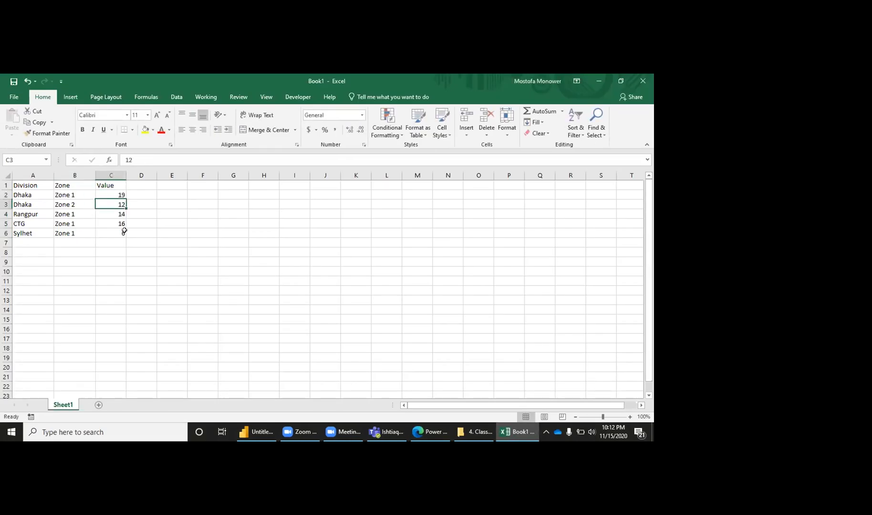
{"action": "left_click", "coordinate": [652, 77]}
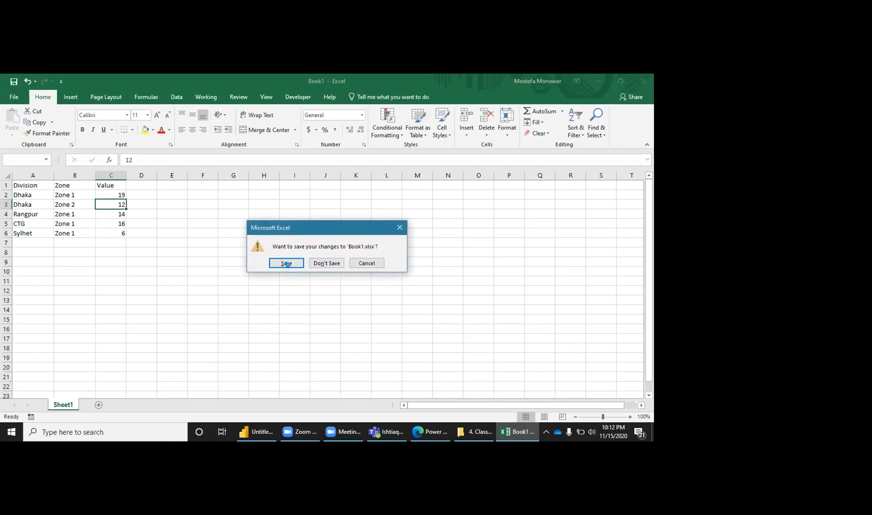
{"action": "key", "text": "n"}
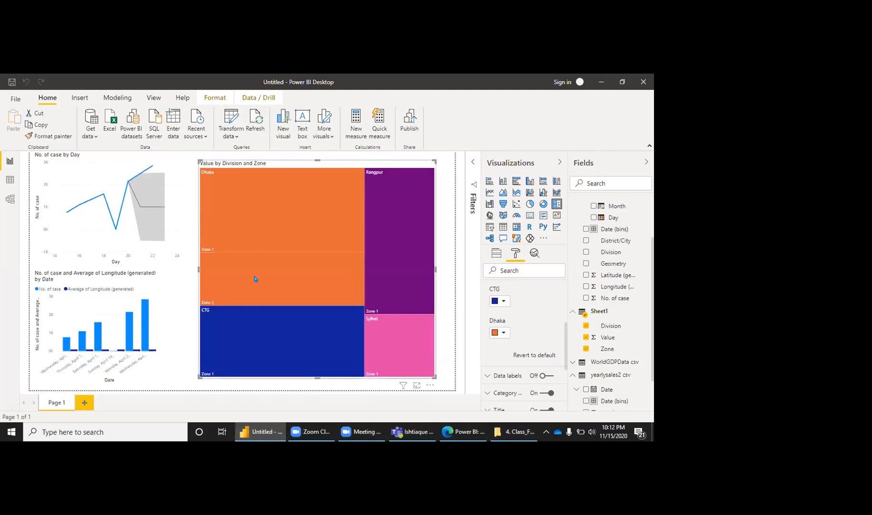
- Switch to Power BI and inspect the Dhaka Zone 1 tile's value on the Value by Division and Zone treemap
{"action": "mouse_move", "coordinate": [255, 277]}
{"action": "mouse_move", "coordinate": [294, 251]}
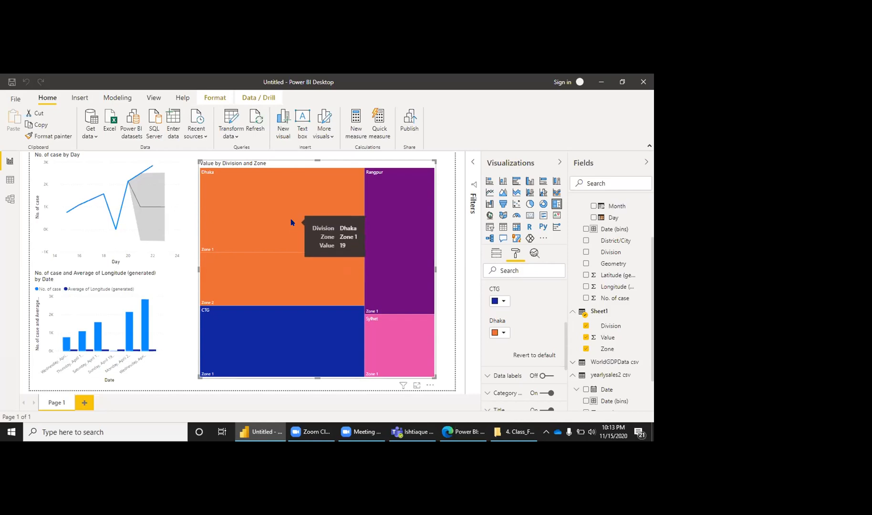
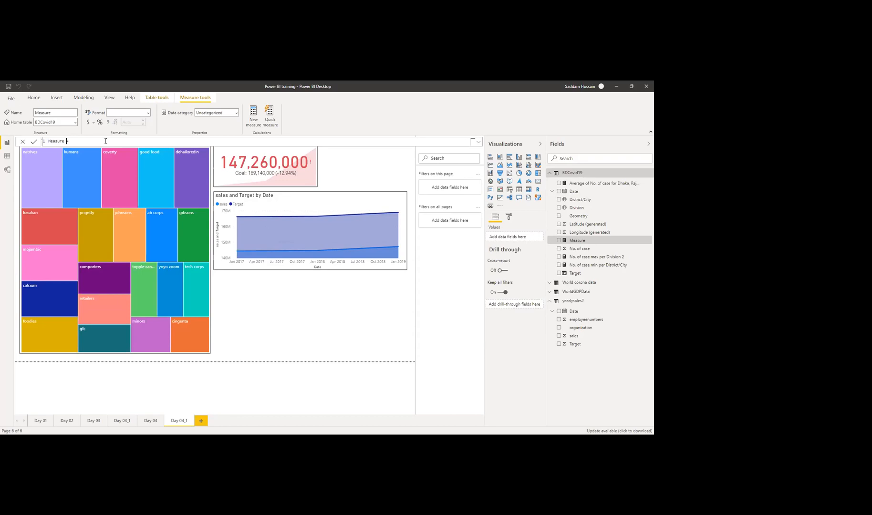
- Name the new BDCovid19 measure Total and start its formula with the SUM function
{"action": "key", "text": "BackSpace"}
{"action": "key", "text": "BackSpace"}
{"action": "key", "text": "BackSpace"}
{"action": "key", "text": "BackSpace"}
{"action": "key", "text": "BackSpace"}
{"action": "key", "text": "BackSpace"}
{"action": "key", "text": "BackSpace"}
{"action": "key", "text": "BackSpace"}
{"action": "key", "text": "BackSpace"}
{"action": "key", "text": "BackSpace"}
{"action": "type", "text": "Total"}
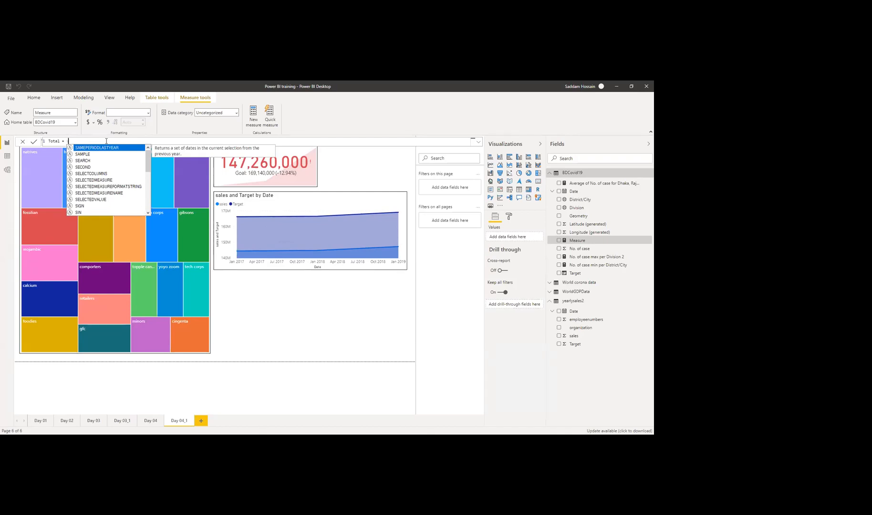
{"action": "type", "text": "um"}
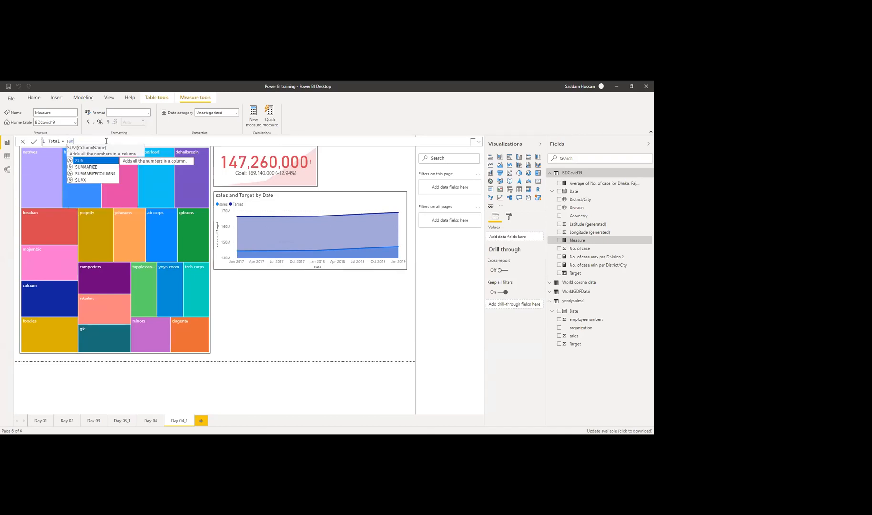
{"action": "type", "text": "("}
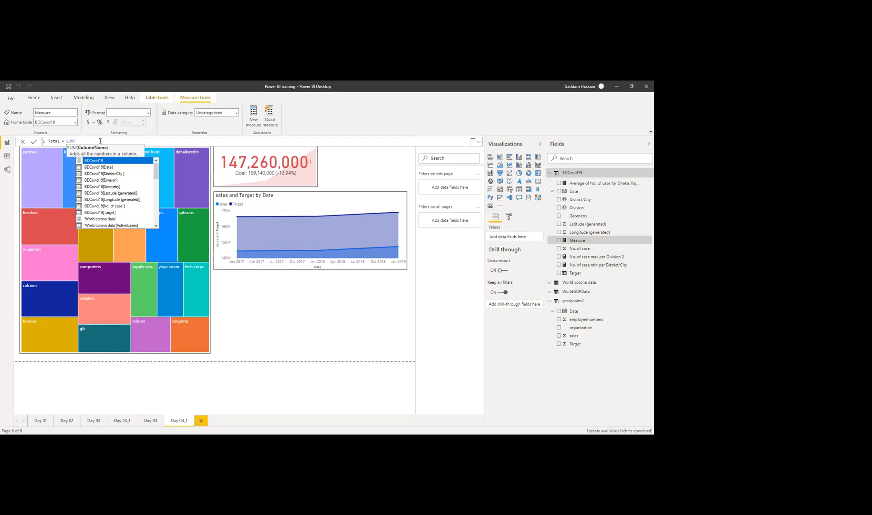
{"action": "type", "text": "n"}
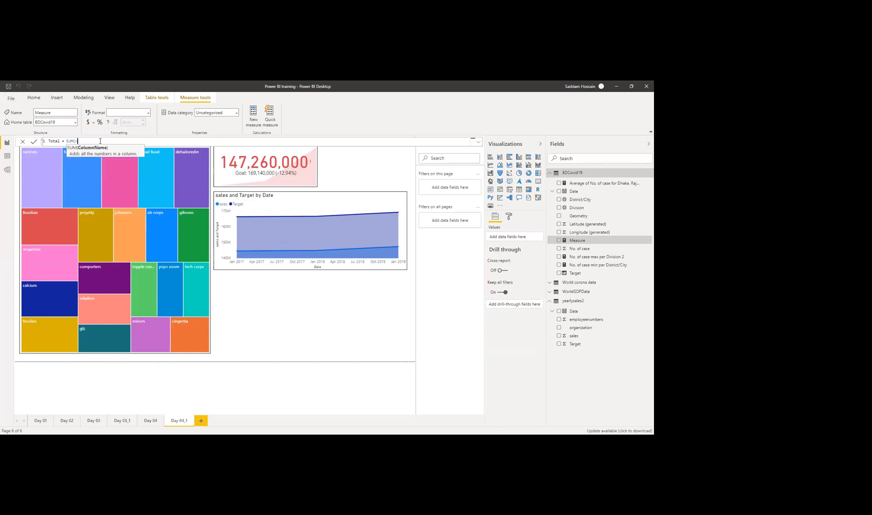
{"action": "type", "text": "em"}
{"action": "key", "text": "BackSpace"}
{"action": "key", "text": "BackSpace"}
{"action": "key", "text": "BackSpace"}
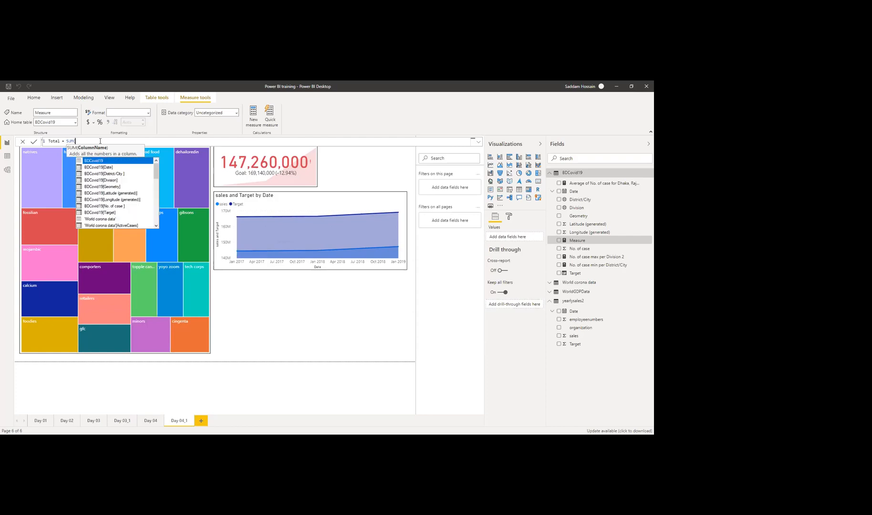
- Complete the Total measure as the sum of the BDCovid19 No. of case column and commit it
{"action": "key", "text": "Down"}
{"action": "key", "text": "Down"}
{"action": "key", "text": "Down"}
{"action": "key", "text": "Down"}
{"action": "key", "text": "Down"}
{"action": "key", "text": "Down"}
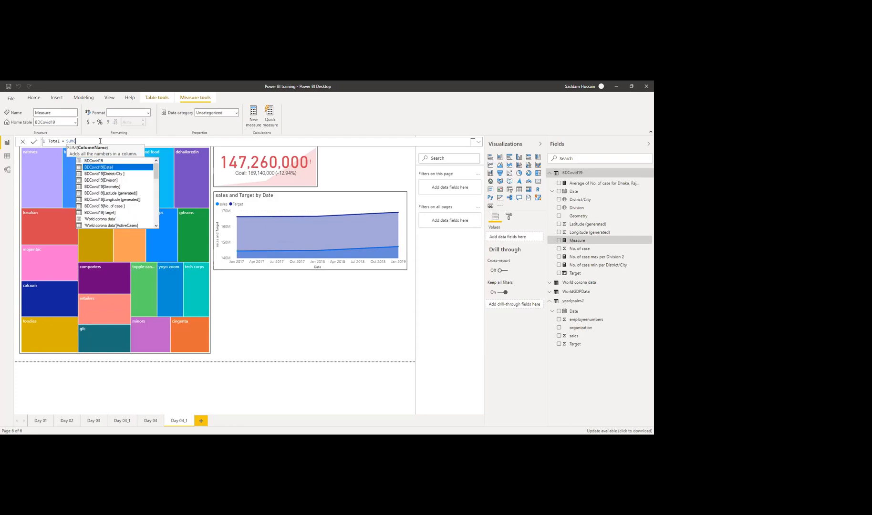
{"action": "key", "text": "Down"}
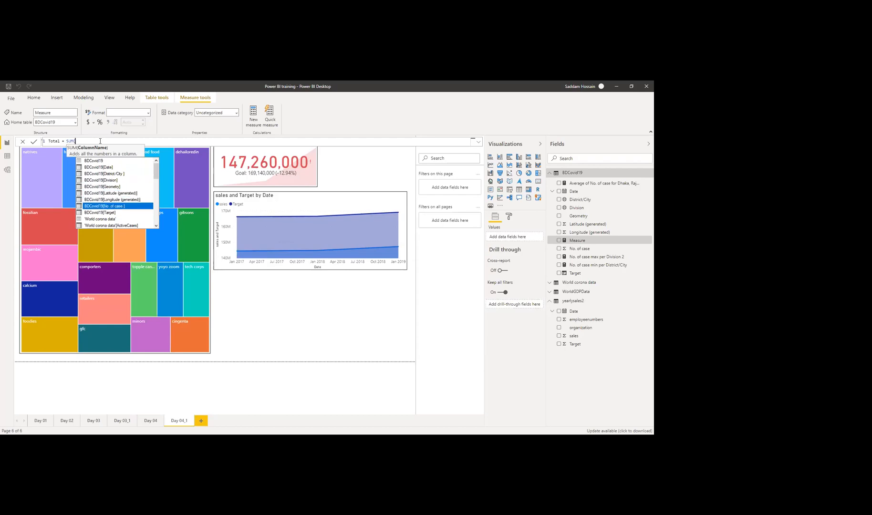
{"action": "key", "text": "Tab"}
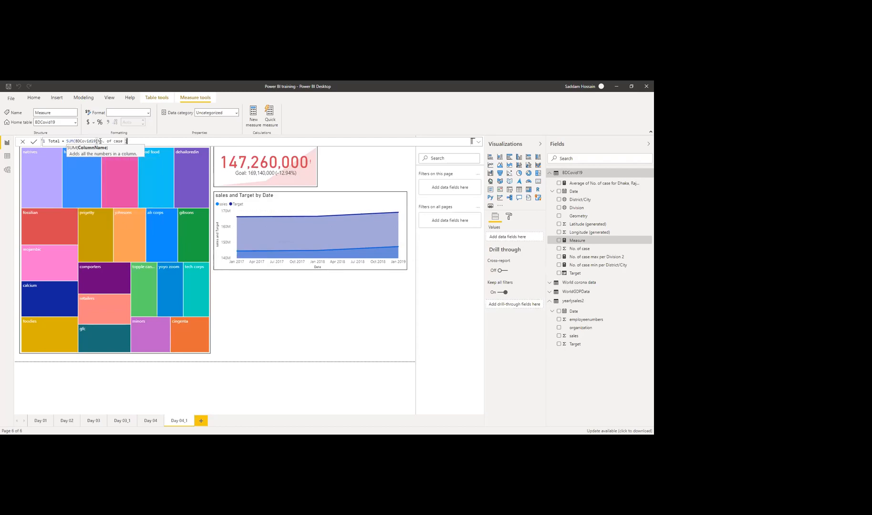
{"action": "type", "text": ")"}
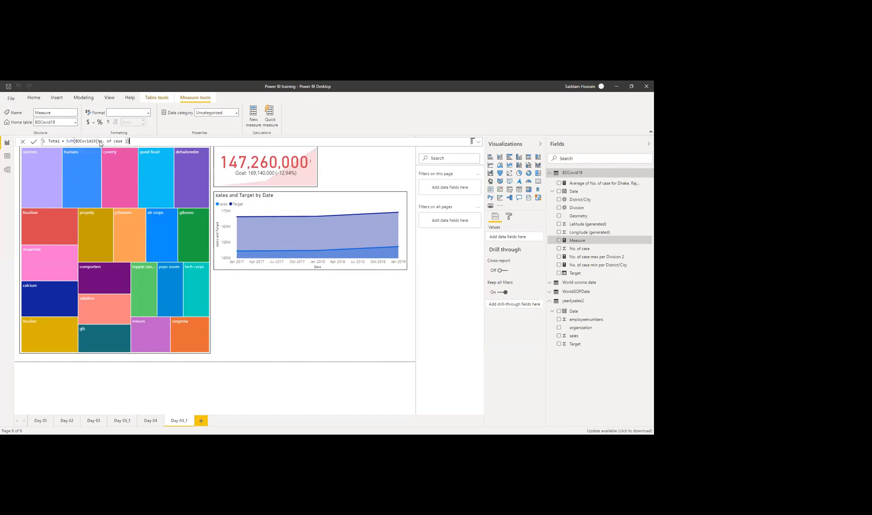
{"action": "key", "text": "Return"}
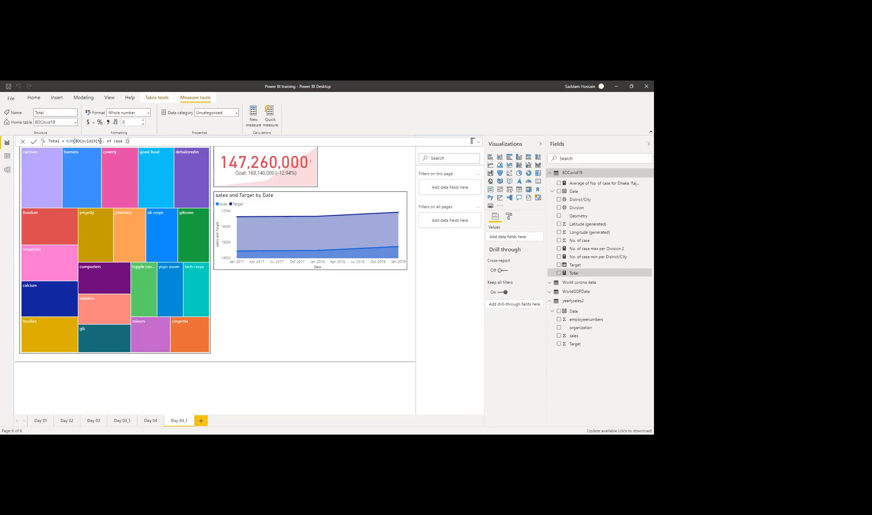
{"action": "left_click", "coordinate": [398, 173]}
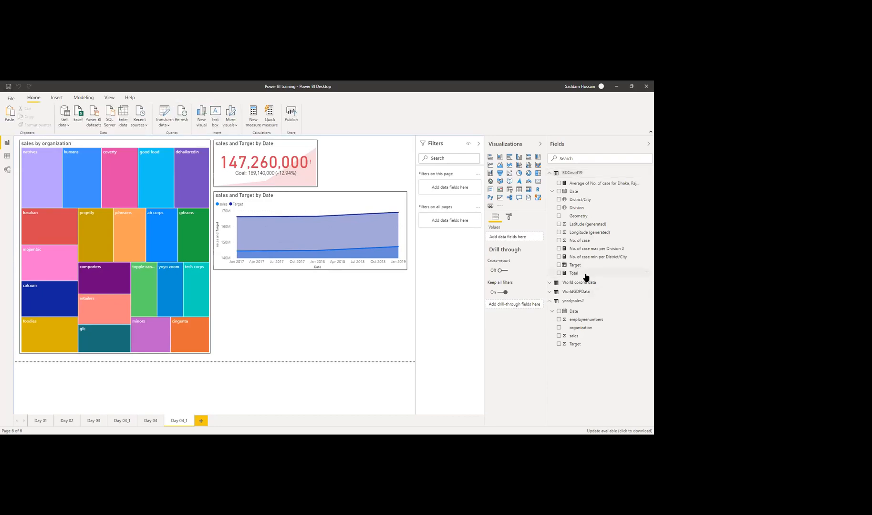
- Show the Total measure in a card visual, sized as a low strip beneath the area chart and matching its width
{"action": "left_click_drag", "start_coordinate": [343, 325], "coordinate": [343, 324]}
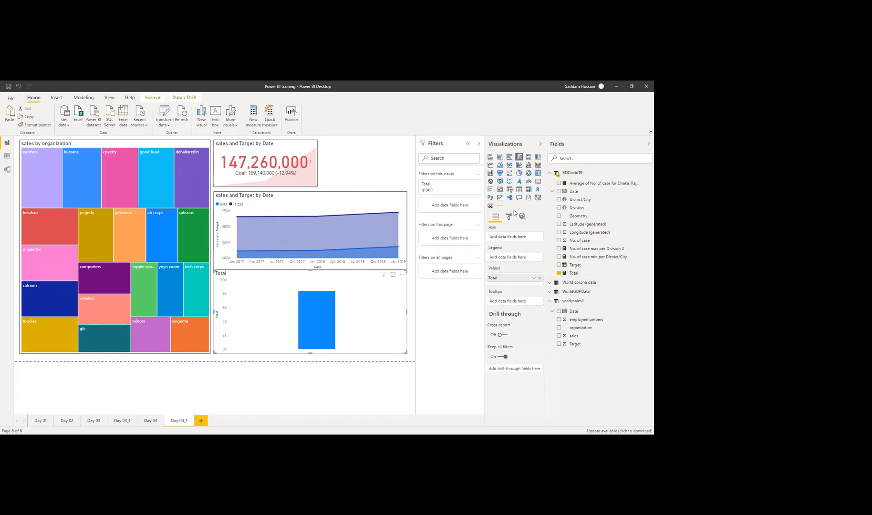
{"action": "left_click", "coordinate": [538, 182]}
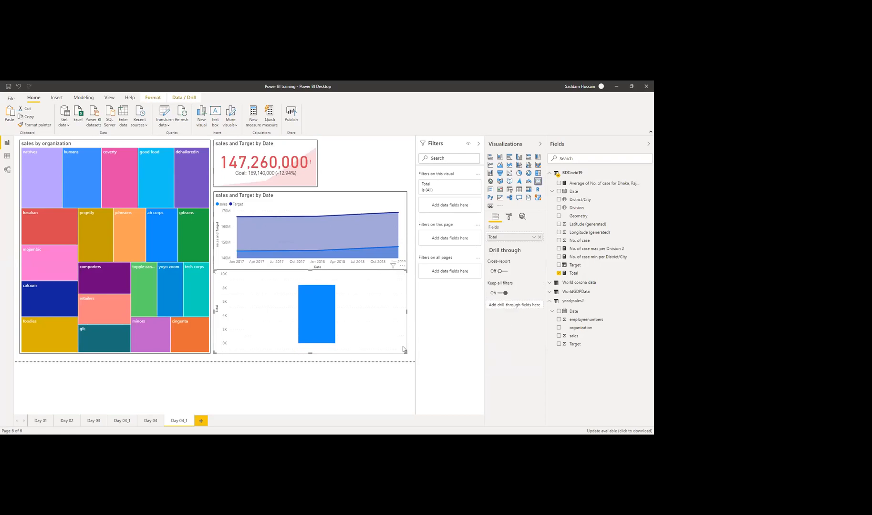
{"action": "left_click_drag", "start_coordinate": [408, 355], "coordinate": [396, 311]}
{"action": "left_click_drag", "start_coordinate": [222, 354], "coordinate": [249, 297]}
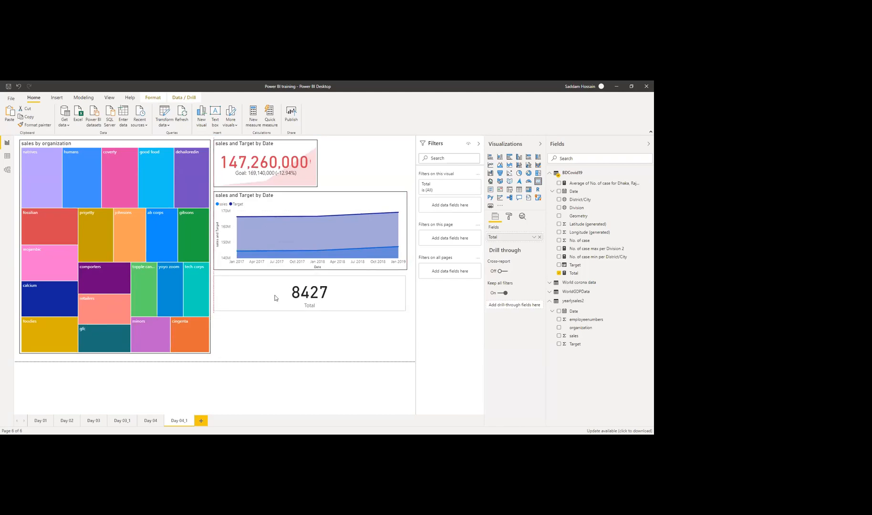
{"action": "left_click_drag", "start_coordinate": [406, 294], "coordinate": [406, 294]}
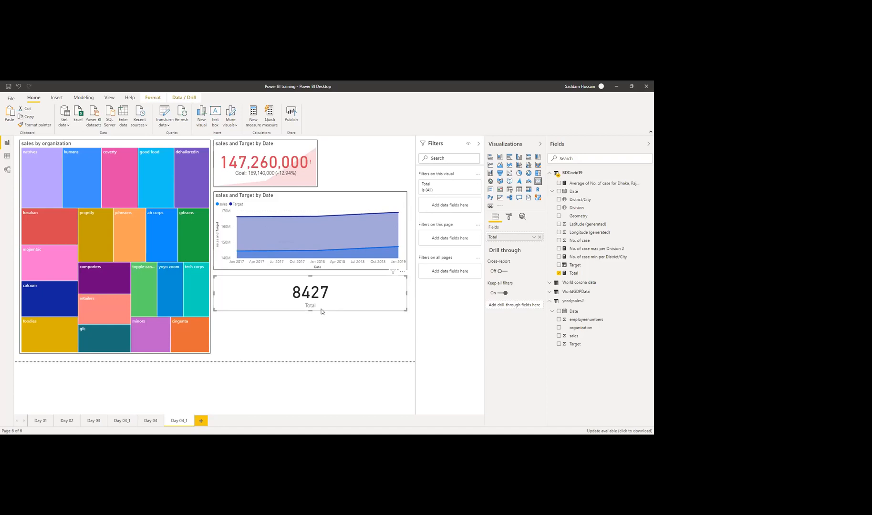
- Turn on the border of the Total card and deselect the card
{"action": "left_click", "coordinate": [509, 217]}
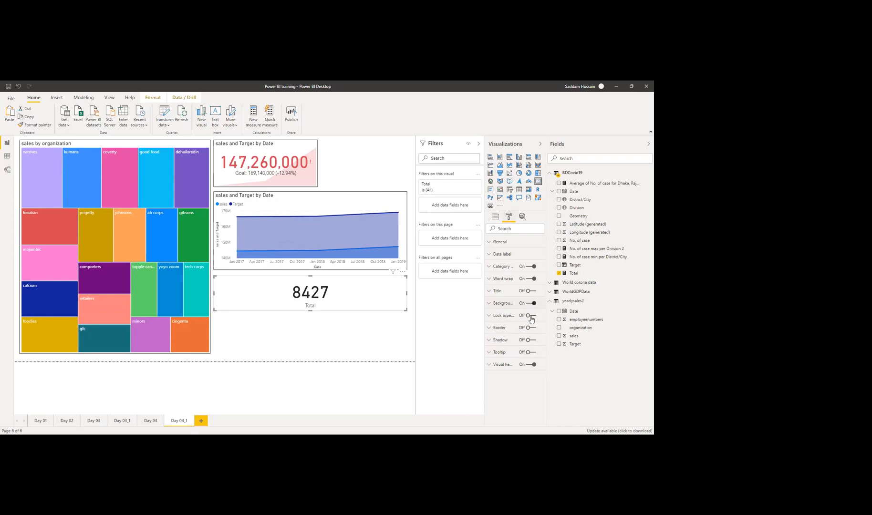
{"action": "left_click", "coordinate": [529, 328]}
{"action": "left_click", "coordinate": [366, 334]}
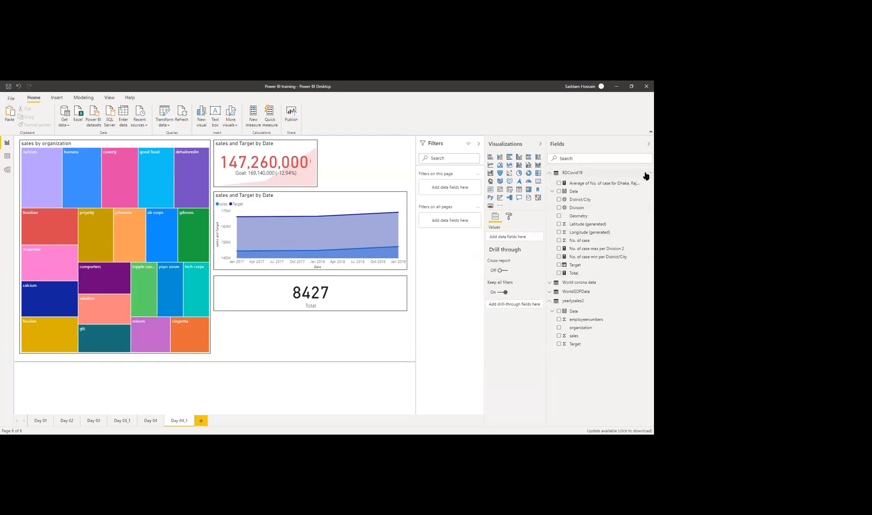
{"action": "left_click", "coordinate": [644, 174]}
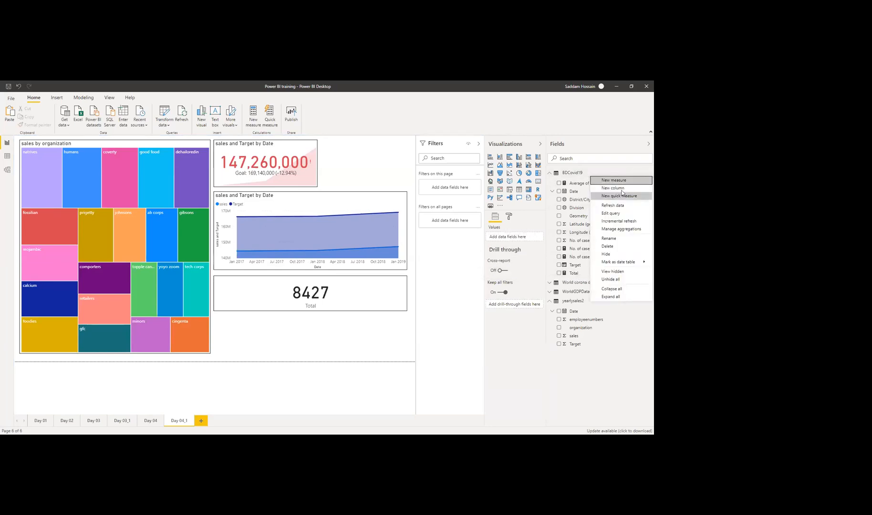
{"action": "left_click", "coordinate": [515, 314]}
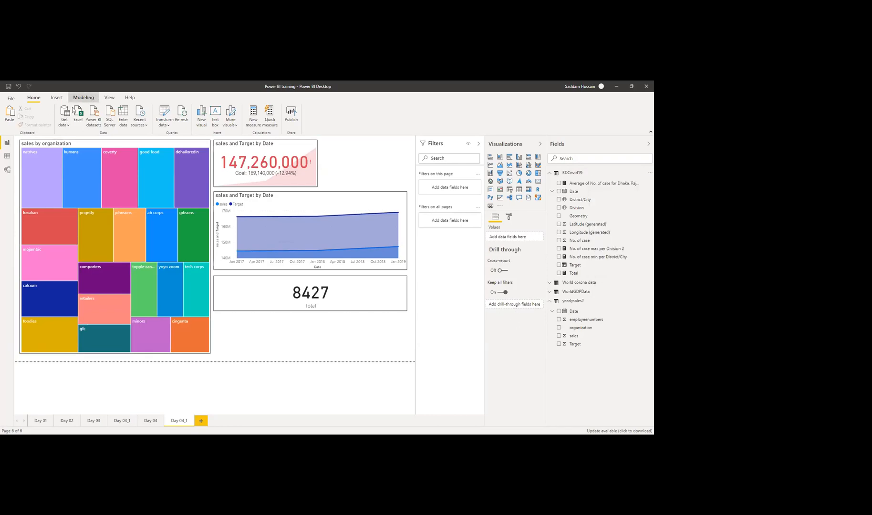
{"action": "left_click", "coordinate": [83, 97]}
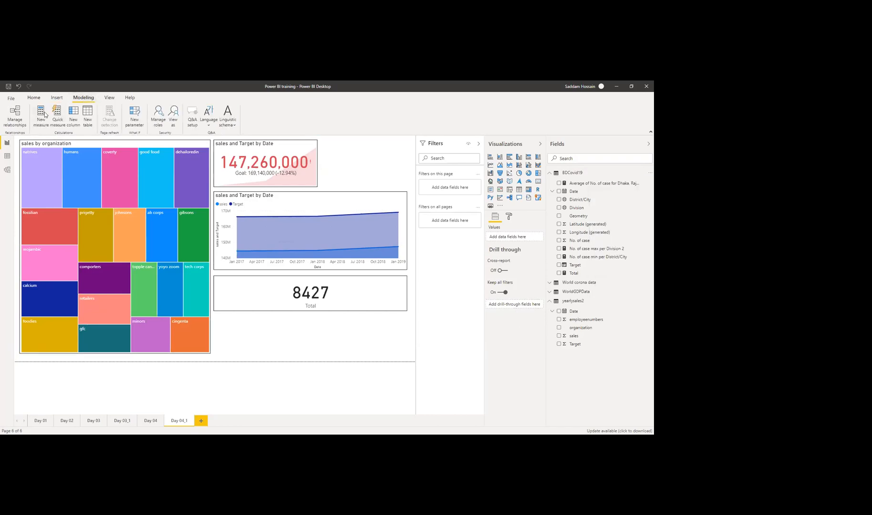
- Create a new measure in the BDCovid19 table named Maxbydistrict and start its formula with the CALCULATE function
{"action": "left_click", "coordinate": [646, 173]}
{"action": "left_click", "coordinate": [622, 182]}
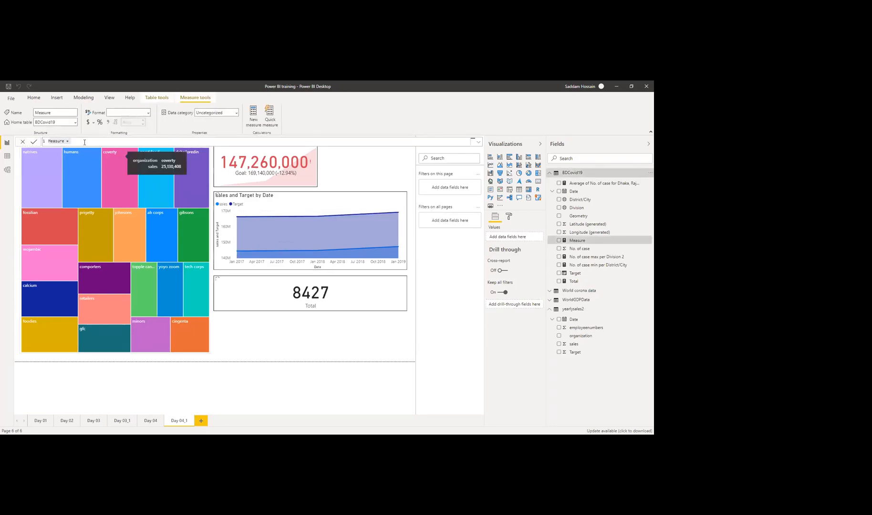
{"action": "key", "text": "BackSpace"}
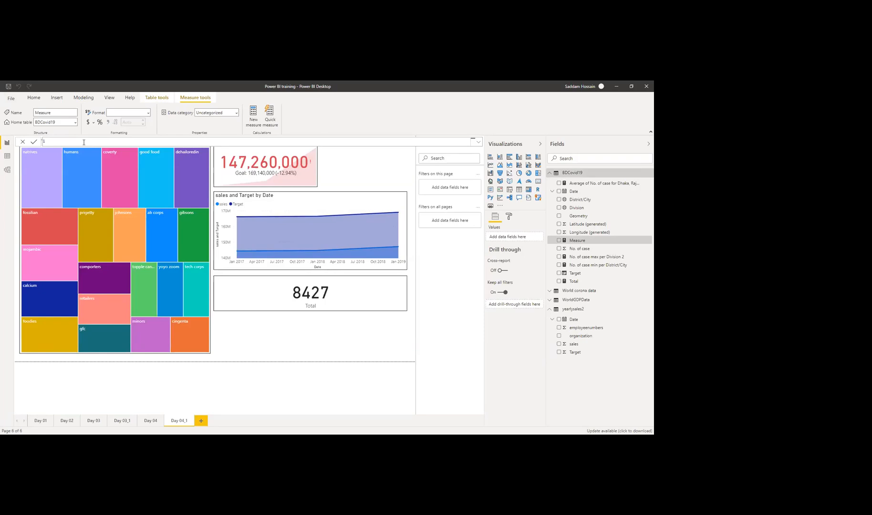
{"action": "type", "text": "Maxbydistrict = calc"}
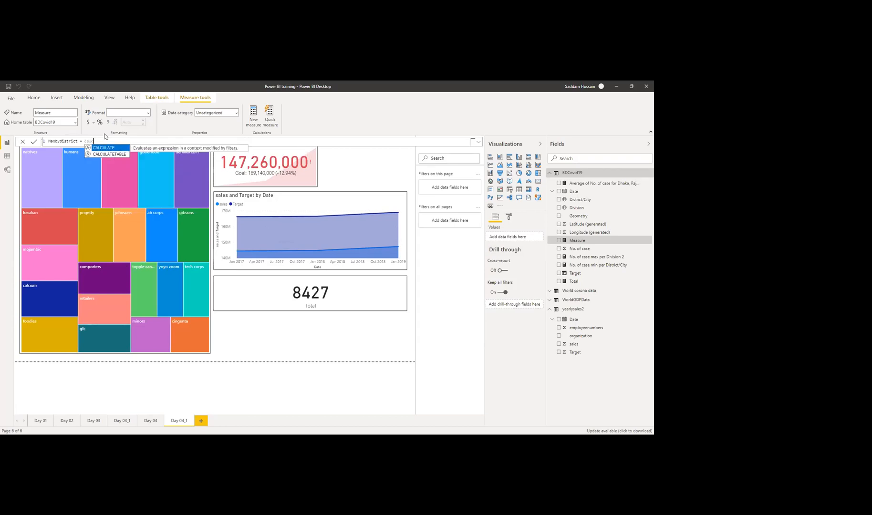
{"action": "key", "text": "Tab"}
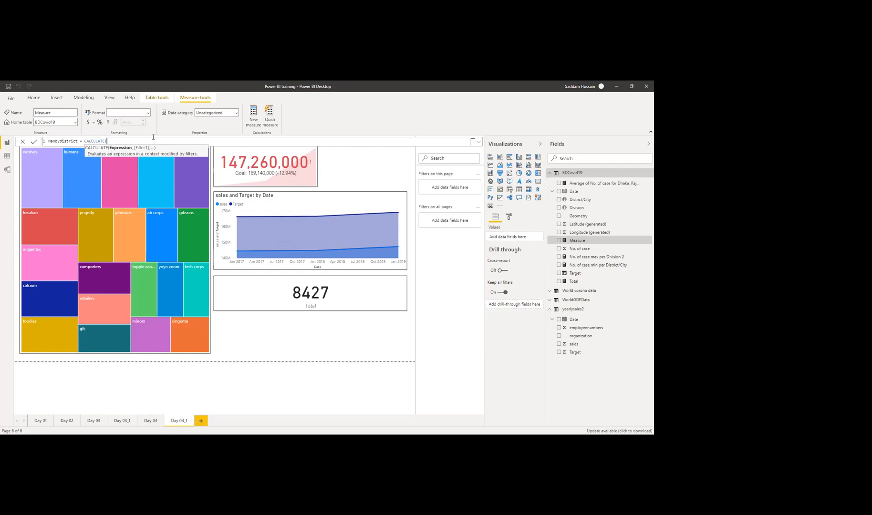
- Extend the new measure's name to Maxbydistrictdhaka in its formula
{"action": "key", "text": "Left"}
{"action": "key", "text": "Left"}
{"action": "key", "text": "Left"}
{"action": "key", "text": "Left"}
{"action": "key", "text": "Left"}
{"action": "key", "text": "Left"}
{"action": "key", "text": "Left"}
{"action": "key", "text": "Left"}
{"action": "key", "text": "Left"}
{"action": "key", "text": "Left"}
{"action": "key", "text": "Left"}
{"action": "key", "text": "Left"}
{"action": "key", "text": "Left"}
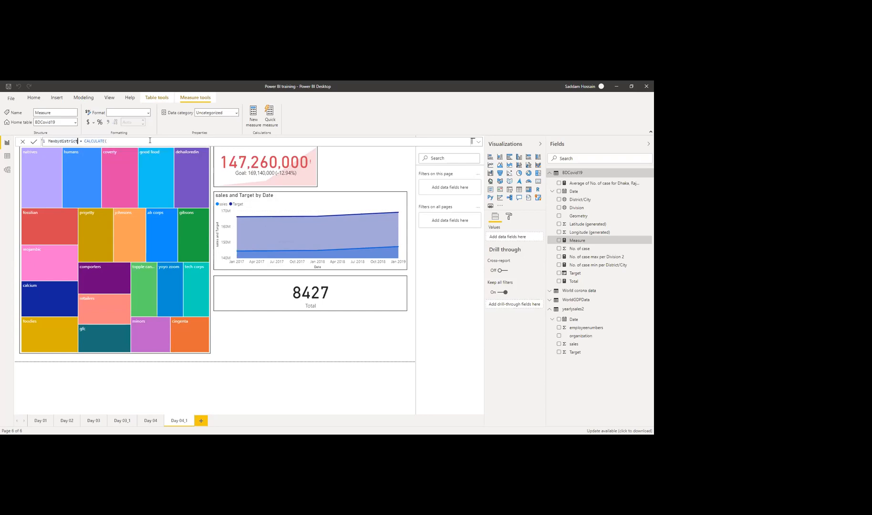
{"action": "type", "text": "dhaka"}
- Enter the maximum of BDCovid19[No. of case ] as the expression of the Maxbydistrictdhaka measure's CALCULATE formula
{"action": "key", "text": "Right"}
{"action": "key", "text": "Right"}
{"action": "key", "text": "Right"}
{"action": "key", "text": "Right"}
{"action": "key", "text": "Right"}
{"action": "key", "text": "Right"}
{"action": "key", "text": "Right"}
{"action": "key", "text": "Right"}
{"action": "key", "text": "Right"}
{"action": "key", "text": "BackSpace"}
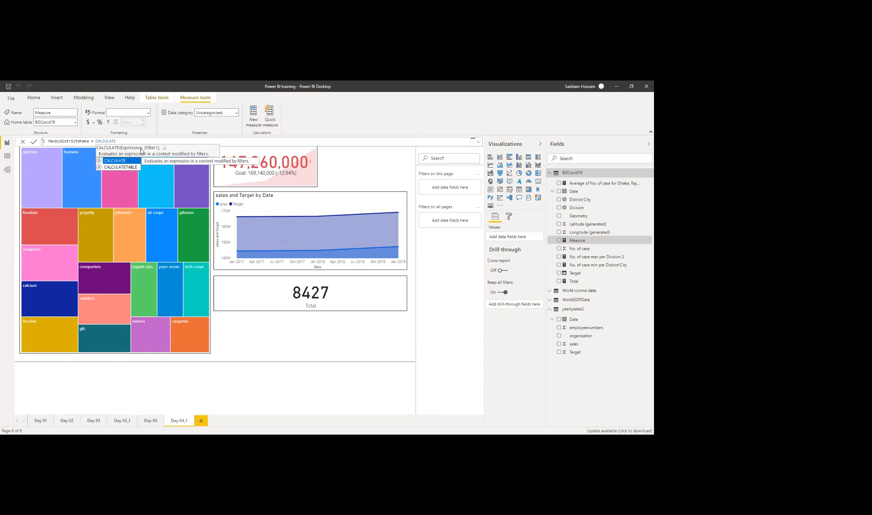
{"action": "type", "text": "("}
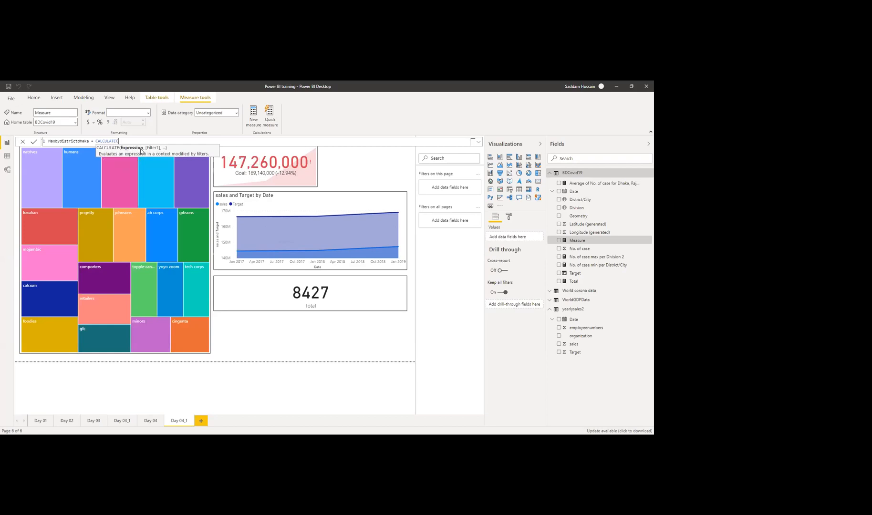
{"action": "type", "text": "max("}
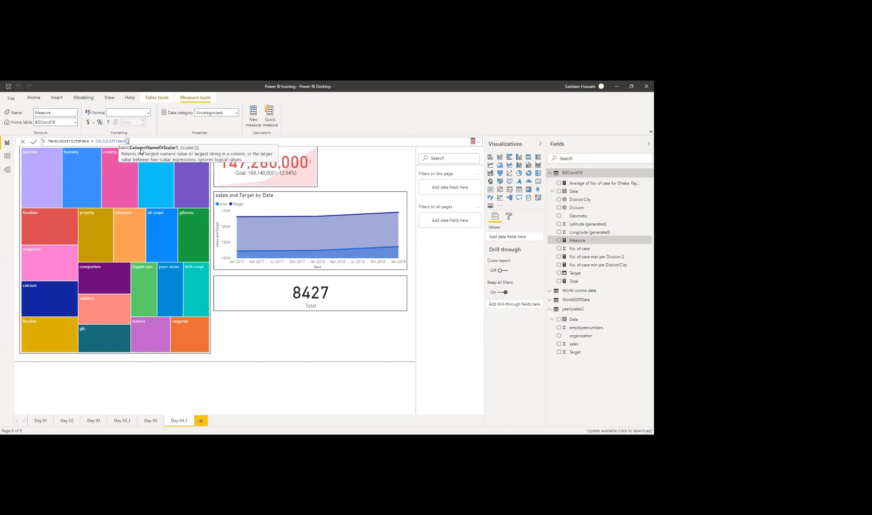
{"action": "type", "text": "no"}
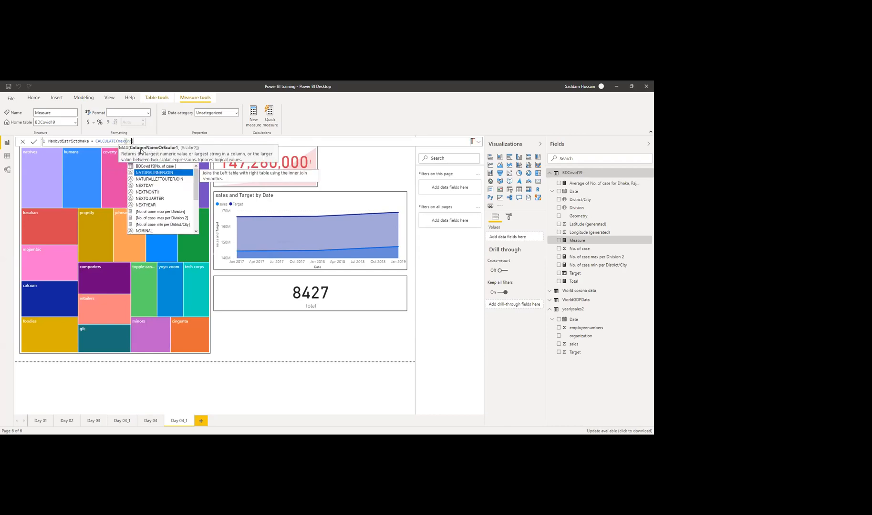
{"action": "key", "text": "Up"}
{"action": "key", "text": "Up"}
{"action": "key", "text": "Up"}
{"action": "key", "text": "Up"}
{"action": "key", "text": "Up"}
{"action": "key", "text": "Up"}
{"action": "key", "text": "Up"}
{"action": "key", "text": "Up"}
{"action": "key", "text": "Up"}
{"action": "key", "text": "Up"}
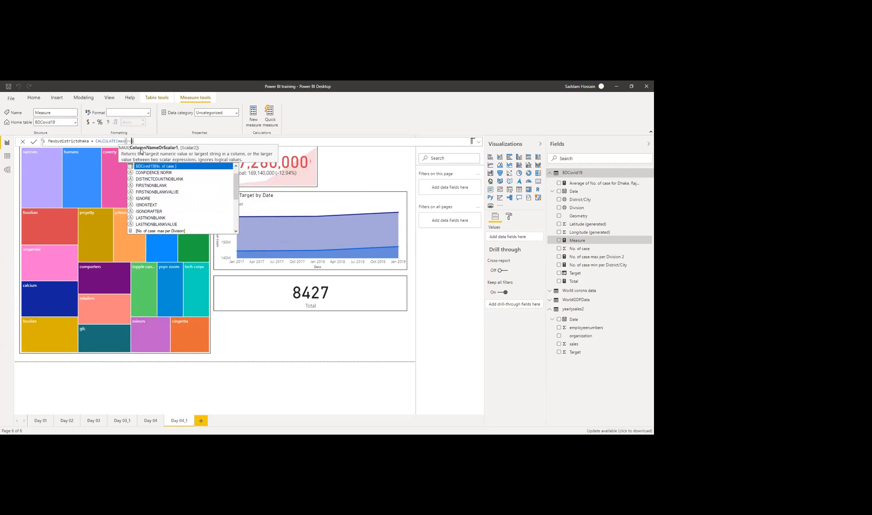
{"action": "key", "text": "Tab"}
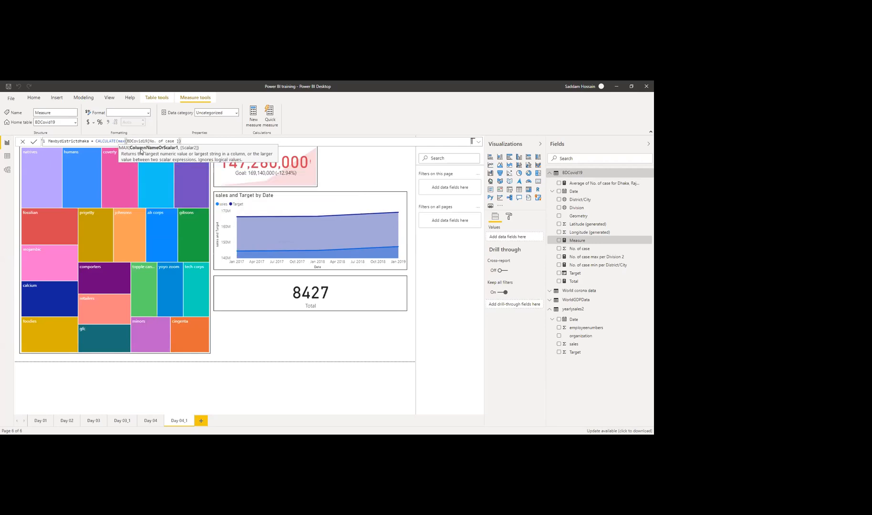
{"action": "type", "text": ")"}
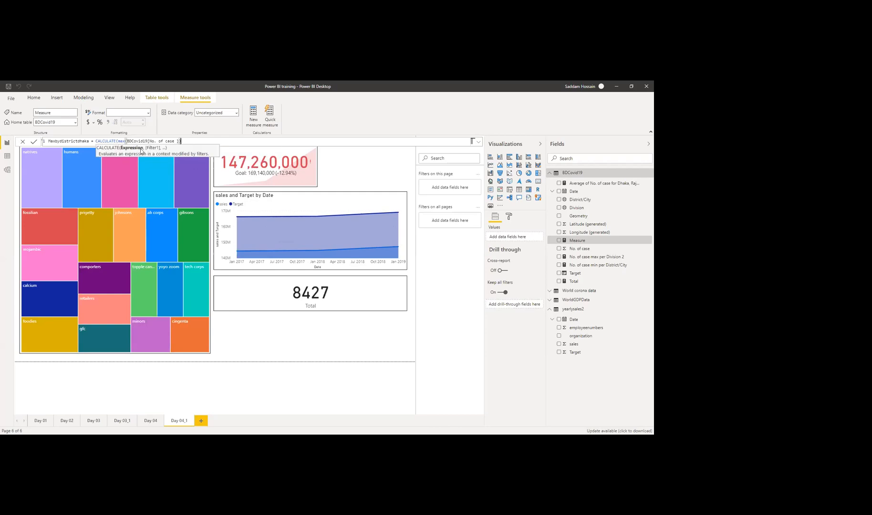
{"action": "type", "text": "), "}
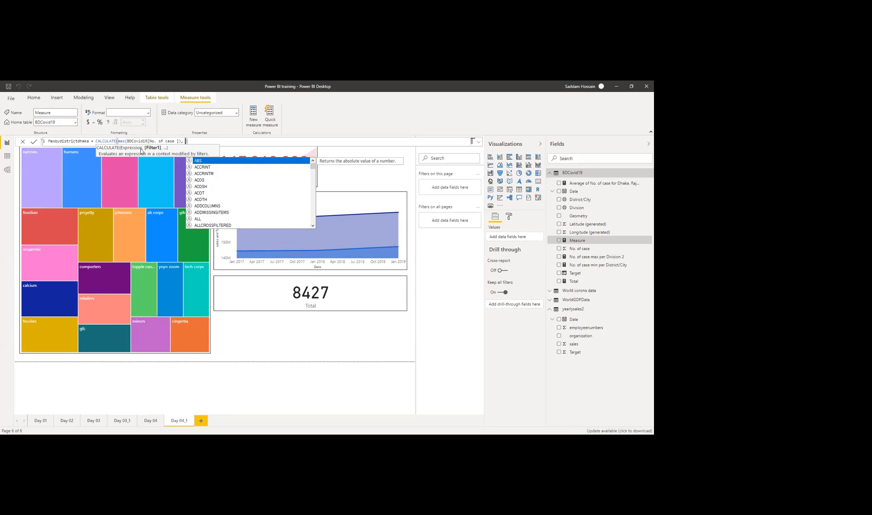
- Filter the calculation to BDCovid19[Division] = "Dhaka", close the formula and commit the measure
{"action": "type", "text": "di"}
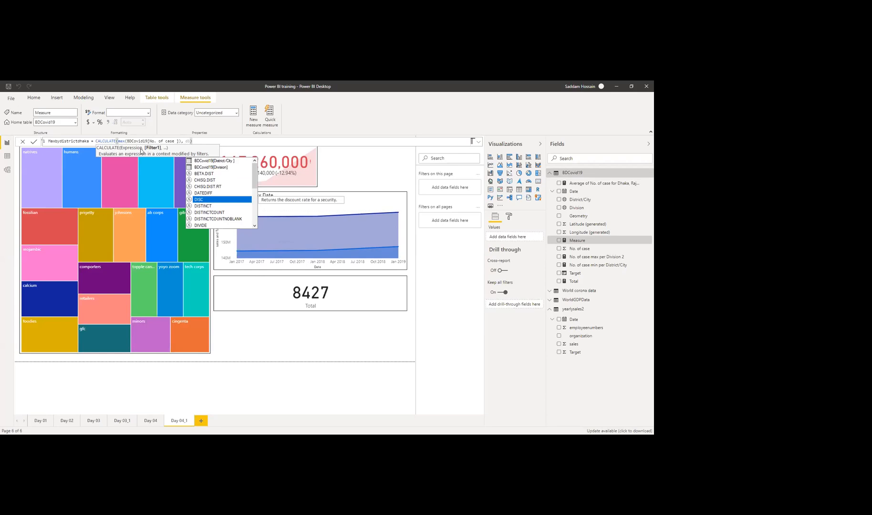
{"action": "key", "text": "Up"}
{"action": "key", "text": "Up"}
{"action": "key", "text": "Up"}
{"action": "key", "text": "Up"}
{"action": "key", "text": "Up"}
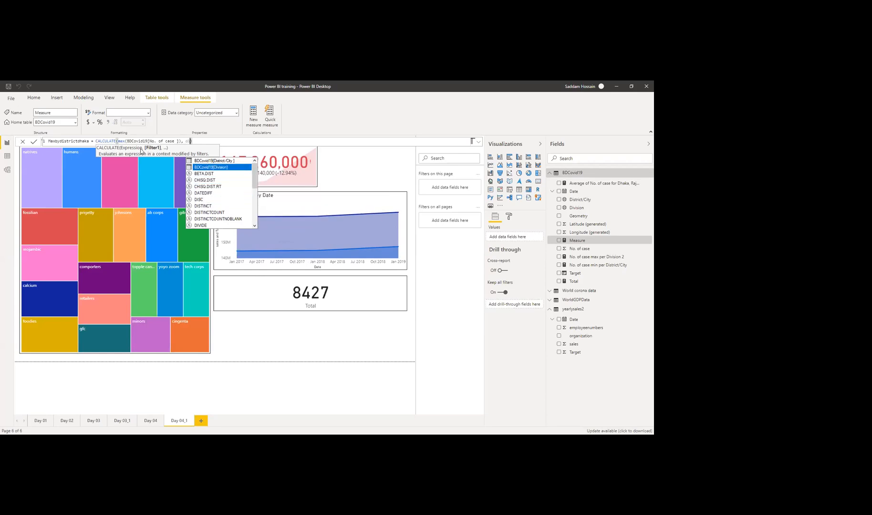
{"action": "key", "text": "Tab"}
{"action": "type", "text": "= \"Dhaka\""}
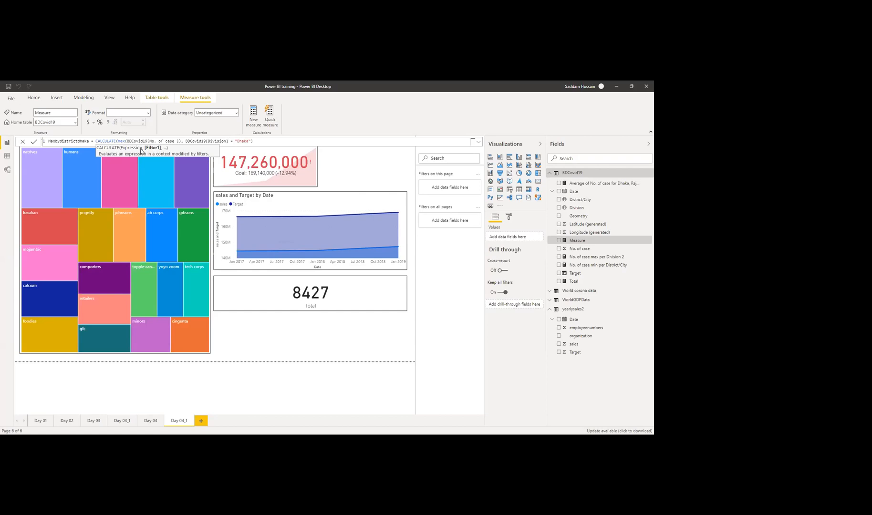
{"action": "type", "text": ")"}
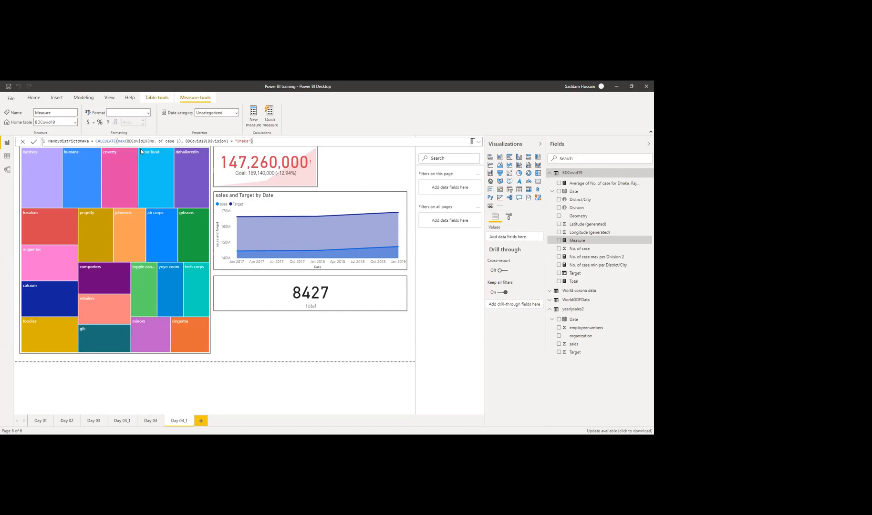
{"action": "key", "text": "Return"}
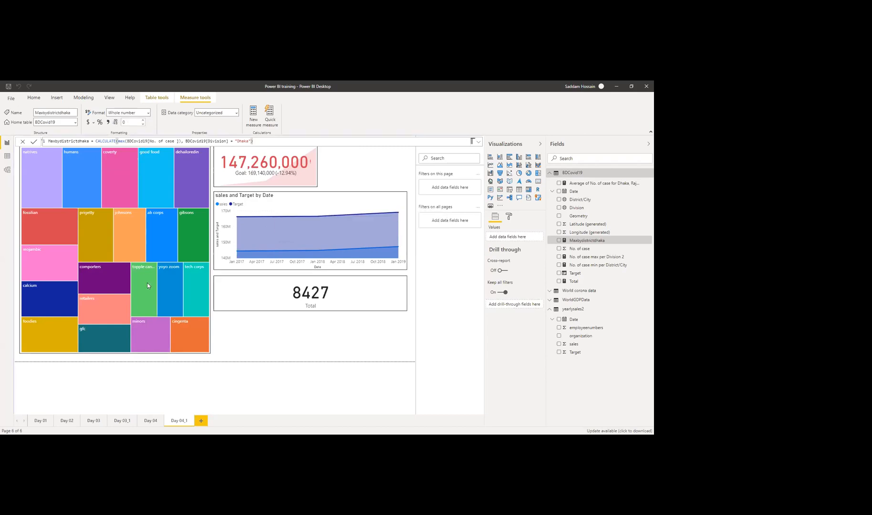
- Duplicate the Total card and align the copy directly beneath the original
{"action": "left_click", "coordinate": [331, 311]}
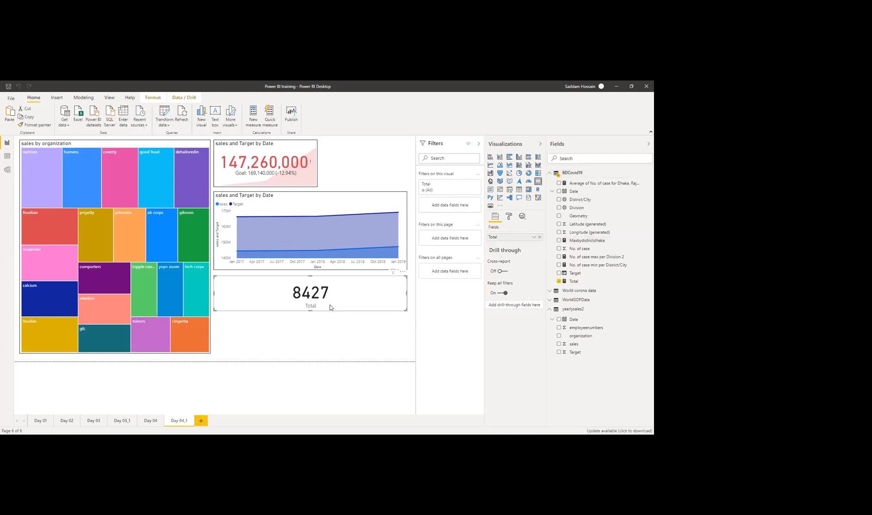
{"action": "key", "text": "ctrl+c"}
{"action": "key", "text": "ctrl+v"}
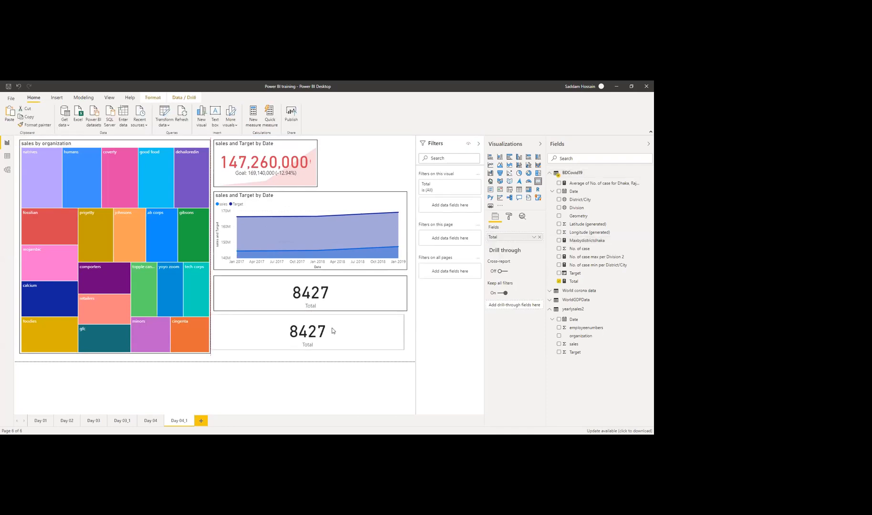
{"action": "left_click_drag", "start_coordinate": [329, 333], "coordinate": [326, 335]}
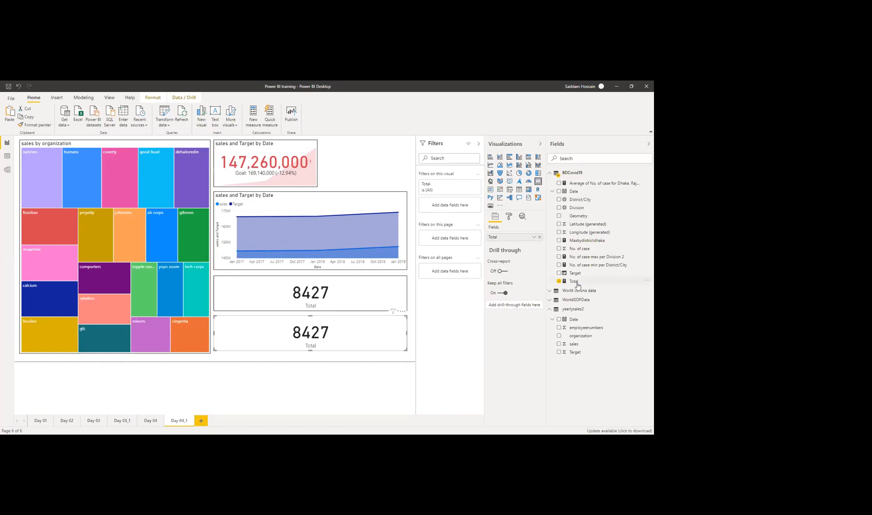
- Replace the copied card's Total with Maxbydistrictdhaka and extend the card down to the treemap's lower edge
{"action": "left_click_drag", "start_coordinate": [578, 241], "coordinate": [511, 239]}
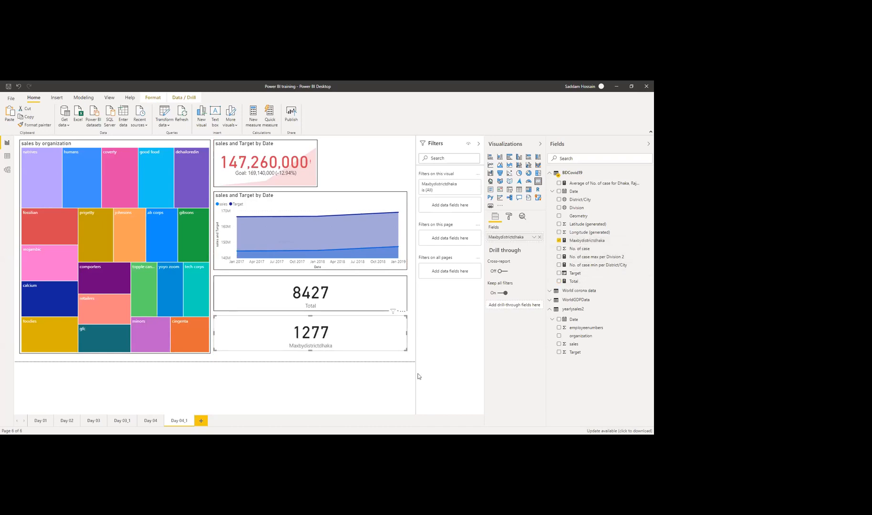
{"action": "left_click_drag", "start_coordinate": [311, 353], "coordinate": [312, 363]}
{"action": "left_click", "coordinate": [316, 378]}
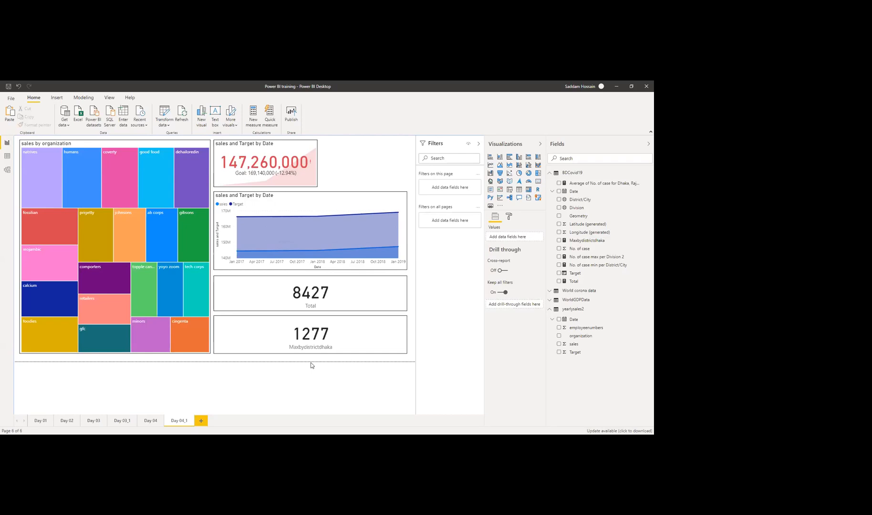
- Review the DAX formula of the Maxbydistrictdhaka measure
{"action": "left_click", "coordinate": [580, 244]}
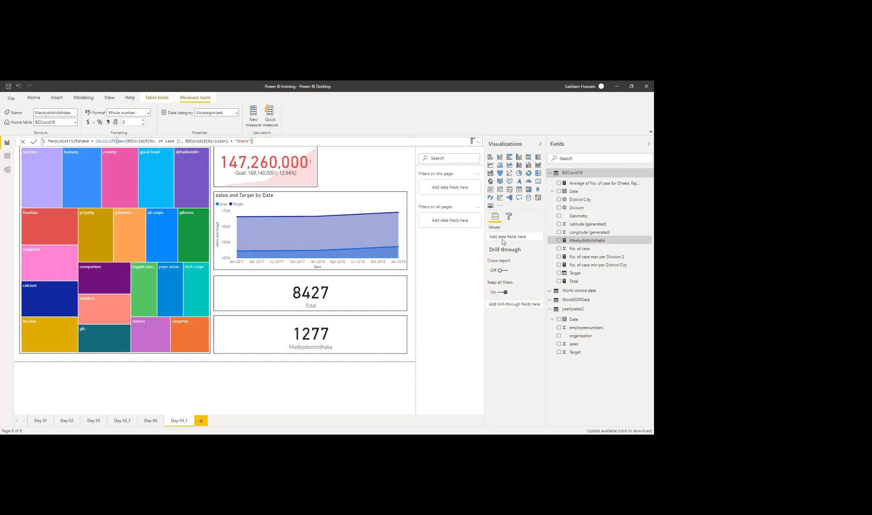
{"action": "left_click", "coordinate": [338, 159]}
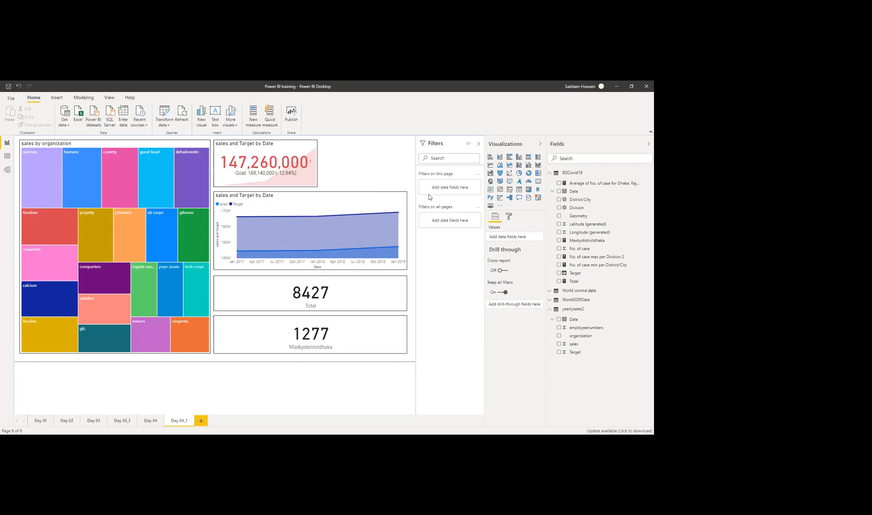
{"action": "left_click", "coordinate": [587, 241]}
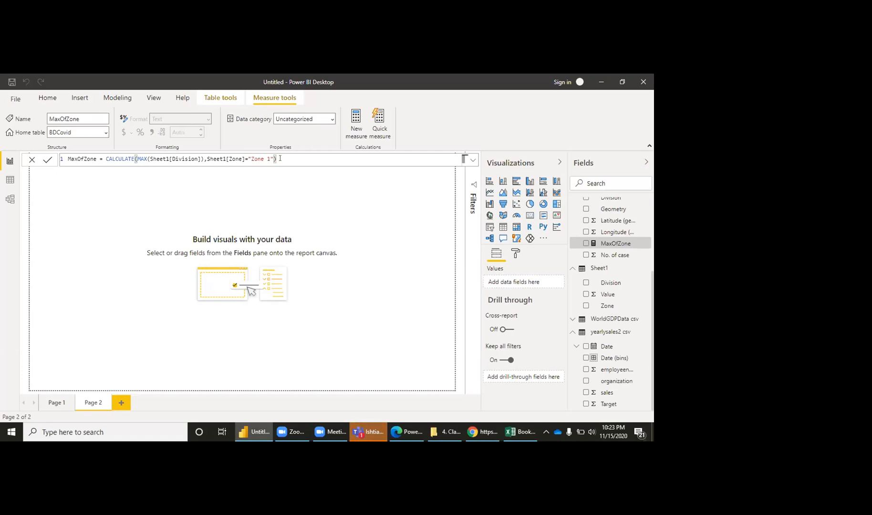
- Examine the MaxOfZone formula in the Untitled report and compare its references with the fields of BDCovid and Sheet1
{"action": "left_click", "coordinate": [257, 160]}
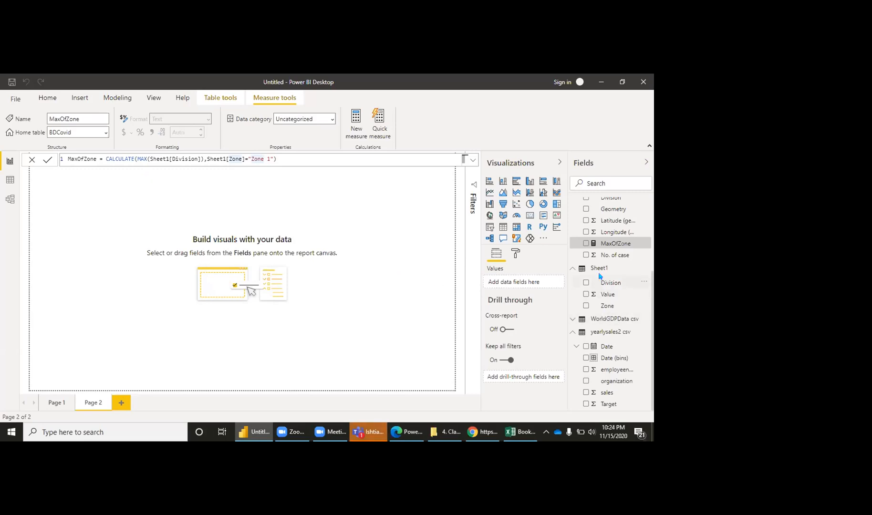
{"action": "scroll", "coordinate": [601, 268], "scroll_direction": "up", "scroll_amount": 3}
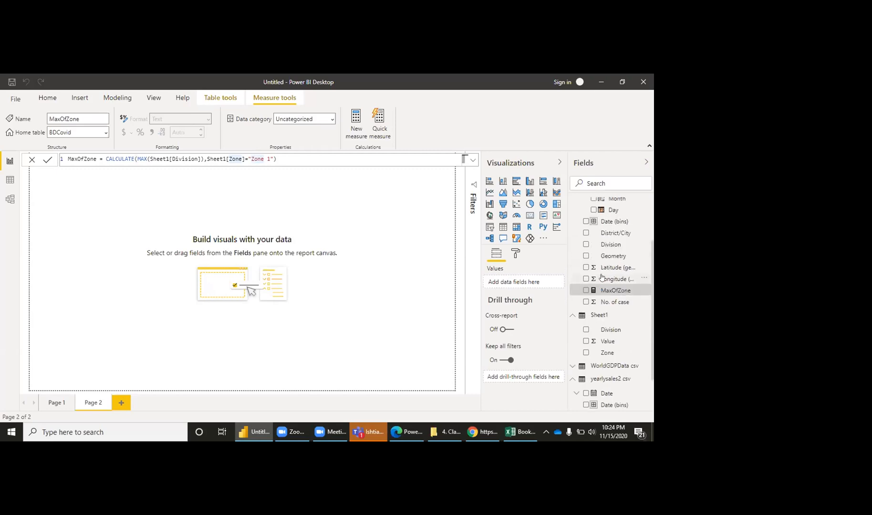
{"action": "scroll", "coordinate": [601, 247], "scroll_direction": "up", "scroll_amount": 2}
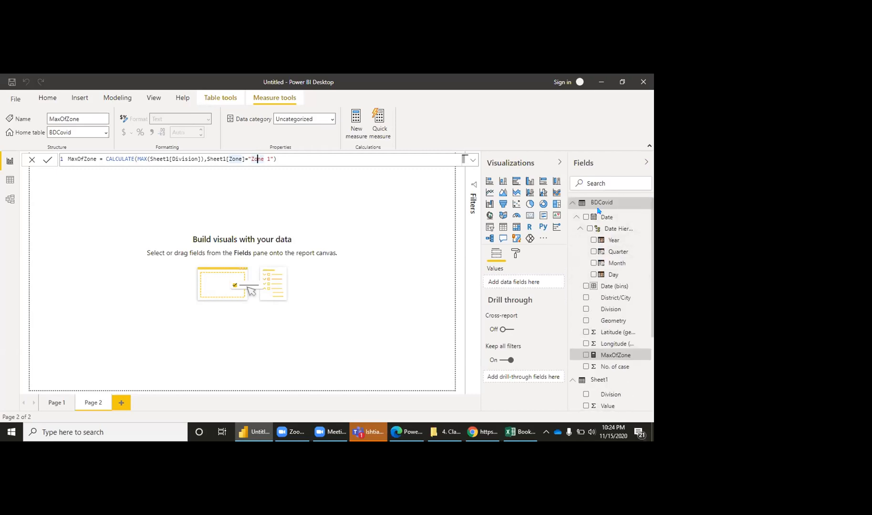
{"action": "scroll", "coordinate": [600, 256], "scroll_direction": "down", "scroll_amount": 4}
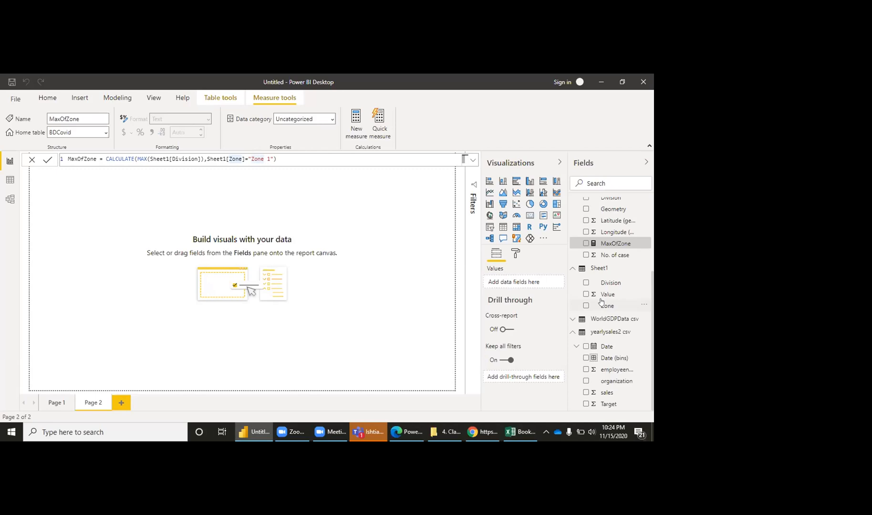
- Create a new measure in the Sheet1 table
{"action": "left_click", "coordinate": [596, 270]}
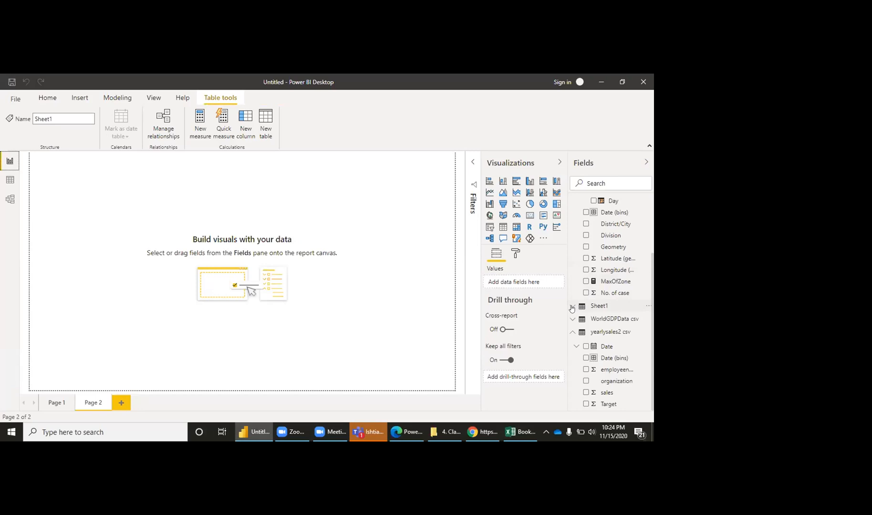
{"action": "left_click", "coordinate": [647, 305]}
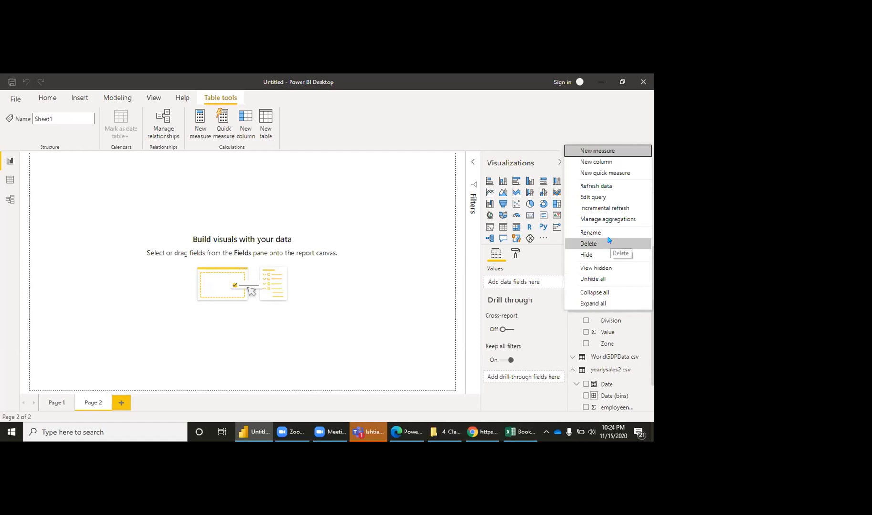
{"action": "left_click", "coordinate": [608, 151]}
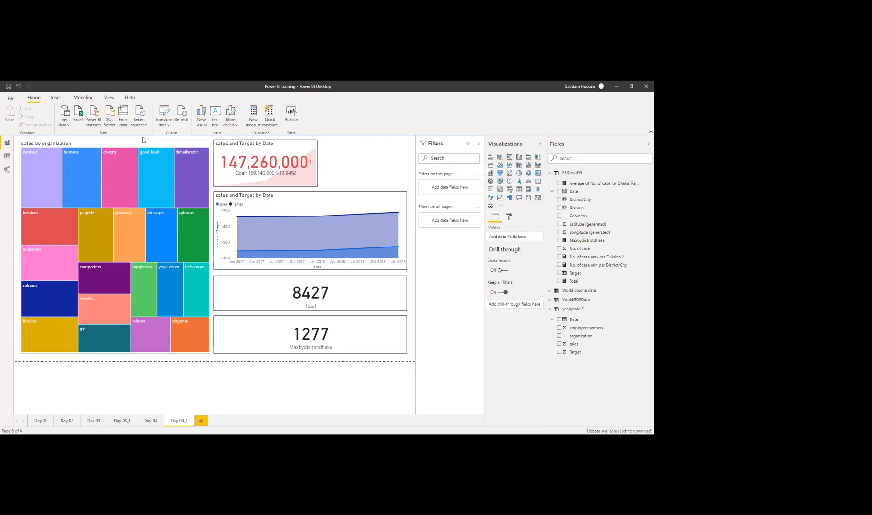
- In the Power BI training report, view the rows of the yearlysales2 table and return to the report page
{"action": "left_click", "coordinate": [82, 97]}
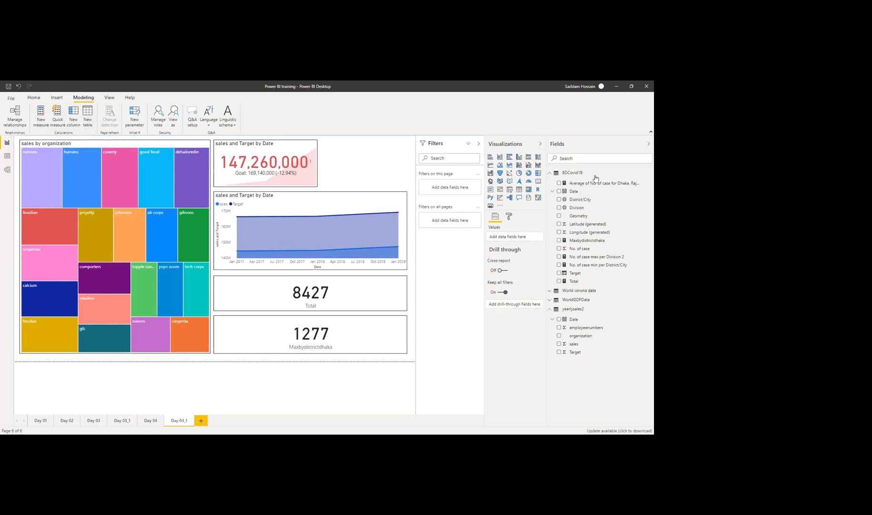
{"action": "left_click", "coordinate": [648, 174]}
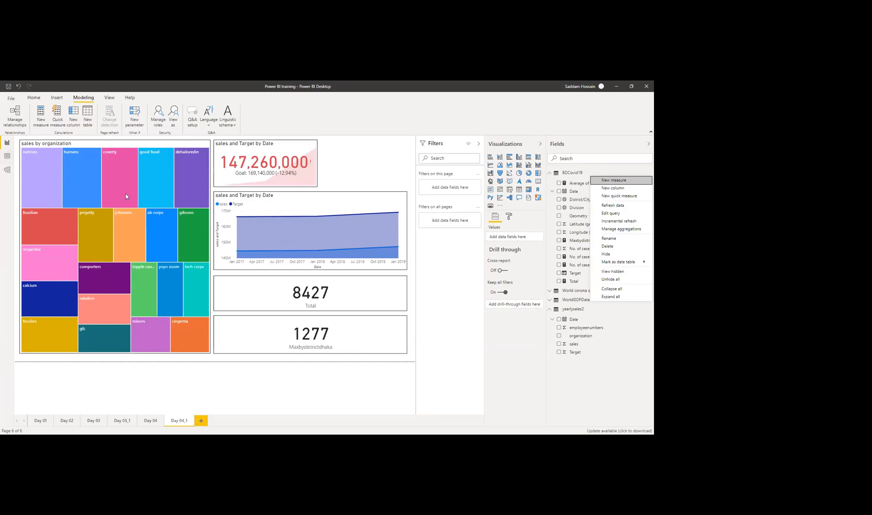
{"action": "left_click", "coordinate": [7, 156]}
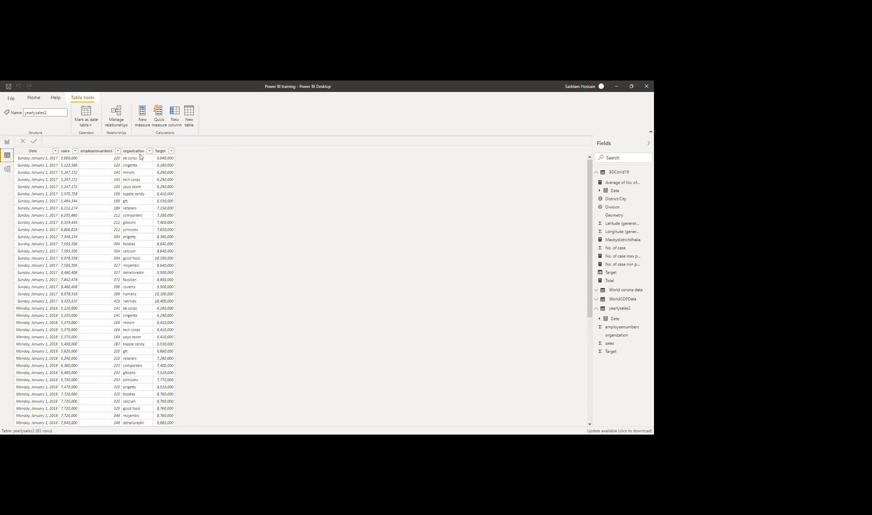
{"action": "left_click", "coordinate": [6, 141]}
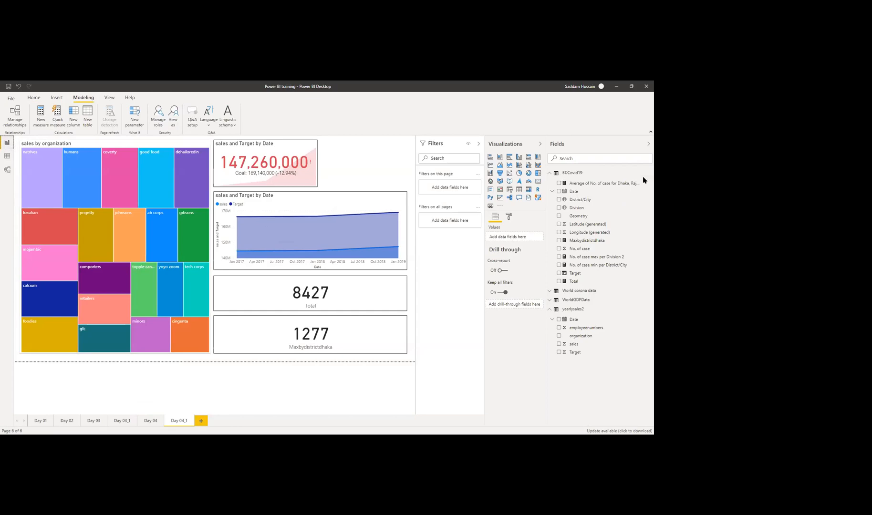
- Add a calculated column to yearlysales2 with the formula AvgSalePerEmployee = yearlysales2[sales]/yearlysales2[employeenumbers]
{"action": "left_click", "coordinate": [549, 174]}
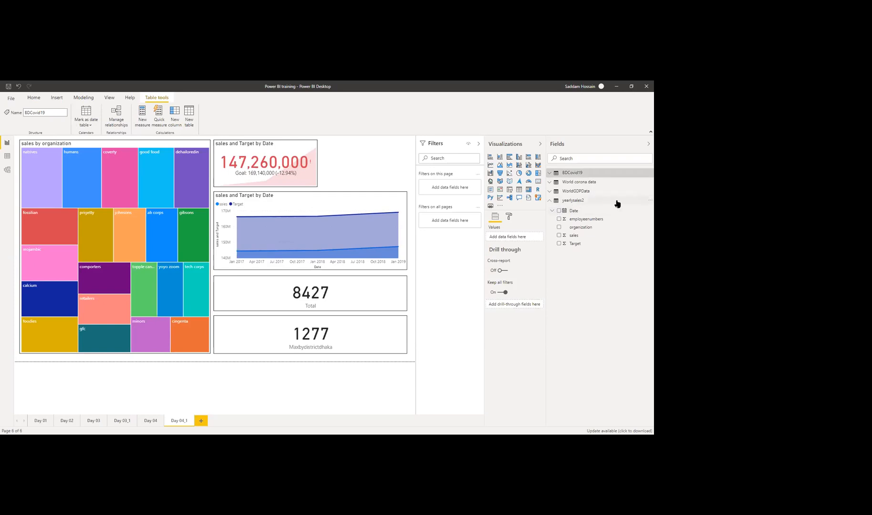
{"action": "left_click", "coordinate": [645, 203]}
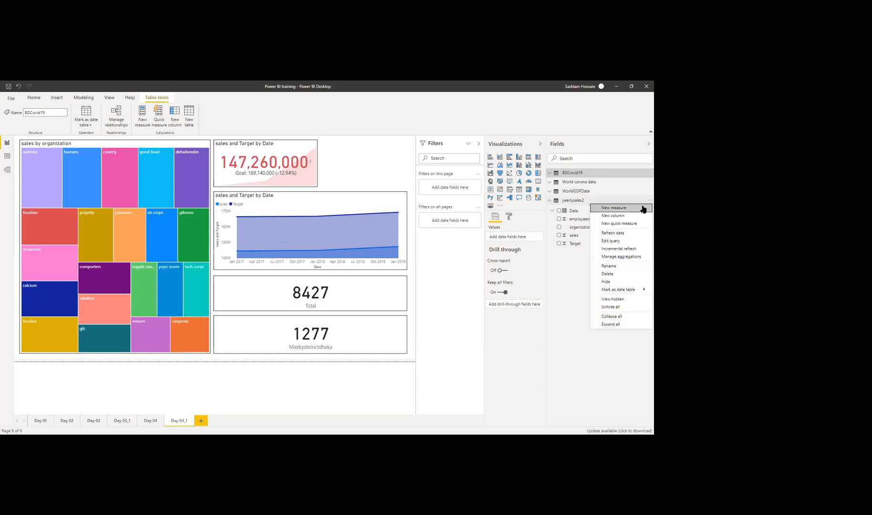
{"action": "left_click", "coordinate": [618, 219]}
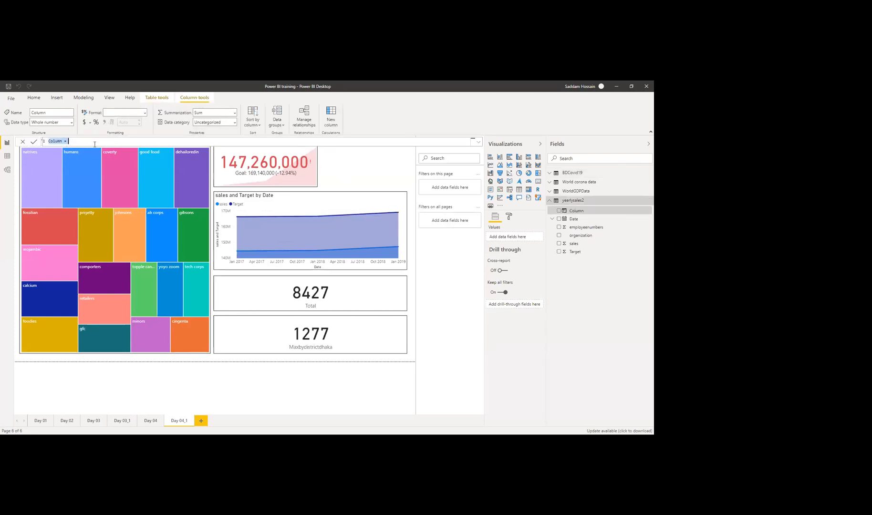
{"action": "type", "text": "Av"}
{"action": "type", "text": "a"}
{"action": "type", "text": "Sale"}
{"action": "type", "text": "Per"}
{"action": "type", "text": "Employee"}
{"action": "type", "text": "sale"}
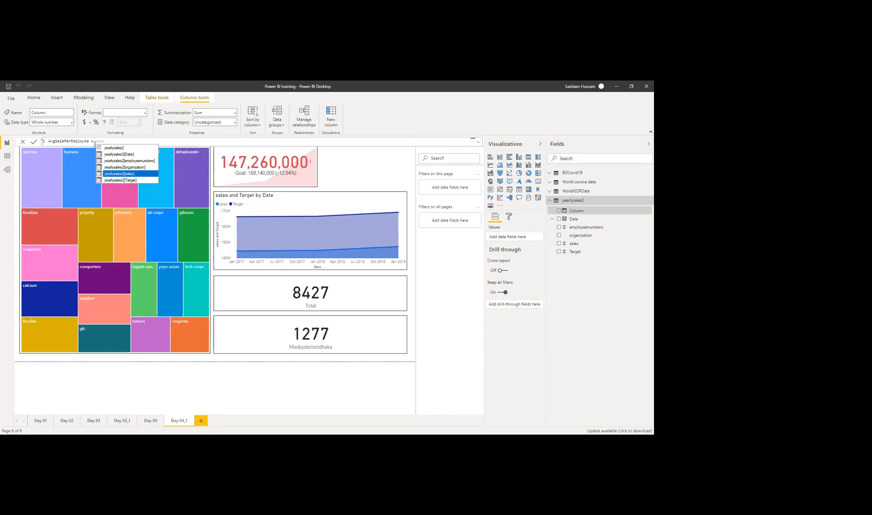
{"action": "key", "text": "Tab"}
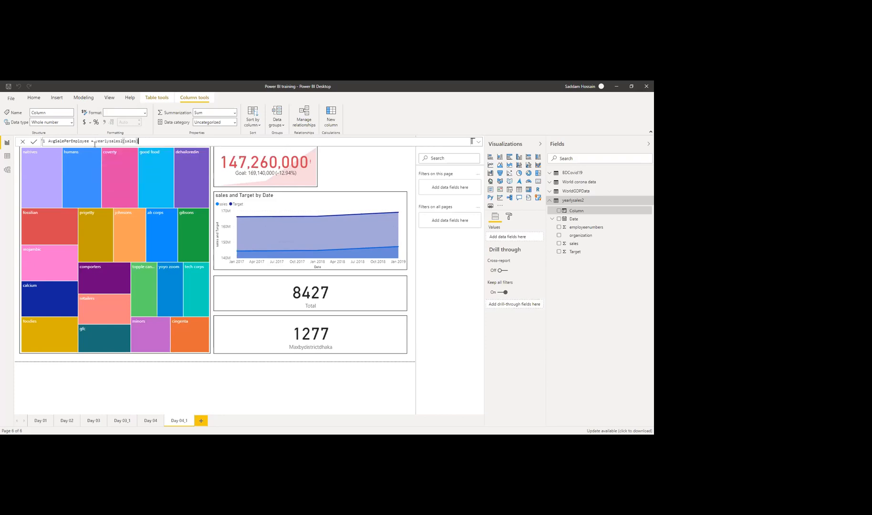
{"action": "type", "text": "/emplo"}
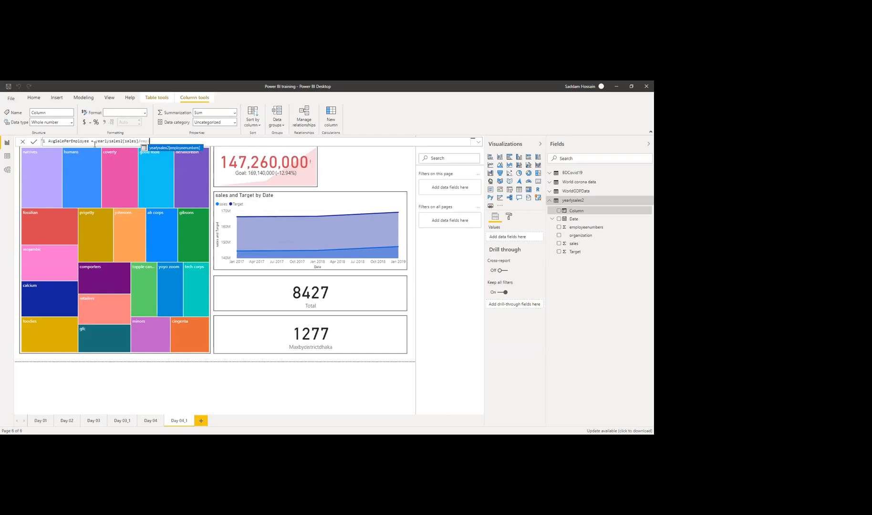
{"action": "key", "text": "Tab"}
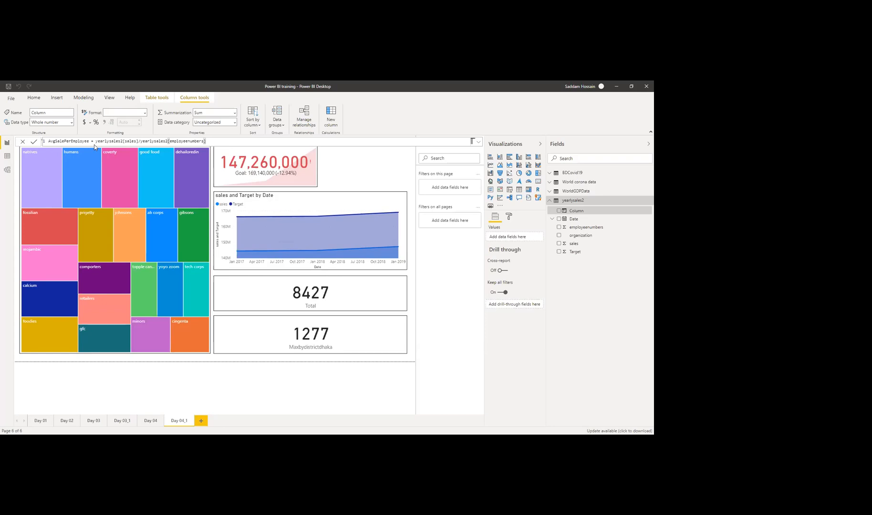
{"action": "key", "text": "Return"}
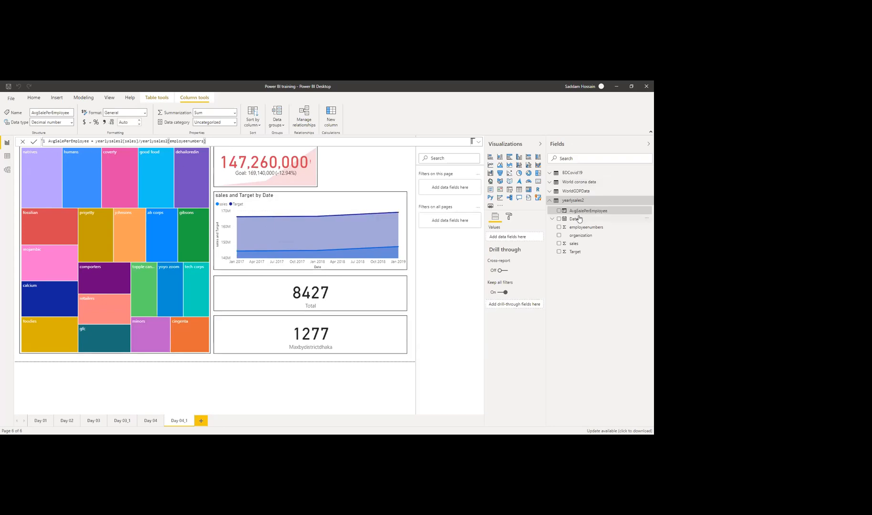
- Check the AvgSalePerEmployee values across the rows of the yearlysales2 table
{"action": "left_click", "coordinate": [7, 160]}
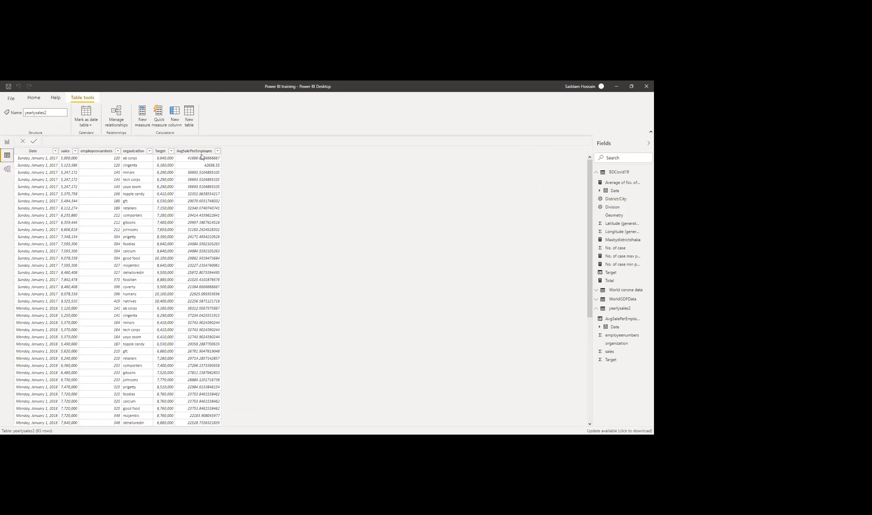
{"action": "scroll", "coordinate": [198, 215], "scroll_direction": "down", "scroll_amount": 2}
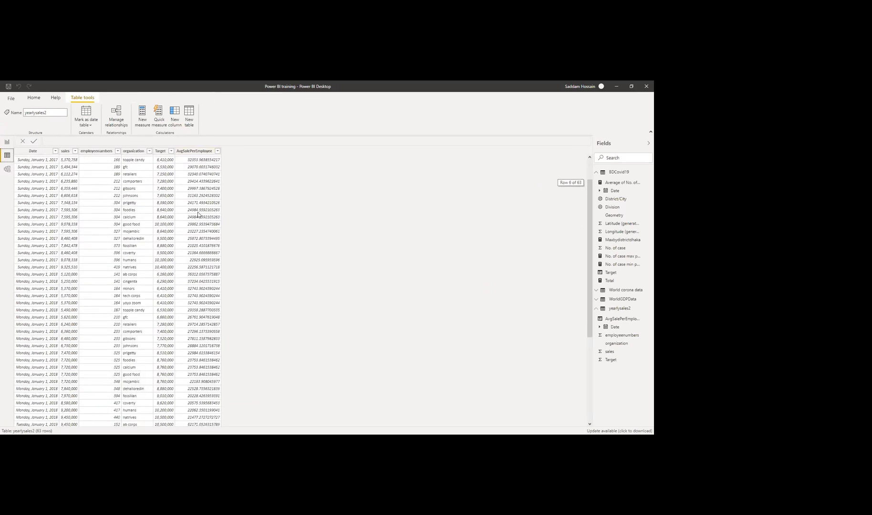
{"action": "scroll", "coordinate": [198, 214], "scroll_direction": "down", "scroll_amount": 4}
{"action": "scroll", "coordinate": [181, 205], "scroll_direction": "down", "scroll_amount": 1}
{"action": "scroll", "coordinate": [85, 167], "scroll_direction": "down", "scroll_amount": 1}
{"action": "scroll", "coordinate": [17, 154], "scroll_direction": "up", "scroll_amount": 5}
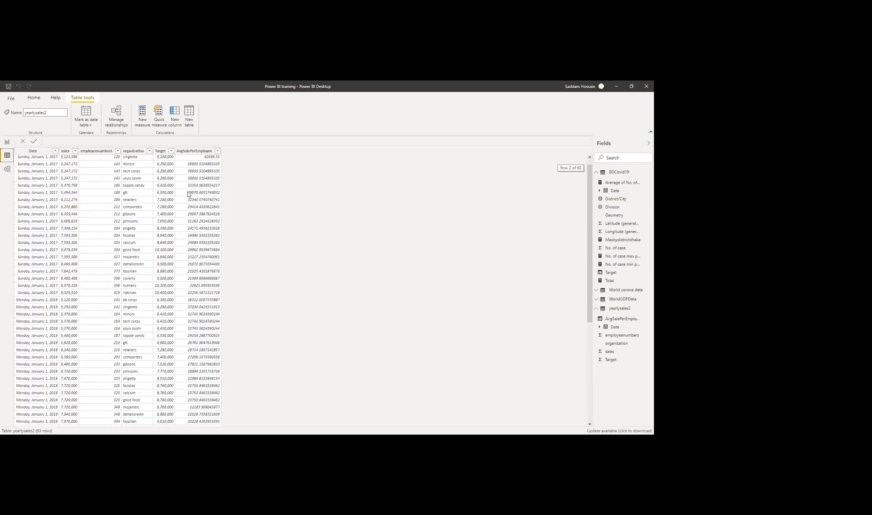
{"action": "left_click_drag", "start_coordinate": [590, 228], "coordinate": [590, 217]}
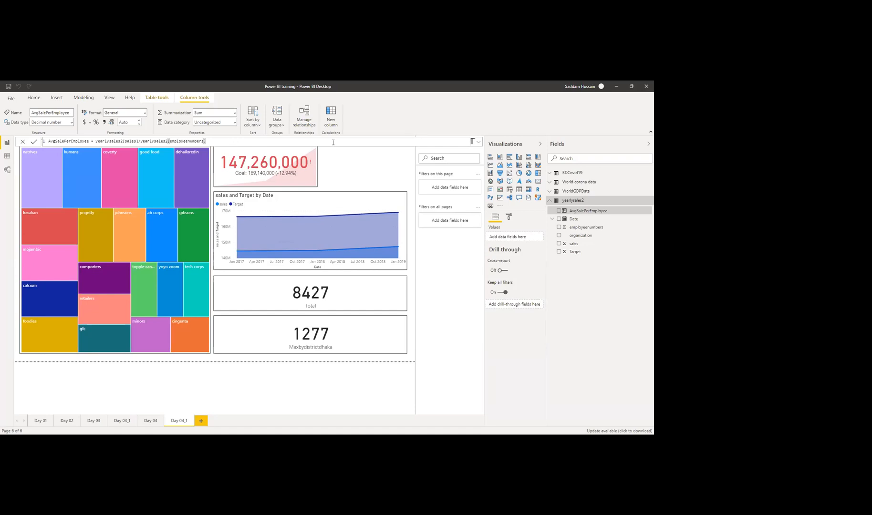
{"action": "left_click_drag", "start_coordinate": [96, 141], "coordinate": [210, 149]}
{"action": "type", "text": "vlo"}
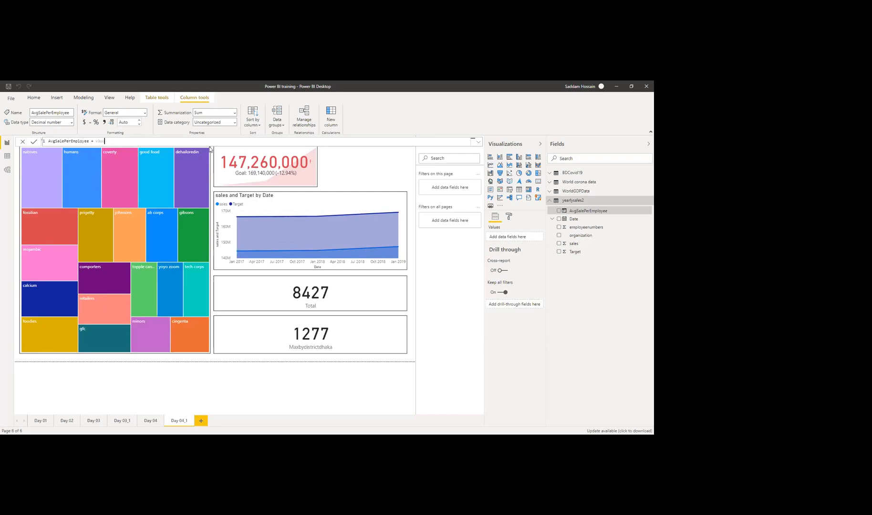
{"action": "key", "text": "BackSpace"}
{"action": "key", "text": "BackSpace"}
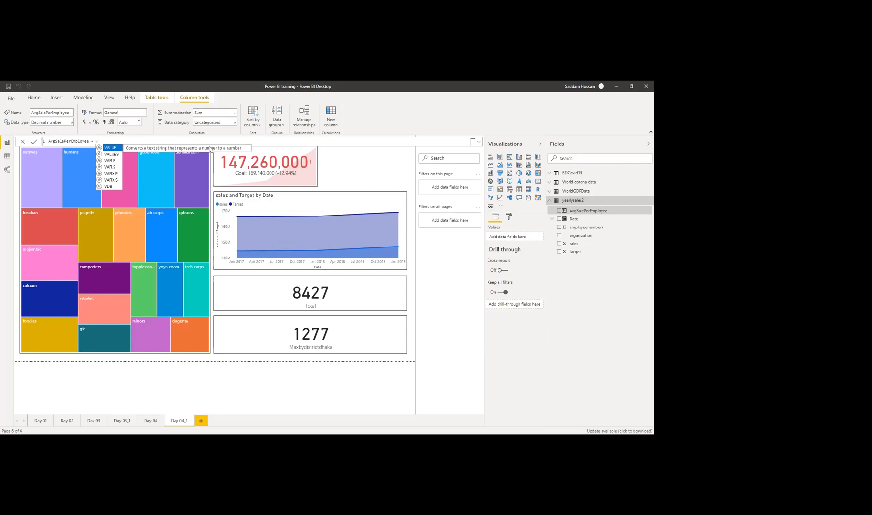
{"action": "key", "text": "BackSpace"}
{"action": "type", "text": "v"}
{"action": "key", "text": "BackSpace"}
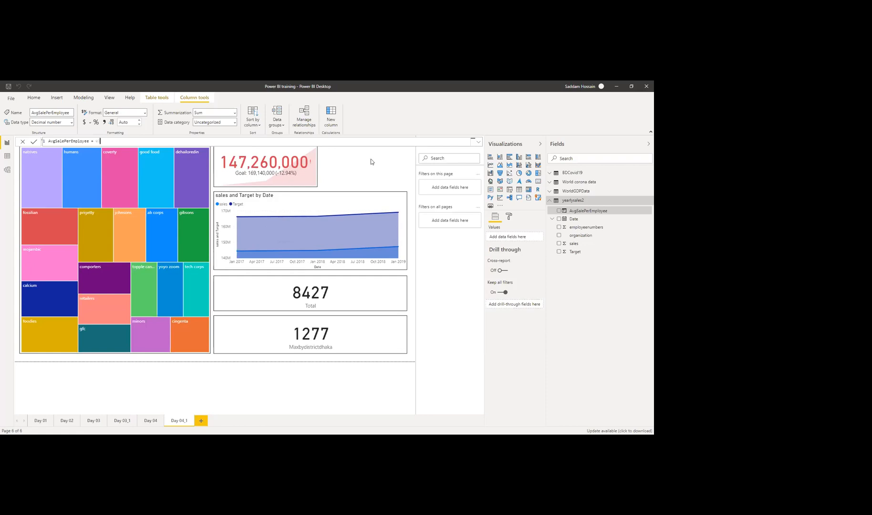
{"action": "key", "text": "ctrl+z"}
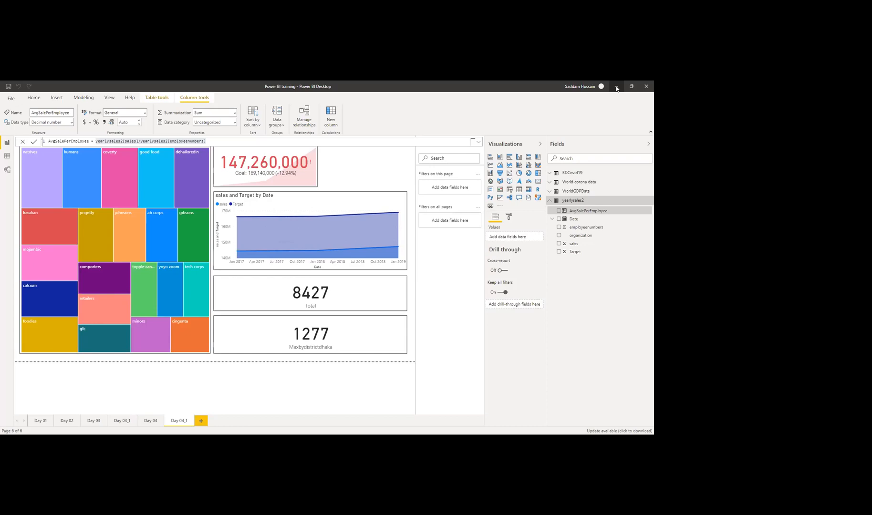
- Review the DAX formula of the AvgSalePerEmployee column
{"action": "left_click", "coordinate": [382, 154]}
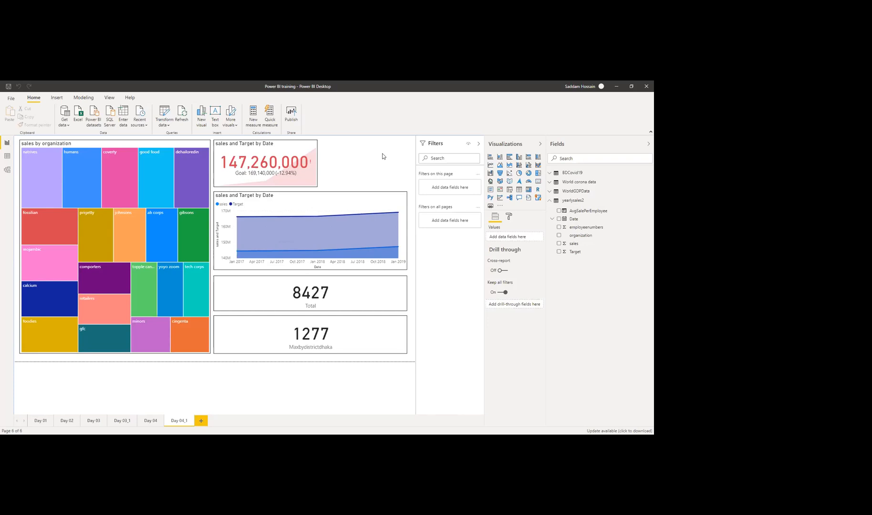
{"action": "left_click", "coordinate": [578, 212]}
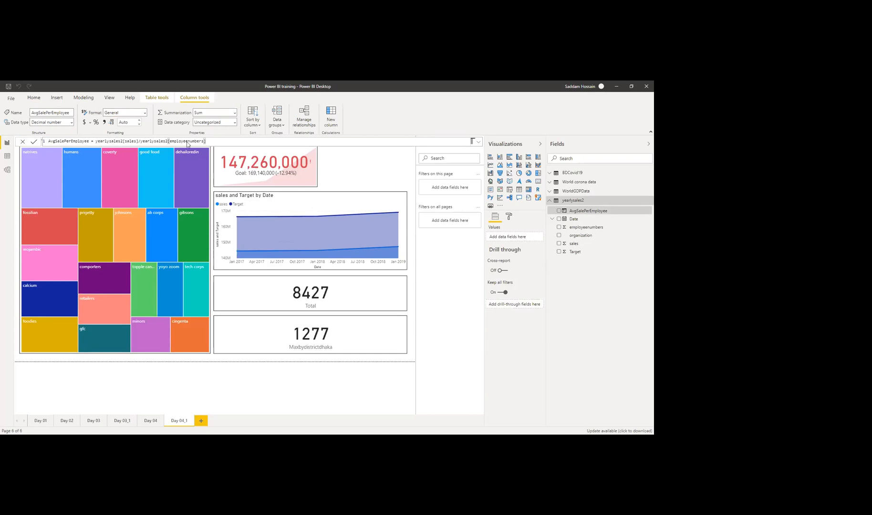
{"action": "left_click", "coordinate": [391, 166]}
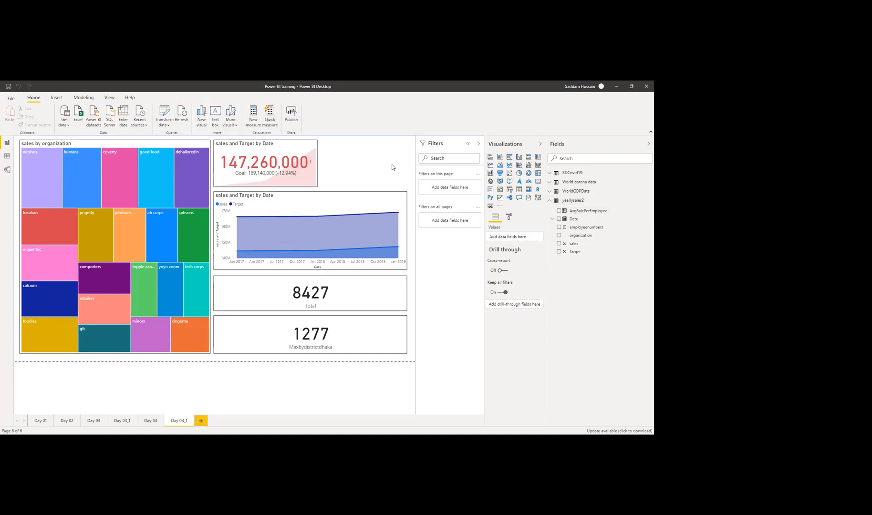
{"action": "left_click", "coordinate": [590, 215]}
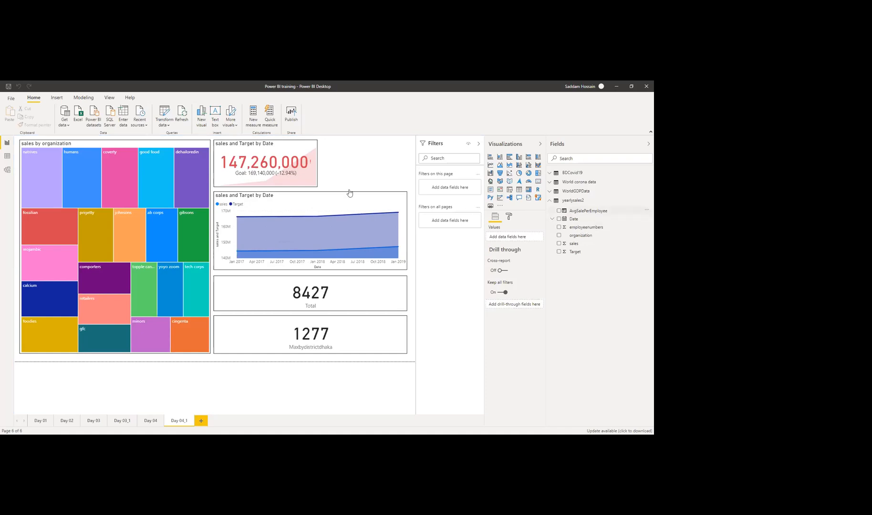
{"action": "left_click", "coordinate": [386, 165]}
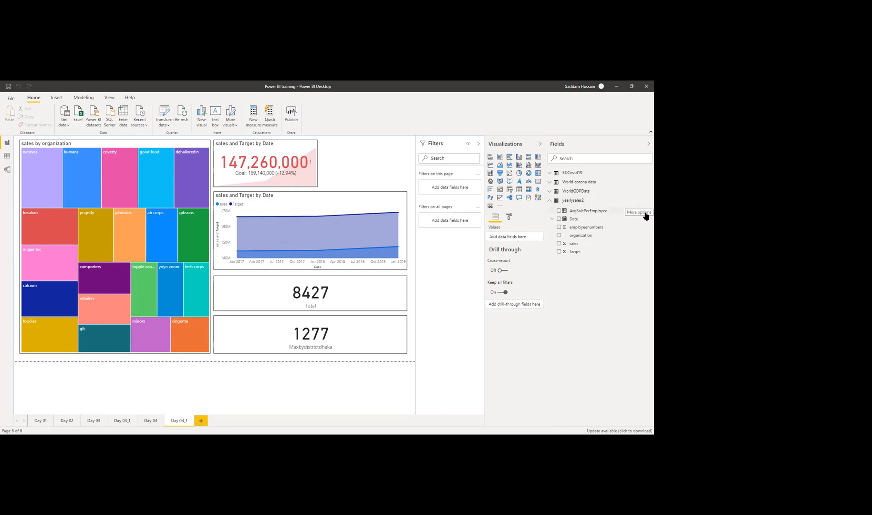
{"action": "left_click", "coordinate": [579, 215]}
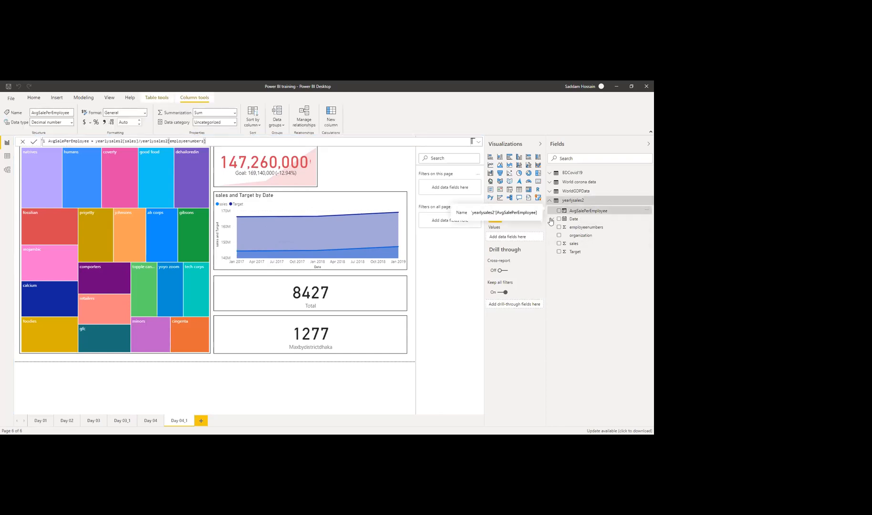
- Examine the AvgSalePerEmployee column in the yearlysales2 data once more and return to the report page
{"action": "left_click", "coordinate": [6, 158]}
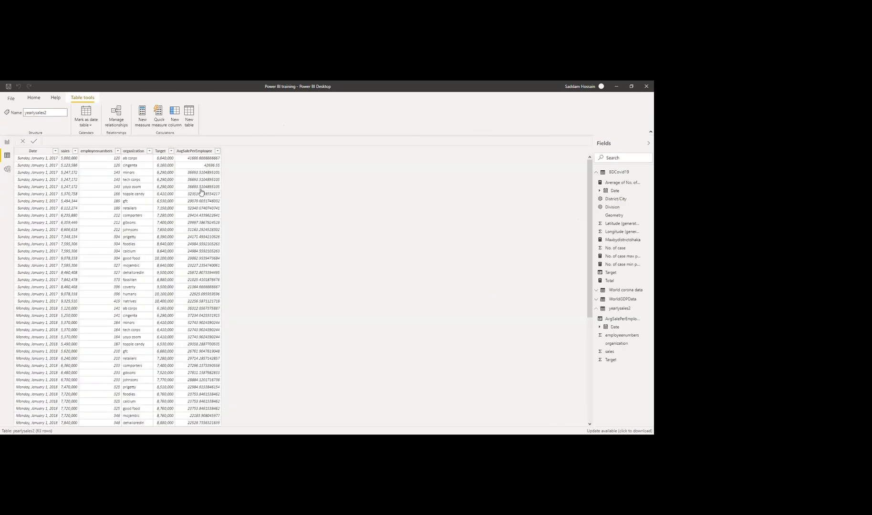
{"action": "scroll", "coordinate": [205, 332], "scroll_direction": "down", "scroll_amount": 6}
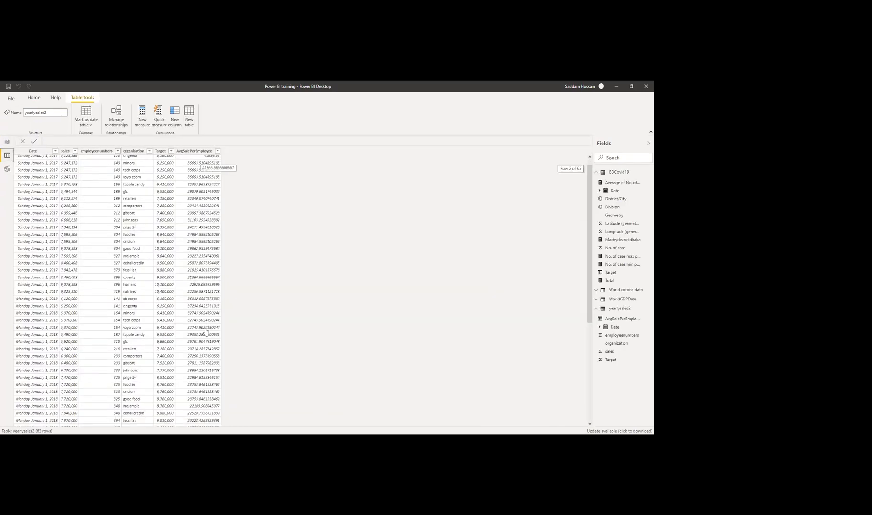
{"action": "scroll", "coordinate": [205, 331], "scroll_direction": "down", "scroll_amount": 2}
{"action": "scroll", "coordinate": [205, 331], "scroll_direction": "up", "scroll_amount": 8}
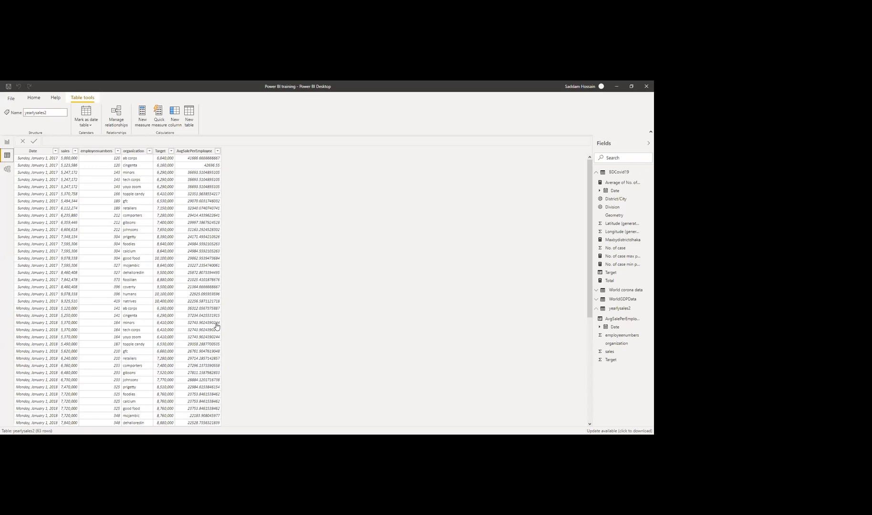
{"action": "scroll", "coordinate": [6, 141], "scroll_direction": "down", "scroll_amount": 8}
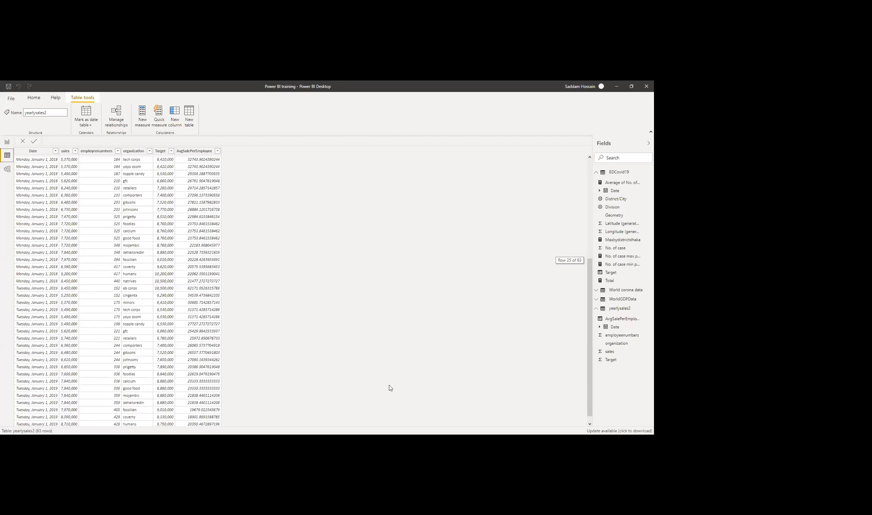
{"action": "scroll", "coordinate": [130, 342], "scroll_direction": "up", "scroll_amount": 8}
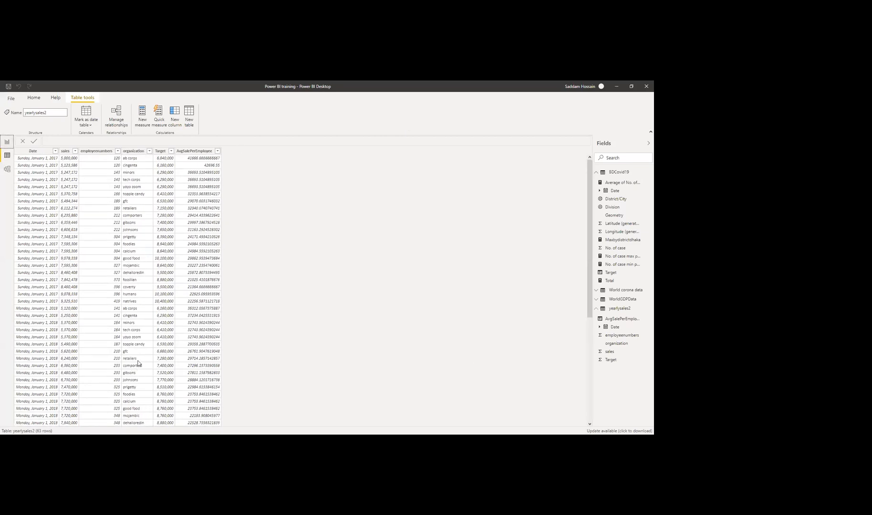
{"action": "left_click", "coordinate": [7, 142]}
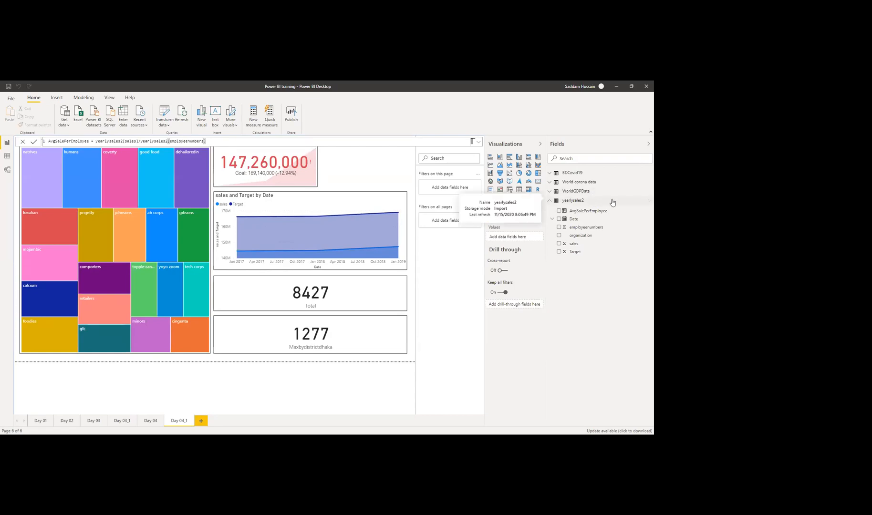
- Create a new measure named WholeNumberOnly in the yearlysales2 table
{"action": "left_click", "coordinate": [647, 202]}
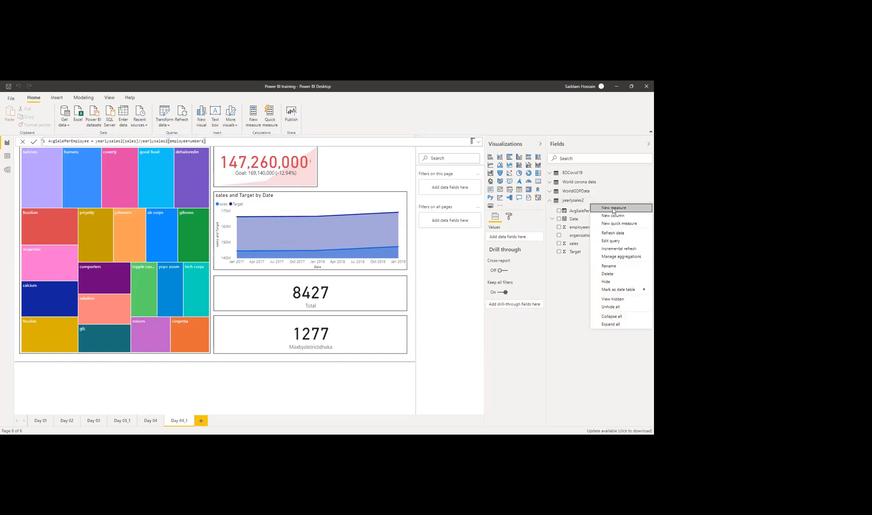
{"action": "left_click", "coordinate": [613, 208]}
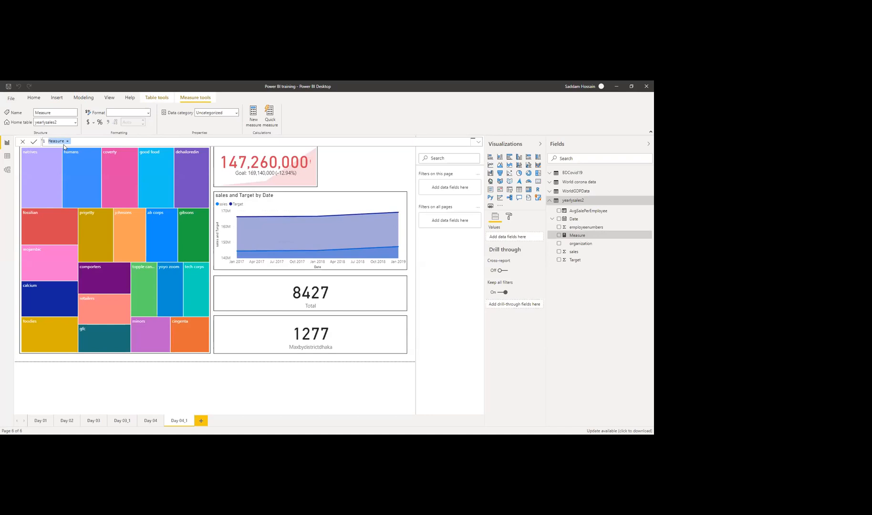
{"action": "key", "text": "BackSpace"}
{"action": "type", "text": "WholeNumberOnly ="}
{"action": "type", "text": "left(av"}
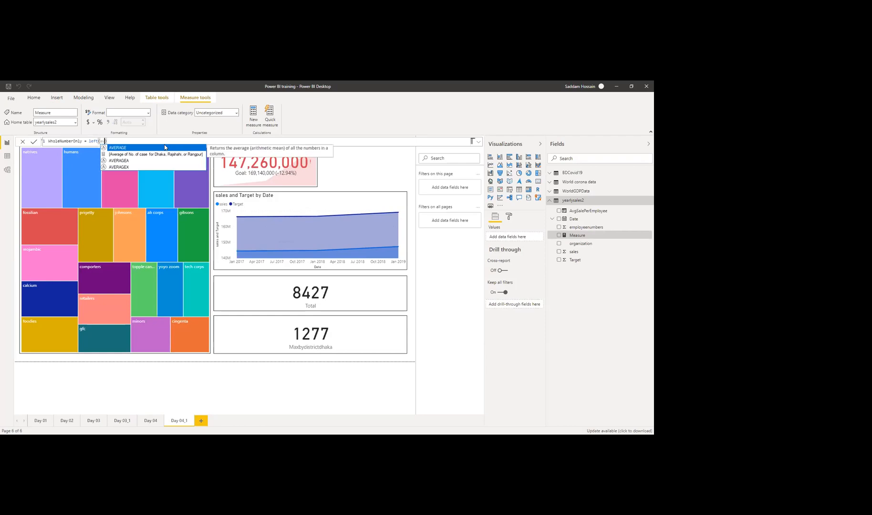
{"action": "key", "text": "Down"}
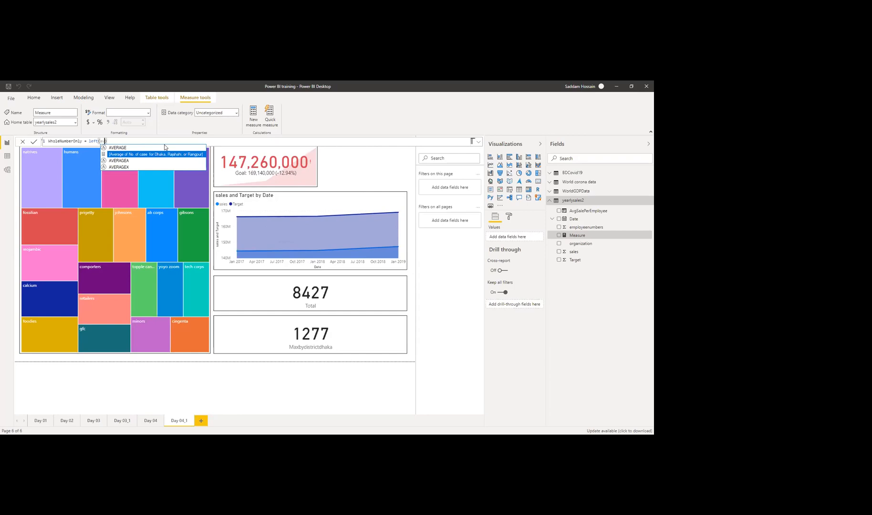
{"action": "key", "text": "BackSpace"}
{"action": "key", "text": "BackSpace"}
{"action": "key", "text": "BackSpace"}
{"action": "key", "text": "BackSpace"}
{"action": "key", "text": "BackSpace"}
{"action": "key", "text": "BackSpace"}
{"action": "key", "text": "BackSpace"}
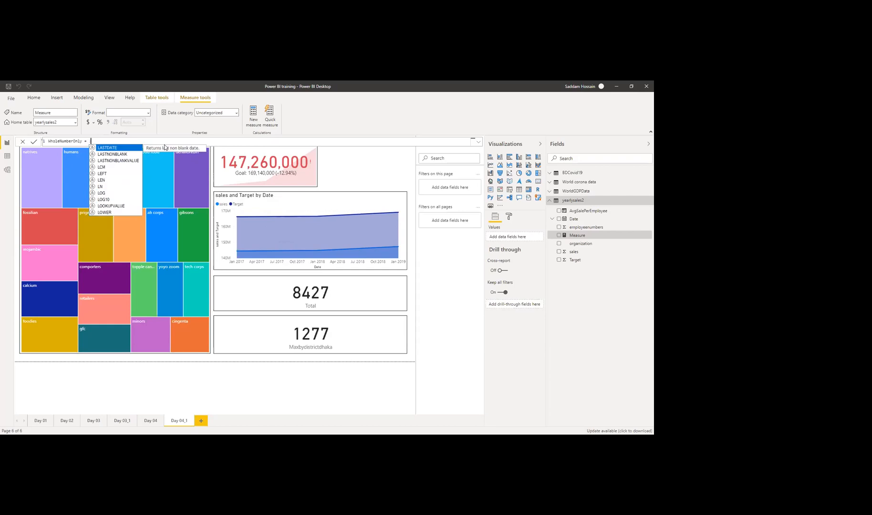
- Try to define the WholeNumberOnly measure with the LEFT function on the average sale per employee field
{"action": "type", "text": "lef"}
{"action": "key", "text": "Tab"}
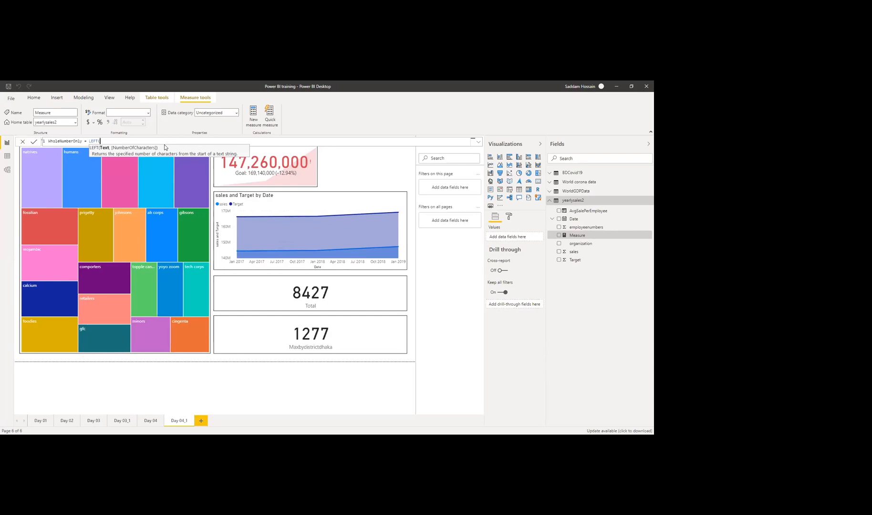
{"action": "type", "text": "org"}
{"action": "key", "text": "BackSpace"}
{"action": "key", "text": "BackSpace"}
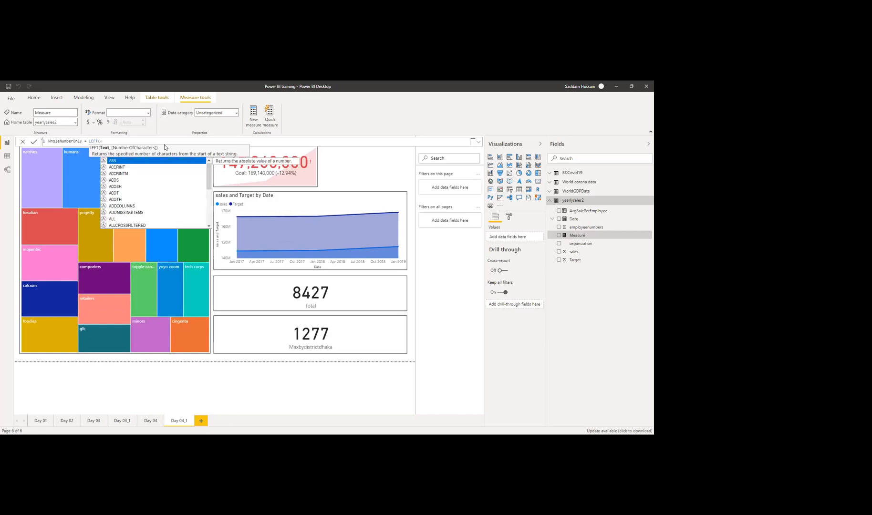
{"action": "type", "text": "vg"}
{"action": "key", "text": "BackSpace"}
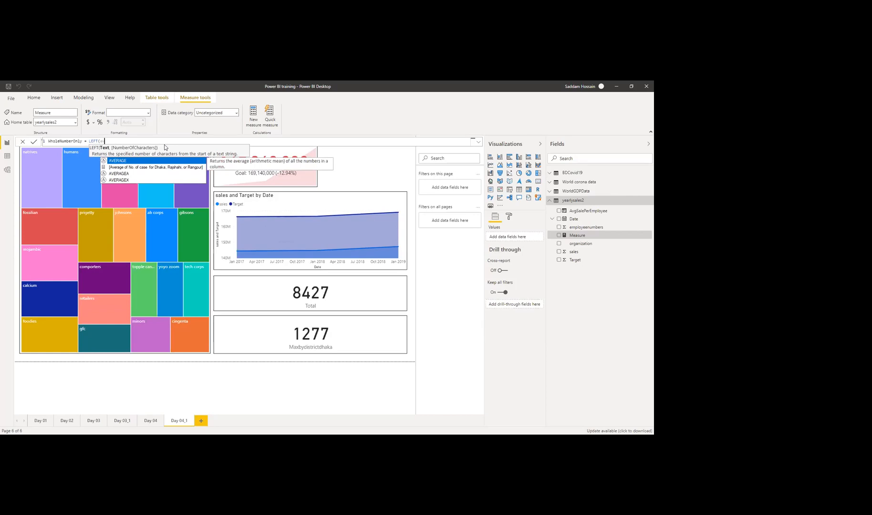
{"action": "type", "text": "g"}
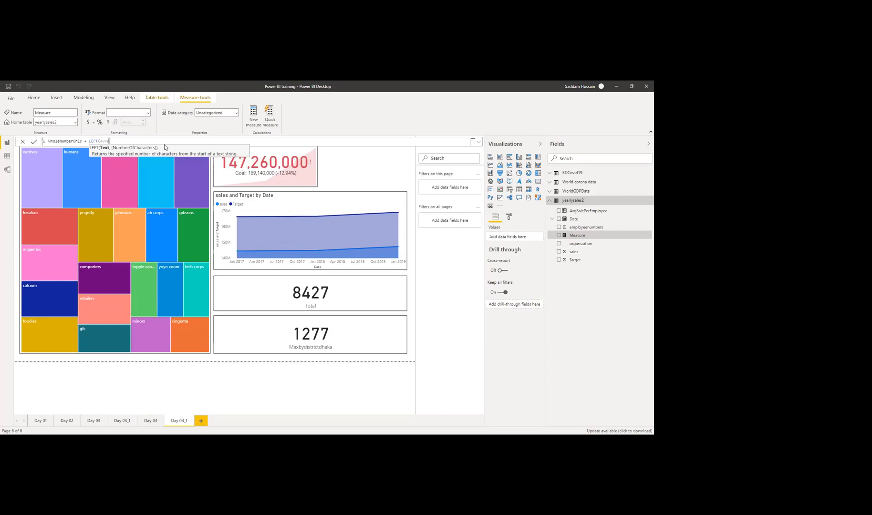
{"action": "key", "text": "BackSpace"}
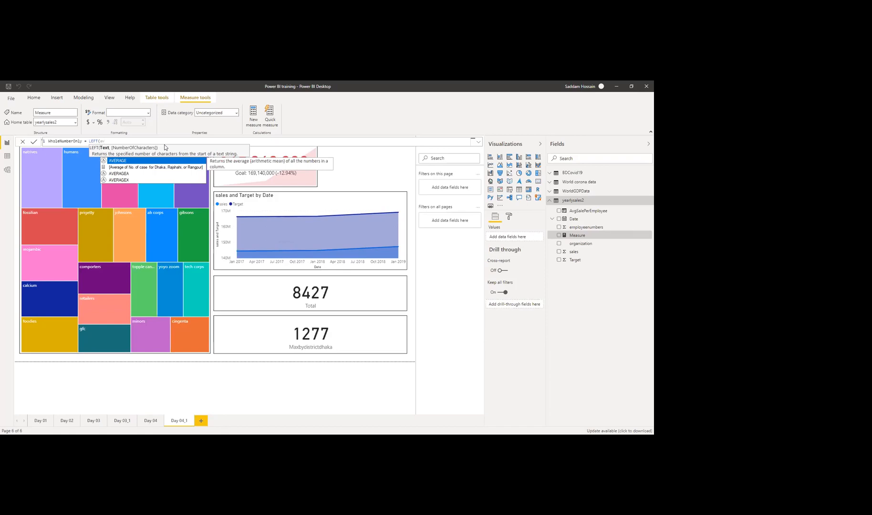
{"action": "left_click", "coordinate": [321, 384]}
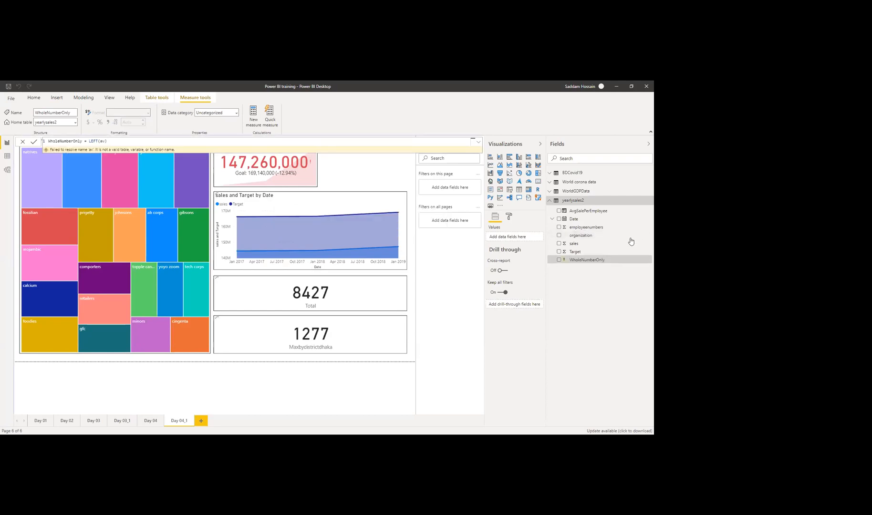
- Delete the WholeNumberOnly measure from the yearlysales2 table
{"action": "left_click", "coordinate": [646, 260]}
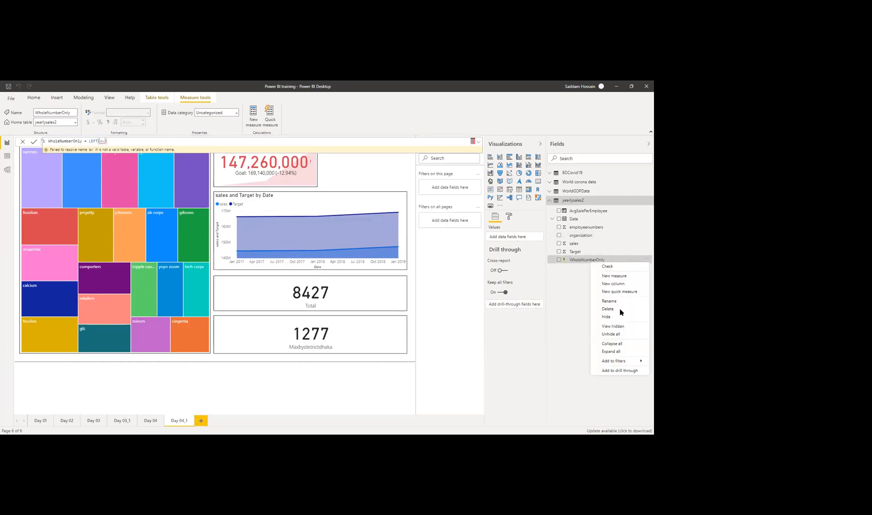
{"action": "left_click", "coordinate": [619, 310]}
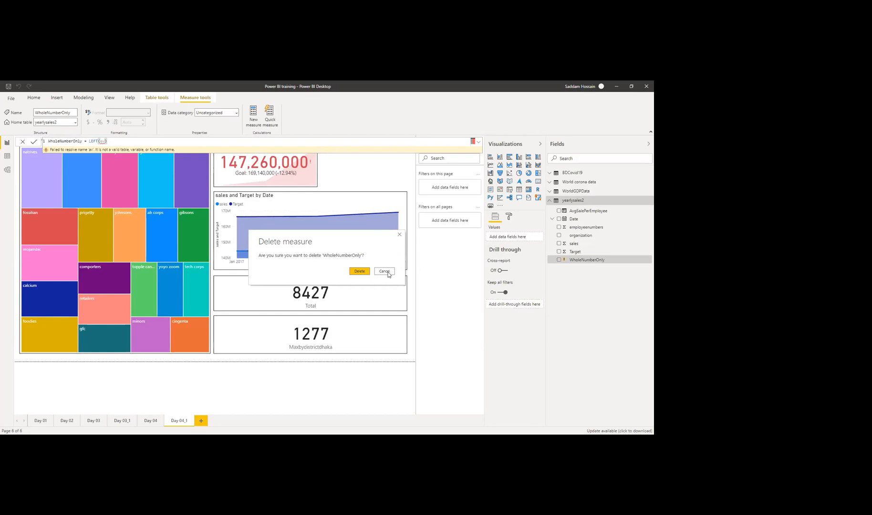
{"action": "left_click", "coordinate": [385, 272]}
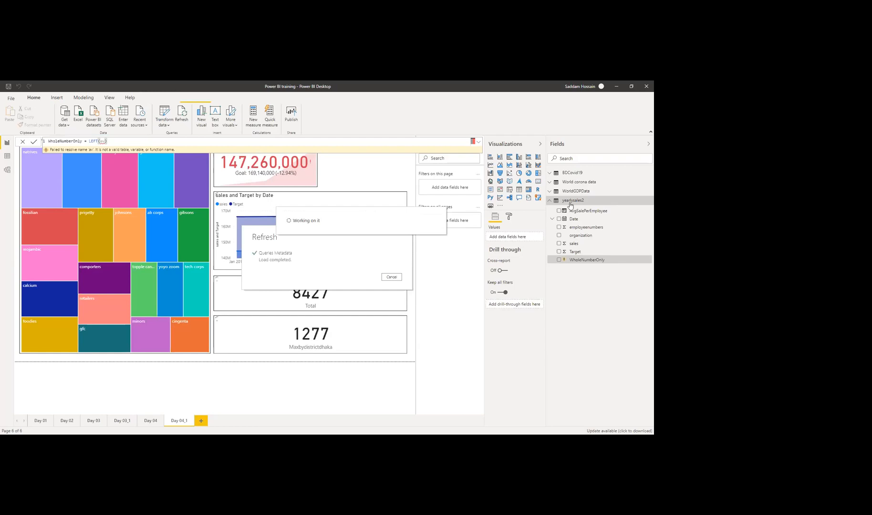
- Add a WholeNumberOnly calculated column to yearlysales2 that takes the first 4 characters of AvgSalePerEmployee with LEFT
{"action": "left_click", "coordinate": [647, 201]}
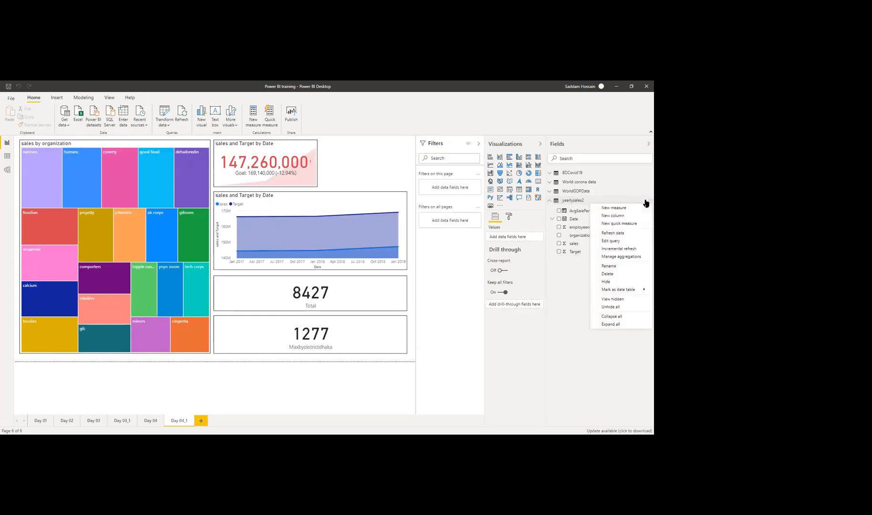
{"action": "left_click", "coordinate": [616, 217]}
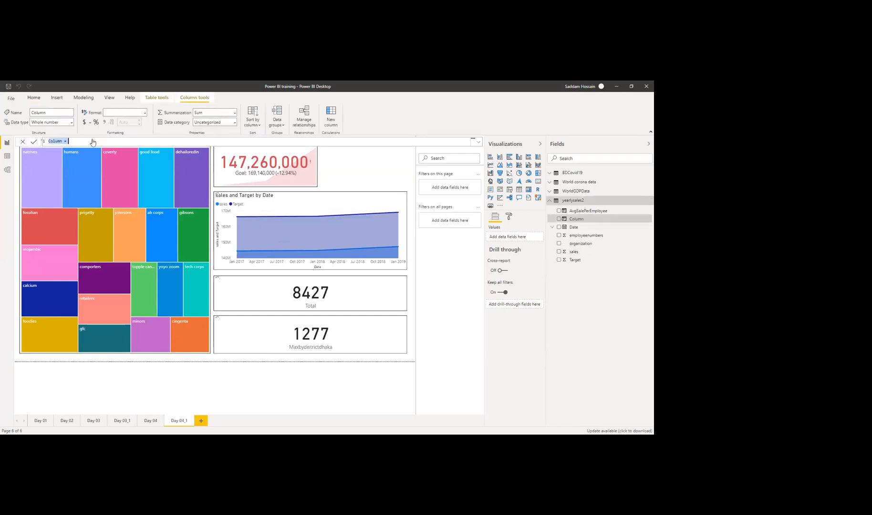
{"action": "type", "text": "Whole Number "}
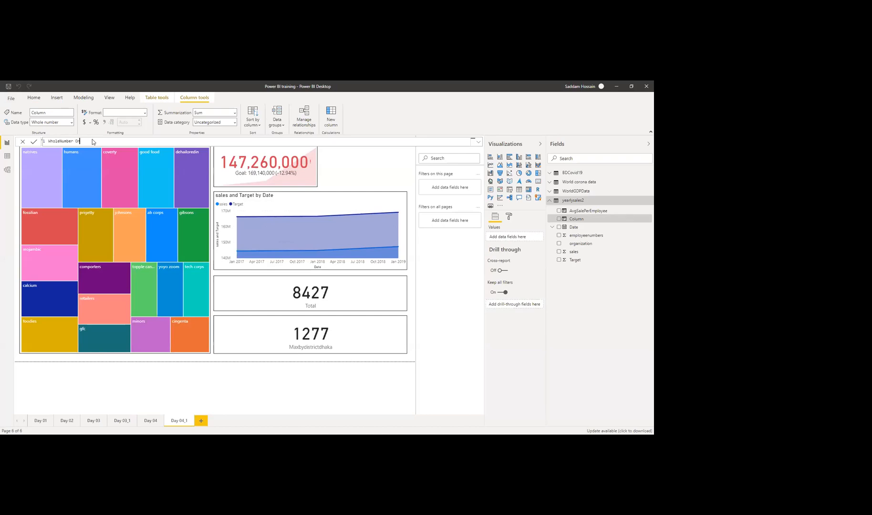
{"action": "type", "text": "Only= lef"}
{"action": "key", "text": "Tab"}
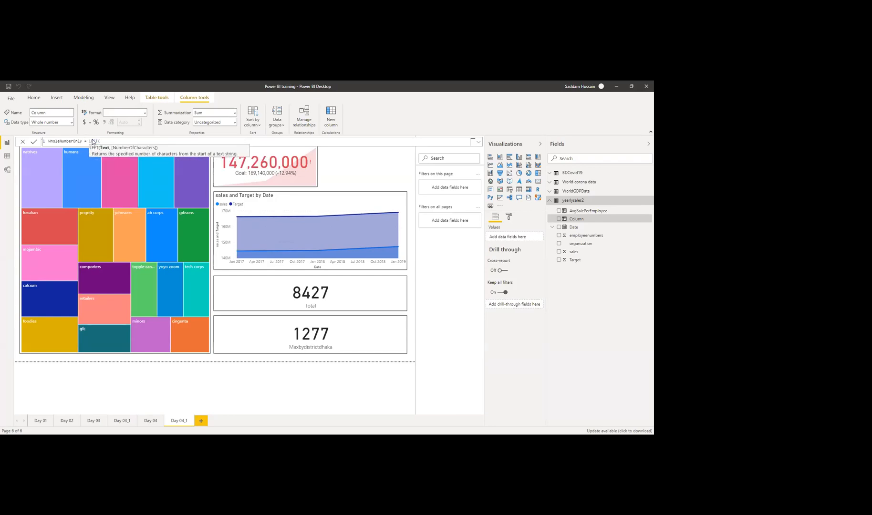
{"action": "type", "text": "a"}
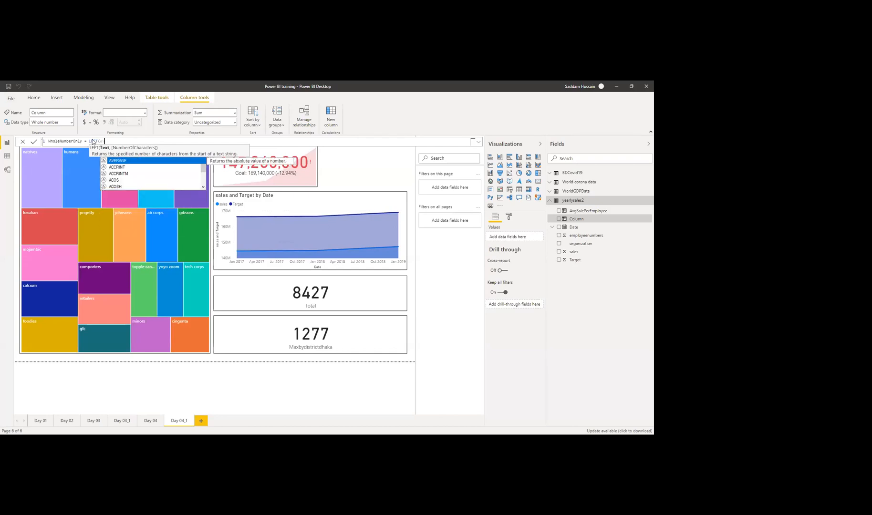
{"action": "type", "text": "vg"}
{"action": "key", "text": "Tab"}
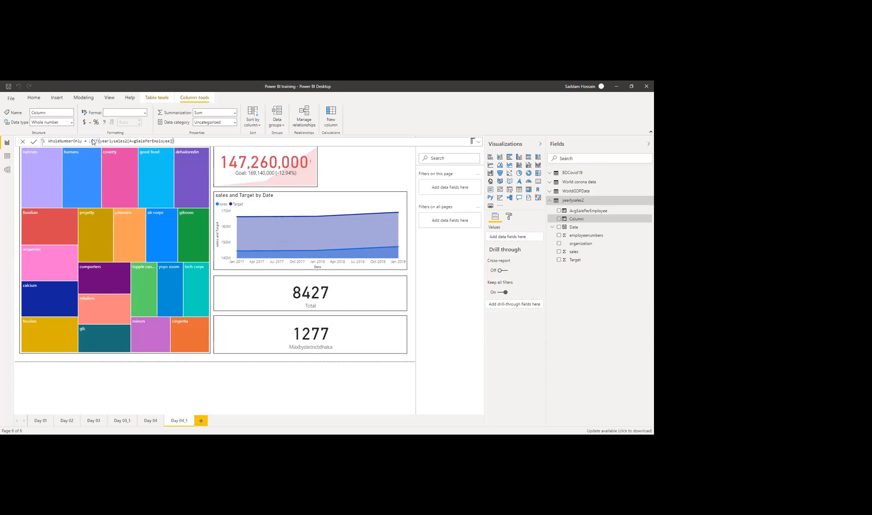
{"action": "type", "text": ", 4"}
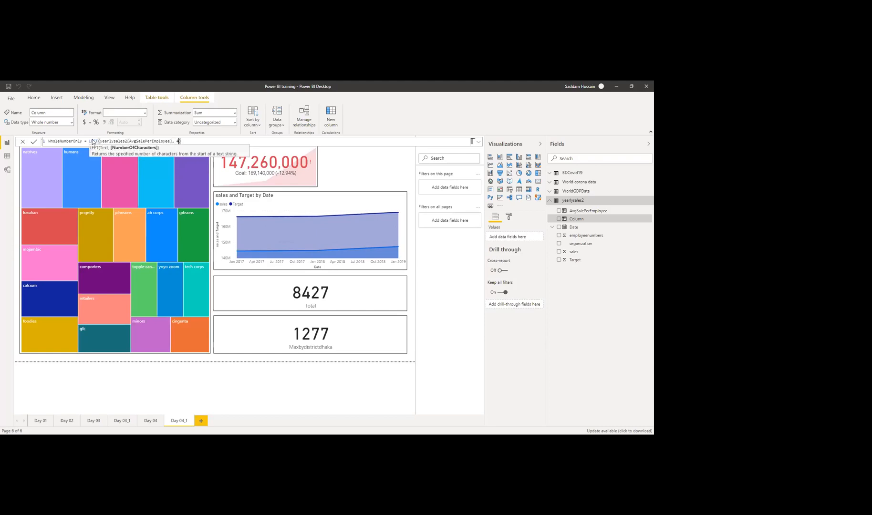
{"action": "type", "text": ")"}
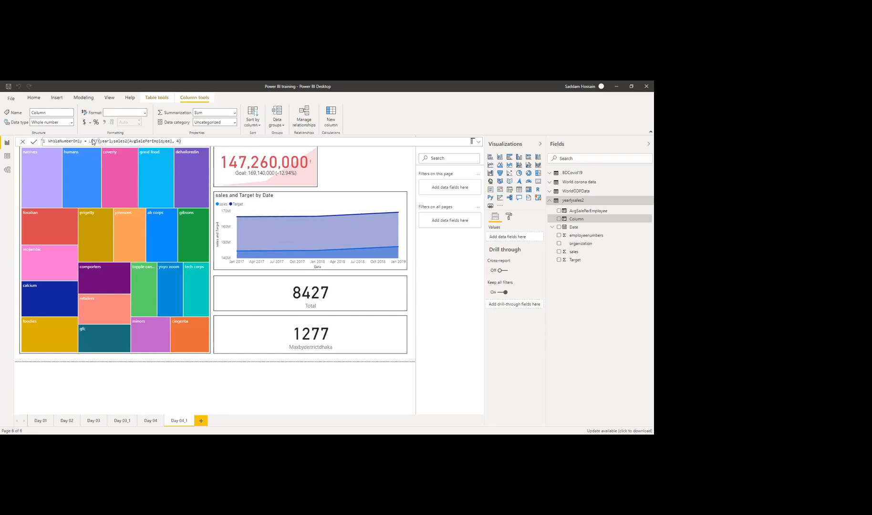
{"action": "key", "text": "Return"}
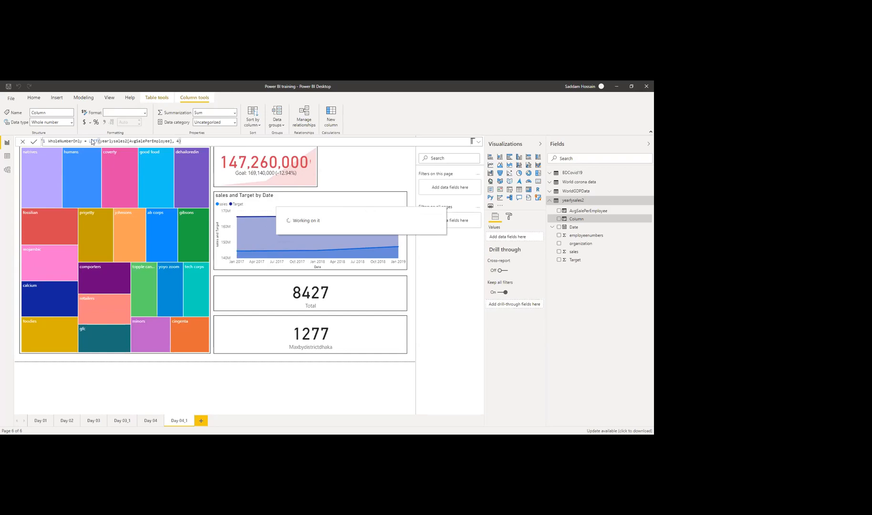
- Compare the WholeNumberOnly values with AvgSalePerEmployee across the rows of the yearlysales2 data
{"action": "left_click", "coordinate": [7, 157]}
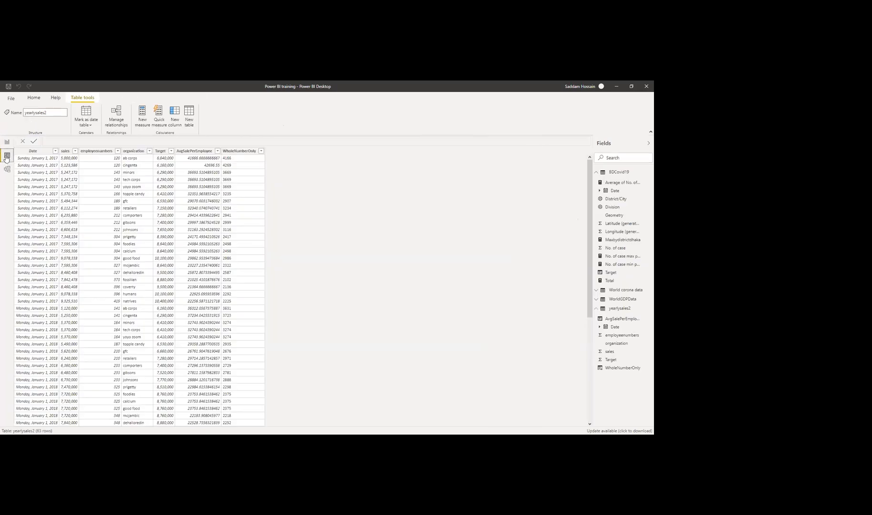
{"action": "scroll", "coordinate": [252, 270], "scroll_direction": "down", "scroll_amount": 5}
{"action": "scroll", "coordinate": [246, 279], "scroll_direction": "down", "scroll_amount": 3}
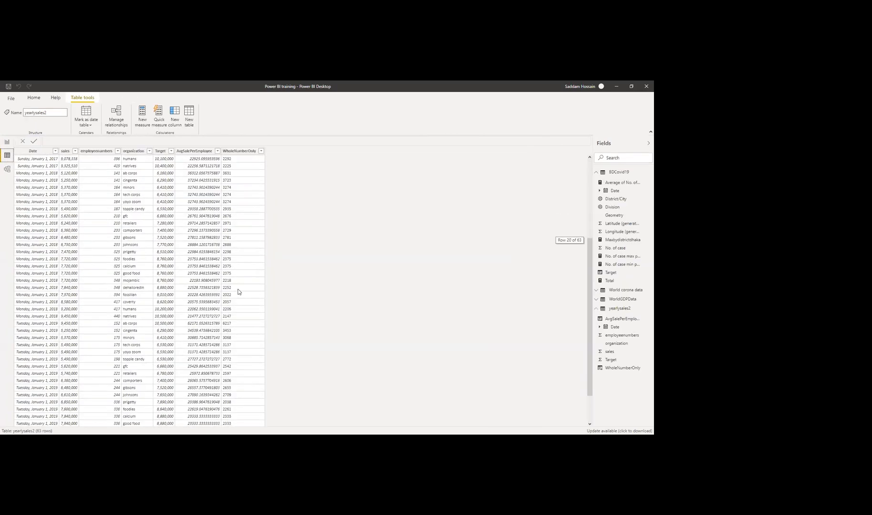
{"action": "scroll", "coordinate": [241, 283], "scroll_direction": "down", "scroll_amount": 2}
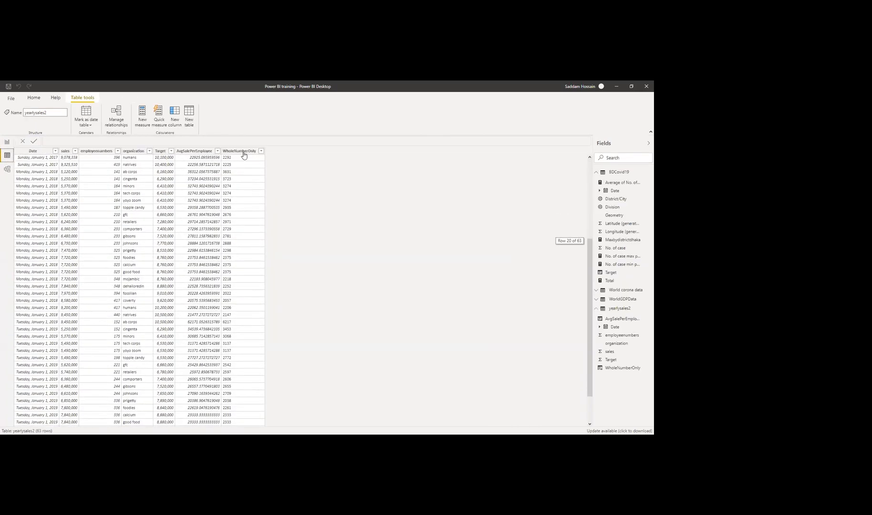
{"action": "scroll", "coordinate": [229, 156], "scroll_direction": "down", "scroll_amount": 2}
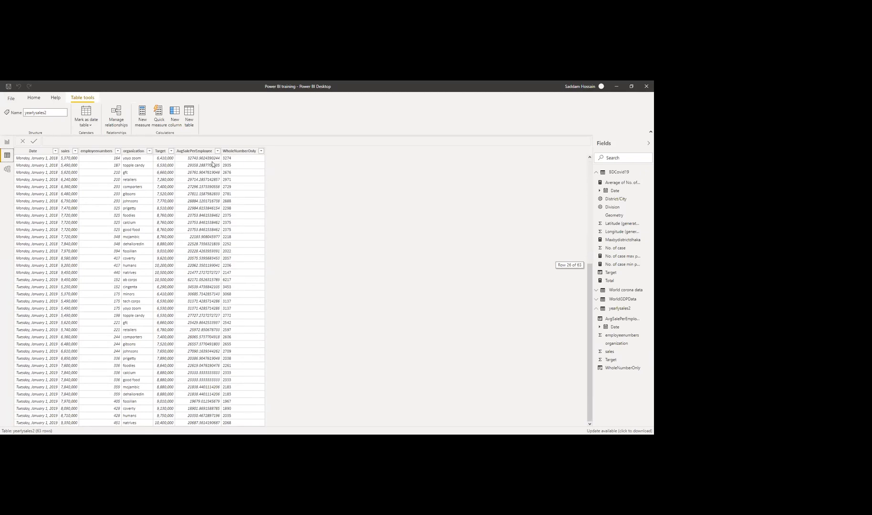
{"action": "scroll", "coordinate": [222, 195], "scroll_direction": "up", "scroll_amount": 8}
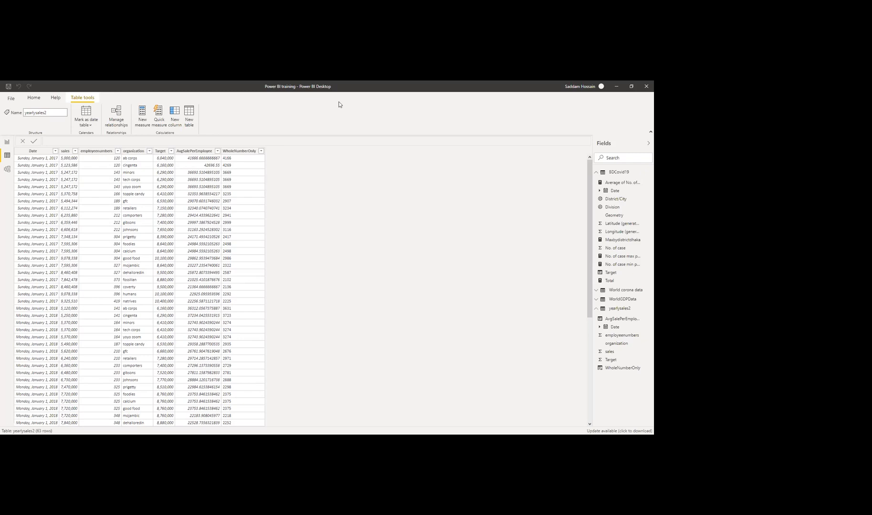
{"action": "scroll", "coordinate": [256, 311], "scroll_direction": "down", "scroll_amount": 2}
{"action": "scroll", "coordinate": [250, 311], "scroll_direction": "up", "scroll_amount": 2}
{"action": "scroll", "coordinate": [251, 271], "scroll_direction": "down", "scroll_amount": 3}
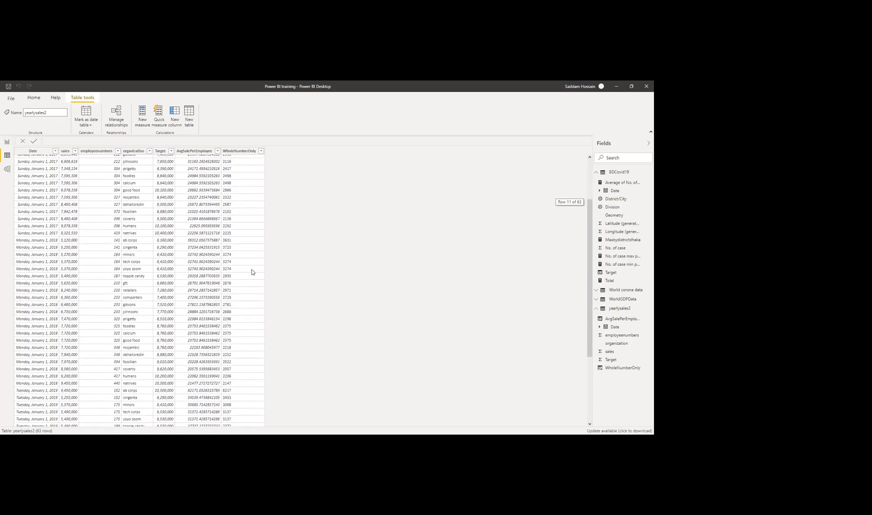
{"action": "scroll", "coordinate": [253, 272], "scroll_direction": "down", "scroll_amount": 1}
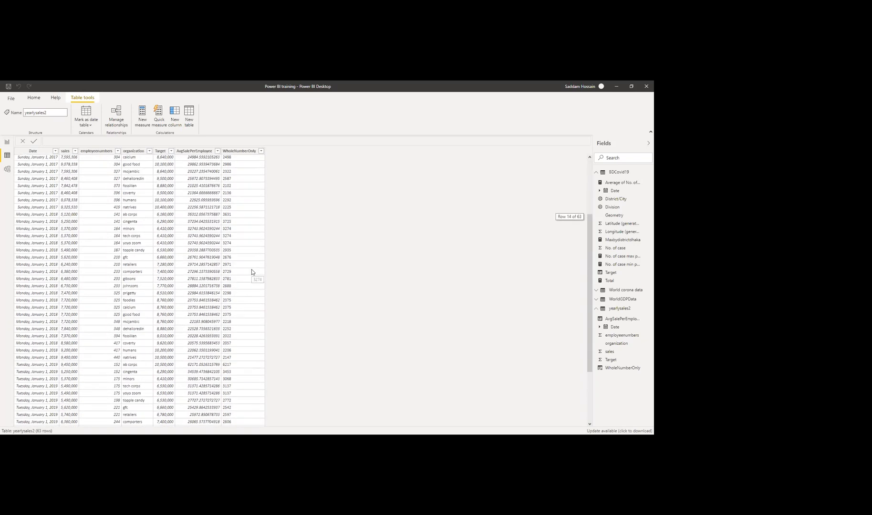
{"action": "scroll", "coordinate": [246, 210], "scroll_direction": "down", "scroll_amount": 2}
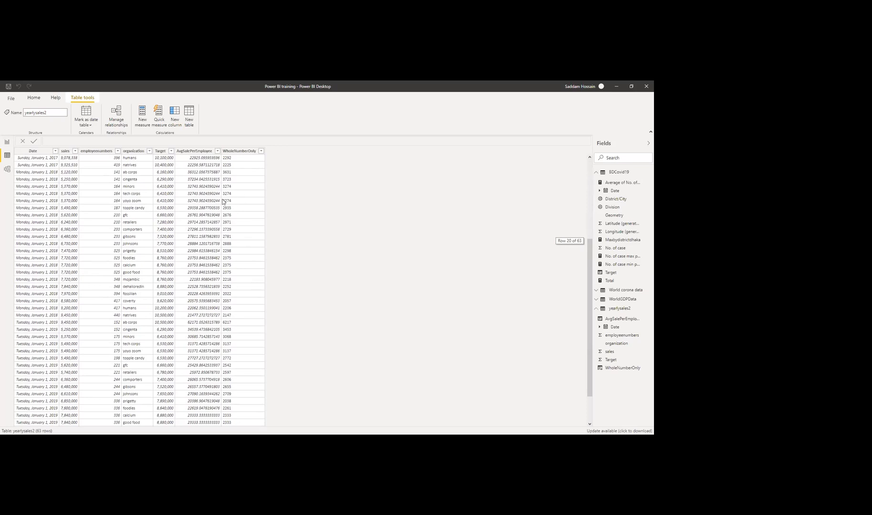
{"action": "scroll", "coordinate": [223, 203], "scroll_direction": "down", "scroll_amount": 2}
{"action": "scroll", "coordinate": [347, 281], "scroll_direction": "down", "scroll_amount": 1}
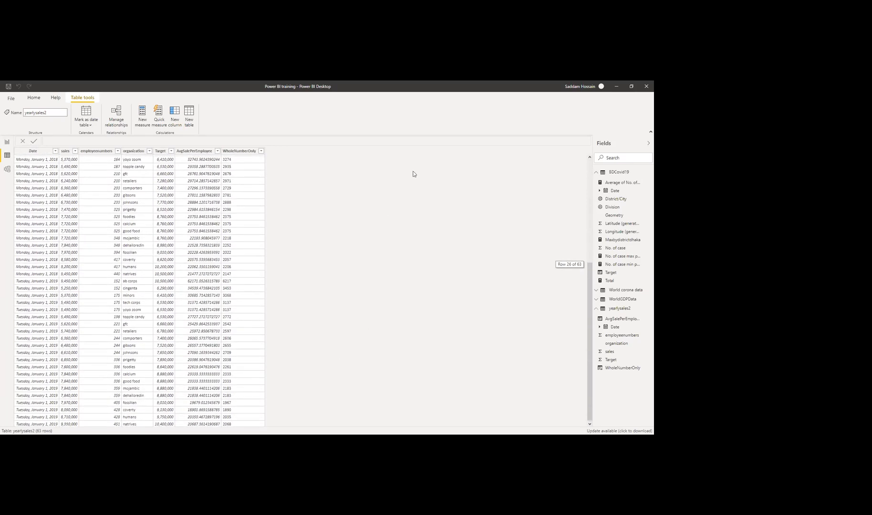
{"action": "scroll", "coordinate": [381, 159], "scroll_direction": "up", "scroll_amount": 6}
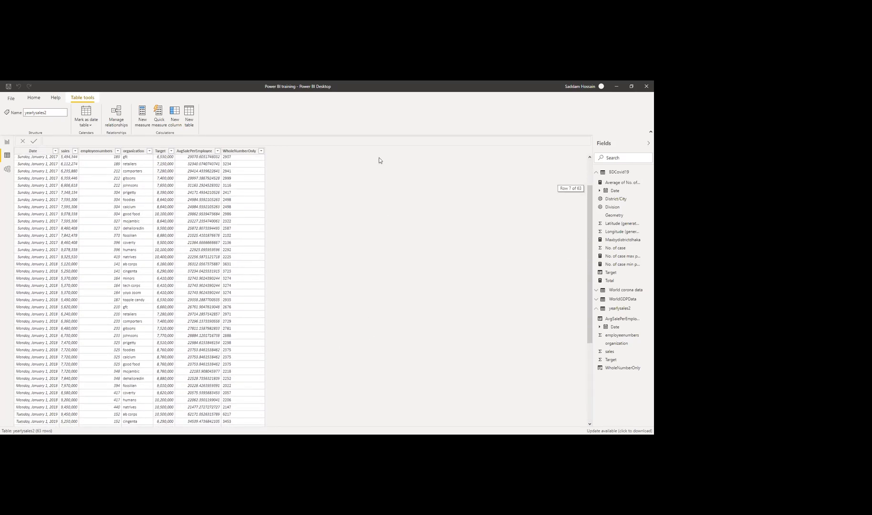
- Revisit the report page and review the DAX formula of the WholeNumberOnly column in the yearlysales2 data
{"action": "left_click", "coordinate": [5, 144]}
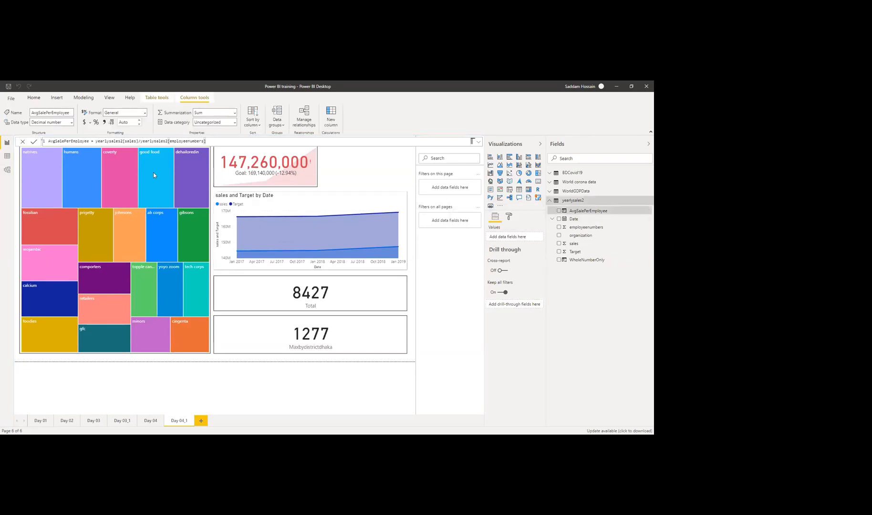
{"action": "mouse_move", "coordinate": [154, 173]}
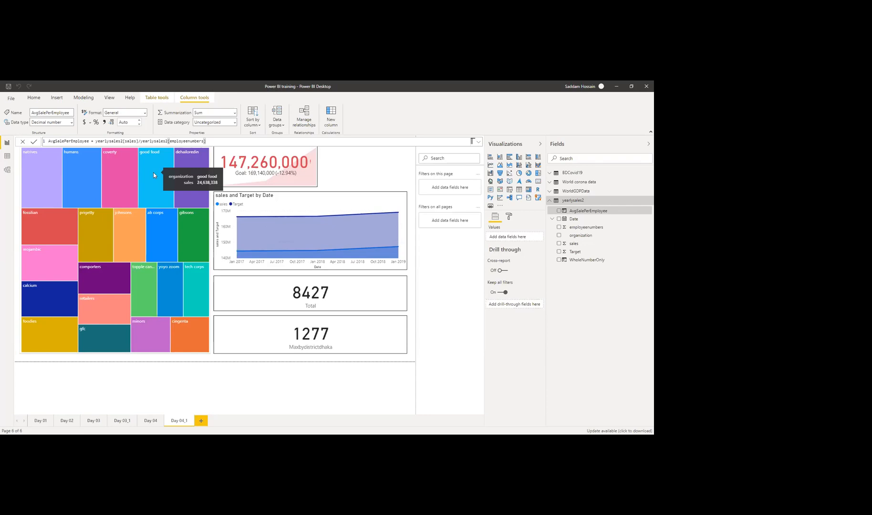
{"action": "left_click", "coordinate": [367, 167]}
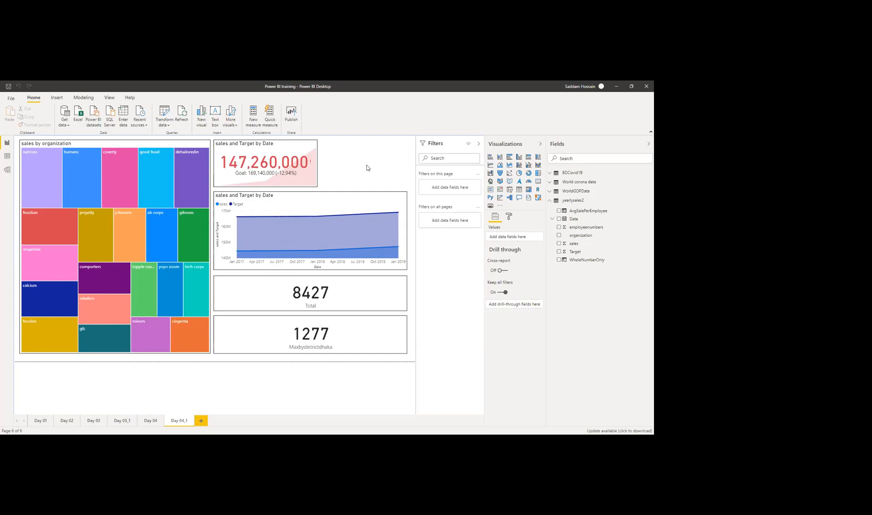
{"action": "left_click", "coordinate": [6, 156]}
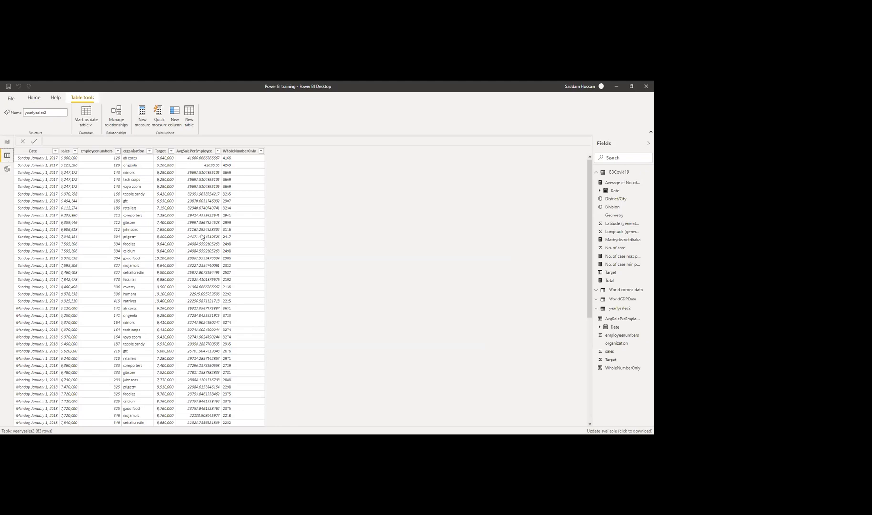
{"action": "left_click", "coordinate": [239, 152]}
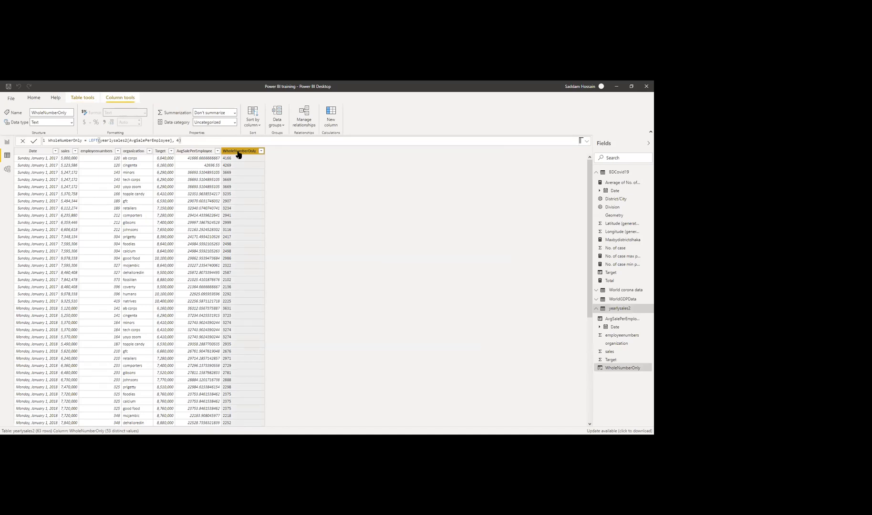
- Delete the organization column from the yearlysales2 table
{"action": "left_click", "coordinate": [128, 151]}
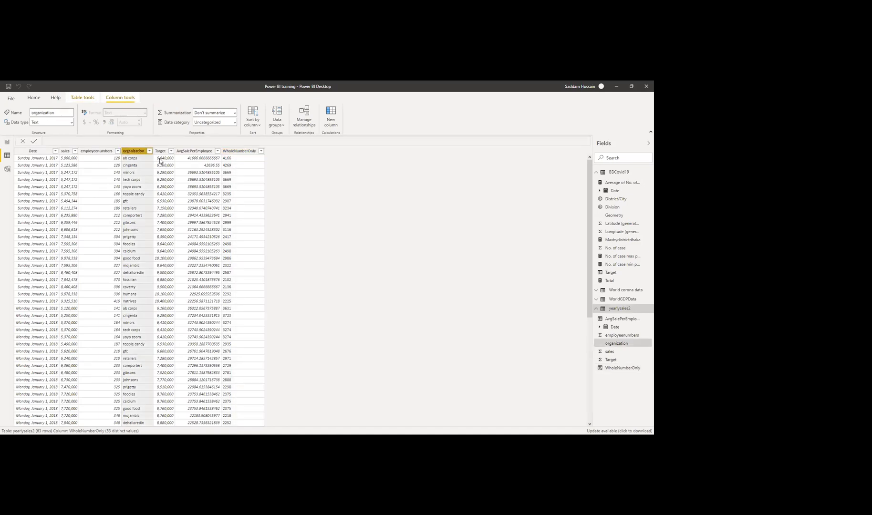
{"action": "right_click", "coordinate": [127, 152]}
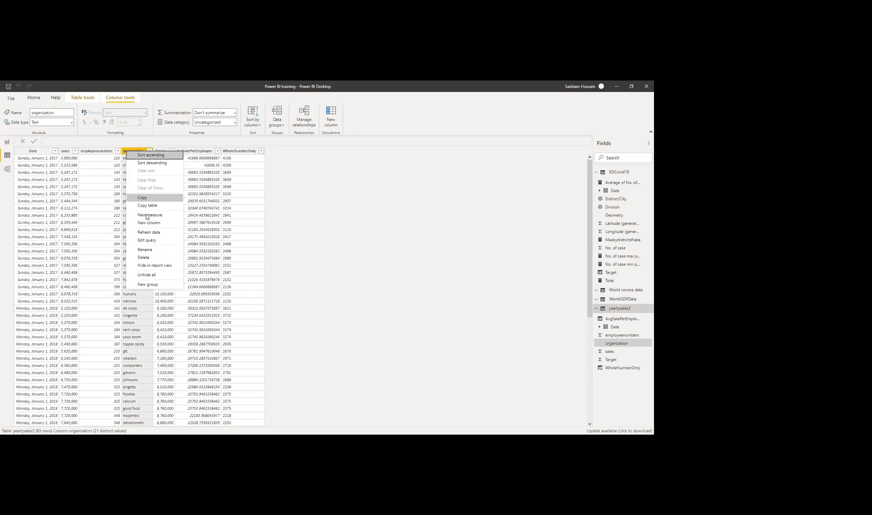
{"action": "left_click", "coordinate": [145, 257]}
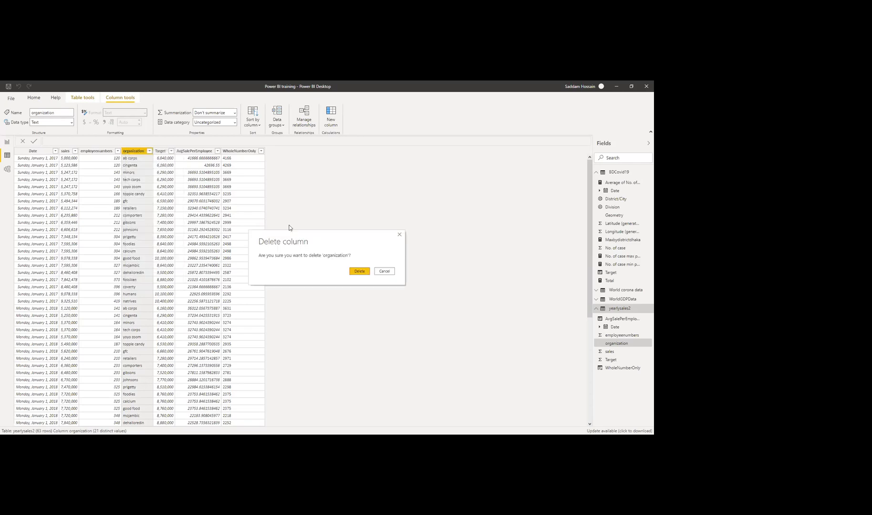
{"action": "left_click", "coordinate": [365, 272]}
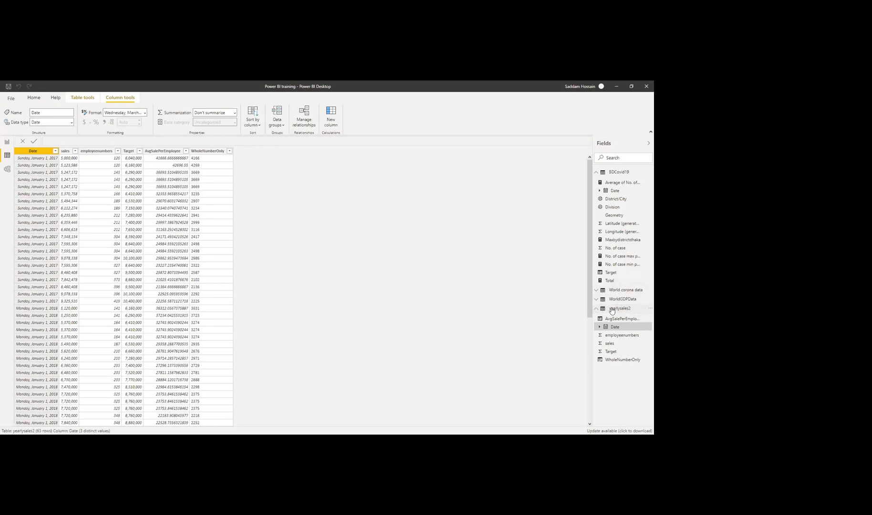
{"action": "left_click", "coordinate": [646, 309]}
{"action": "left_click", "coordinate": [619, 342]}
{"action": "left_click", "coordinate": [36, 99]}
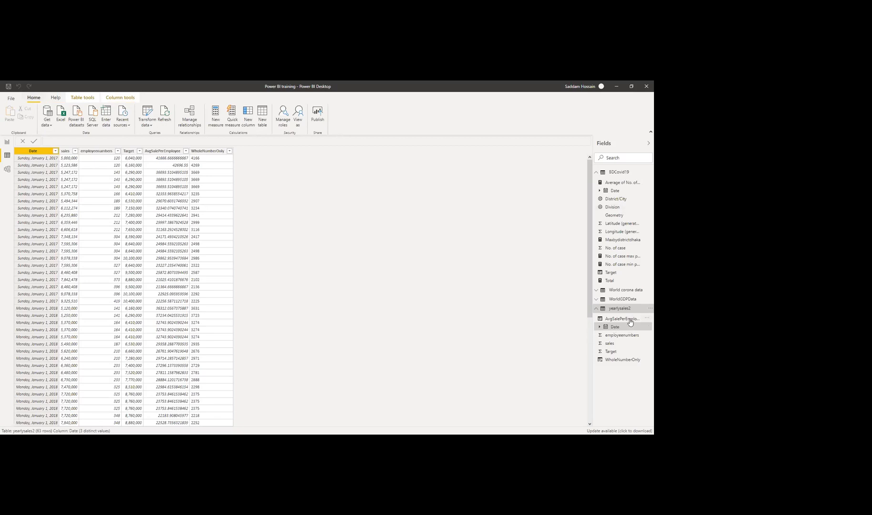
{"action": "left_click", "coordinate": [646, 320]}
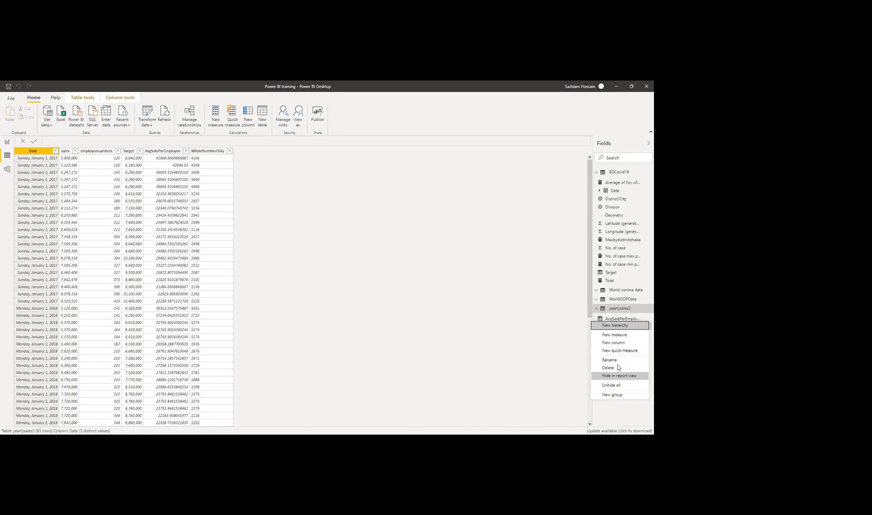
{"action": "left_click", "coordinate": [563, 345]}
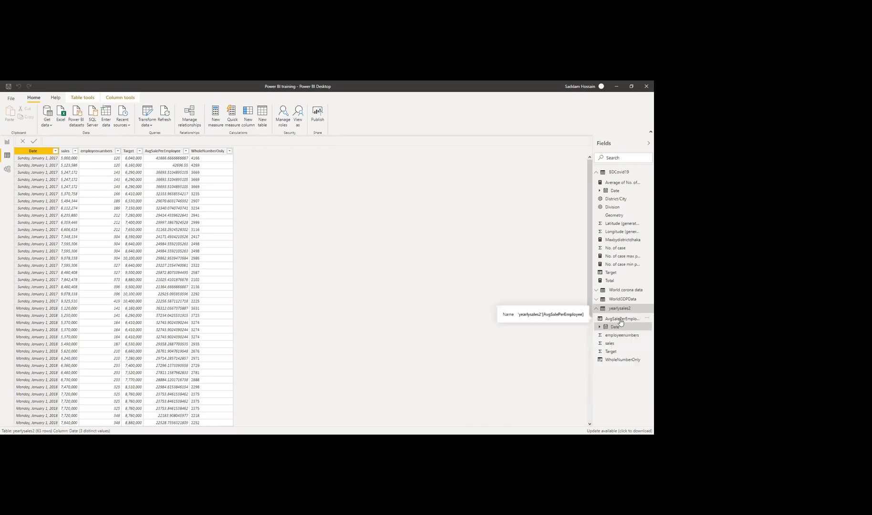
{"action": "right_click", "coordinate": [644, 310]}
{"action": "left_click", "coordinate": [613, 351]}
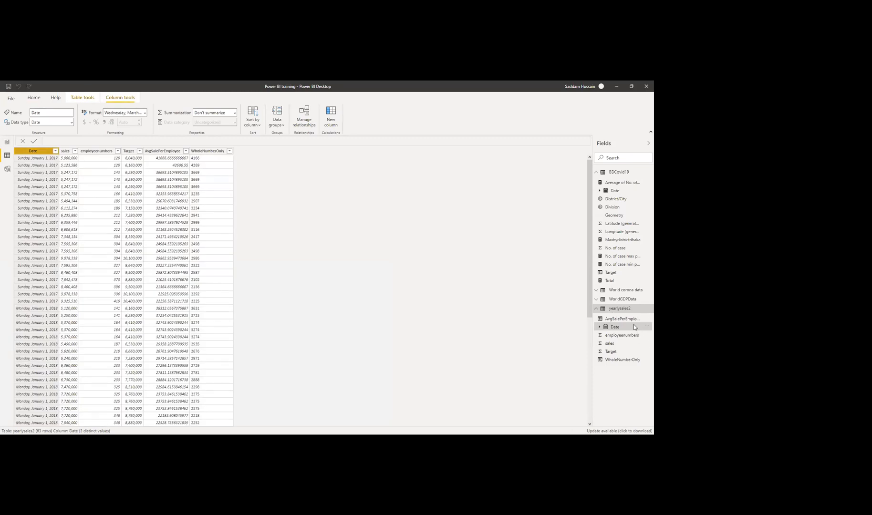
- Edit the yearlysales2 query and delete its Removed Columns step to restore the organization column
{"action": "right_click", "coordinate": [619, 309]}
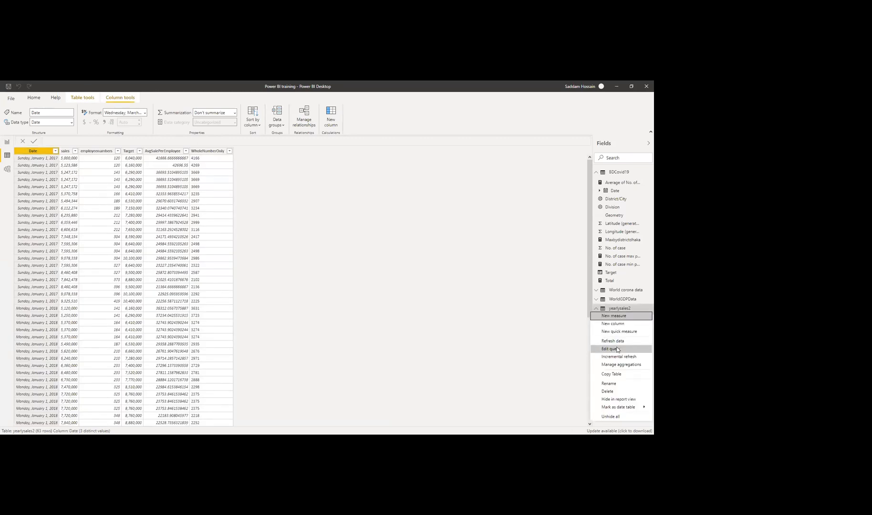
{"action": "left_click", "coordinate": [617, 350]}
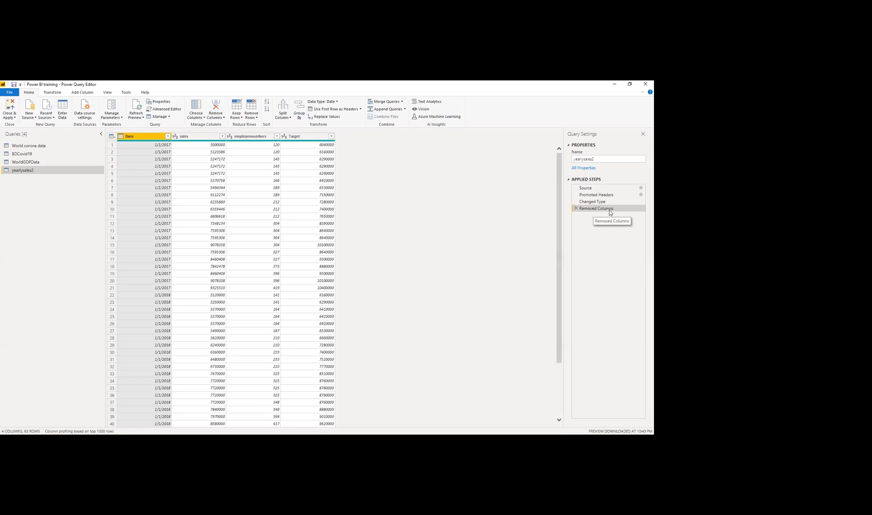
{"action": "left_click", "coordinate": [576, 209]}
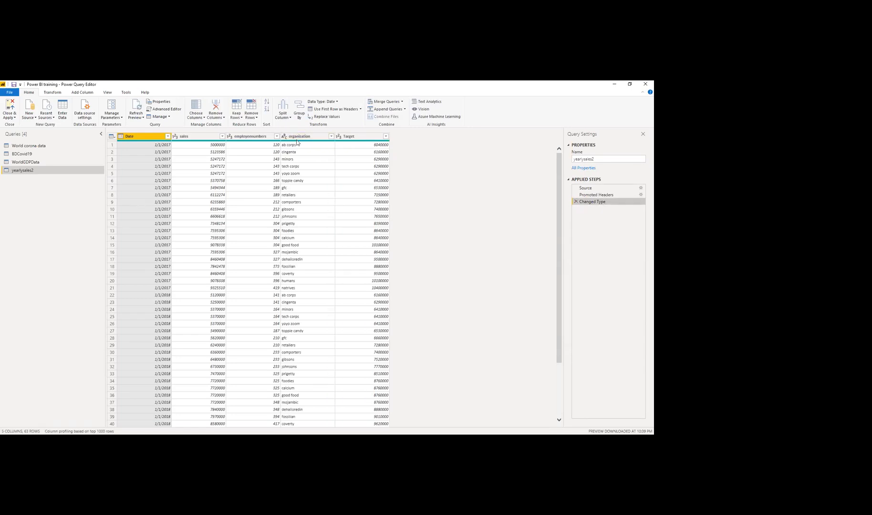
- Apply the pending query changes and refresh the preview of the yearlysales2 query
{"action": "left_click", "coordinate": [9, 117]}
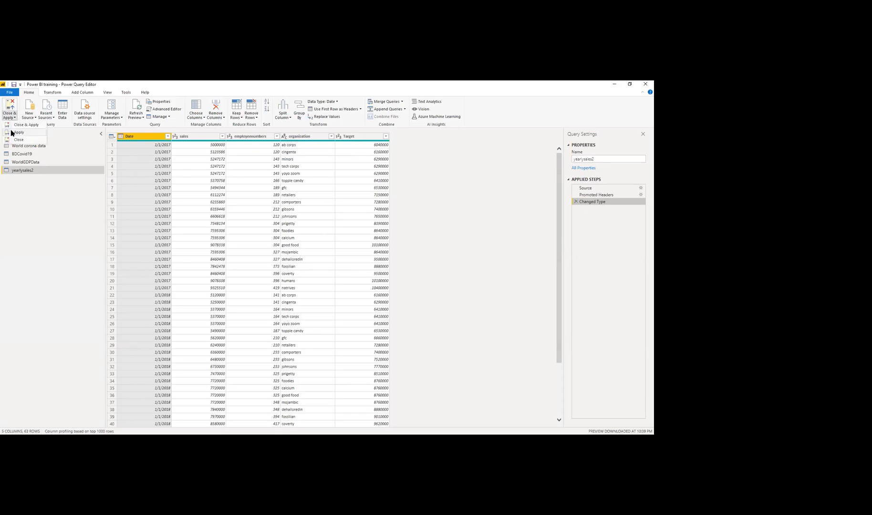
{"action": "left_click", "coordinate": [11, 133]}
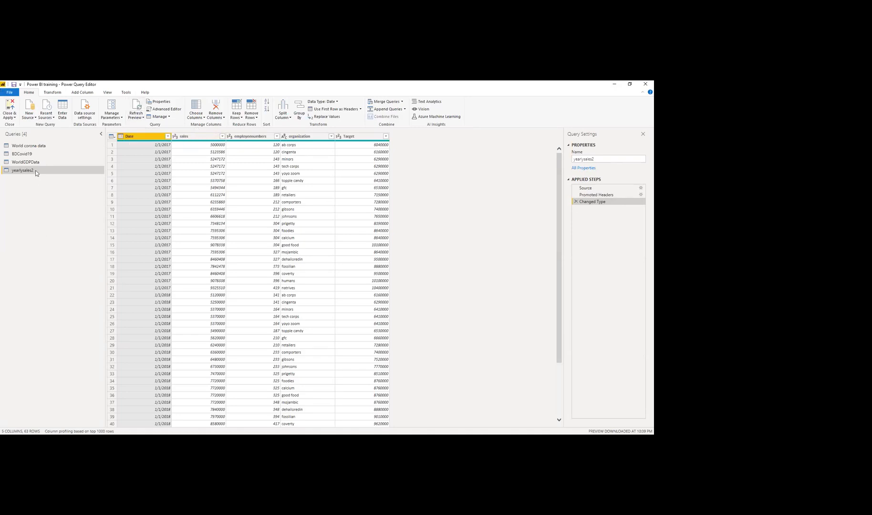
{"action": "left_click", "coordinate": [140, 105]}
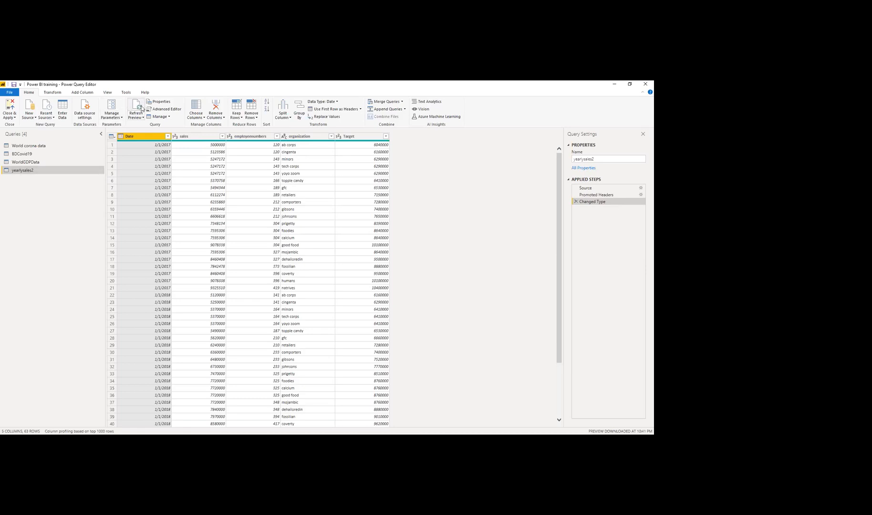
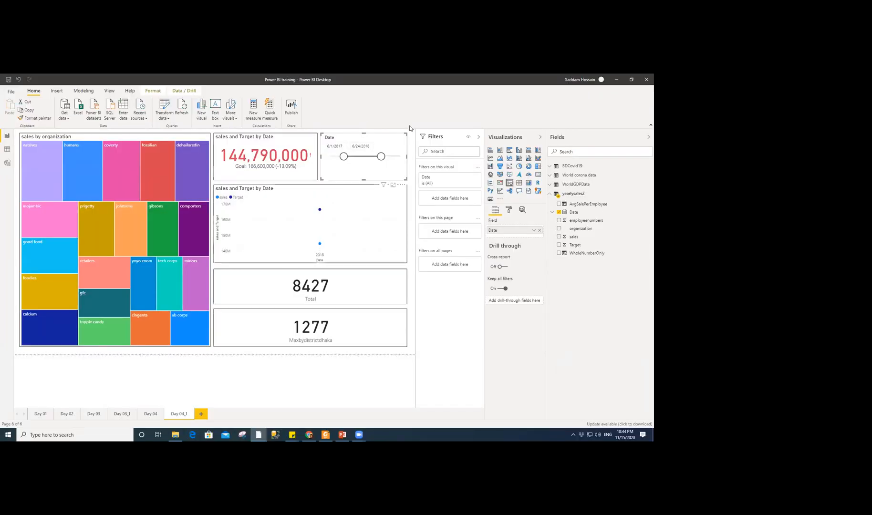
- Widen the Date slicer's range on the report page to 1/28/2017 through 1/1/2019
{"action": "left_click", "coordinate": [410, 135]}
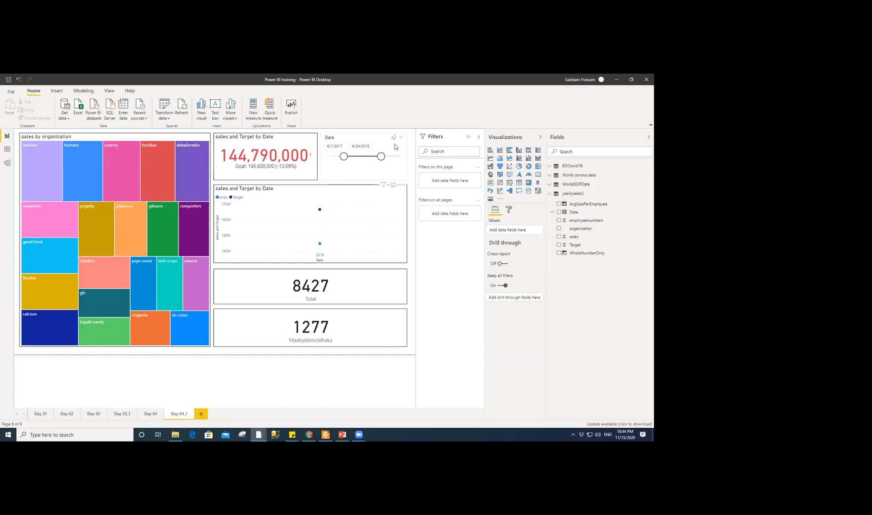
{"action": "left_click", "coordinate": [407, 157]}
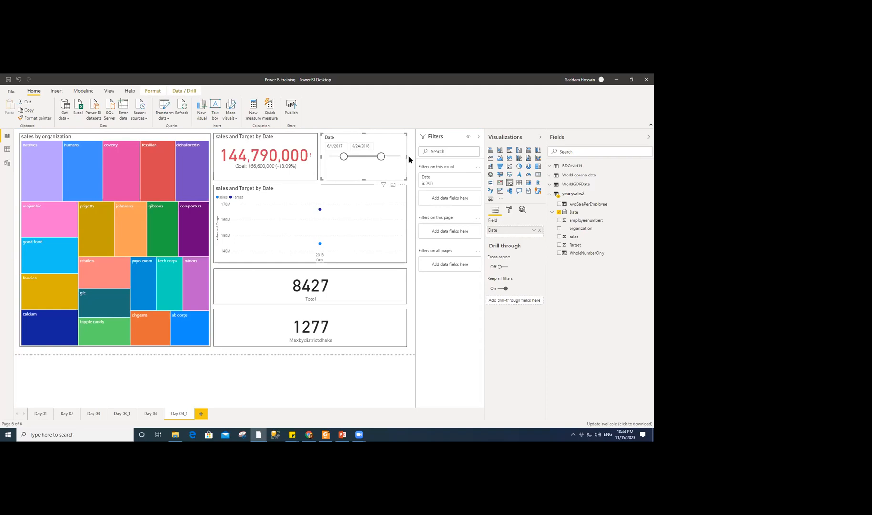
{"action": "left_click", "coordinate": [409, 160]}
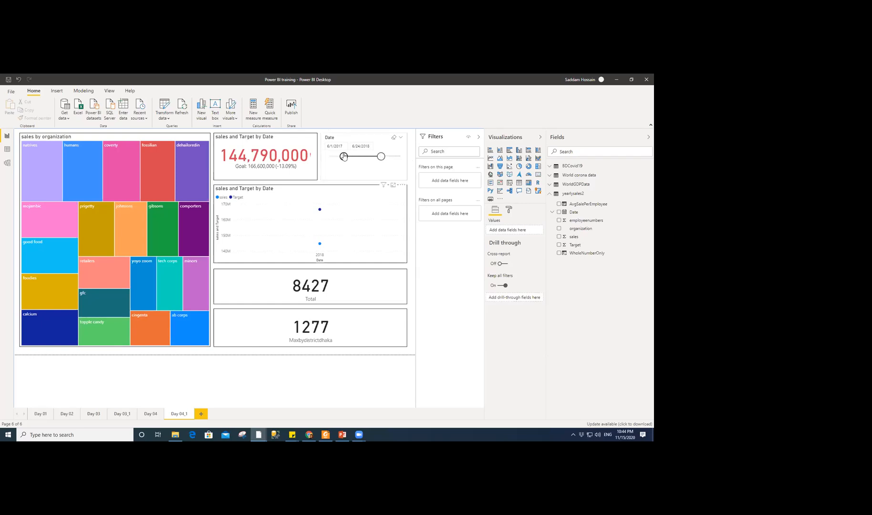
{"action": "left_click_drag", "start_coordinate": [343, 157], "coordinate": [400, 161]}
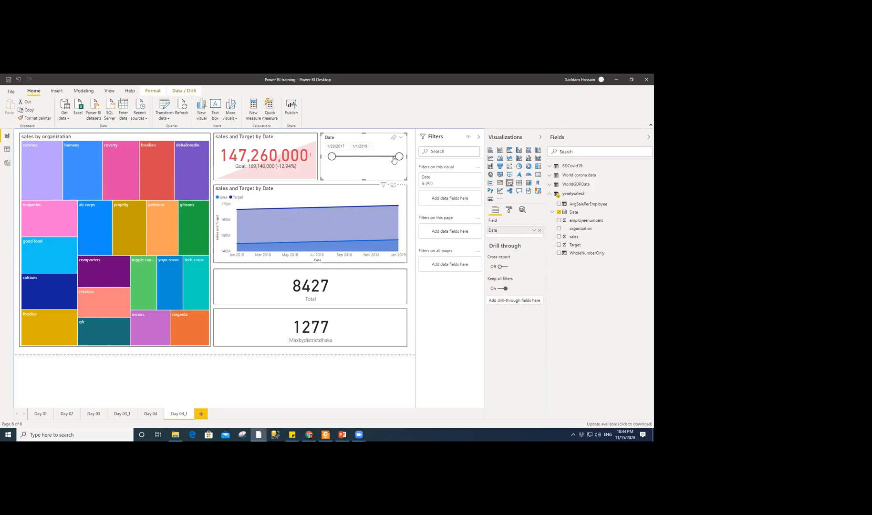
{"action": "left_click", "coordinate": [413, 171]}
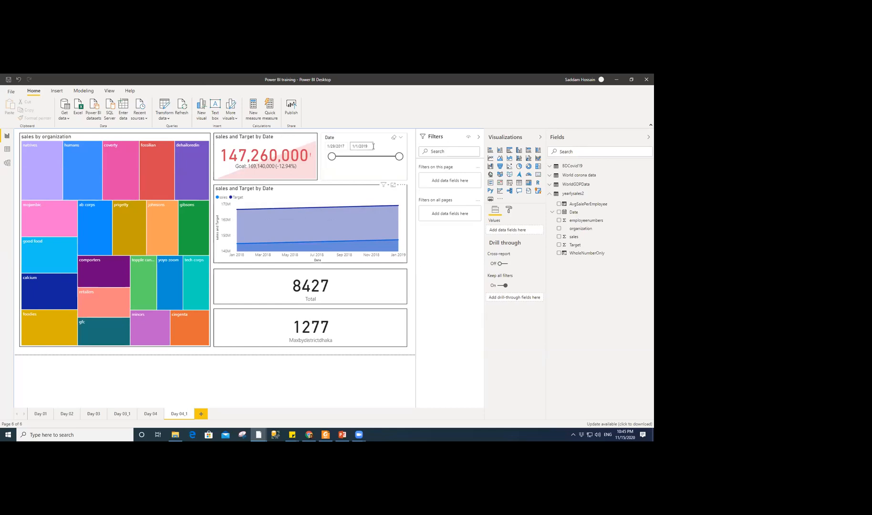
- Switch the Date slicer to the Dropdown style and test it with January 1, 2017 and January 1, 2019, ending with all dates included
{"action": "left_click", "coordinate": [401, 137]}
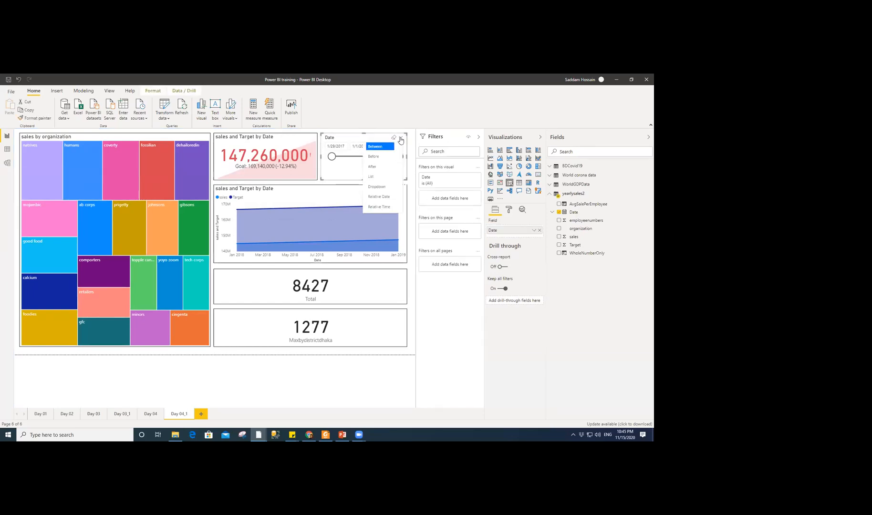
{"action": "left_click", "coordinate": [377, 187]}
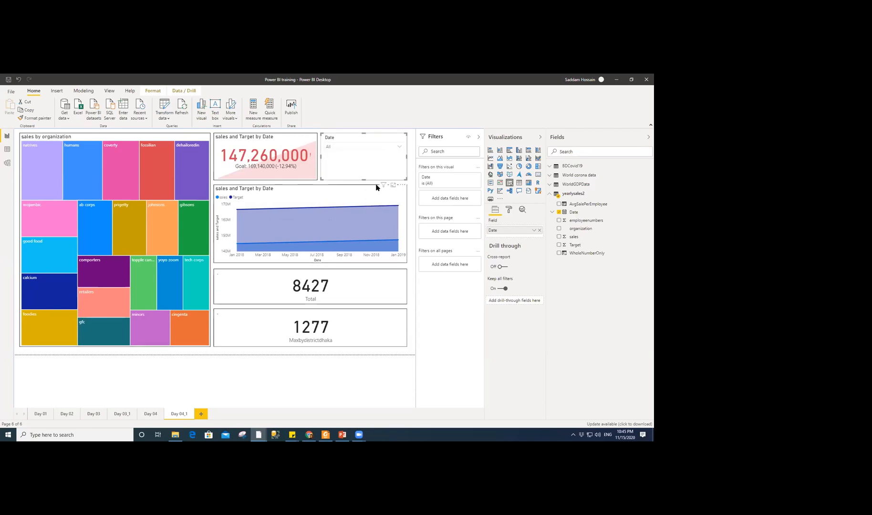
{"action": "left_click", "coordinate": [353, 148]}
{"action": "left_click", "coordinate": [346, 154]}
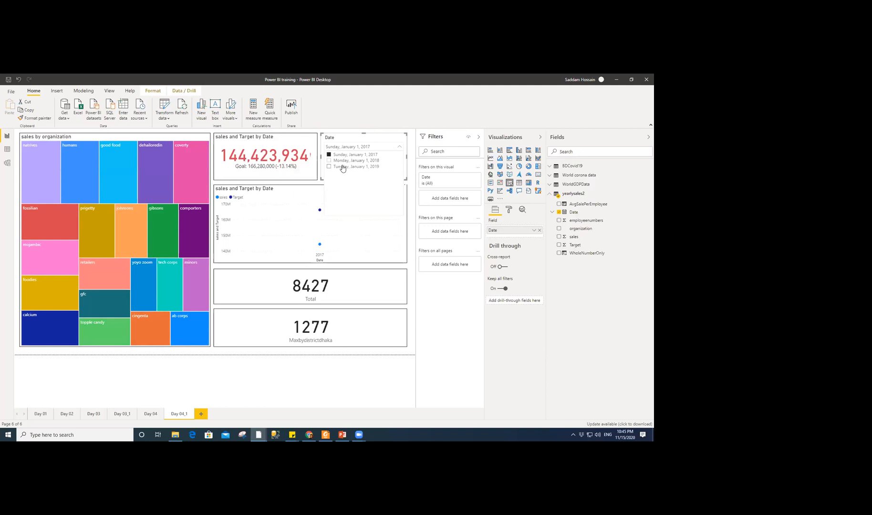
{"action": "left_click", "coordinate": [342, 167], "text": "ctrl"}
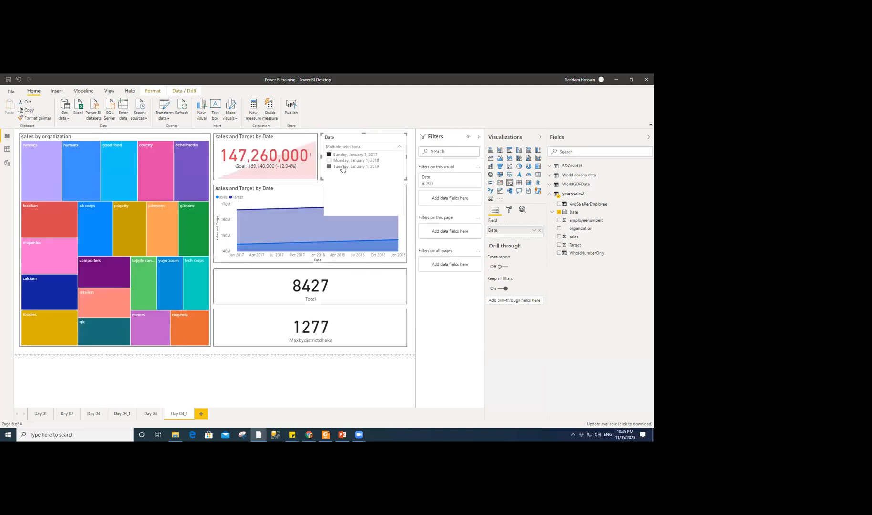
{"action": "left_click", "coordinate": [342, 166]}
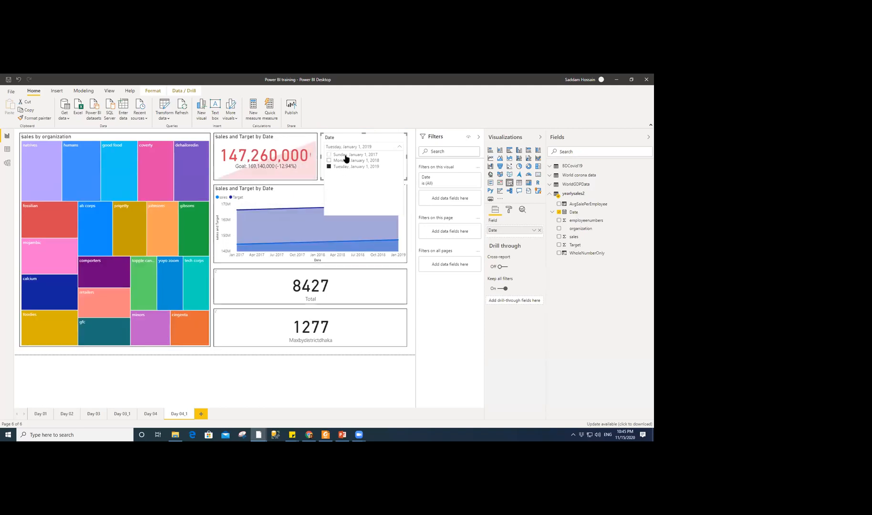
{"action": "left_click", "coordinate": [345, 155]}
{"action": "left_click", "coordinate": [346, 158]}
{"action": "left_click", "coordinate": [353, 147]}
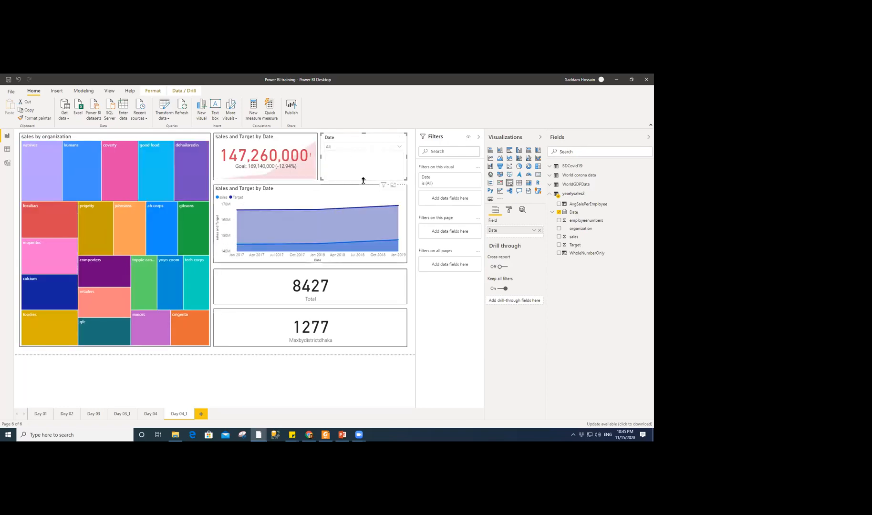
- Reduce the height of the Date slicer so its frame closely fits the dropdown
{"action": "left_click_drag", "start_coordinate": [363, 180], "coordinate": [364, 175]}
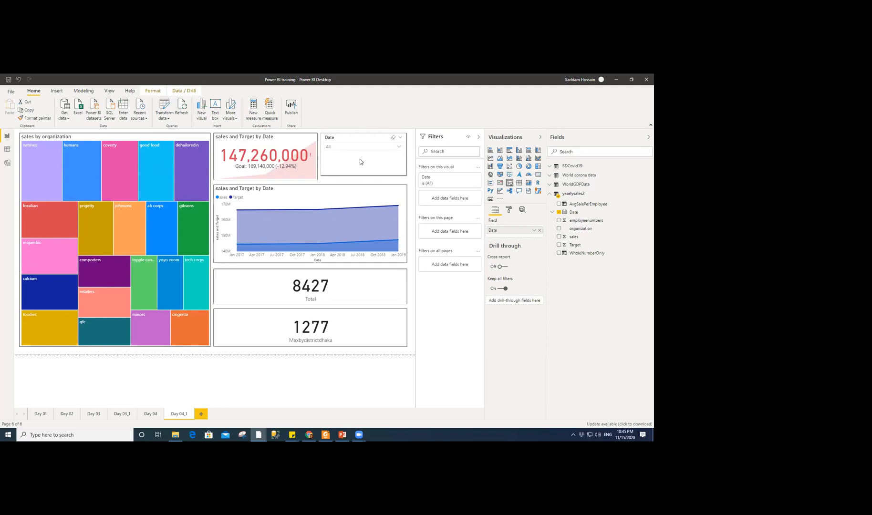
{"action": "left_click", "coordinate": [401, 139]}
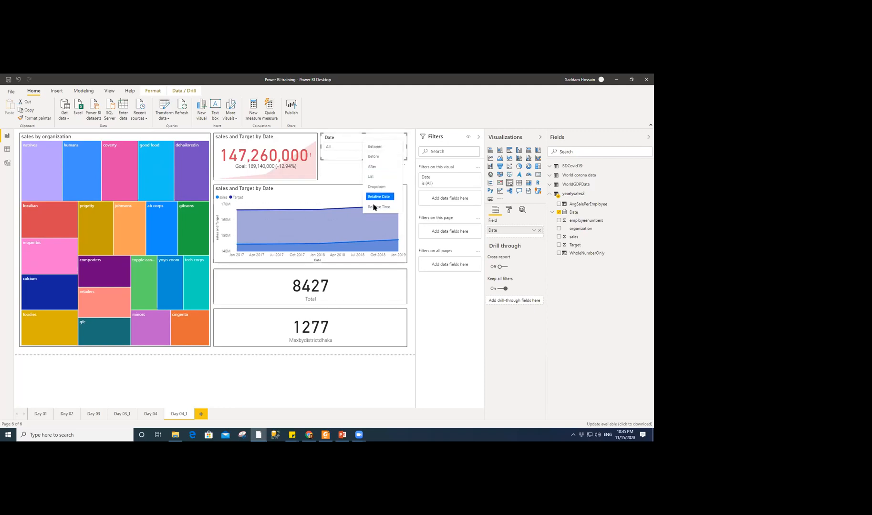
{"action": "left_click", "coordinate": [348, 169]}
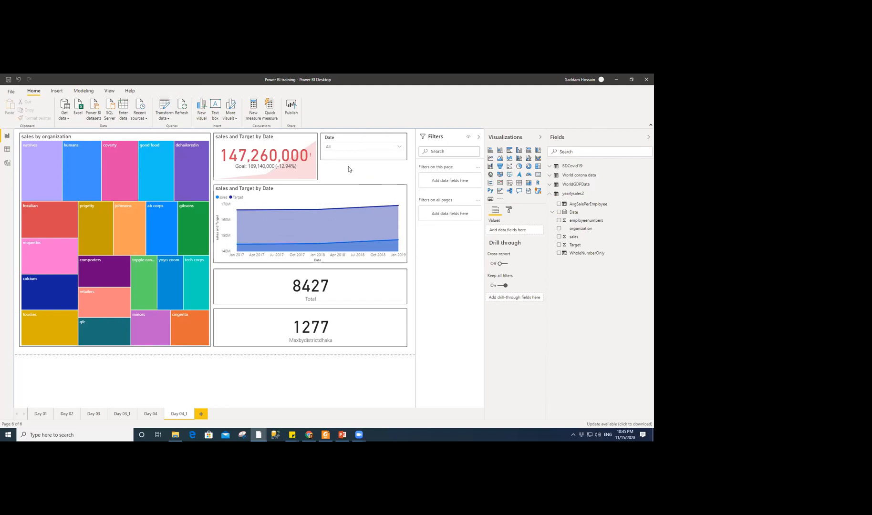
{"action": "left_click", "coordinate": [360, 146]}
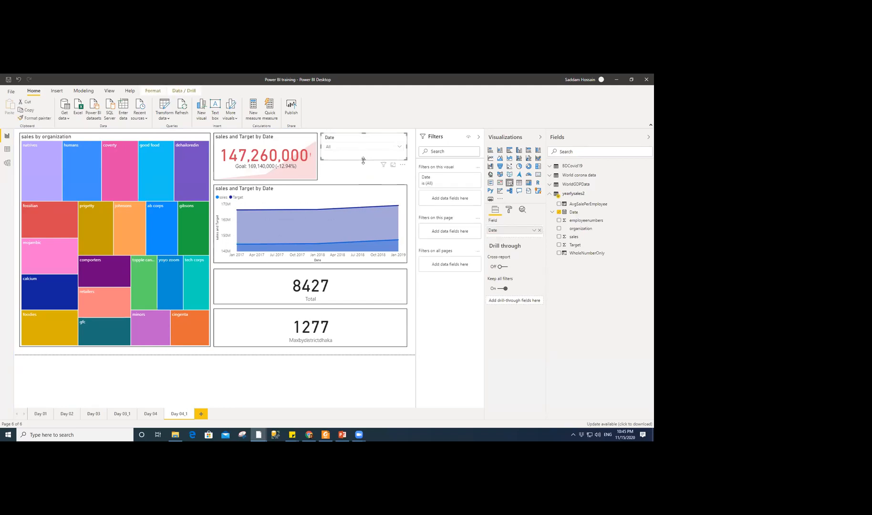
{"action": "left_click_drag", "start_coordinate": [360, 175], "coordinate": [362, 181]}
{"action": "left_click_drag", "start_coordinate": [406, 156], "coordinate": [406, 156]}
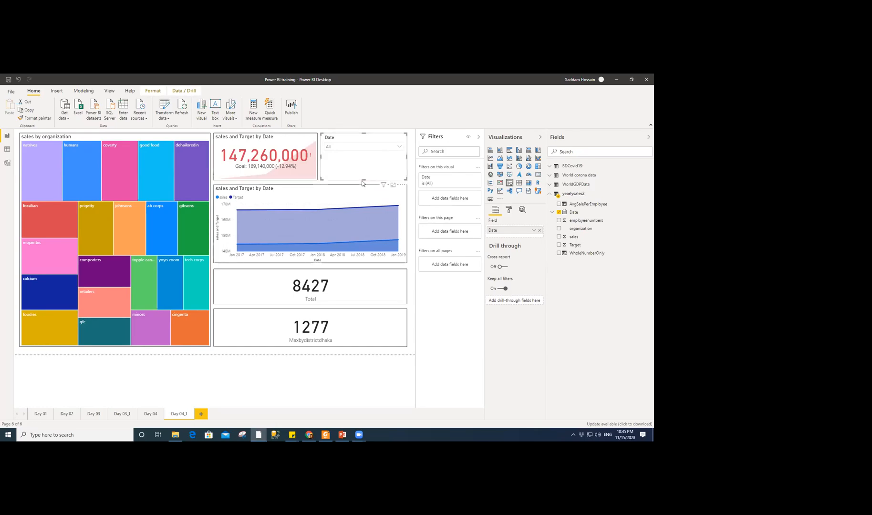
{"action": "left_click_drag", "start_coordinate": [362, 178], "coordinate": [365, 157]}
{"action": "left_click", "coordinate": [361, 165]}
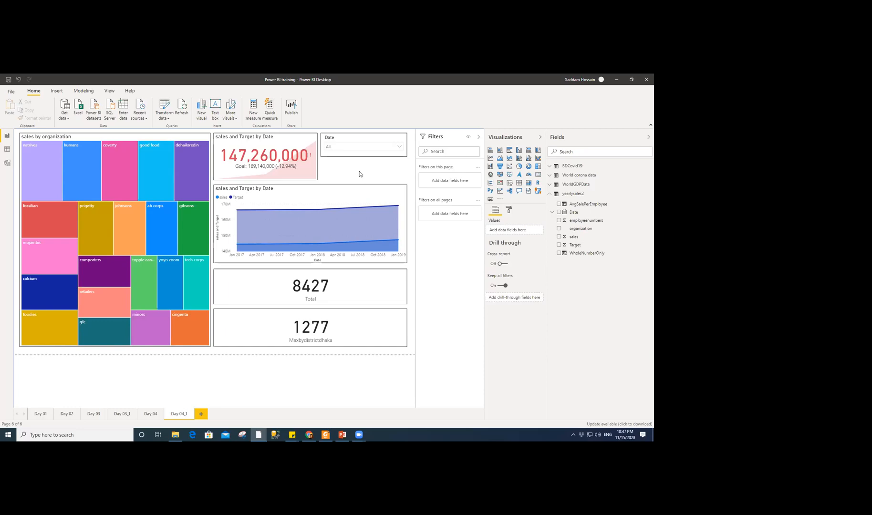
- Look over the Day 04 report page, return to Day 04_1 and preview the open Sticky Notes
{"action": "left_click", "coordinate": [147, 414]}
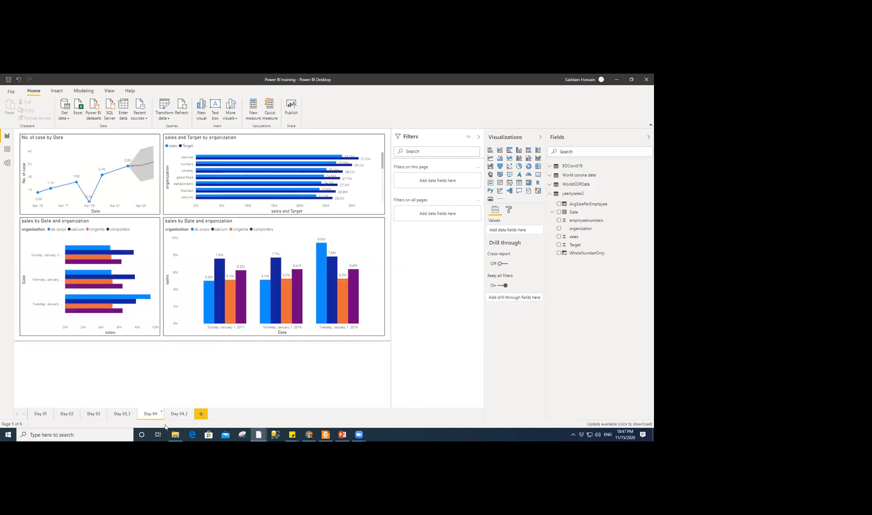
{"action": "left_click", "coordinate": [178, 417]}
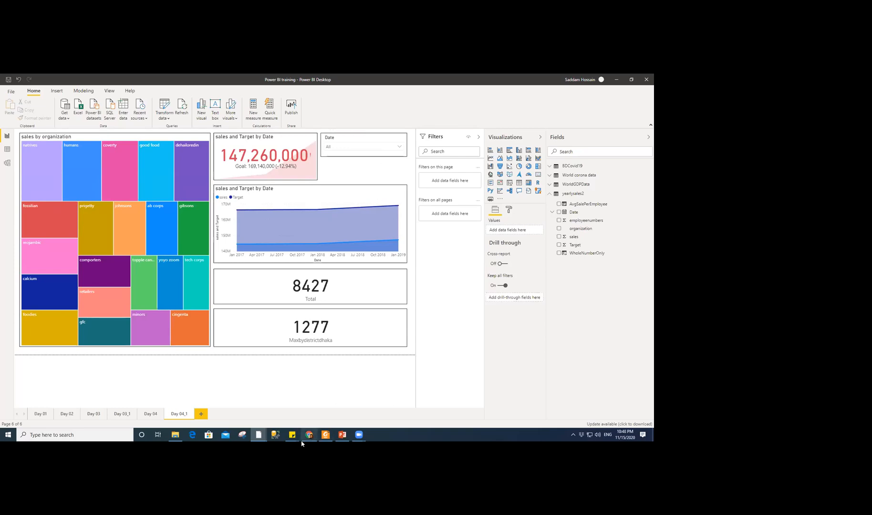
{"action": "mouse_move", "coordinate": [294, 438]}
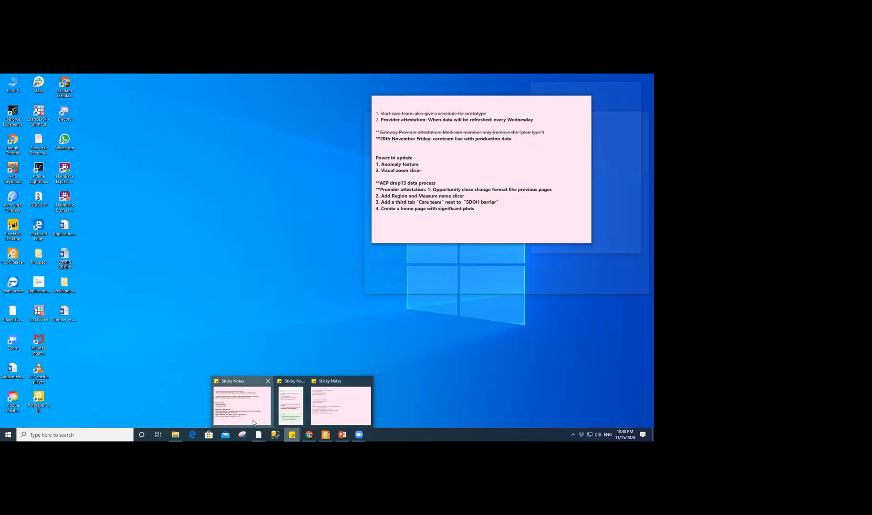
- Review the Power BI update note and the PBI topic list in Sticky Notes, then return to the report
{"action": "left_click", "coordinate": [253, 420]}
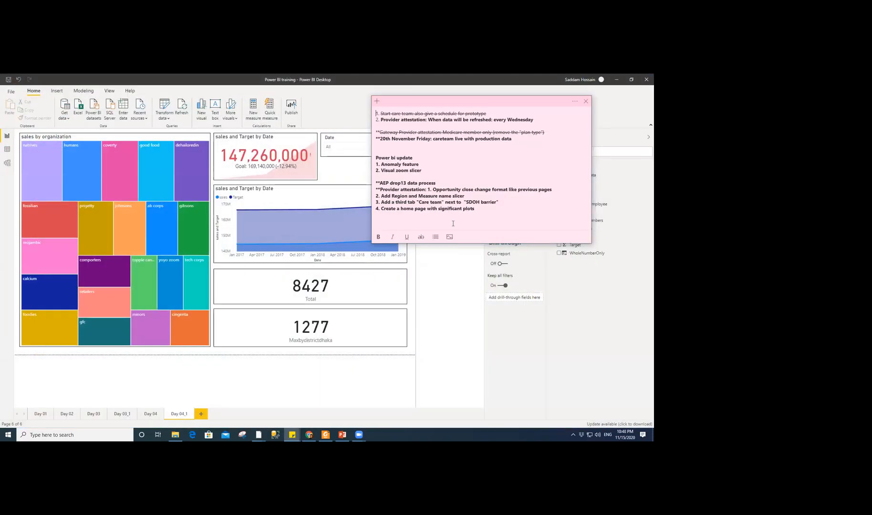
{"action": "left_click", "coordinate": [292, 435]}
{"action": "left_click", "coordinate": [328, 419]}
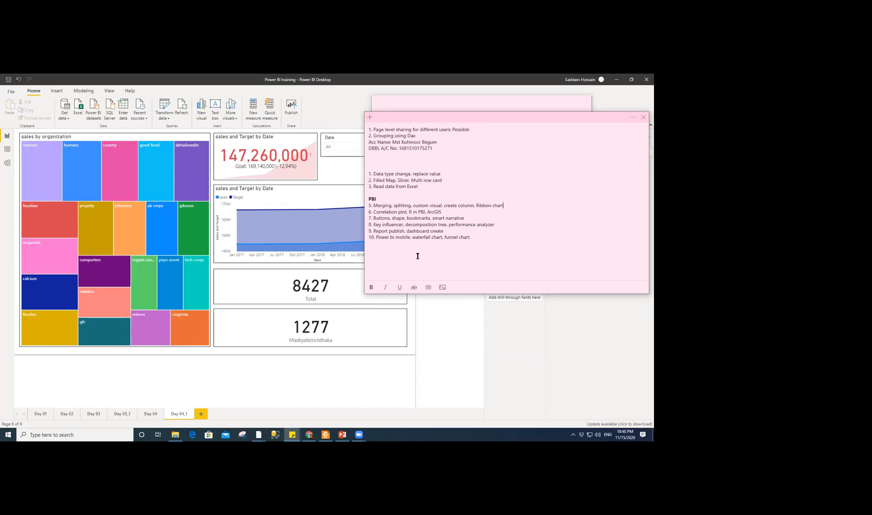
{"action": "left_click", "coordinate": [442, 316]}
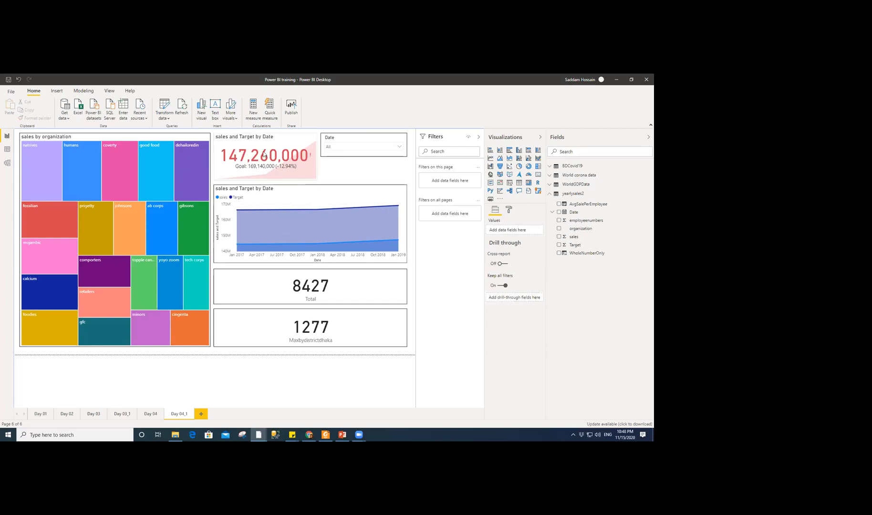
- Examine the fields behind the KPI visual on Day 04_1, then view the Day 04 report page
{"action": "left_click", "coordinate": [272, 139]}
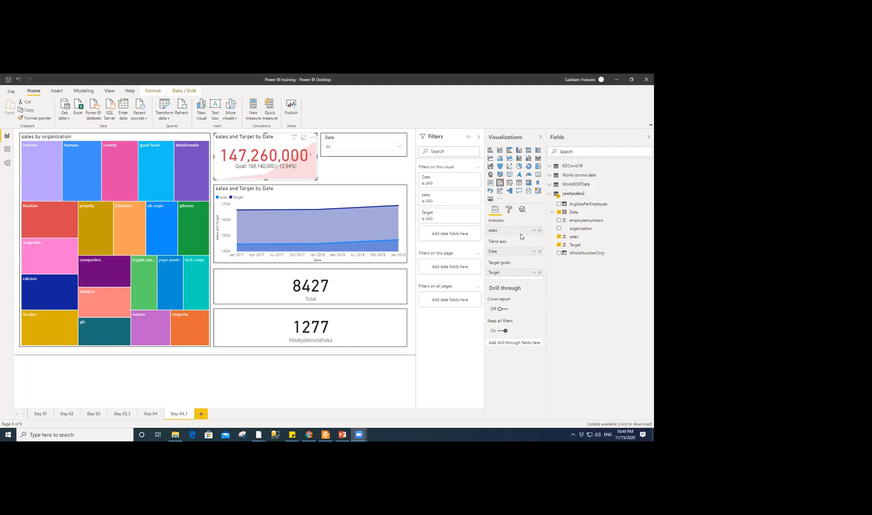
{"action": "left_click", "coordinate": [302, 374]}
{"action": "left_click", "coordinate": [150, 414]}
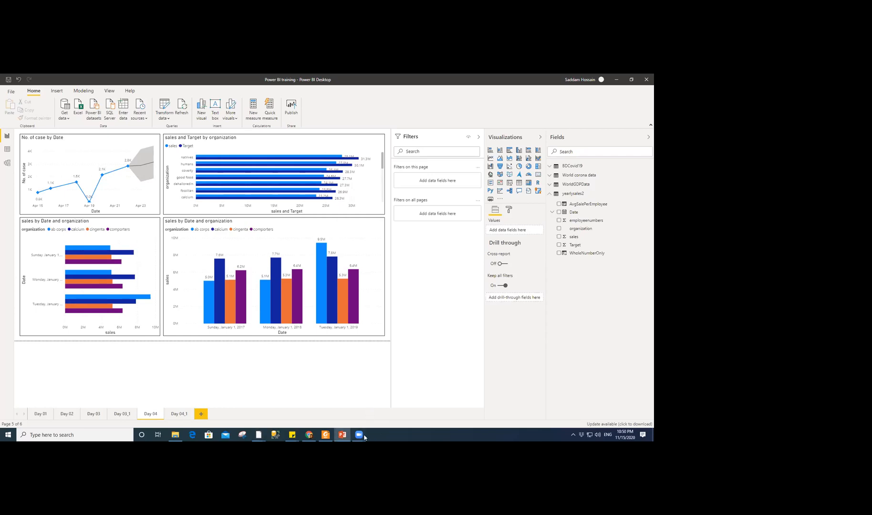
- Switch to the Topics presentation in PowerPoint, append ", Create column" to the "Create measure" bullet on the Day 04 slide, and return to Power BI
{"action": "left_click", "coordinate": [343, 435]}
{"action": "left_click", "coordinate": [454, 247]}
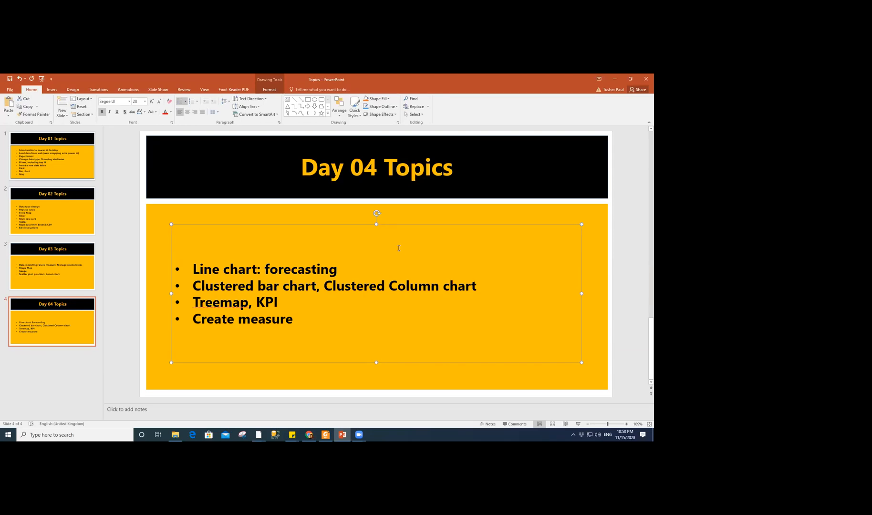
{"action": "left_click", "coordinate": [301, 317]}
{"action": "type", "text": ", creta"}
{"action": "key", "text": "BackSpace"}
{"action": "key", "text": "BackSpace"}
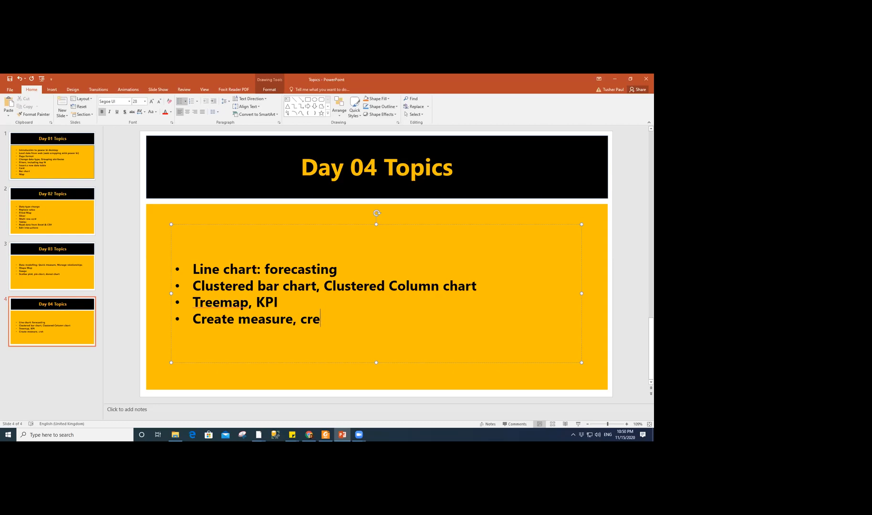
{"action": "type", "text": "ate column"}
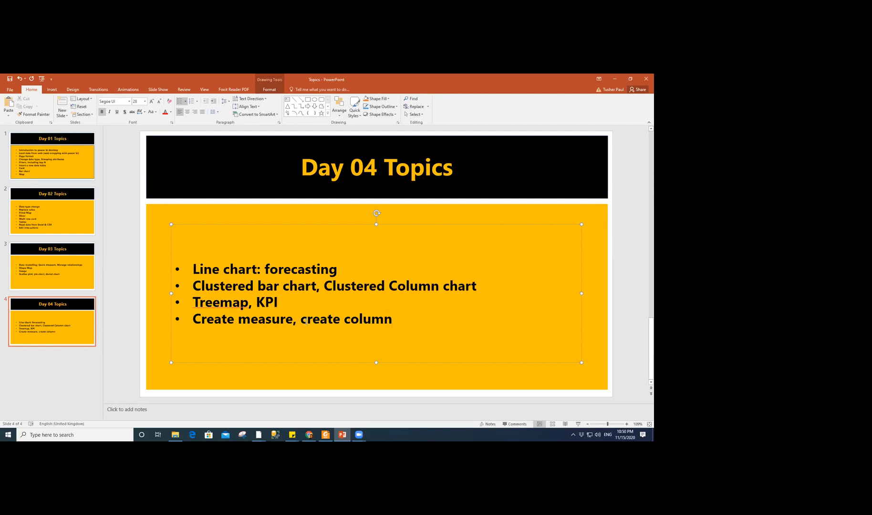
{"action": "key", "text": "BackSpace"}
{"action": "type", "text": "C"}
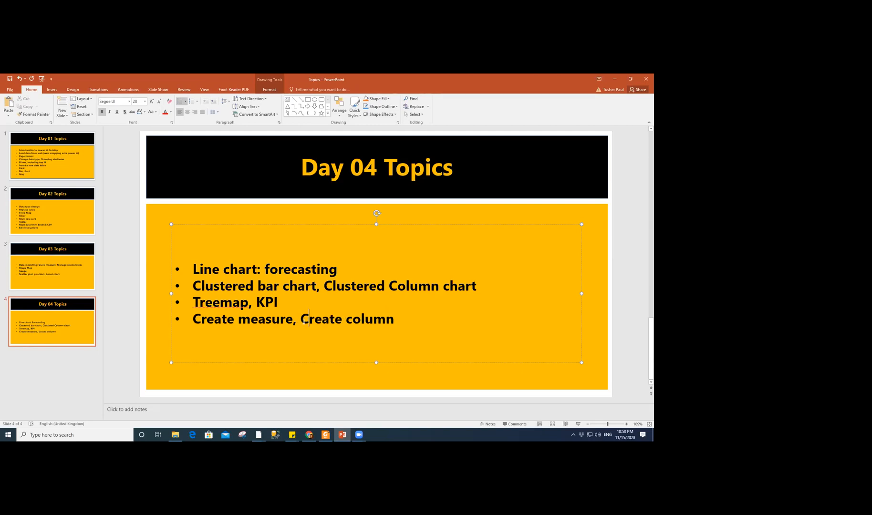
{"action": "left_click", "coordinate": [450, 208]}
{"action": "scroll", "coordinate": [641, 194], "scroll_direction": "up", "scroll_amount": 3}
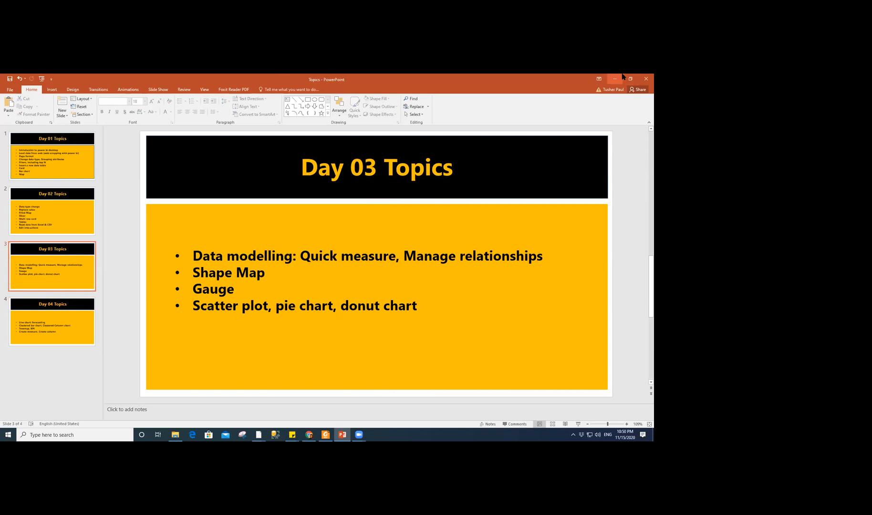
{"action": "left_click", "coordinate": [615, 79]}
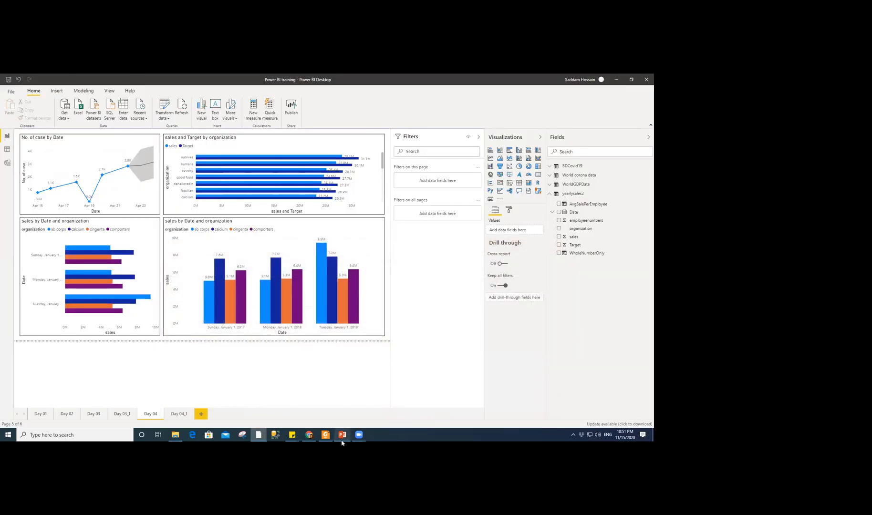
{"action": "mouse_move", "coordinate": [341, 442]}
{"action": "mouse_move", "coordinate": [292, 436]}
{"action": "mouse_move", "coordinate": [322, 406]}
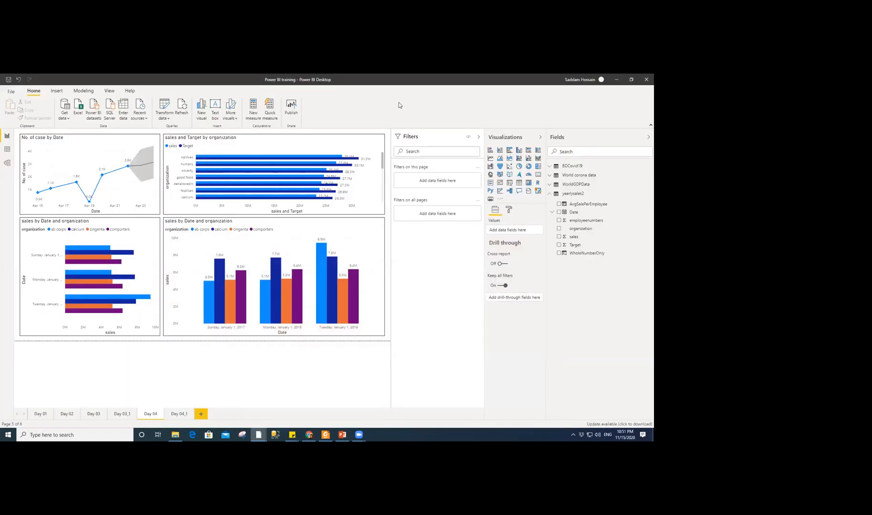